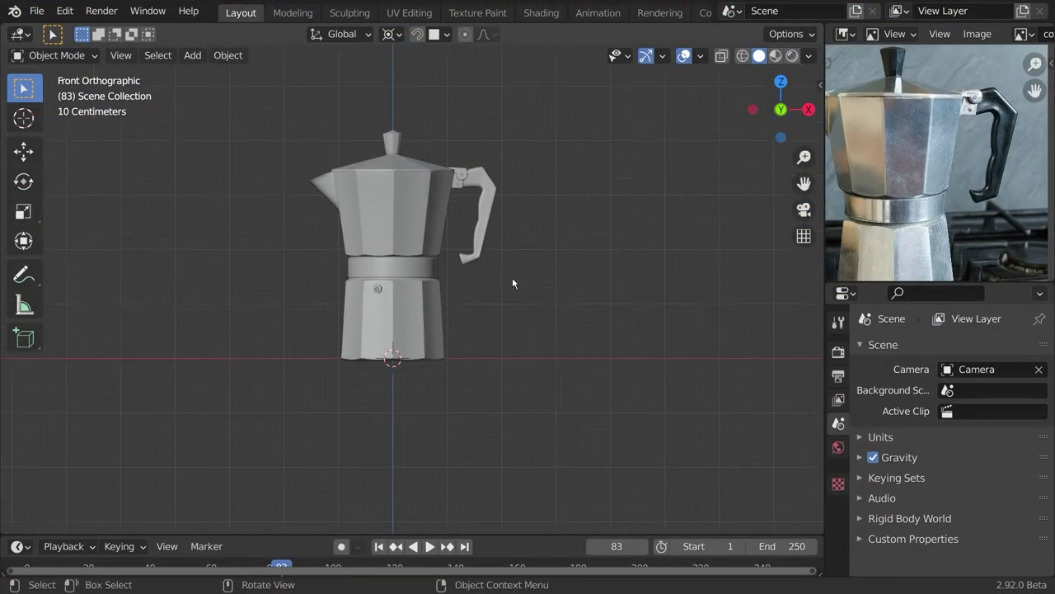
- Save the file and create a new material named "check" on the pot's upper body in the Shading workspace
{"action": "scroll", "coordinate": [424, 237], "scroll_direction": "up", "scroll_amount": 3}
{"action": "key", "text": "ctrl+s"}
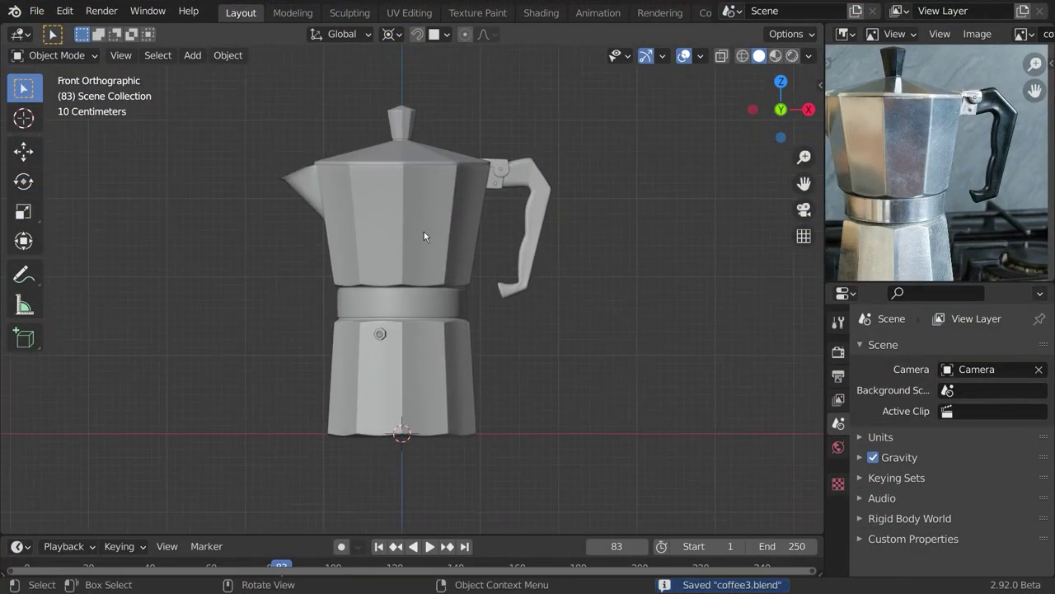
{"action": "left_click", "coordinate": [541, 13]}
{"action": "left_click", "coordinate": [531, 183]}
{"action": "left_click", "coordinate": [662, 351]}
{"action": "double_click", "coordinate": [662, 350]}
{"action": "type", "text": "check"}
{"action": "key", "text": "Return"}
- Feed the check material's Base Color from a Checker Texture driven by a Mapping node
{"action": "key", "text": "ctrl+space"}
{"action": "scroll", "coordinate": [696, 464], "scroll_direction": "down", "scroll_amount": 2}
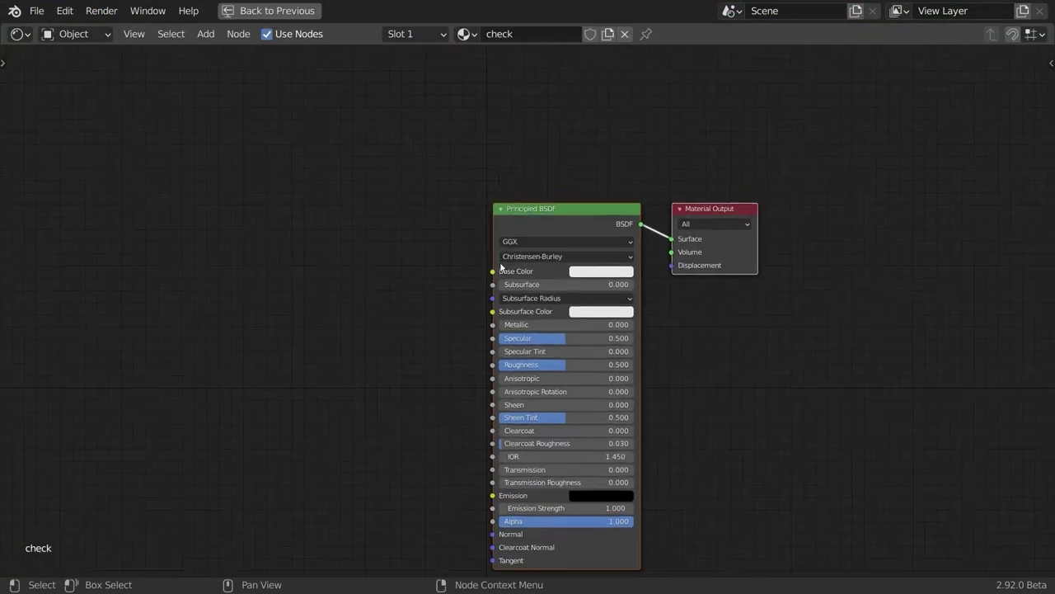
{"action": "left_click", "coordinate": [500, 266]}
{"action": "key", "text": "ctrl+t"}
{"action": "key", "text": "g"}
{"action": "left_click", "coordinate": [257, 258]}
{"action": "left_click", "coordinate": [312, 233]}
{"action": "key", "text": "x"}
{"action": "key", "text": "shift+a"}
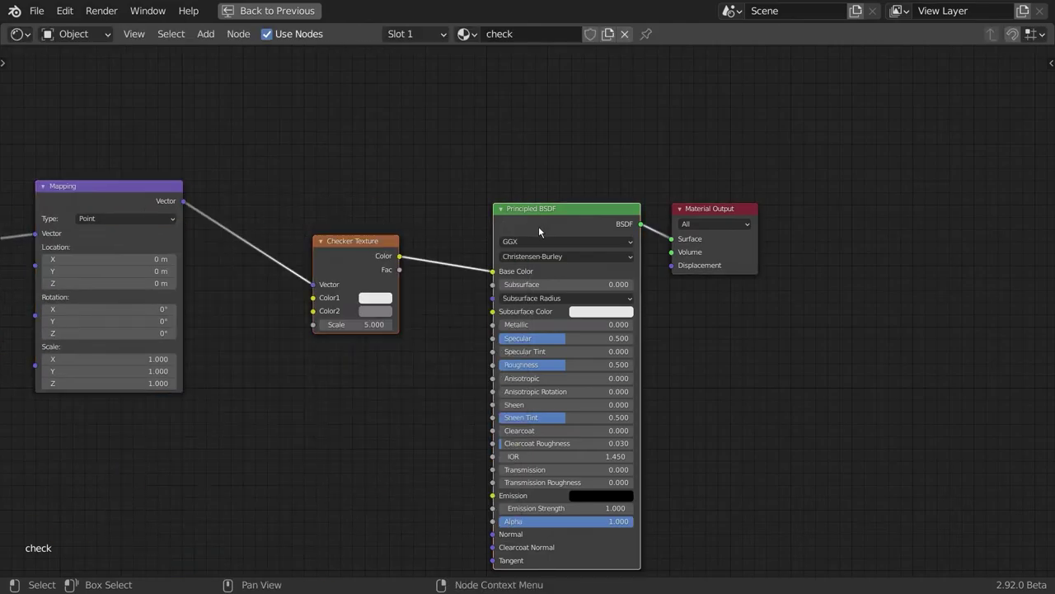
{"action": "key", "text": "ctrl+space"}
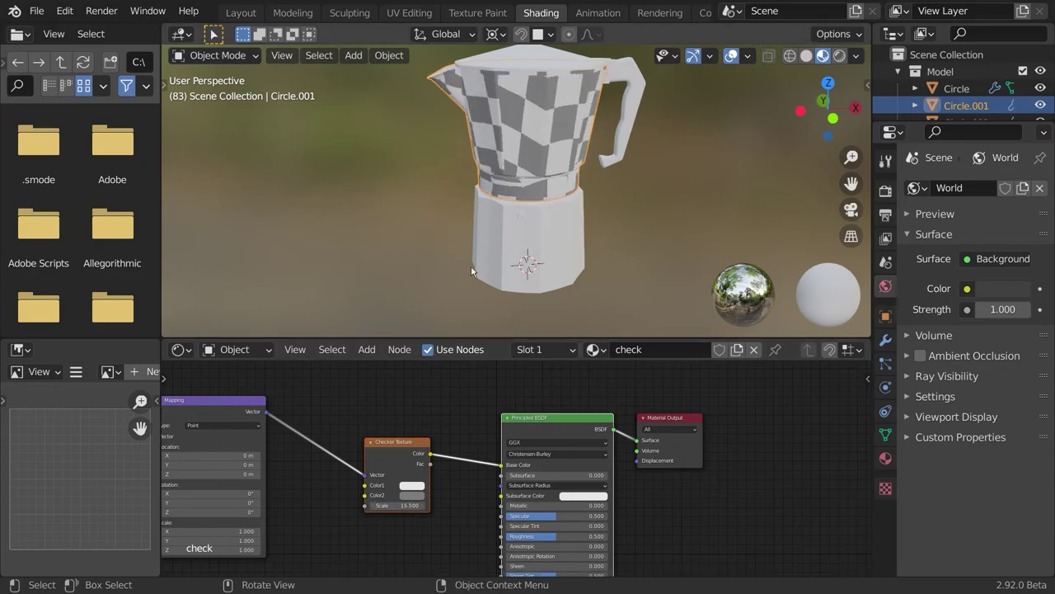
- Save the file and link the upper body's checker material to all parts of the pot
{"action": "middle_click_drag", "start_coordinate": [473, 271], "coordinate": [450, 289]}
{"action": "scroll", "coordinate": [285, 110], "scroll_direction": "up", "scroll_amount": 3}
{"action": "key", "text": "ctrl+s"}
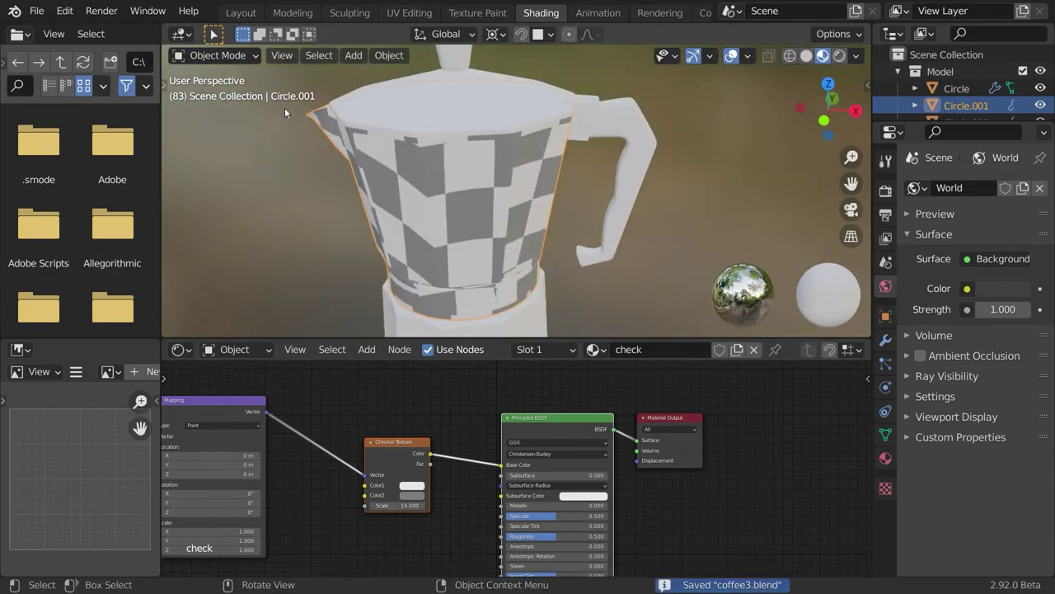
{"action": "middle_click_drag", "start_coordinate": [284, 111], "coordinate": [329, 132]}
{"action": "scroll", "coordinate": [495, 198], "scroll_direction": "down", "scroll_amount": 3}
{"action": "key", "text": "a"}
{"action": "key", "text": "ctrl+l"}
{"action": "left_click", "coordinate": [517, 242]}
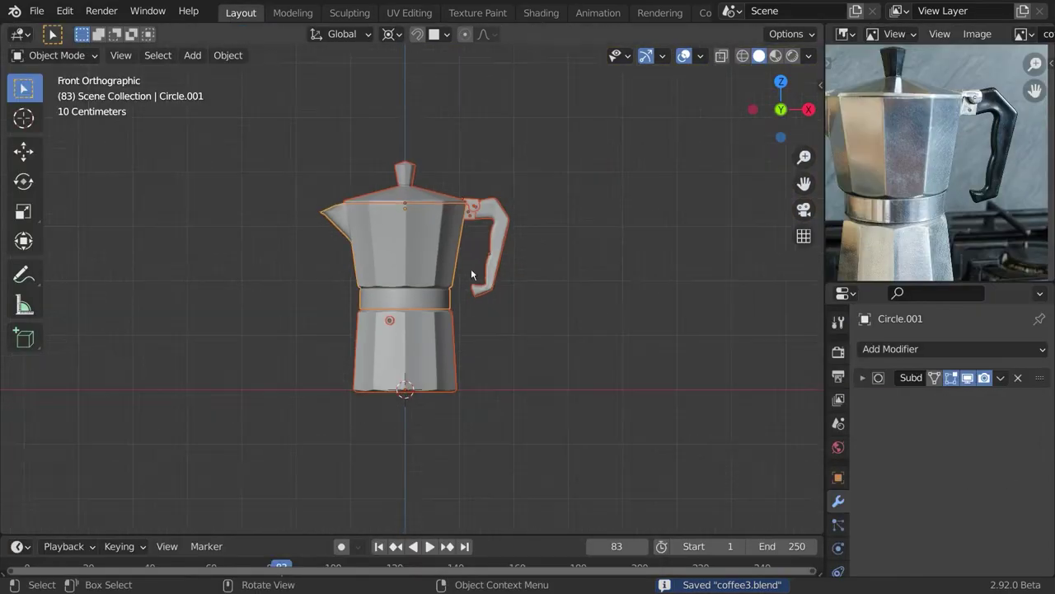
- Switch to the UV Editing workspace and inspect the checker pattern around the upper body
{"action": "left_click", "coordinate": [409, 12]}
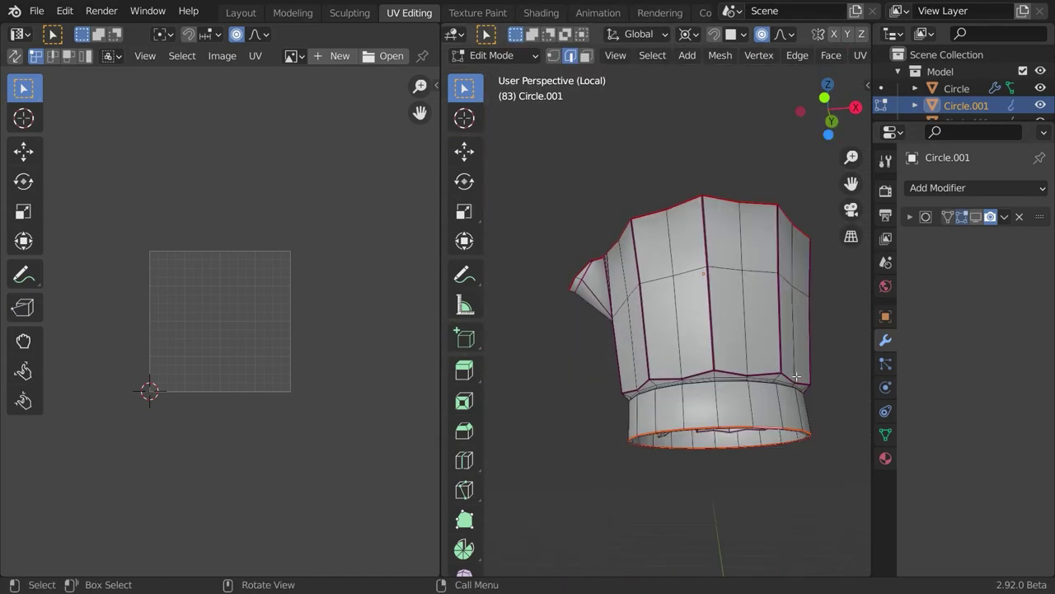
{"action": "scroll", "coordinate": [796, 377], "scroll_direction": "up", "scroll_amount": 4}
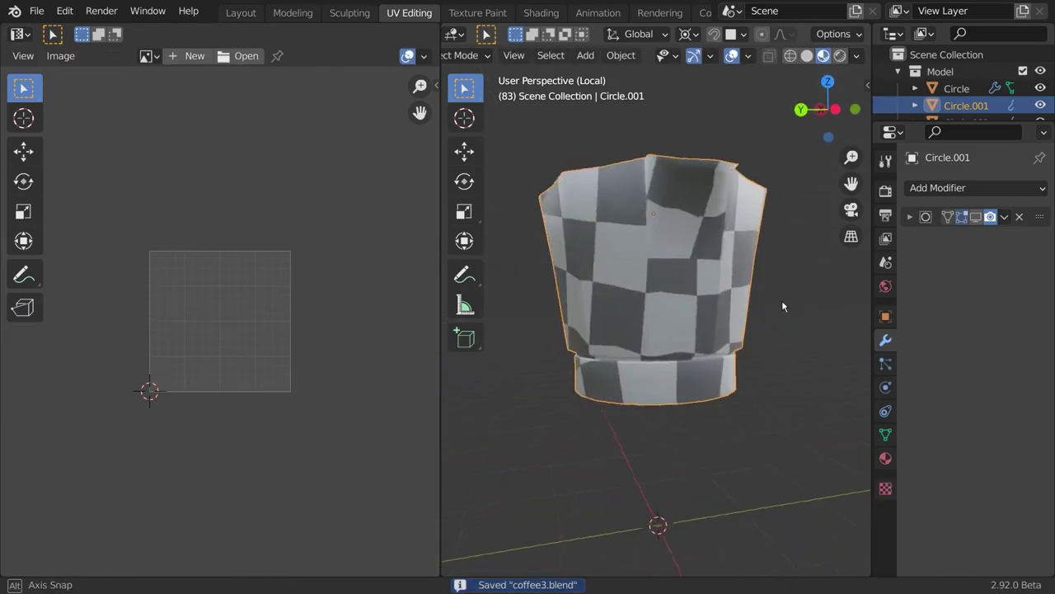
{"action": "middle_click_drag", "start_coordinate": [781, 300], "coordinate": [529, 332]}
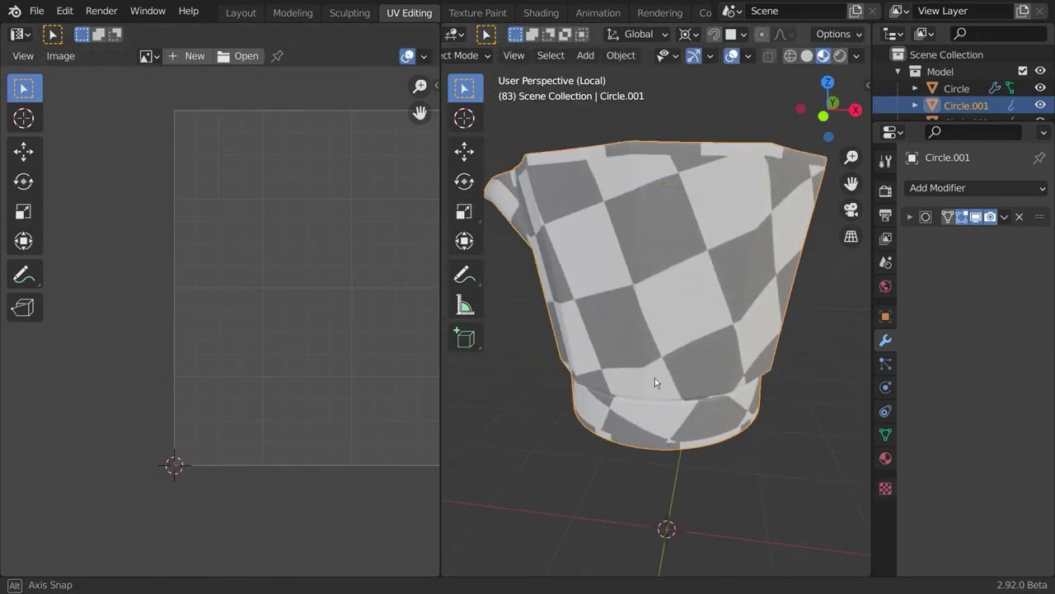
{"action": "middle_click_drag", "start_coordinate": [654, 377], "coordinate": [672, 388]}
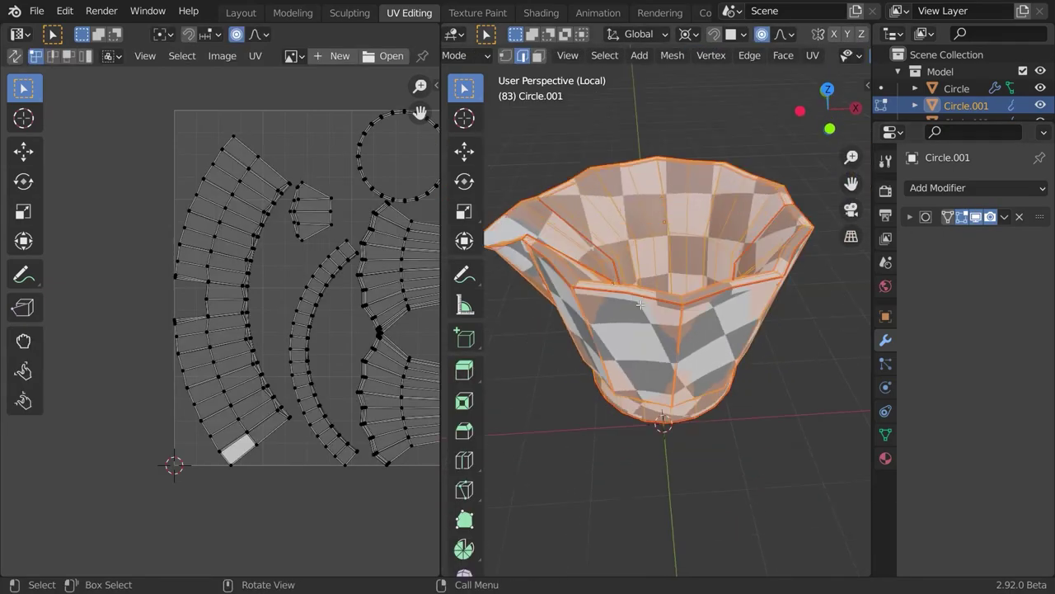
- Turn off the subdivision's viewport display and adjust the UV seams on the edge loops around the upper body's rim and spout
{"action": "key", "text": "alt+a"}
{"action": "scroll", "coordinate": [640, 304], "scroll_direction": "up", "scroll_amount": 1}
{"action": "left_click", "coordinate": [976, 217]}
{"action": "middle_click_drag", "start_coordinate": [527, 322], "coordinate": [628, 277]}
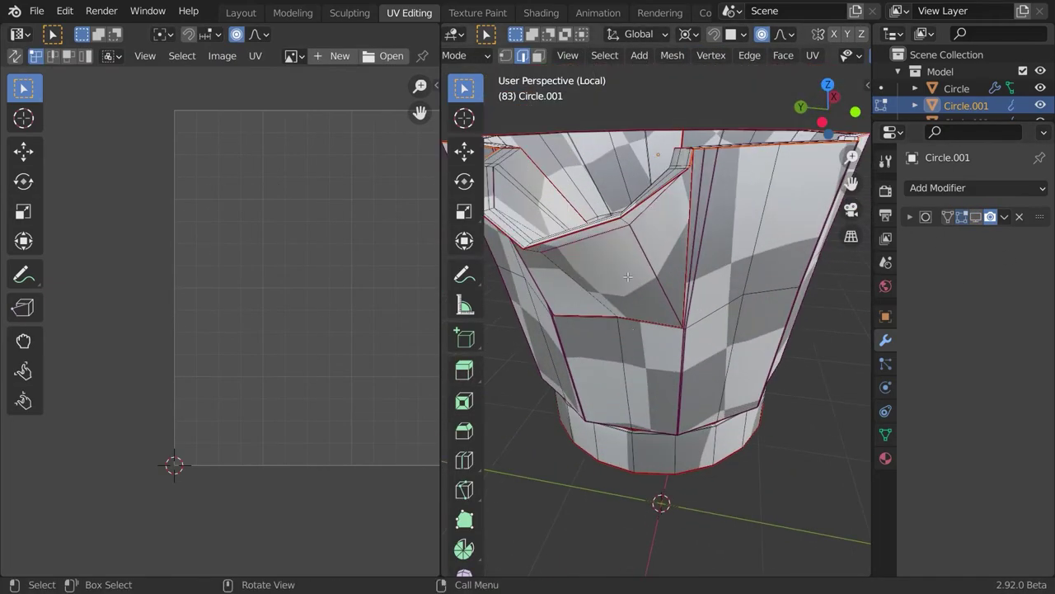
{"action": "left_click", "coordinate": [635, 330], "text": "alt"}
{"action": "middle_click_drag", "start_coordinate": [614, 223], "coordinate": [648, 306]}
{"action": "key", "text": "ctrl+e"}
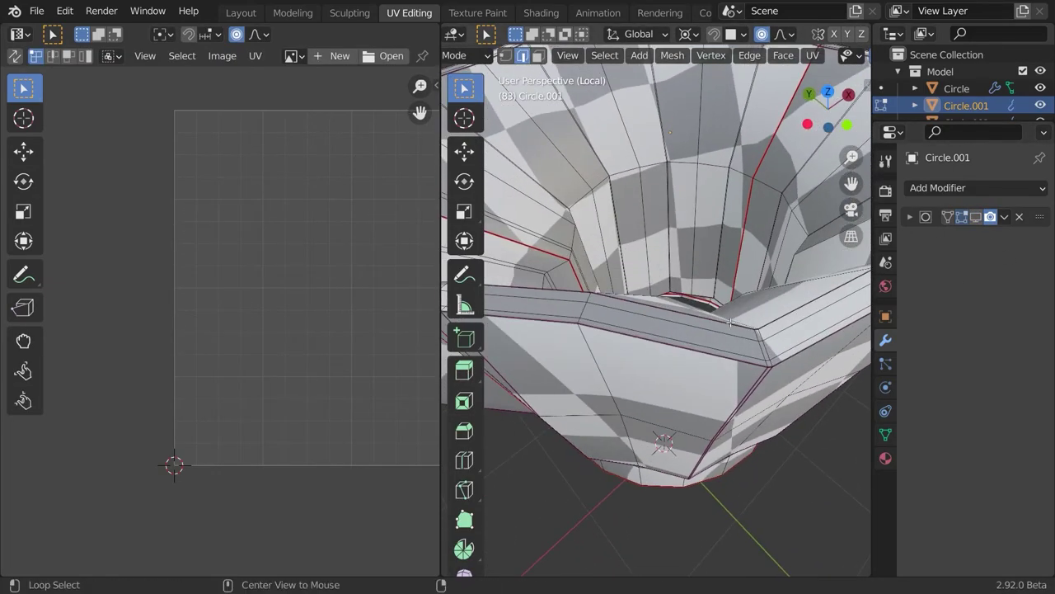
{"action": "left_click", "coordinate": [648, 307], "text": "alt"}
{"action": "scroll", "coordinate": [676, 340], "scroll_direction": "down", "scroll_amount": 5}
{"action": "key", "text": "ctrl+e"}
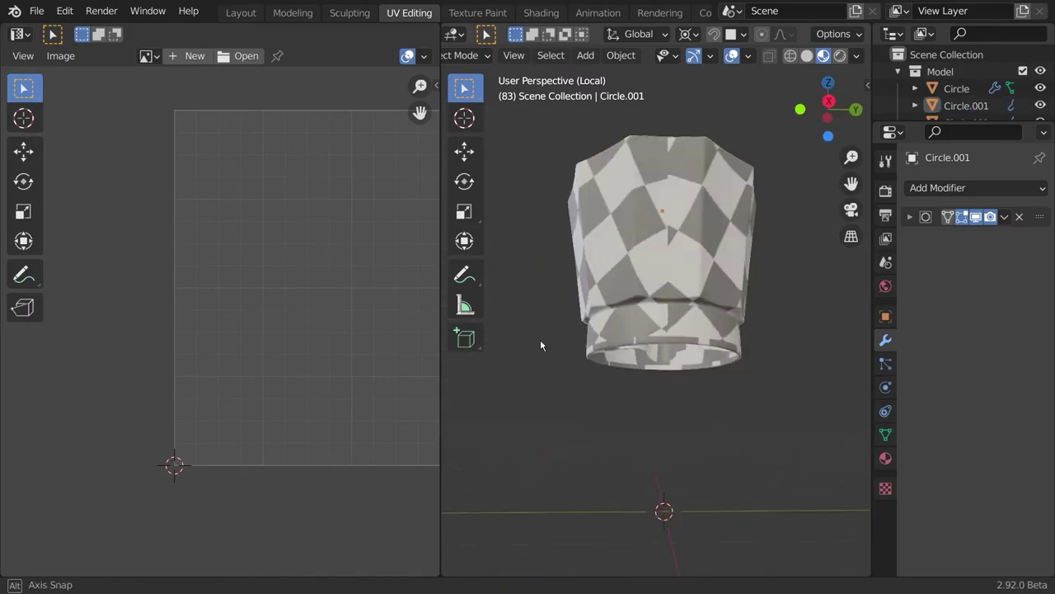
- Try straightening the middle edge loop of the large UV strip, and undo it
{"action": "middle_click_drag", "start_coordinate": [540, 339], "coordinate": [715, 437]}
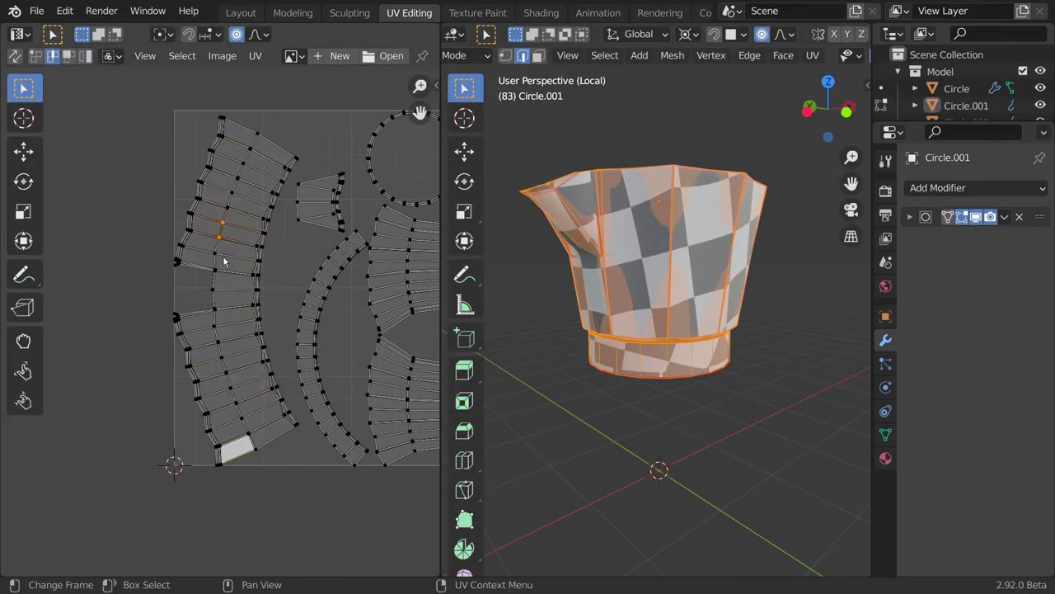
{"action": "right_click", "coordinate": [217, 324]}
{"action": "left_click", "coordinate": [283, 289]}
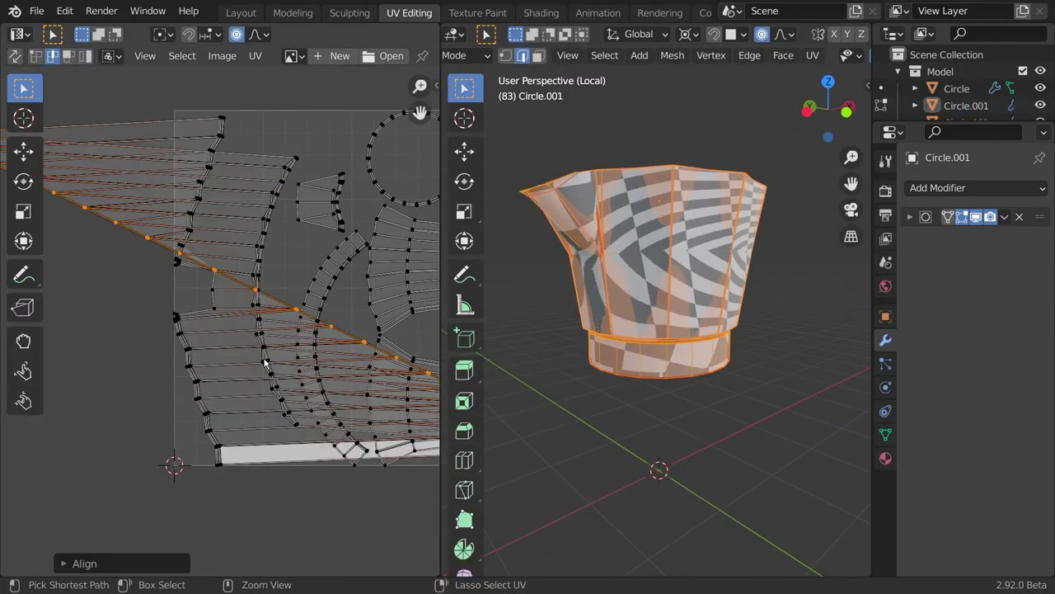
{"action": "key", "text": "ctrl+z"}
- Align the middle edge loop of the large UV strip into a vertical line
{"action": "right_click", "coordinate": [243, 293]}
{"action": "right_click", "coordinate": [245, 293]}
{"action": "left_click", "coordinate": [229, 333]}
- Try to select and align the border points along the right edge of the large UV strip
{"action": "scroll", "coordinate": [219, 321], "scroll_direction": "up", "scroll_amount": 1}
{"action": "left_click_drag", "start_coordinate": [322, 101], "coordinate": [299, 141]}
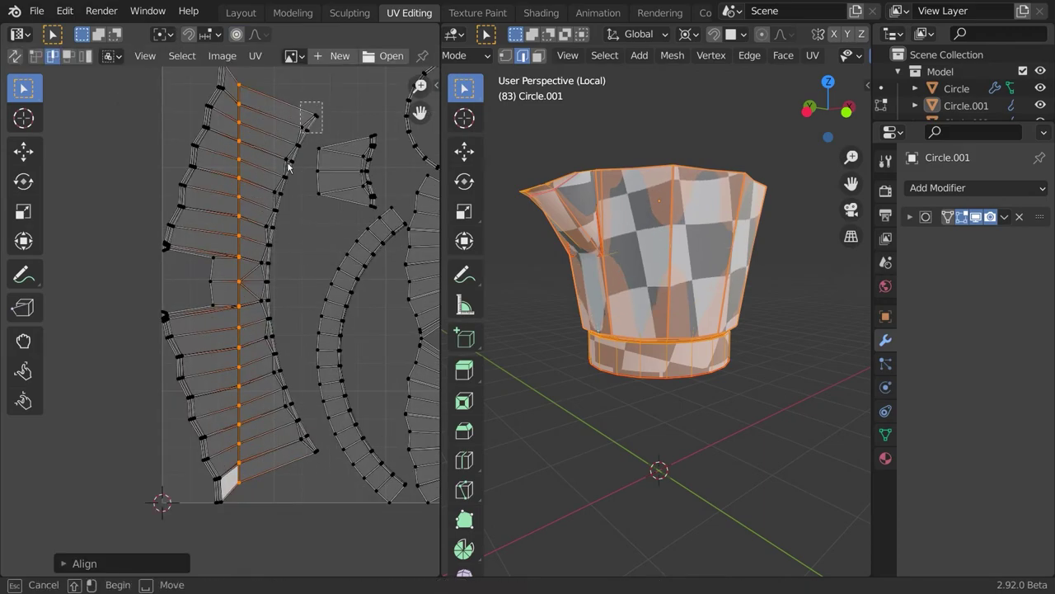
{"action": "left_click_drag", "start_coordinate": [273, 242], "coordinate": [308, 447]}
{"action": "right_click", "coordinate": [307, 448]}
{"action": "right_click", "coordinate": [306, 447]}
{"action": "left_click", "coordinate": [306, 446]}
{"action": "key", "text": "ctrl+z"}
{"action": "left_click", "coordinate": [295, 400], "text": "alt"}
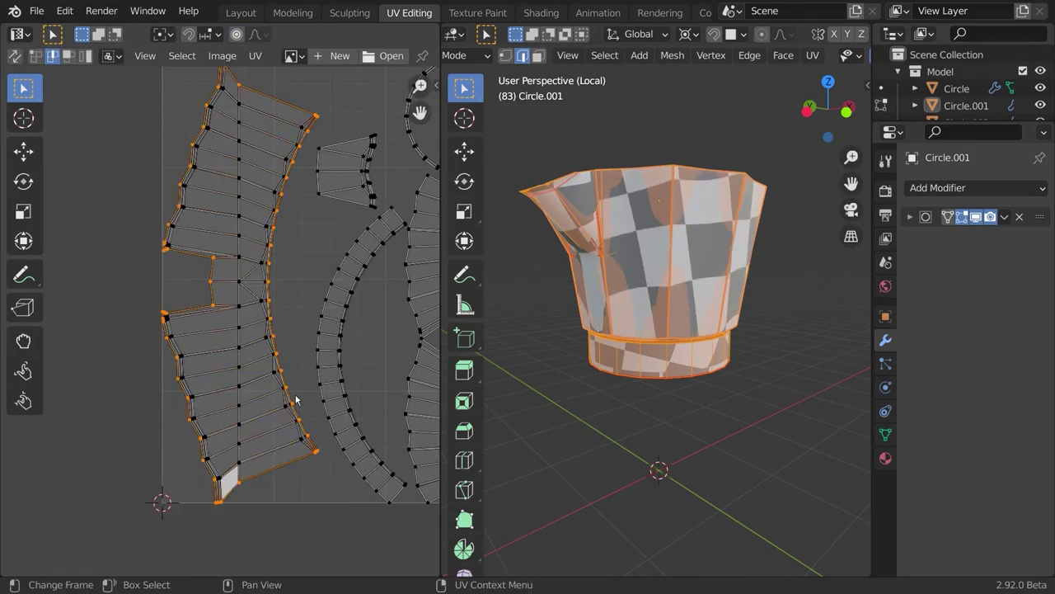
{"action": "middle_click_drag", "start_coordinate": [278, 317], "coordinate": [318, 293]}
{"action": "left_click", "coordinate": [206, 307], "text": "alt"}
{"action": "key", "text": "ctrl+z"}
- Align the right edge of the large UV strip into a vertical line with Align Auto
{"action": "middle_click_drag", "start_coordinate": [235, 397], "coordinate": [257, 498]}
{"action": "left_click", "coordinate": [284, 319], "text": "alt"}
{"action": "middle_click_drag", "start_coordinate": [285, 355], "coordinate": [254, 365]}
{"action": "key", "text": "a"}
{"action": "right_click", "coordinate": [282, 319]}
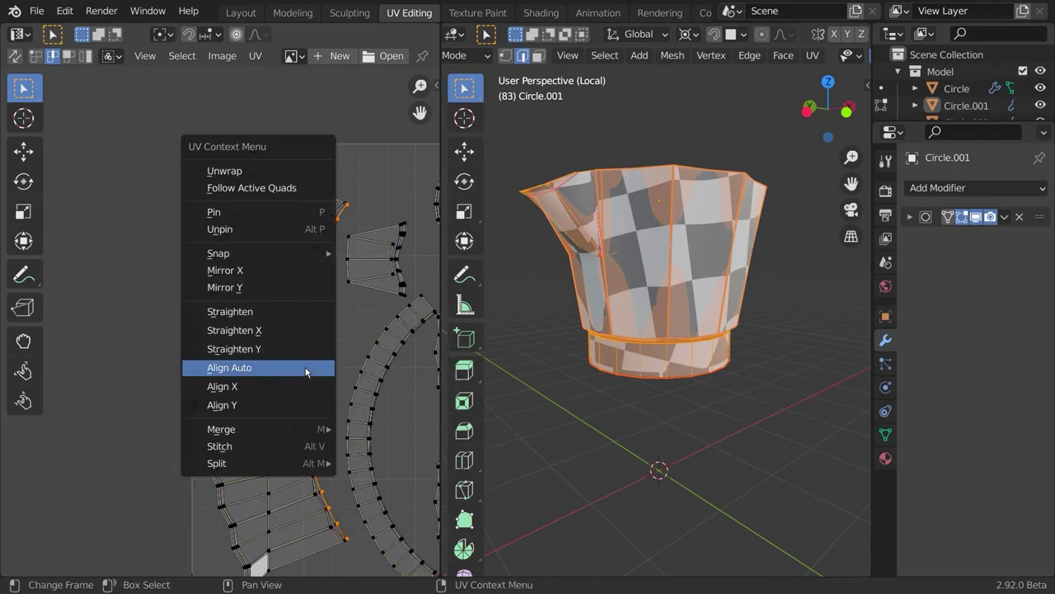
{"action": "left_click", "coordinate": [306, 368]}
- Align the jagged edge loop just inside the large UV strip's right edge into a vertical line
{"action": "scroll", "coordinate": [329, 406], "scroll_direction": "up", "scroll_amount": 3}
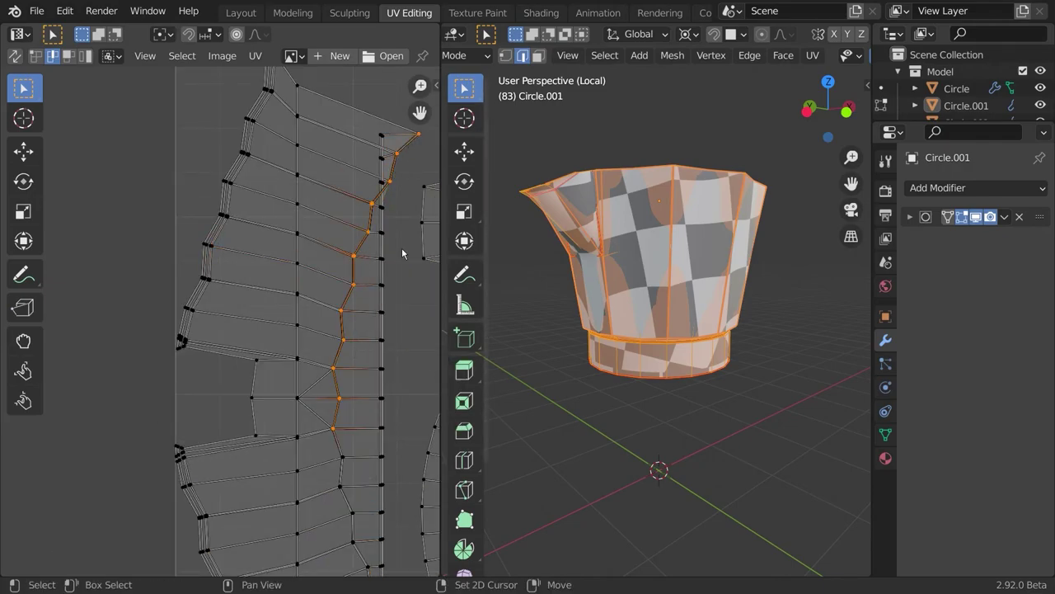
{"action": "middle_click_drag", "start_coordinate": [357, 510], "coordinate": [348, 336]}
{"action": "right_click", "coordinate": [370, 355]}
{"action": "left_click", "coordinate": [370, 355]}
{"action": "scroll", "coordinate": [363, 429], "scroll_direction": "down", "scroll_amount": 1}
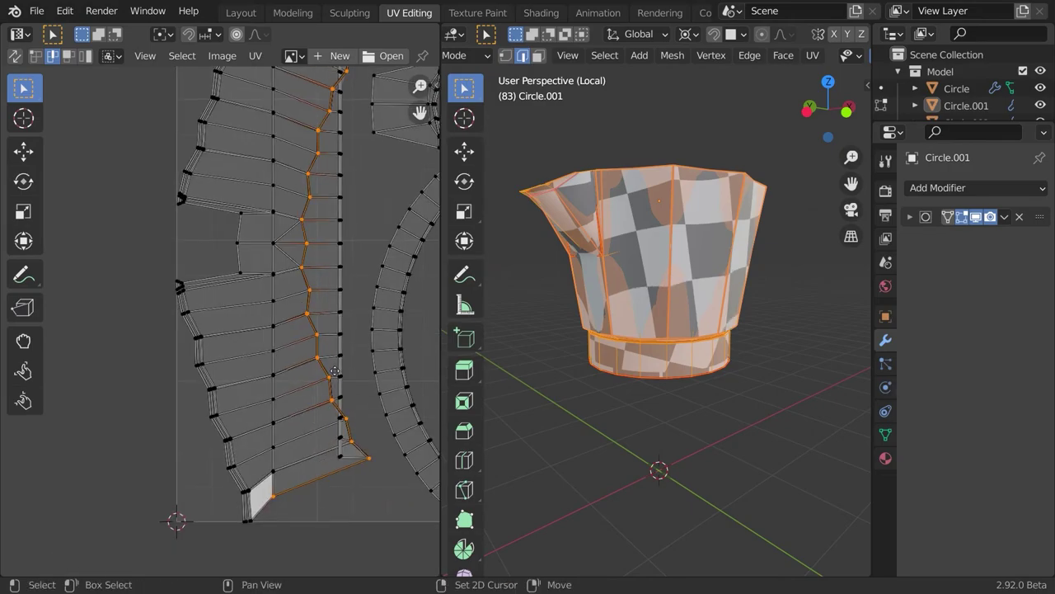
- Align the lower and upper halves of the large UV strip's left edge vertically with Align Auto
{"action": "scroll", "coordinate": [330, 262], "scroll_direction": "up", "scroll_amount": 2, "text": "shift"}
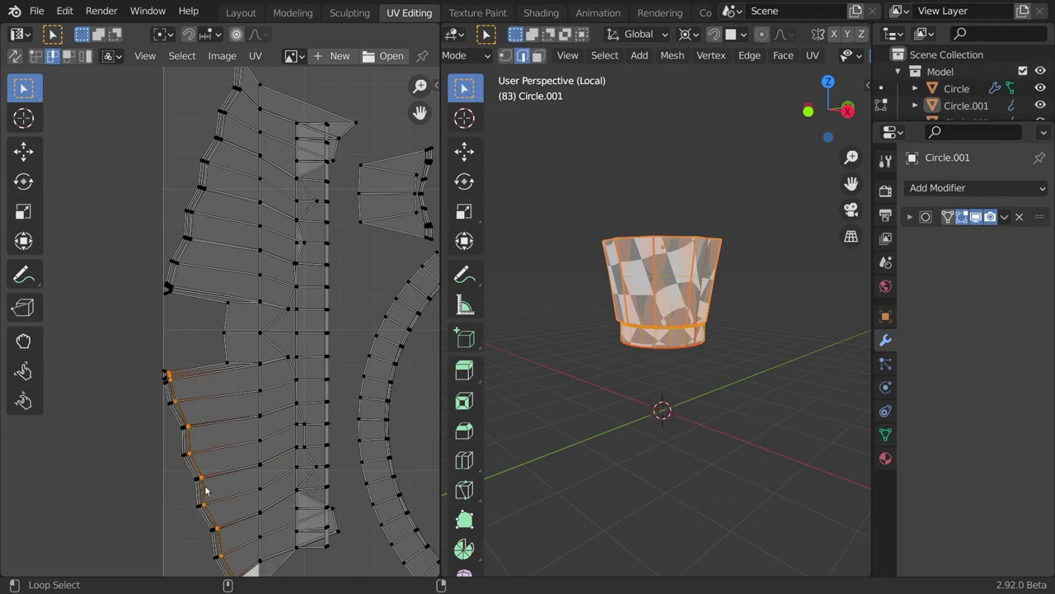
{"action": "right_click", "coordinate": [216, 432]}
{"action": "left_click", "coordinate": [214, 432]}
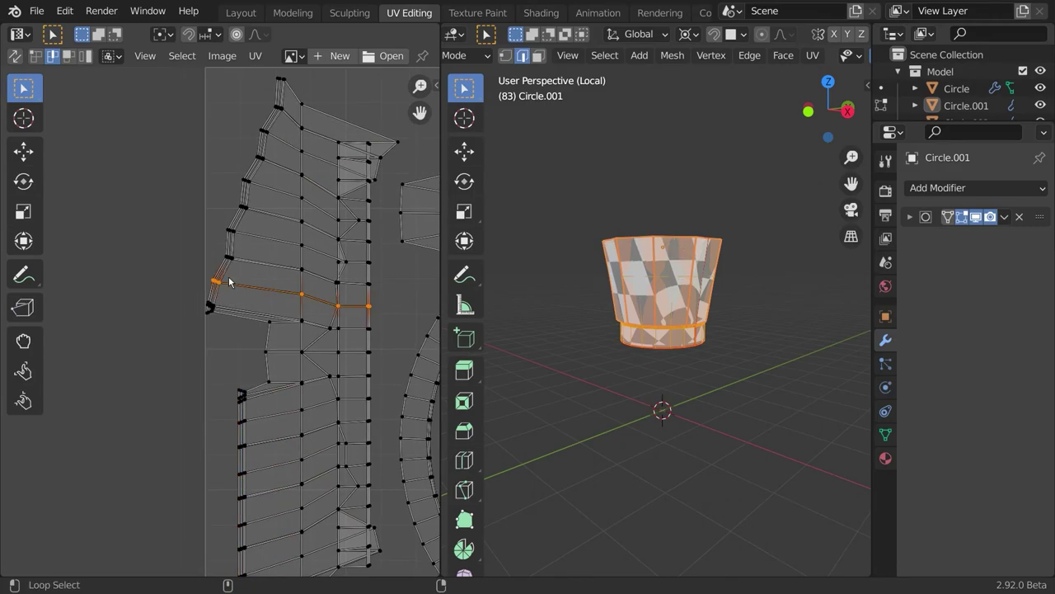
{"action": "right_click", "coordinate": [226, 270]}
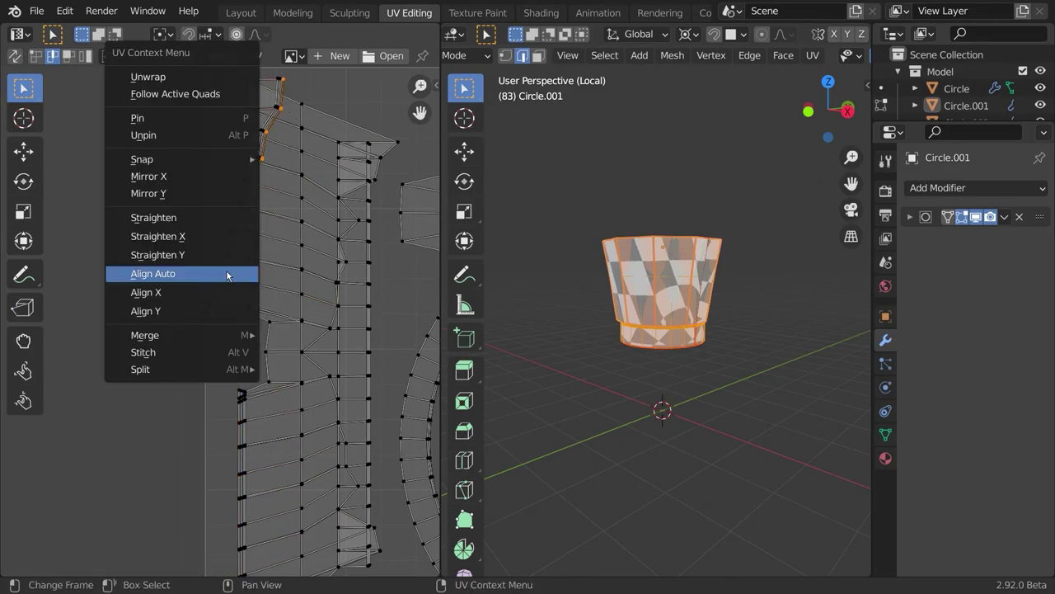
{"action": "left_click", "coordinate": [223, 272]}
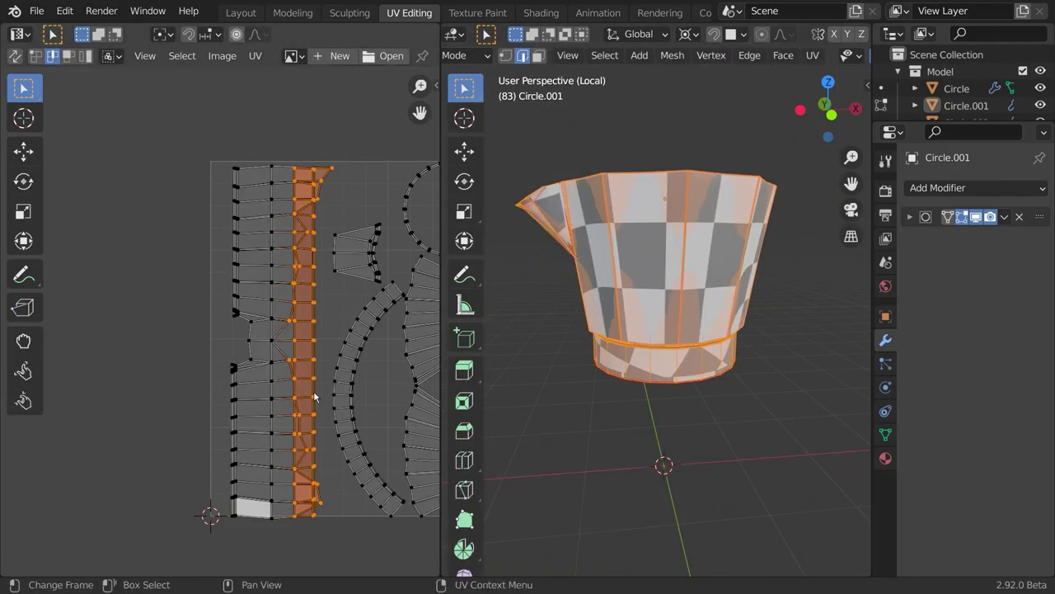
- Examine the straightened UV strip and the checker pattern on the upper body for distortion
{"action": "scroll", "coordinate": [323, 483], "scroll_direction": "up", "scroll_amount": 4}
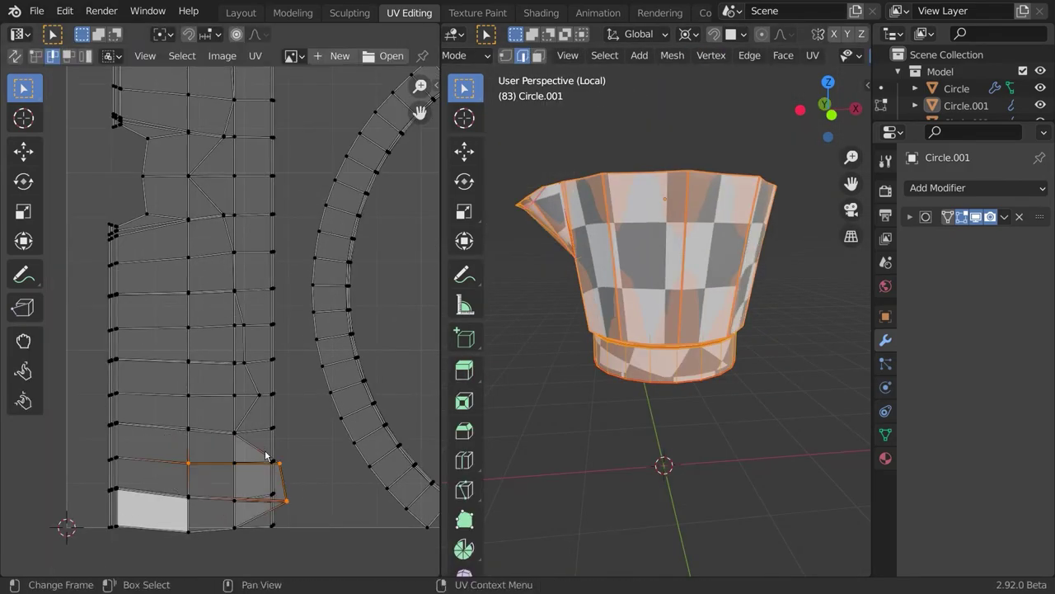
{"action": "middle_click_drag", "start_coordinate": [536, 429], "coordinate": [606, 406]}
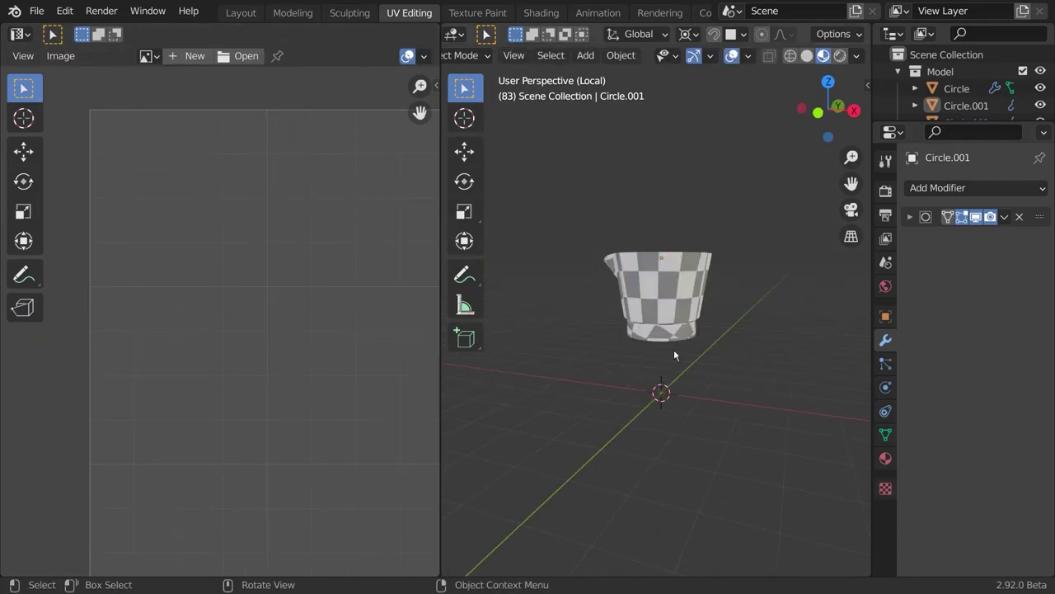
{"action": "middle_click_drag", "start_coordinate": [674, 349], "coordinate": [813, 440]}
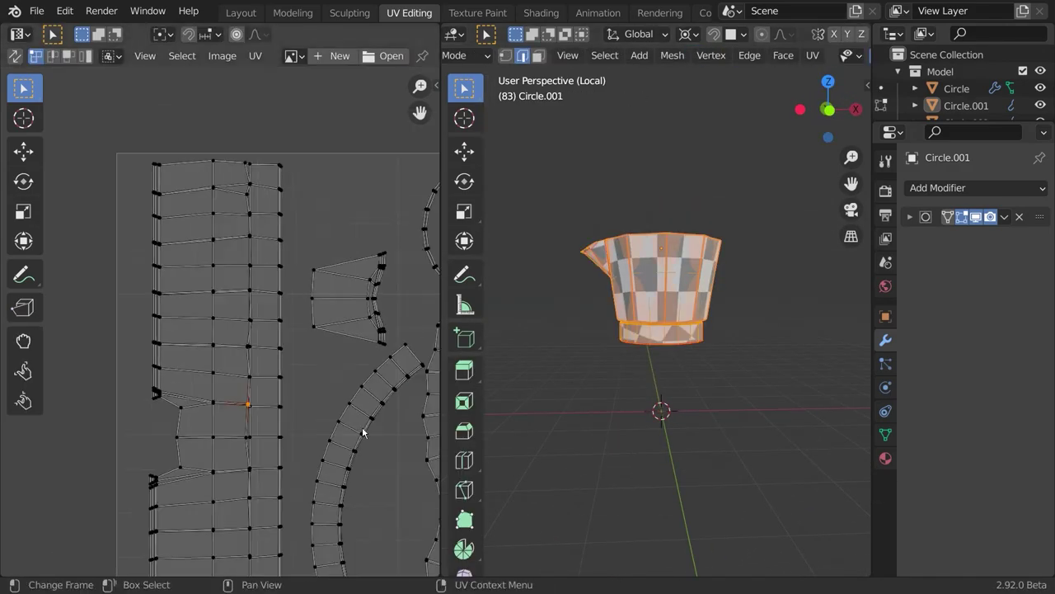
- Align the long edges of the curved UV strip for the lower band into vertical lines
{"action": "left_click", "coordinate": [183, 354], "text": "alt"}
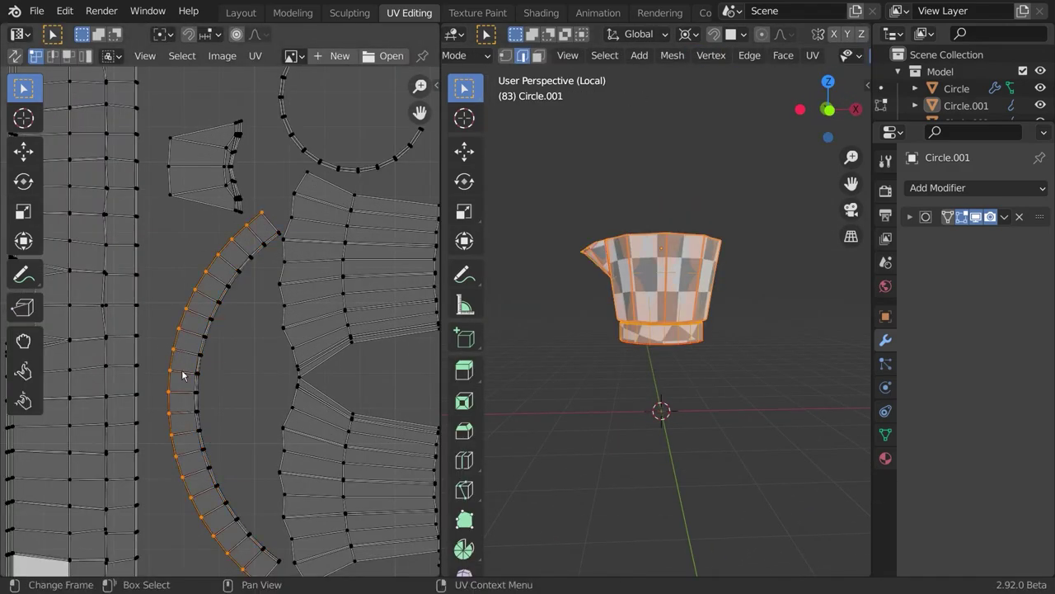
{"action": "right_click", "coordinate": [183, 375]}
{"action": "left_click", "coordinate": [218, 358]}
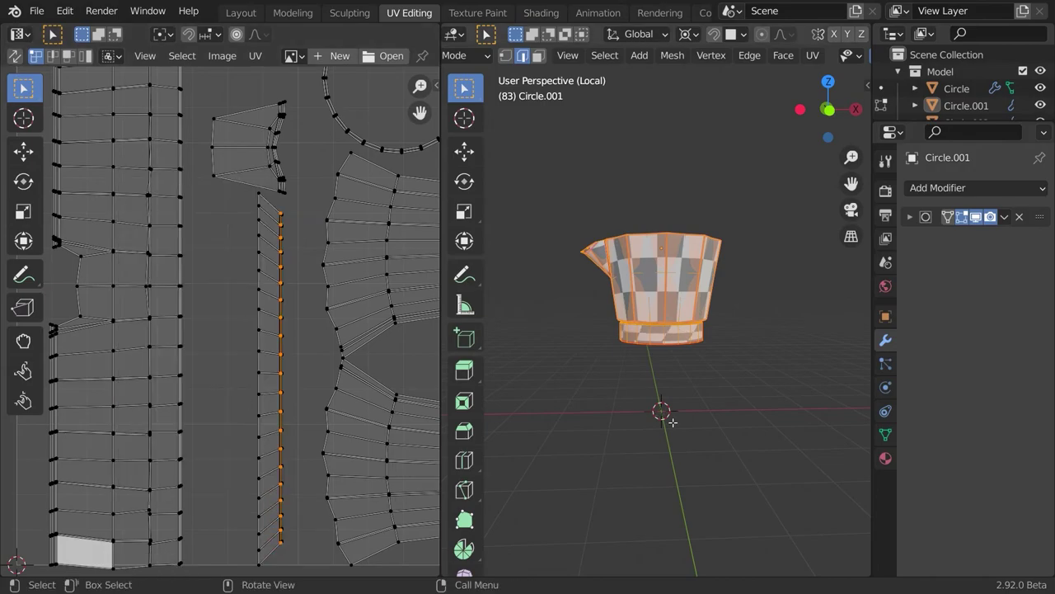
- Move the right-hand column of points of the lower band's UV strip outward to widen it
{"action": "left_click_drag", "start_coordinate": [309, 499], "coordinate": [280, 141]}
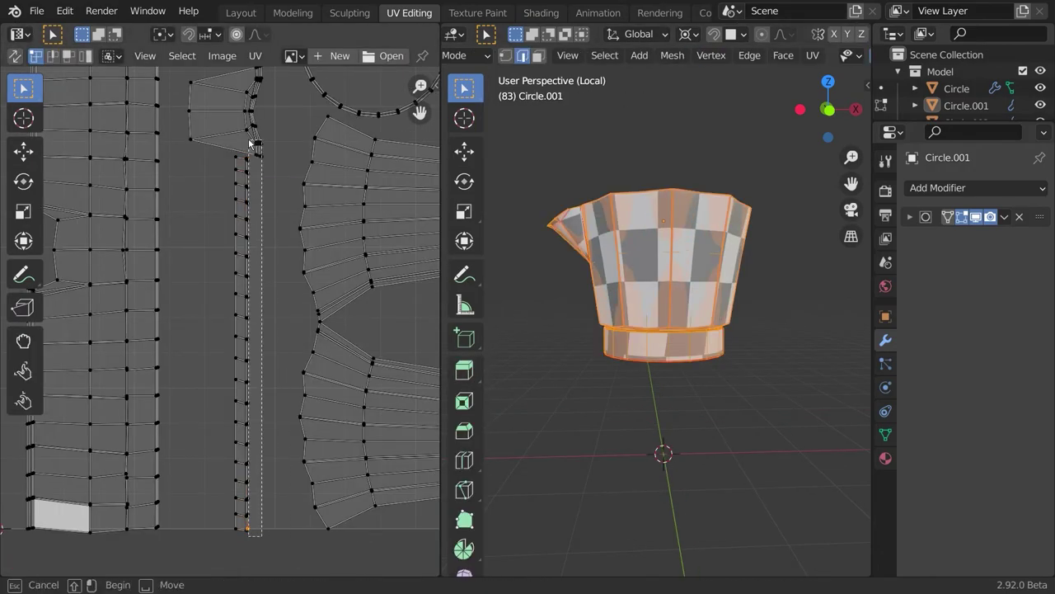
{"action": "scroll", "coordinate": [208, 507], "scroll_direction": "up", "scroll_amount": 6}
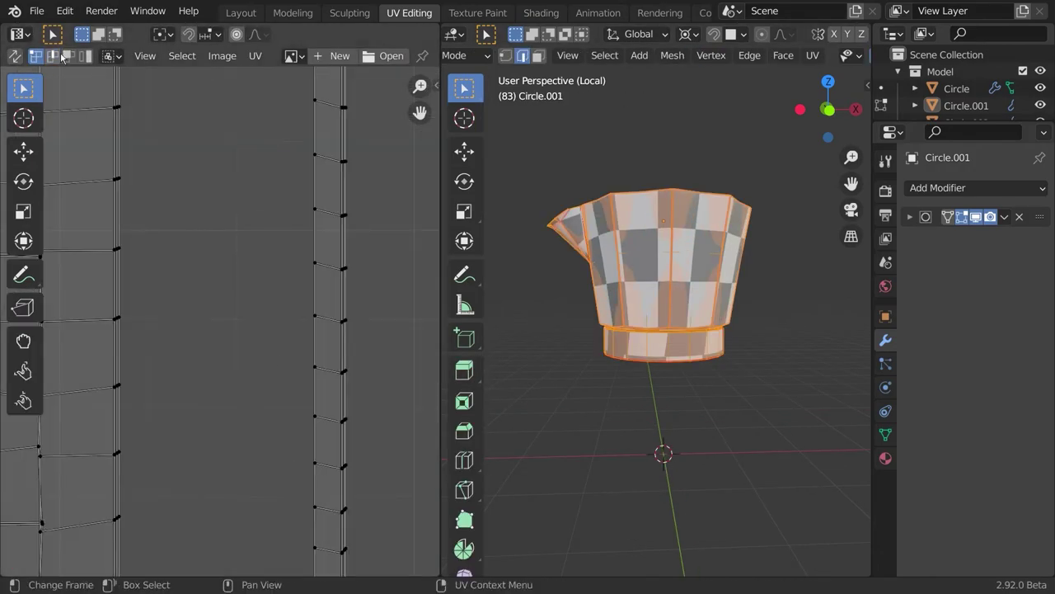
{"action": "scroll", "coordinate": [208, 527], "scroll_direction": "down", "scroll_amount": 3}
{"action": "key", "text": "g"}
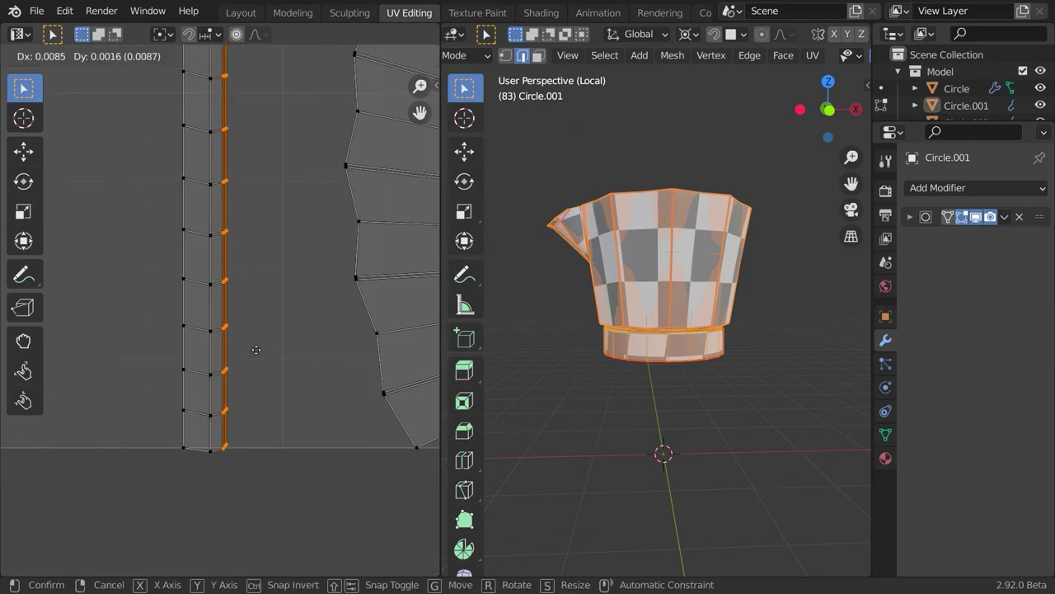
{"action": "left_click", "coordinate": [290, 345]}
- Scale down the lower band's UV island beside the large strip and move the spout island inside the ring-shaped island
{"action": "scroll", "coordinate": [205, 425], "scroll_direction": "down", "scroll_amount": 5}
{"action": "left_click_drag", "start_coordinate": [223, 459], "coordinate": [156, 234]}
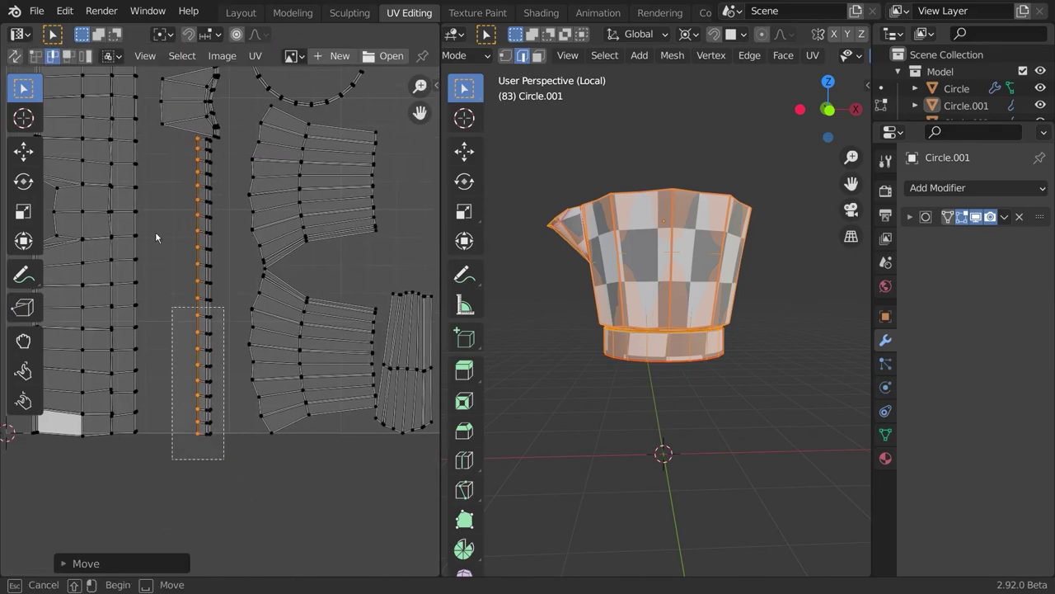
{"action": "left_click", "coordinate": [234, 376]}
{"action": "scroll", "coordinate": [235, 379], "scroll_direction": "down", "scroll_amount": 1}
{"action": "middle_click_drag", "start_coordinate": [225, 363], "coordinate": [234, 421]}
{"action": "key", "text": "s"}
{"action": "left_click", "coordinate": [236, 422]}
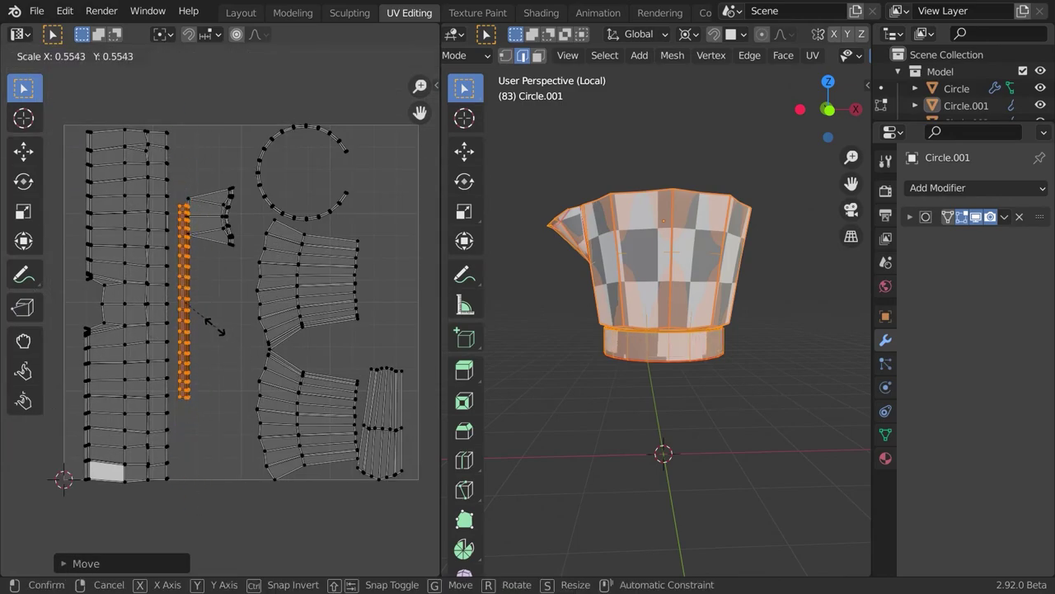
{"action": "left_click", "coordinate": [236, 328]}
{"action": "left_click", "coordinate": [230, 271]}
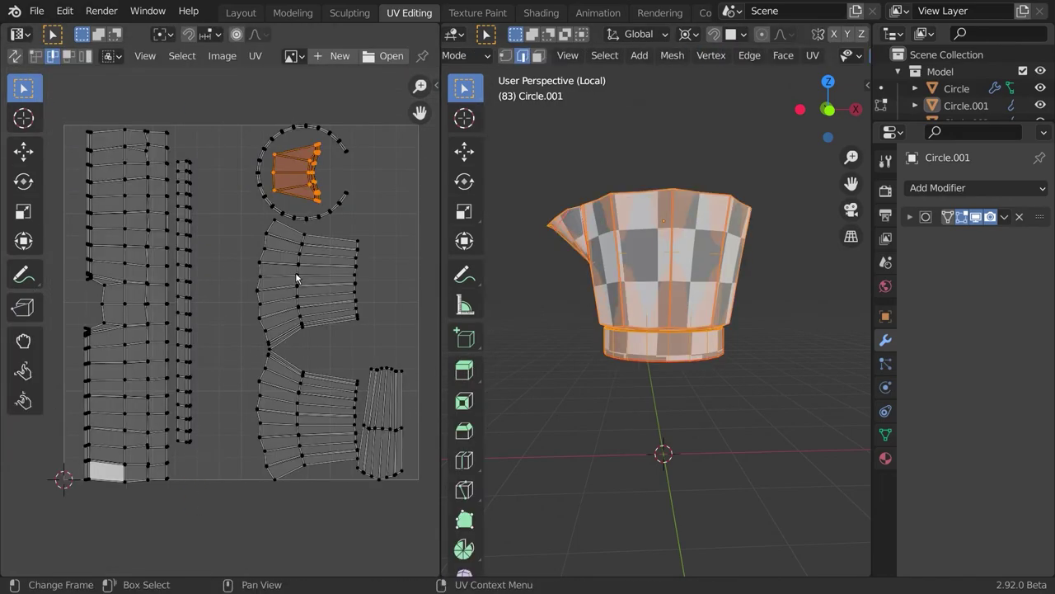
- Save the file, exit the upper body's isolated view and isolate the pot's lower base for mesh editing
{"action": "key", "text": "ctrl+s"}
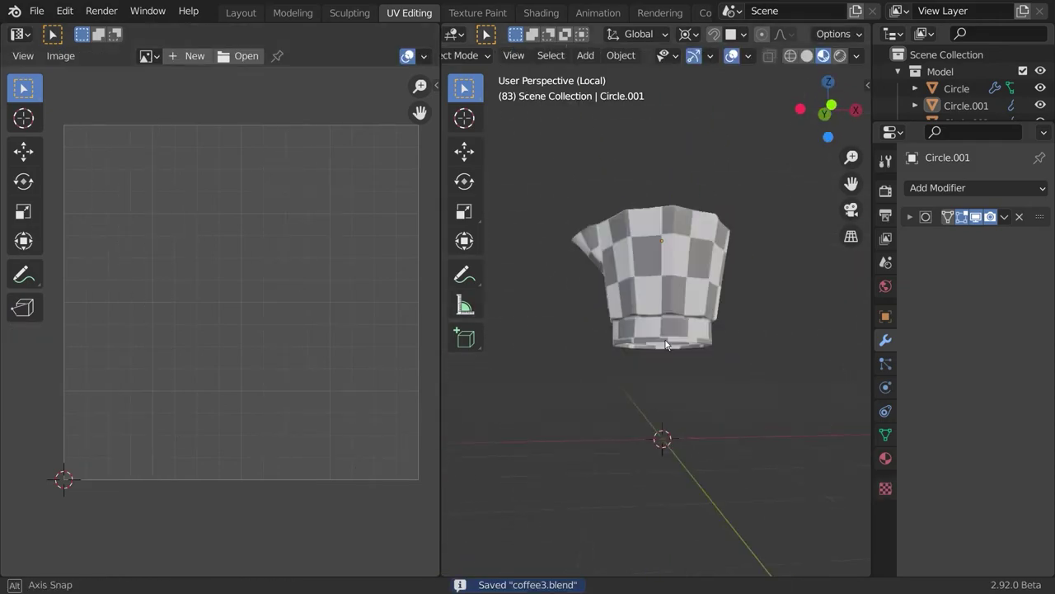
{"action": "key", "text": "KP_Divide"}
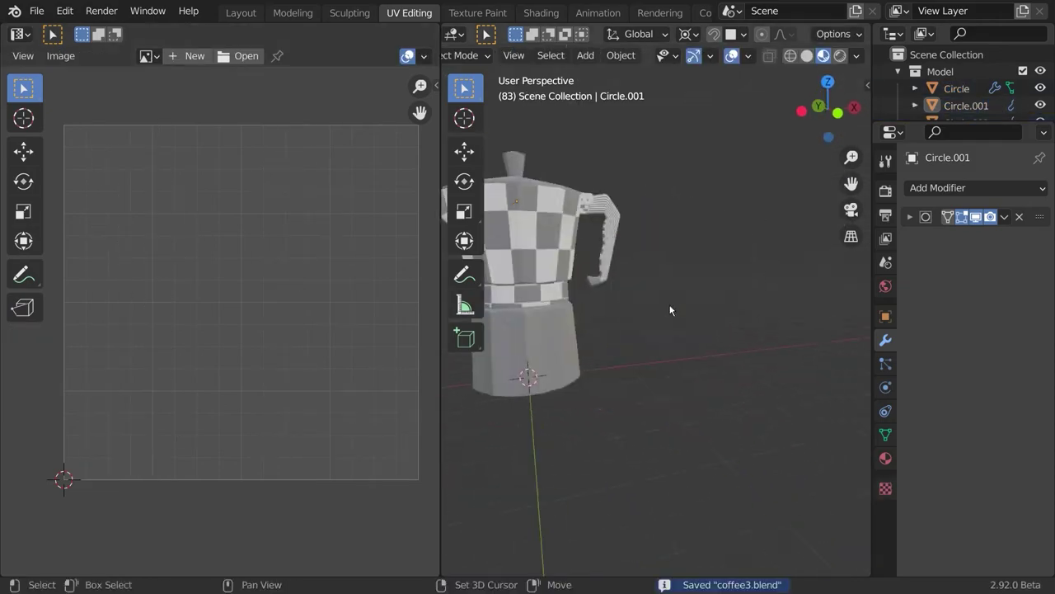
{"action": "left_click", "coordinate": [645, 366]}
{"action": "middle_click_drag", "start_coordinate": [644, 367], "coordinate": [719, 395]}
{"action": "key", "text": "Tab"}
{"action": "key", "text": "Tab"}
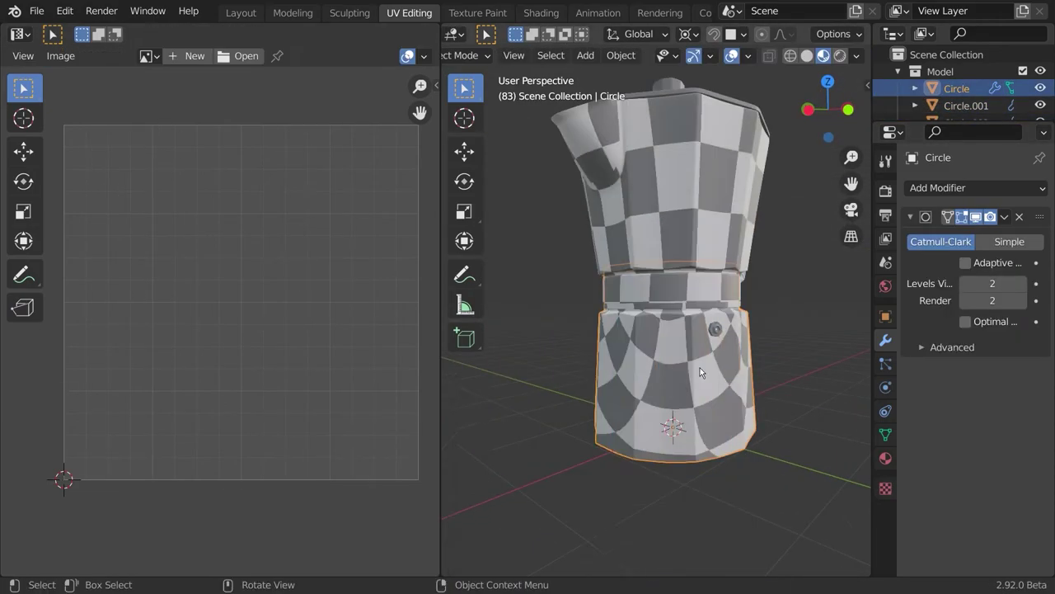
{"action": "key", "text": "Tab"}
{"action": "key", "text": "a"}
{"action": "key", "text": "alt+a"}
{"action": "key", "text": "KP_Divide"}
- Unwrap the pot's lower base along its seams
{"action": "middle_click_drag", "start_coordinate": [703, 346], "coordinate": [653, 336]}
{"action": "key", "text": "ctrl+e"}
{"action": "key", "text": "u"}
{"action": "left_click", "coordinate": [610, 296]}
- Apply all transforms to the lower base and unwrap it again
{"action": "key", "text": "Tab"}
{"action": "key", "text": "ctrl+a"}
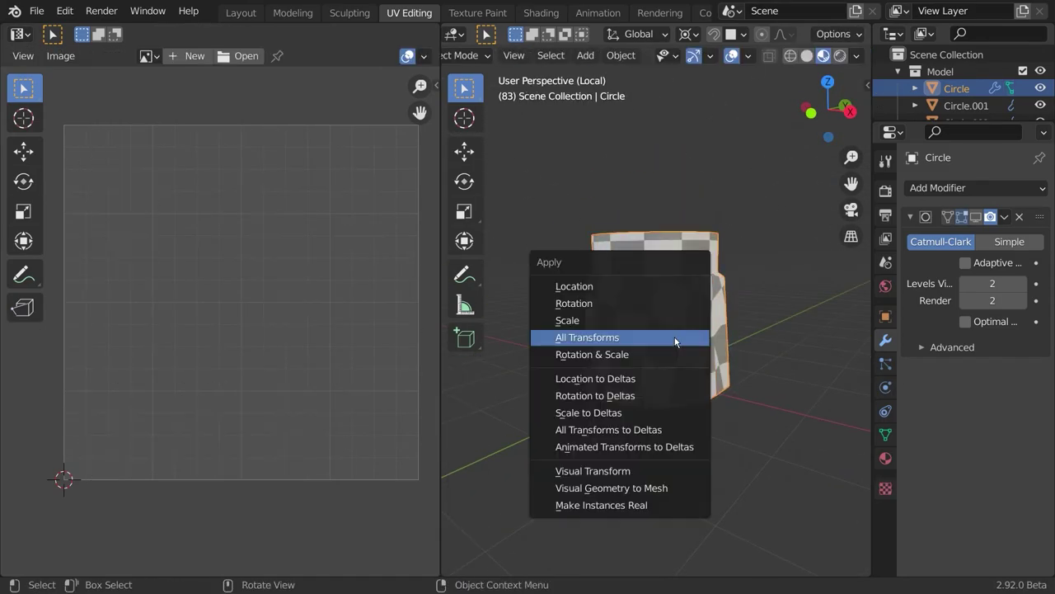
{"action": "left_click", "coordinate": [676, 340]}
{"action": "key", "text": "Tab"}
{"action": "key", "text": "u"}
{"action": "middle_click_drag", "start_coordinate": [549, 303], "coordinate": [635, 302]}
{"action": "key", "text": "Tab"}
- Align the two outermost point columns on the right-hand side of the base's curved UV strip into vertical lines
{"action": "left_click", "coordinate": [165, 289]}
{"action": "left_click", "coordinate": [256, 417], "text": "ctrl"}
{"action": "scroll", "coordinate": [256, 417], "scroll_direction": "up", "scroll_amount": 3}
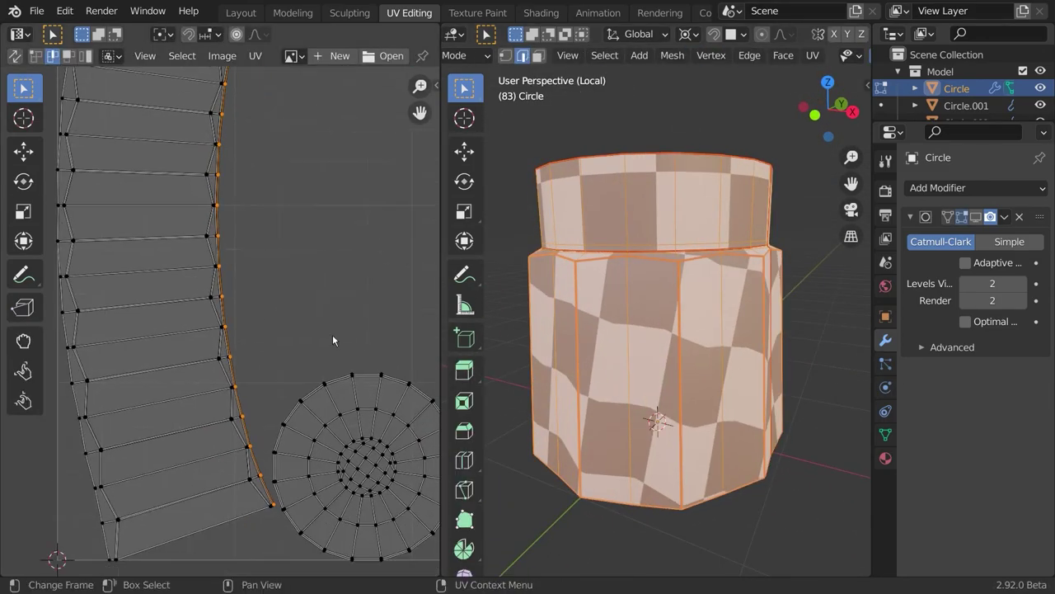
{"action": "key", "text": "shift+w"}
{"action": "scroll", "coordinate": [219, 311], "scroll_direction": "down", "scroll_amount": 3}
{"action": "left_click", "coordinate": [219, 333], "text": "ctrl"}
{"action": "left_click", "coordinate": [245, 413], "text": "ctrl"}
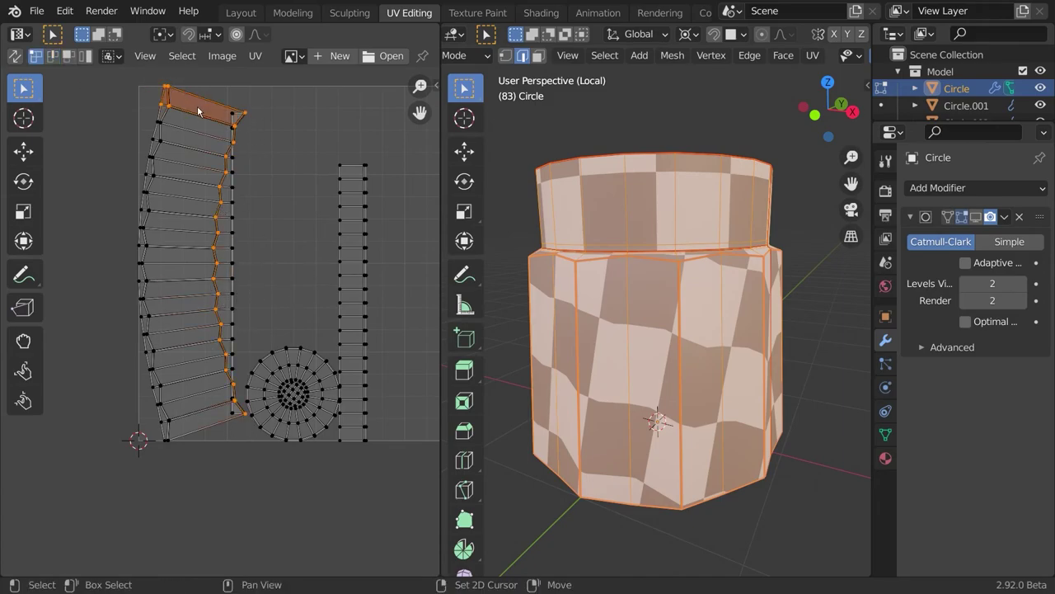
{"action": "key", "text": "shift+w"}
- Select the outer left column of points on the base's UV strip and align it into a vertical line
{"action": "left_click", "coordinate": [258, 144]}
{"action": "scroll", "coordinate": [218, 323], "scroll_direction": "up", "scroll_amount": 2}
{"action": "scroll", "coordinate": [233, 418], "scroll_direction": "down", "scroll_amount": 3}
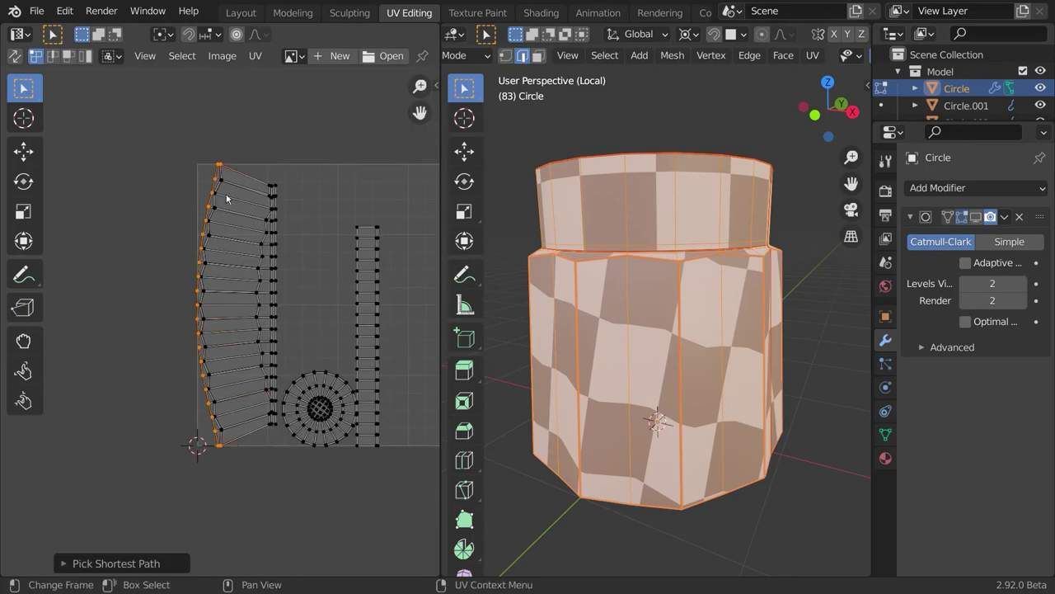
{"action": "left_click", "coordinate": [220, 167], "text": "ctrl"}
{"action": "right_click", "coordinate": [221, 169]}
{"action": "left_click", "coordinate": [221, 169]}
{"action": "key", "text": "ctrl+z"}
{"action": "right_click", "coordinate": [219, 278]}
{"action": "left_click", "coordinate": [173, 376]}
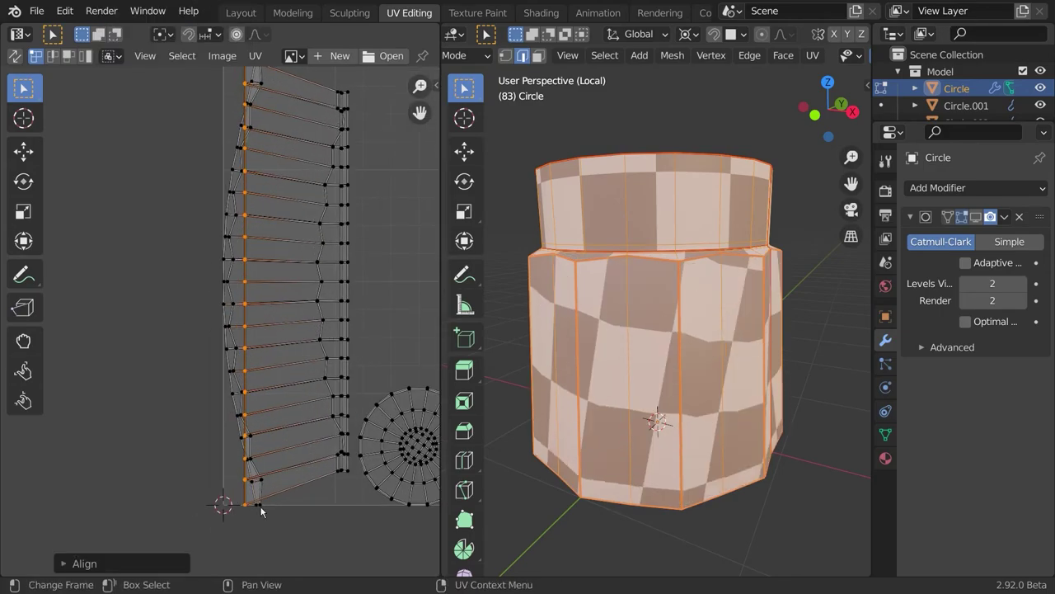
- Select the neighbouring column of points along the strip's left edge and align it with Align Auto
{"action": "left_click", "coordinate": [259, 507]}
{"action": "left_click", "coordinate": [261, 158], "text": "ctrl"}
{"action": "middle_click_drag", "start_coordinate": [281, 394], "coordinate": [298, 329]}
{"action": "left_click", "coordinate": [241, 366], "text": "alt"}
{"action": "right_click", "coordinate": [241, 367]}
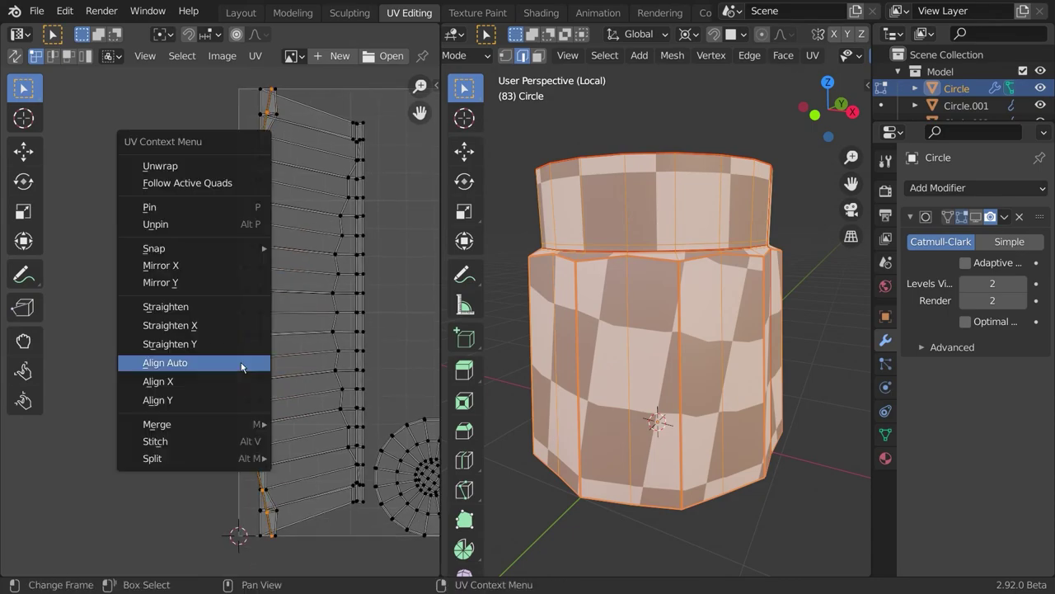
{"action": "left_click", "coordinate": [242, 366]}
- Stretch the right-hand point columns of the base's UV strip vertically to match the height of the left-hand columns
{"action": "left_click", "coordinate": [248, 385], "text": "alt"}
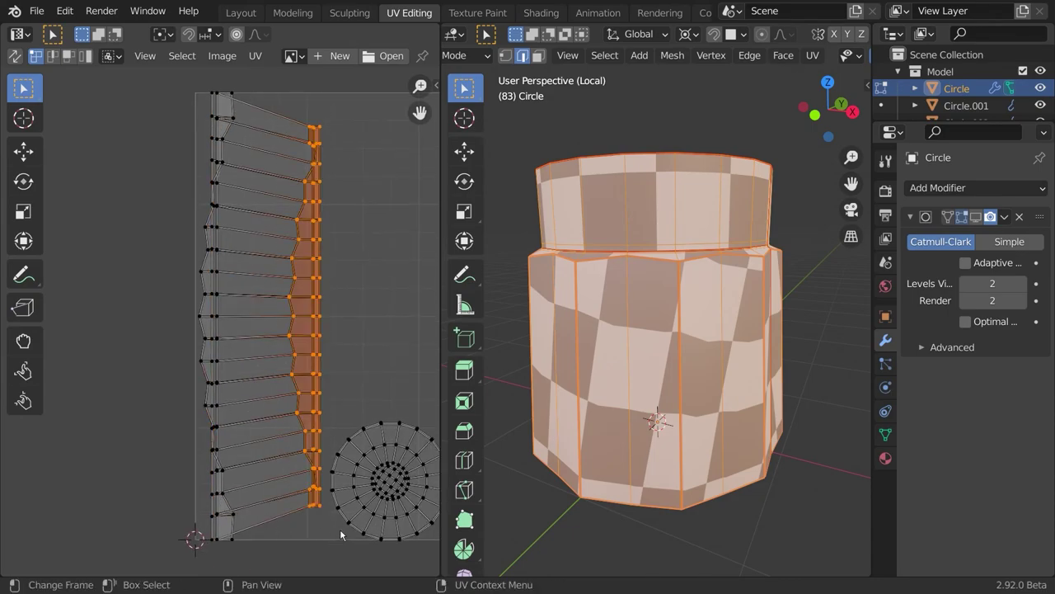
{"action": "key", "text": "s"}
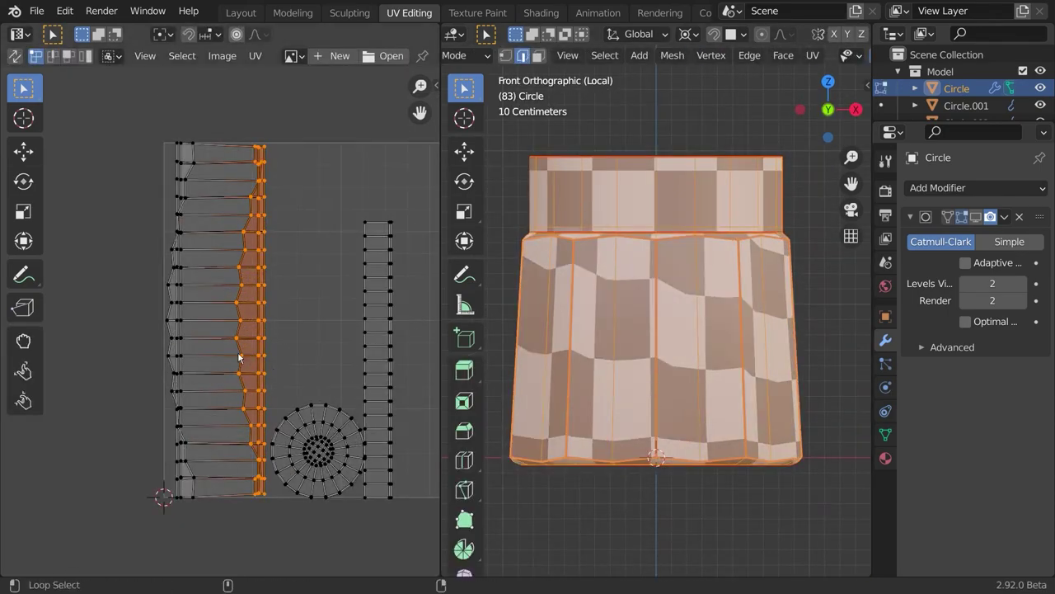
{"action": "left_click", "coordinate": [242, 406]}
- Select the remaining jagged column of points near the strip's left edge and align it vertically
{"action": "scroll", "coordinate": [223, 329], "scroll_direction": "up", "scroll_amount": 4}
{"action": "middle_click_drag", "start_coordinate": [248, 396], "coordinate": [351, 305]}
{"action": "left_click", "coordinate": [293, 554]}
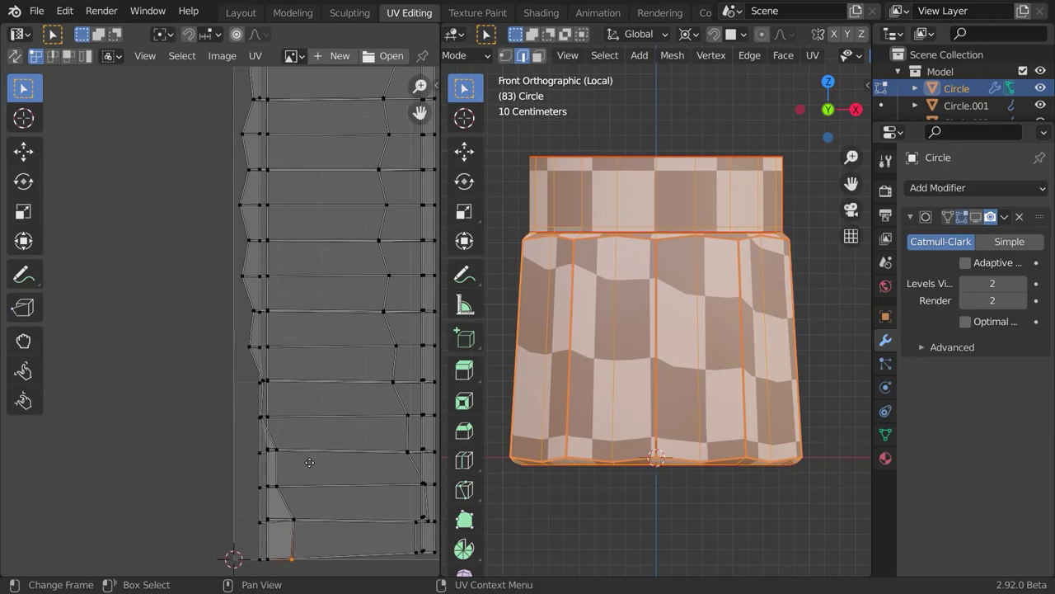
{"action": "left_click", "coordinate": [250, 329], "text": "ctrl"}
{"action": "mouse_move", "coordinate": [264, 178]}
{"action": "middle_mouse_down"}
{"action": "mouse_move", "coordinate": [263, 375]}
{"action": "mouse_move", "coordinate": [241, 395]}
{"action": "middle_mouse_up"}
{"action": "left_click", "coordinate": [302, 263], "text": "ctrl"}
{"action": "left_click", "coordinate": [316, 131], "text": "ctrl"}
{"action": "right_click", "coordinate": [312, 141]}
{"action": "left_click", "coordinate": [273, 263]}
- Select the remaining jagged column of points near the strip's right edge and move it into place
{"action": "scroll", "coordinate": [275, 262], "scroll_direction": "down", "scroll_amount": 3}
{"action": "middle_click_drag", "start_coordinate": [276, 262], "coordinate": [232, 206]}
{"action": "scroll", "coordinate": [335, 188], "scroll_direction": "up", "scroll_amount": 2}
{"action": "left_click", "coordinate": [339, 154]}
{"action": "middle_click_drag", "start_coordinate": [339, 156], "coordinate": [313, 229]}
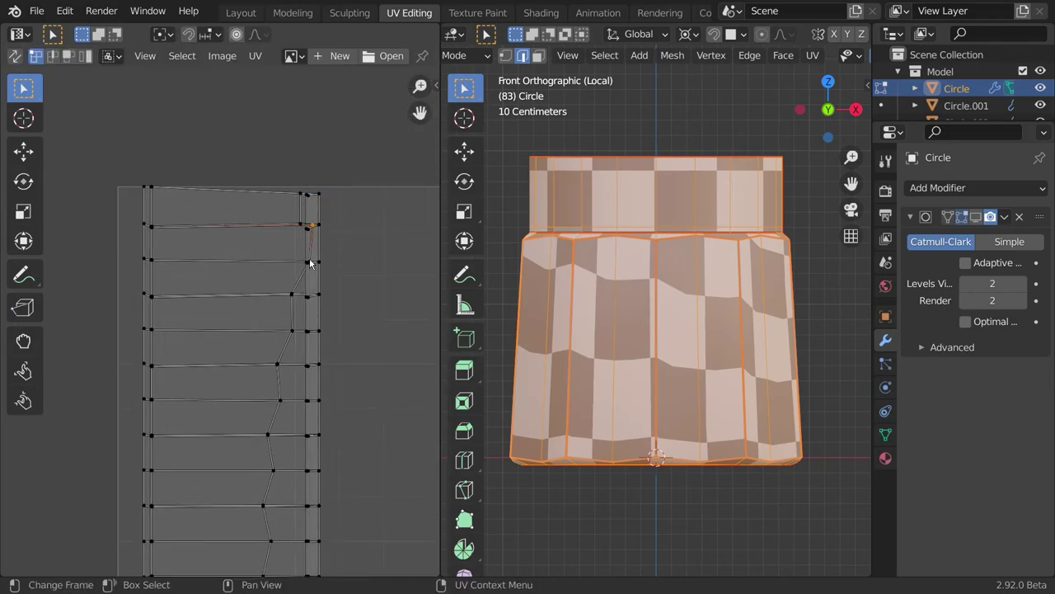
{"action": "scroll", "coordinate": [285, 366], "scroll_direction": "down", "scroll_amount": 2}
{"action": "left_click", "coordinate": [279, 433], "text": "ctrl"}
{"action": "left_click", "coordinate": [281, 434], "text": "ctrl"}
{"action": "scroll", "coordinate": [284, 433], "scroll_direction": "up", "scroll_amount": 2}
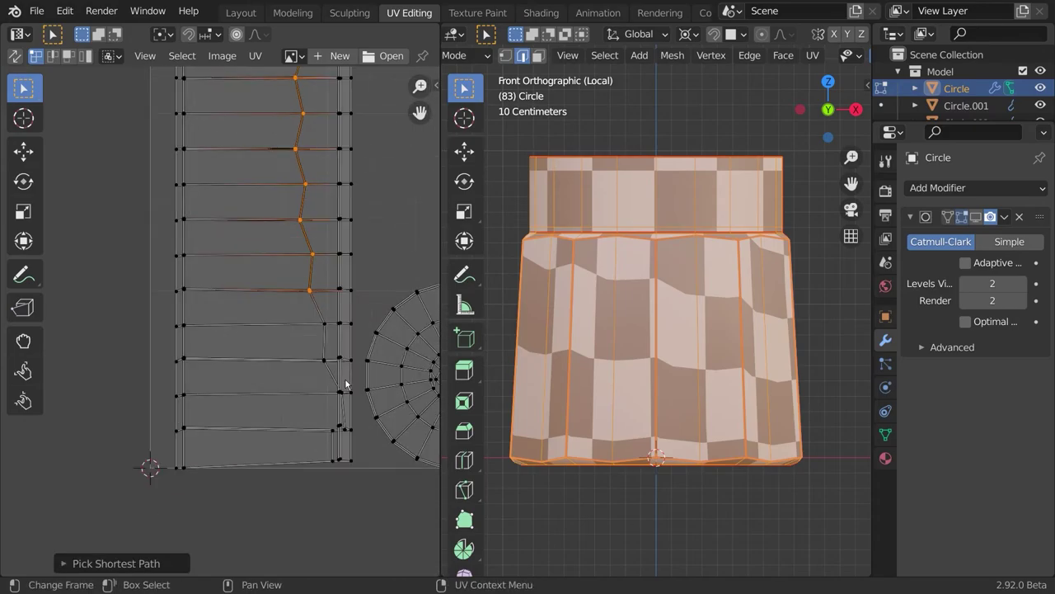
{"action": "left_click", "coordinate": [327, 362], "text": "ctrl"}
{"action": "scroll", "coordinate": [346, 366], "scroll_direction": "up", "scroll_amount": 4}
{"action": "left_click", "coordinate": [334, 435], "text": "shift"}
{"action": "left_click", "coordinate": [325, 508], "text": "shift"}
{"action": "scroll", "coordinate": [256, 369], "scroll_direction": "down", "scroll_amount": 4}
{"action": "key", "text": "g"}
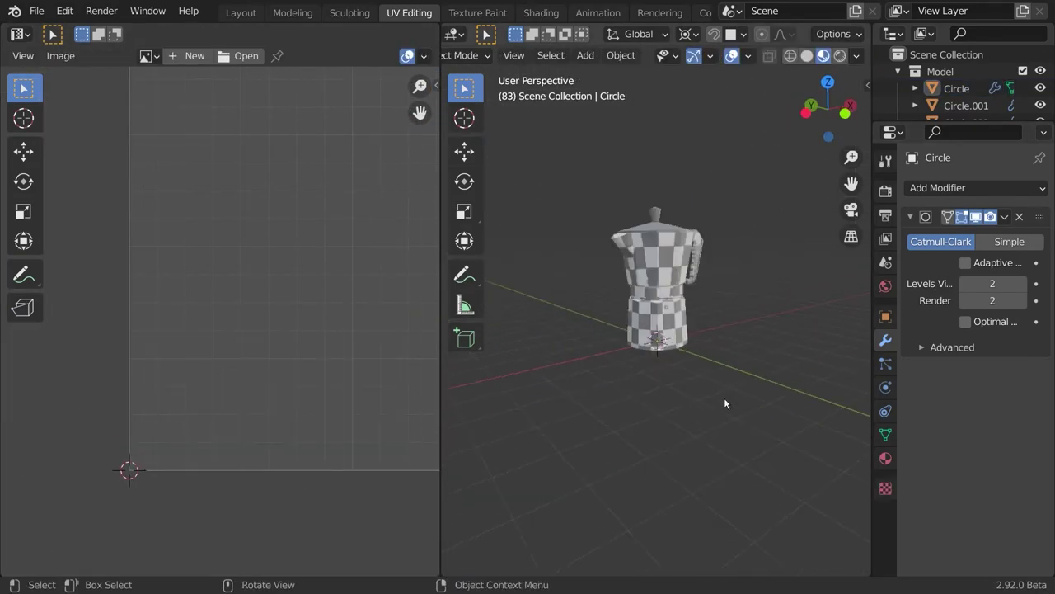
- Switch to the camera view and scale the upper body's selected UVs along the X axis
{"action": "key", "text": "KP_0"}
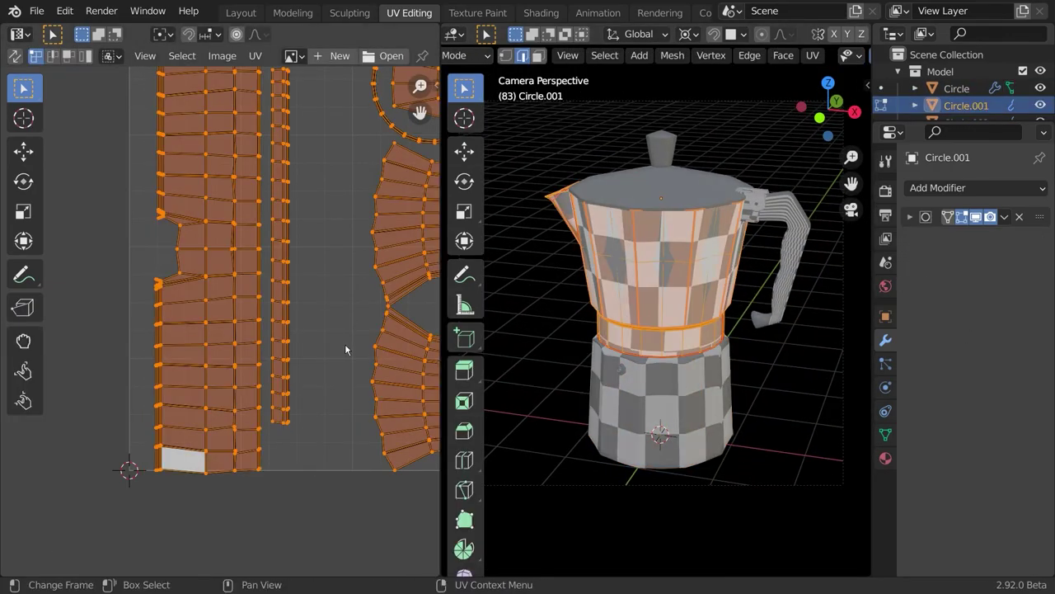
{"action": "scroll", "coordinate": [346, 294], "scroll_direction": "down", "scroll_amount": 2}
{"action": "key", "text": "s"}
{"action": "key", "text": "x"}
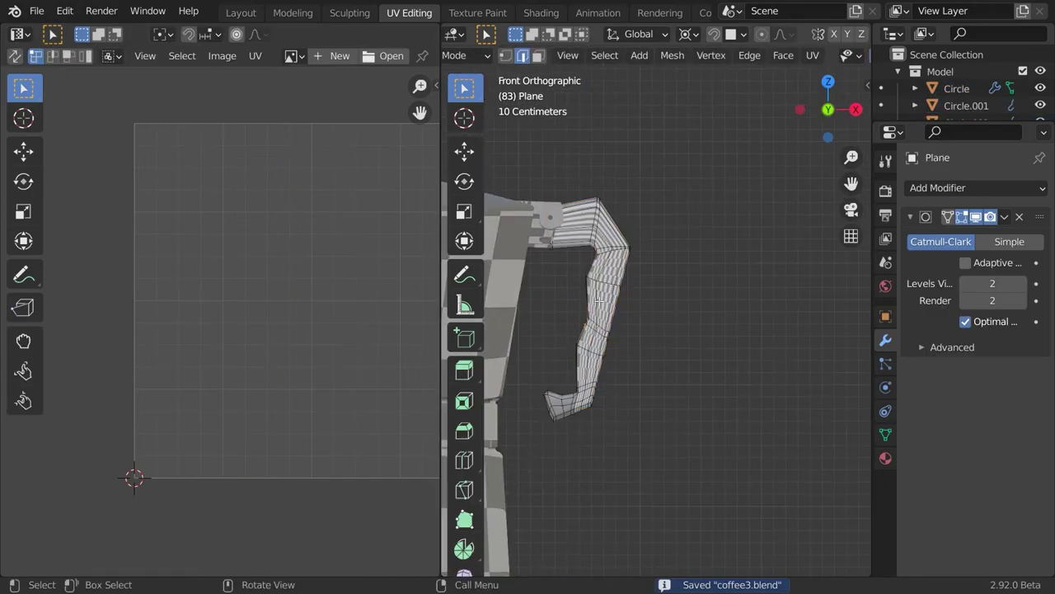
- Isolate the pot's handle and unwrap its whole mesh
{"action": "key", "text": "KP_Divide"}
{"action": "middle_click_drag", "start_coordinate": [643, 193], "coordinate": [676, 356]}
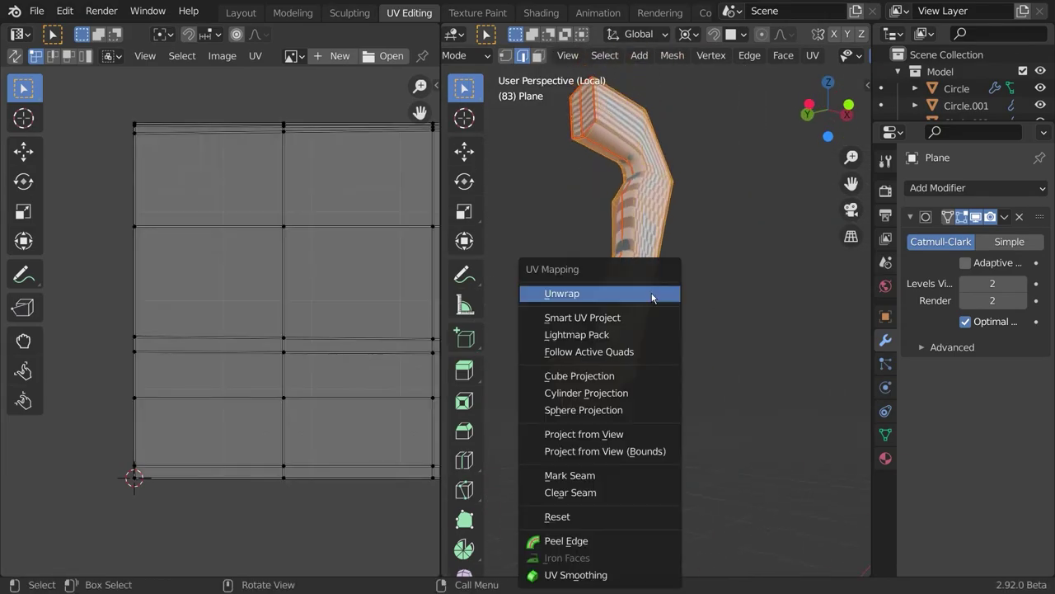
{"action": "left_click", "coordinate": [577, 294]}
{"action": "key", "text": "Tab"}
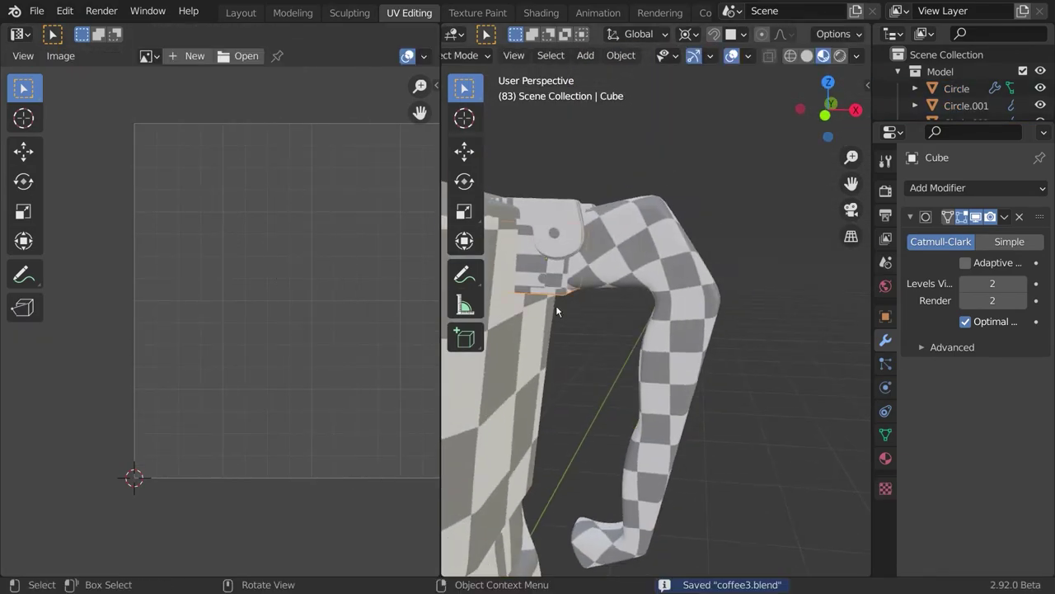
- Unwrap the small block at the hinge and the bracket that joins the handle to the body
{"action": "middle_click_drag", "start_coordinate": [610, 388], "coordinate": [599, 396]}
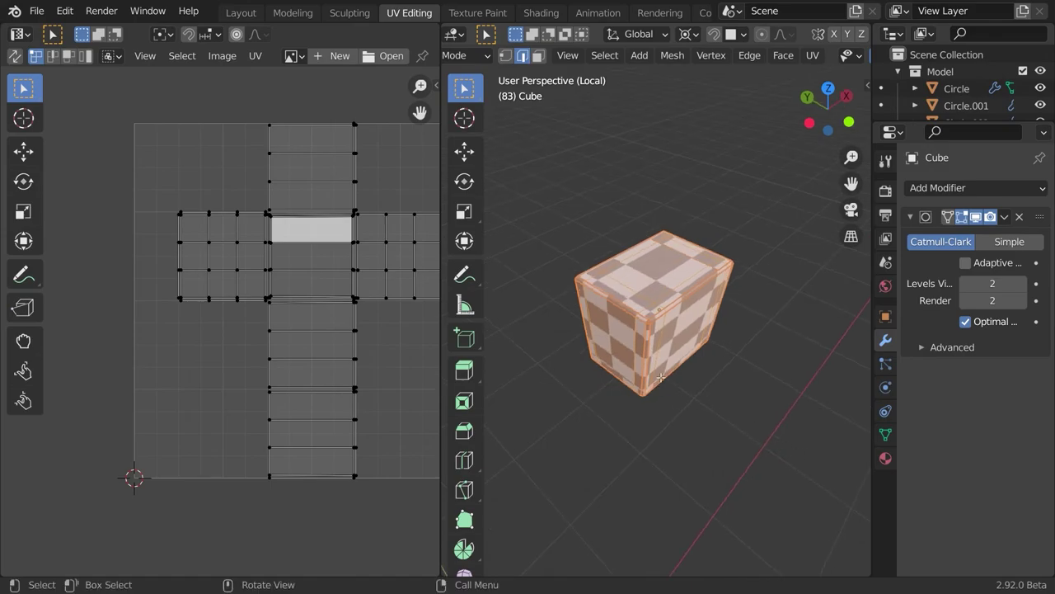
{"action": "key", "text": "u"}
{"action": "left_click", "coordinate": [665, 379]}
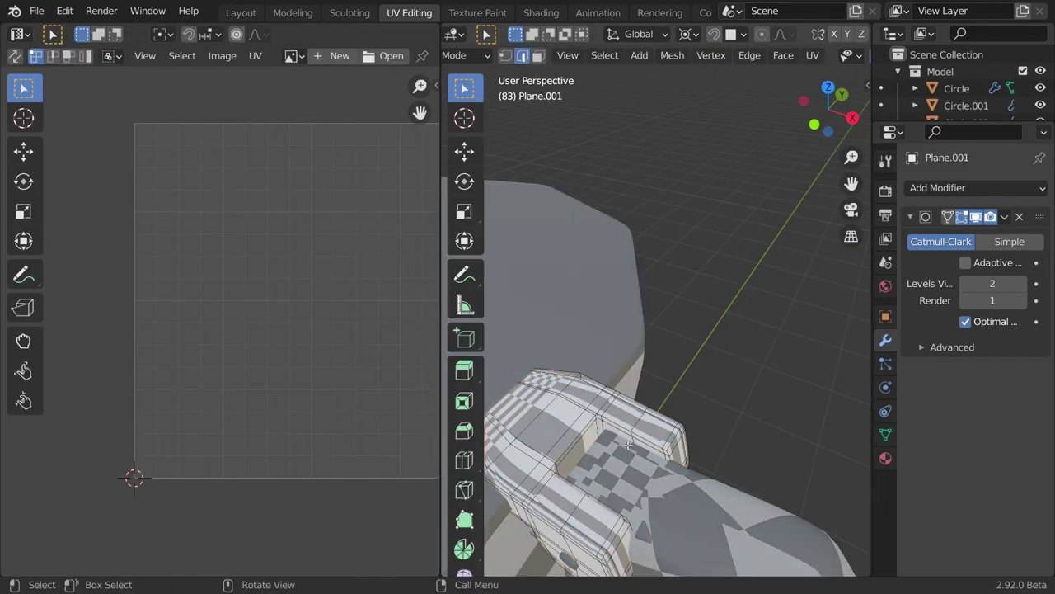
{"action": "key", "text": "a"}
{"action": "key", "text": "u"}
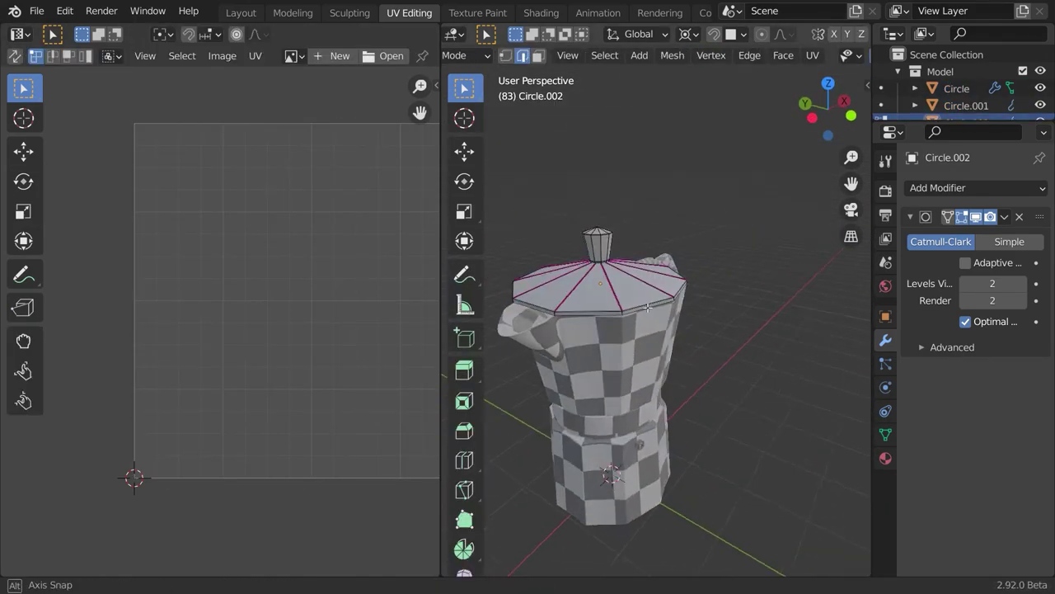
- Isolate the lid and select the edges on its knob where the seams go
{"action": "key", "text": "KP_Divide"}
{"action": "middle_click_drag", "start_coordinate": [647, 308], "coordinate": [688, 371]}
{"action": "left_click", "coordinate": [709, 311], "text": "alt"}
{"action": "left_click", "coordinate": [680, 306]}
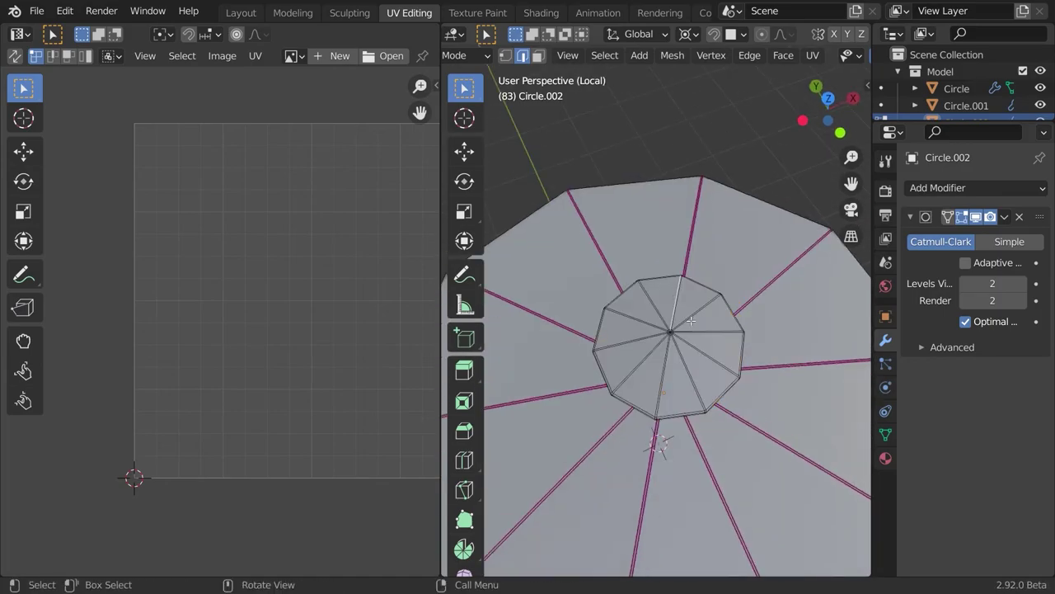
{"action": "middle_click_drag", "start_coordinate": [690, 321], "coordinate": [670, 194]}
{"action": "scroll", "coordinate": [669, 459], "scroll_direction": "up", "scroll_amount": 3}
{"action": "left_click", "coordinate": [668, 166], "text": "alt"}
{"action": "left_click", "coordinate": [668, 166], "text": "alt"}
{"action": "scroll", "coordinate": [668, 167], "scroll_direction": "down", "scroll_amount": 4}
- Select the edge loop on the lid and mark it as a seam
{"action": "key", "text": "KP_Divide"}
{"action": "key", "text": "KP_Divide"}
{"action": "middle_click_drag", "start_coordinate": [684, 384], "coordinate": [610, 329]}
{"action": "left_click", "coordinate": [585, 396], "text": "alt"}
{"action": "middle_click_drag", "start_coordinate": [584, 396], "coordinate": [666, 408]}
{"action": "key", "text": "ctrl+e"}
{"action": "left_click", "coordinate": [665, 408]}
- Unwrap the whole lid, return to the full pot and reopen the lid for UV editing
{"action": "scroll", "coordinate": [665, 408], "scroll_direction": "down", "scroll_amount": 6}
{"action": "middle_click_drag", "start_coordinate": [711, 519], "coordinate": [725, 503]}
{"action": "left_click", "coordinate": [725, 296], "text": "alt"}
{"action": "key", "text": "a"}
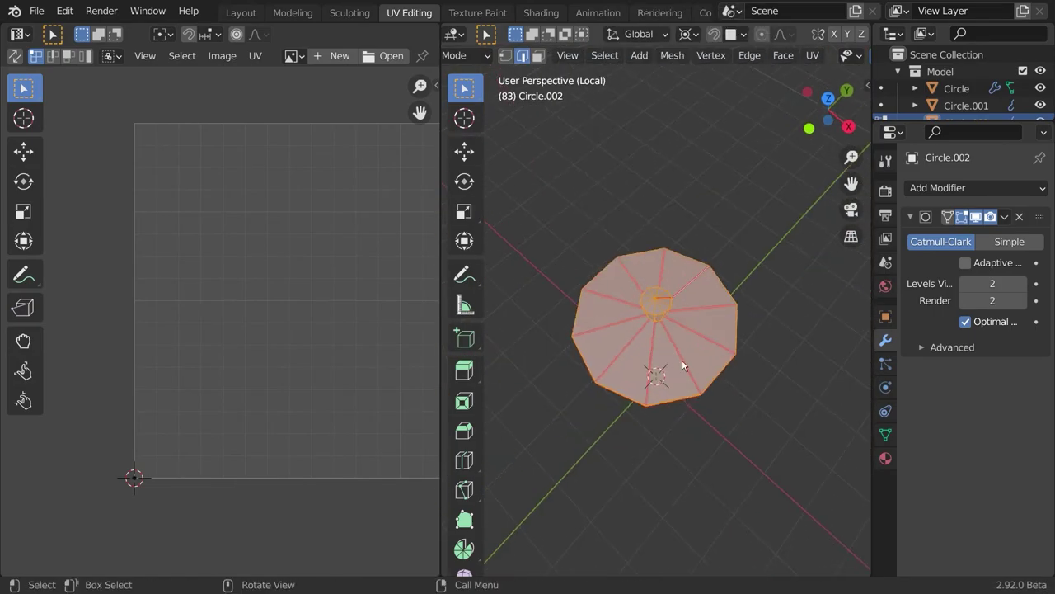
{"action": "key", "text": "Tab"}
{"action": "middle_click_drag", "start_coordinate": [682, 359], "coordinate": [750, 341]}
{"action": "key", "text": "KP_Divide"}
{"action": "middle_click_drag", "start_coordinate": [718, 413], "coordinate": [652, 307]}
{"action": "key", "text": "Tab"}
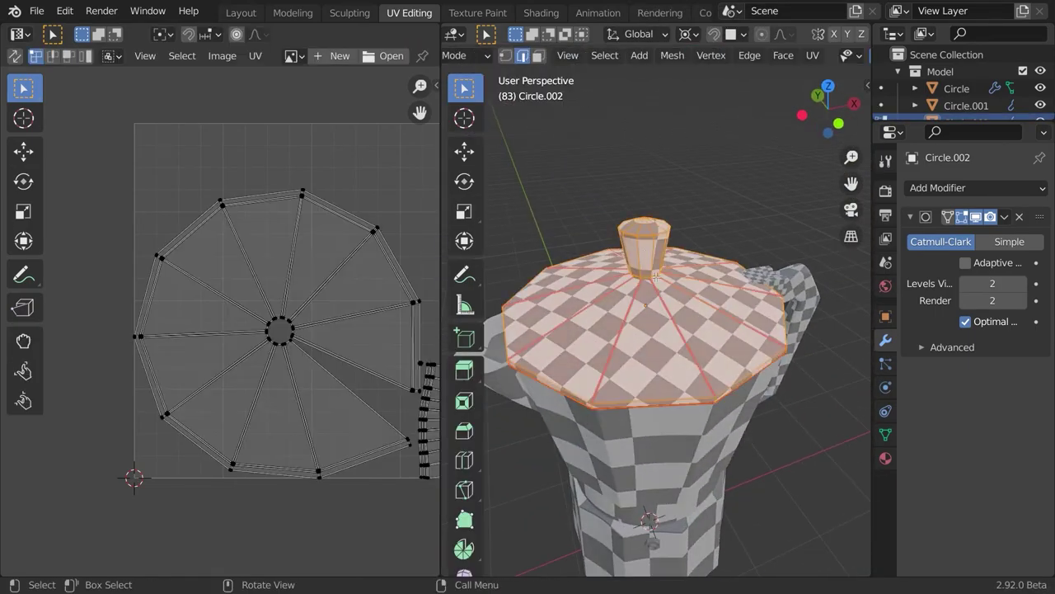
- Align the curved column of points in the lid knob's UV island into a vertical line and save the file
{"action": "key", "text": "alt+a"}
{"action": "scroll", "coordinate": [660, 263], "scroll_direction": "up", "scroll_amount": 2}
{"action": "middle_click_drag", "start_coordinate": [412, 371], "coordinate": [240, 251]}
{"action": "scroll", "coordinate": [289, 288], "scroll_direction": "up", "scroll_amount": 2}
{"action": "key", "text": "a"}
{"action": "key", "text": "g"}
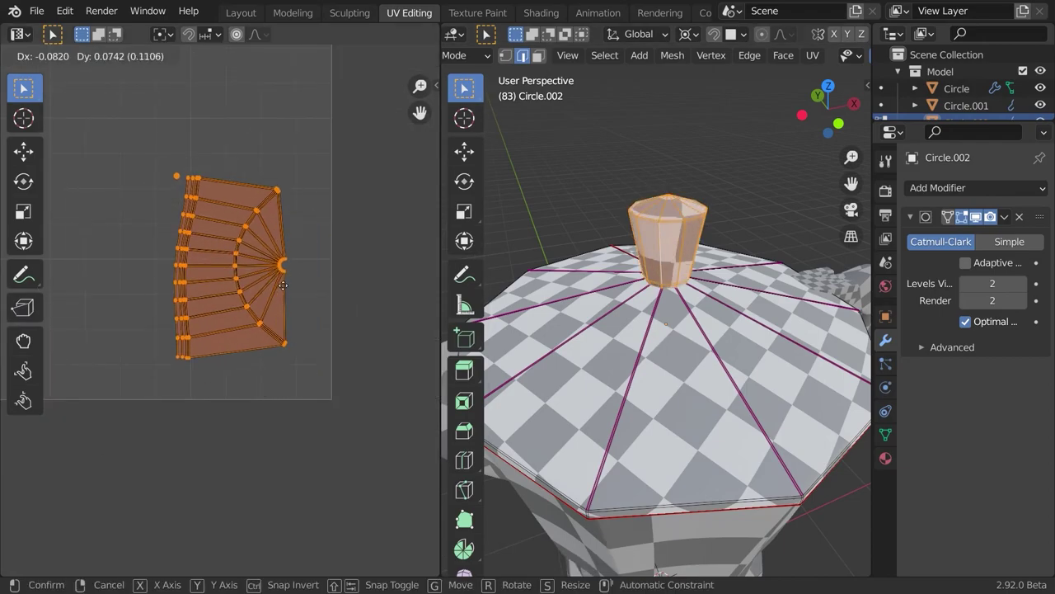
{"action": "right_click", "coordinate": [260, 257]}
{"action": "left_click_drag", "start_coordinate": [355, 207], "coordinate": [275, 387], "text": "ctrl"}
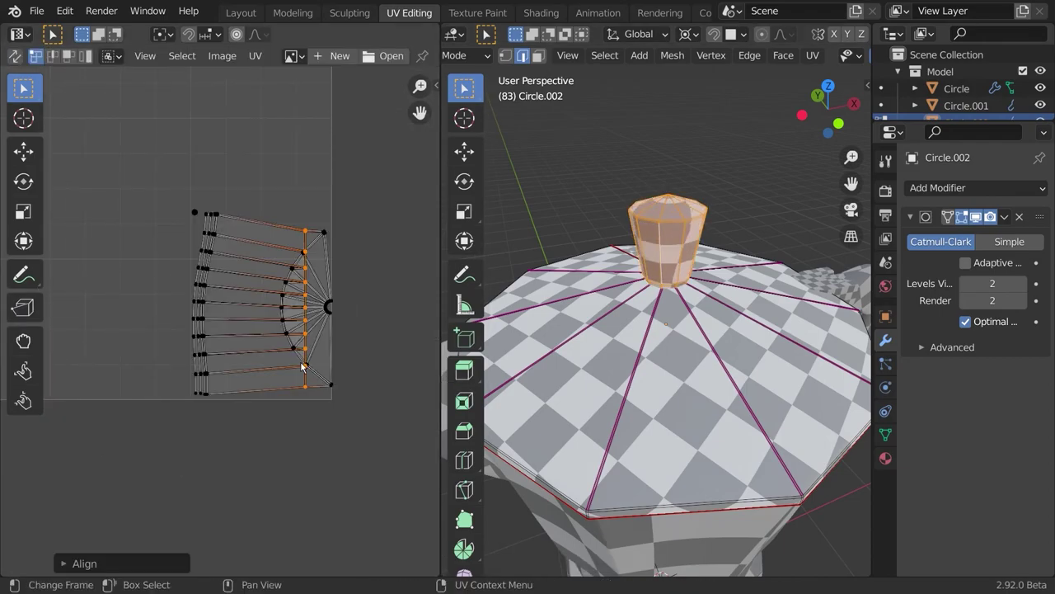
{"action": "scroll", "coordinate": [302, 367], "scroll_direction": "up", "scroll_amount": 2}
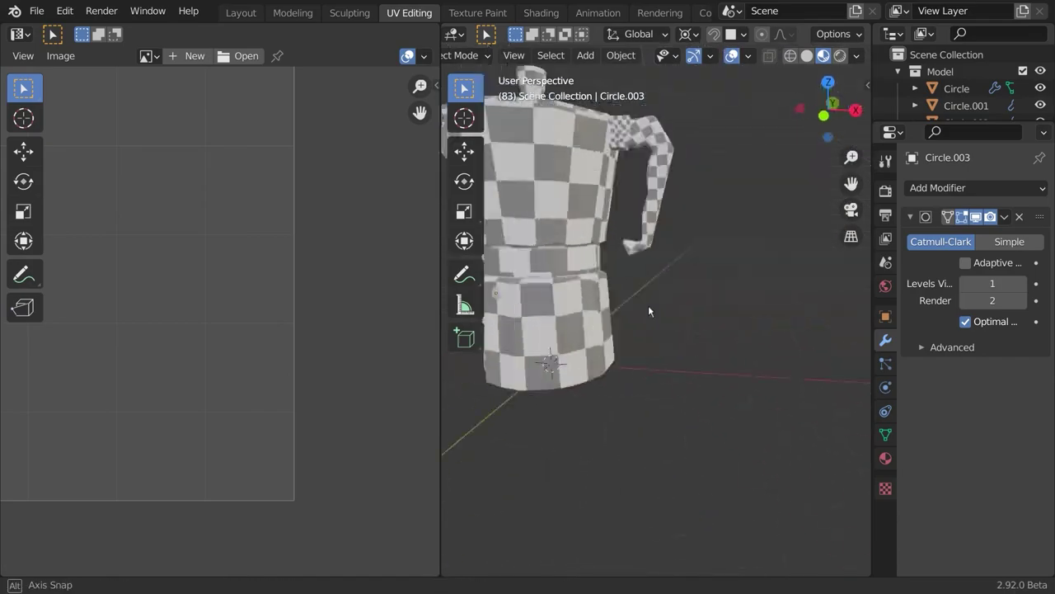
{"action": "key", "text": "ctrl+s"}
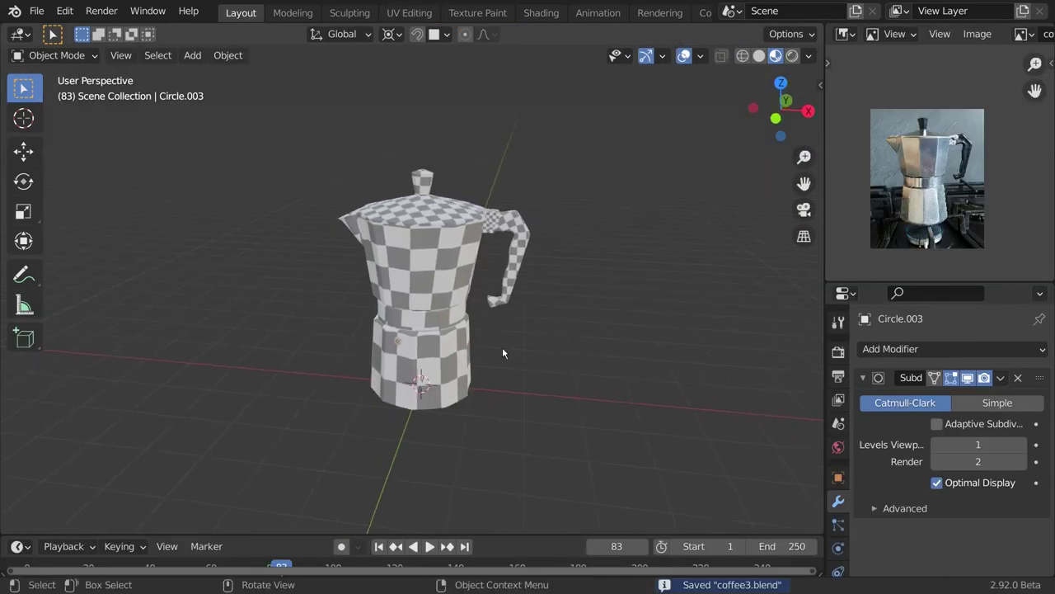
- Add a camera to the scene and check the camera view
{"action": "key", "text": "shift+a"}
{"action": "left_click", "coordinate": [488, 400]}
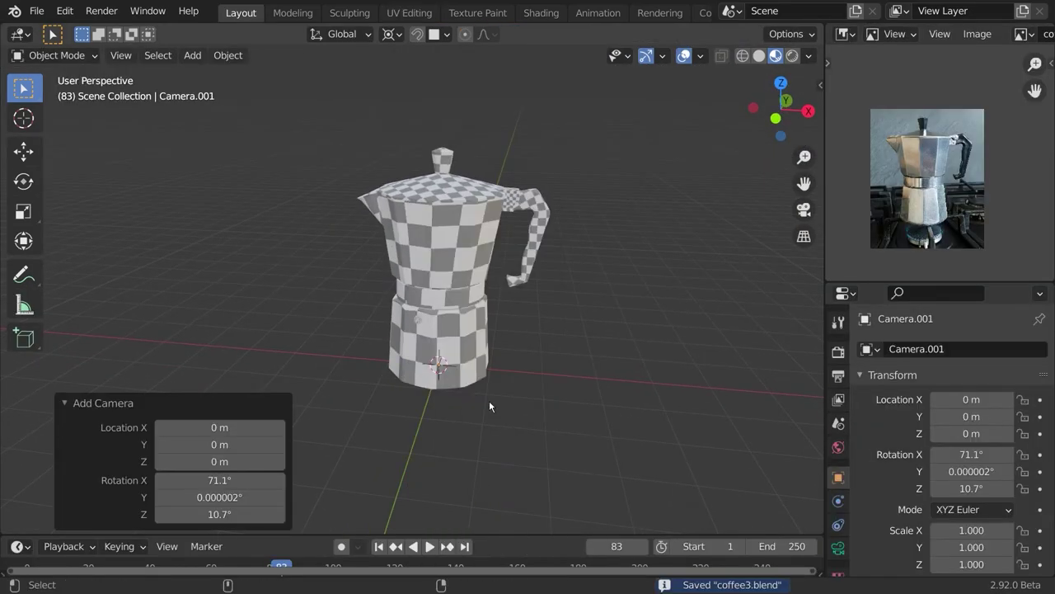
{"action": "key", "text": "KP_0"}
{"action": "key", "text": "KP_0"}
{"action": "scroll", "coordinate": [579, 380], "scroll_direction": "down", "scroll_amount": 8}
{"action": "middle_click_drag", "start_coordinate": [579, 380], "coordinate": [610, 394]}
- Save the file, then delete the Lights and Cam and Background collections and the Camera.001 object
{"action": "key", "text": "ctrl+s"}
{"action": "left_click", "coordinate": [845, 34]}
{"action": "left_click", "coordinate": [808, 81]}
{"action": "left_click", "coordinate": [908, 105]}
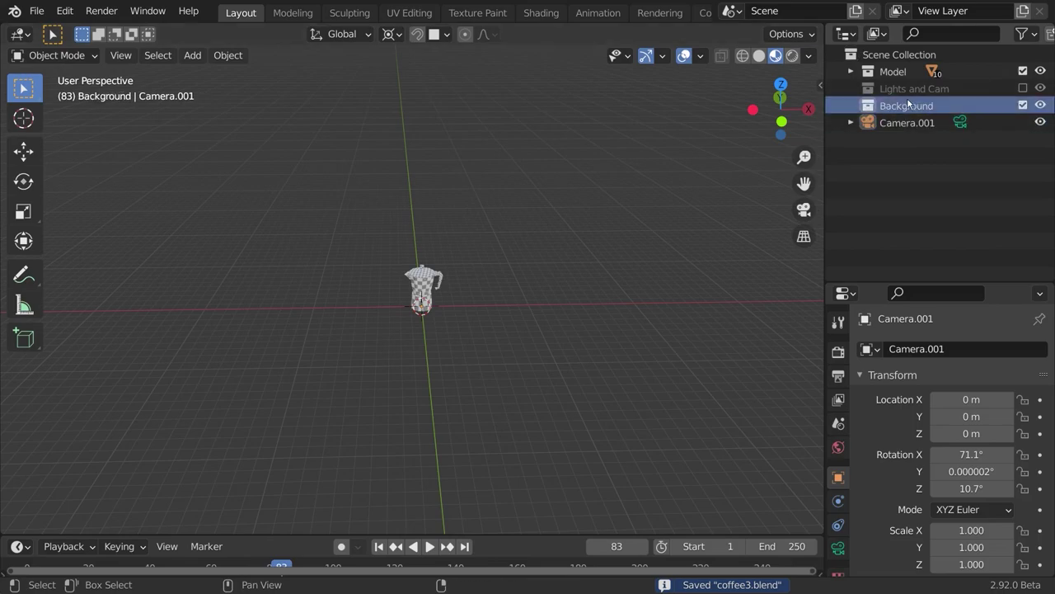
{"action": "key", "text": "x"}
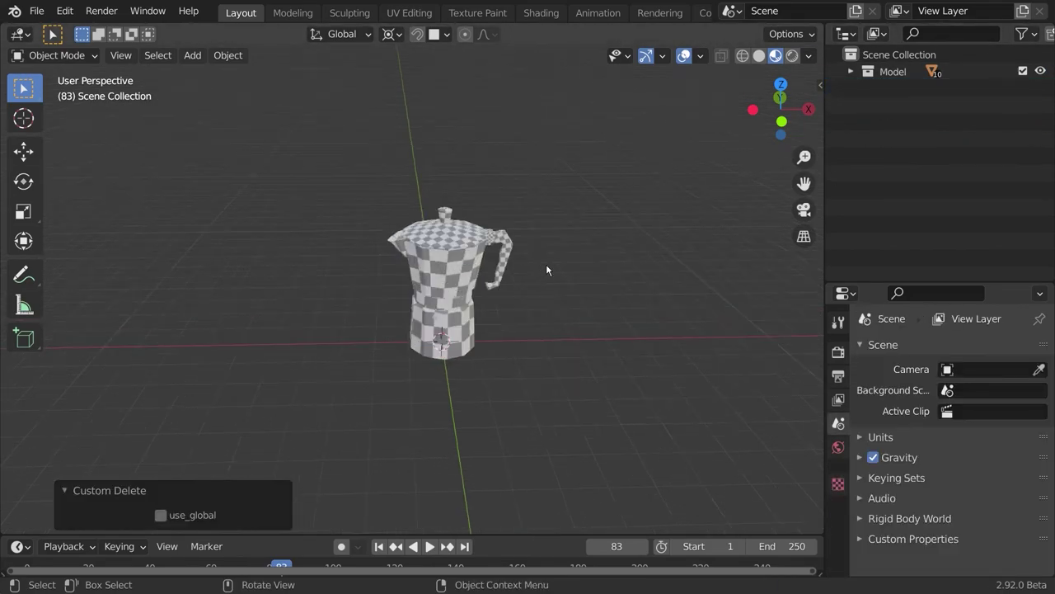
{"action": "left_click", "coordinate": [843, 34]}
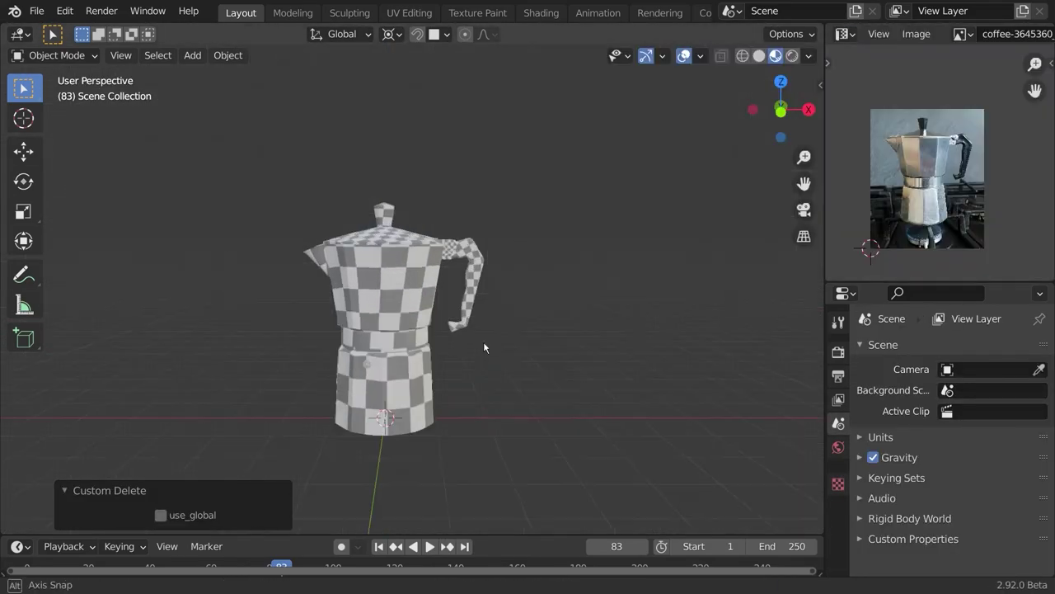
- Align a new camera to the current view and move it to centre the moka pot in the frame
{"action": "middle_click_drag", "start_coordinate": [484, 347], "coordinate": [464, 387]}
{"action": "key", "text": "ctrl+alt+KP_0"}
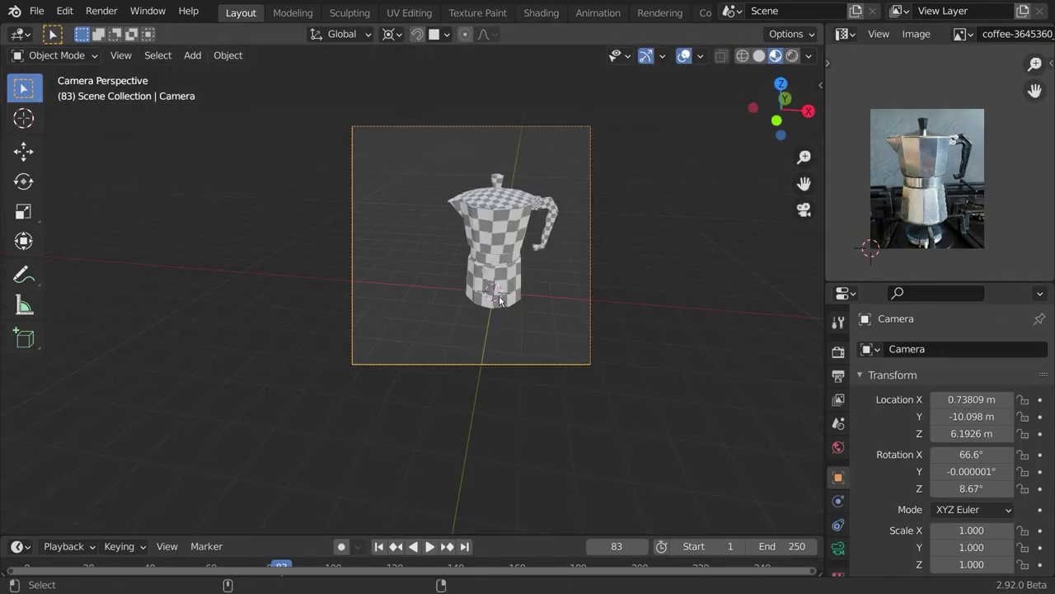
{"action": "scroll", "coordinate": [498, 295], "scroll_direction": "up", "scroll_amount": 3}
{"action": "key", "text": "g"}
{"action": "left_click", "coordinate": [581, 266]}
{"action": "scroll", "coordinate": [577, 262], "scroll_direction": "down", "scroll_amount": 2}
{"action": "key", "text": "g"}
{"action": "key", "text": "z"}
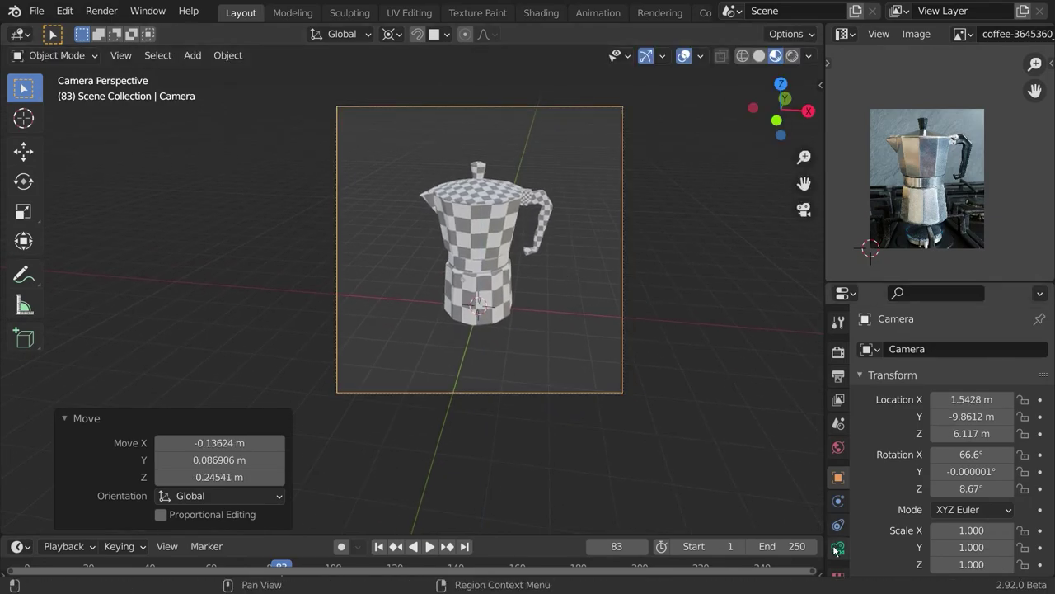
- Set the camera's focal length to 64 mm, reposition the camera to frame the moka pot and save the file
{"action": "left_click", "coordinate": [836, 549]}
{"action": "left_click", "coordinate": [621, 325]}
{"action": "key", "text": "ctrl+s"}
{"action": "scroll", "coordinate": [621, 325], "scroll_direction": "up", "scroll_amount": 6}
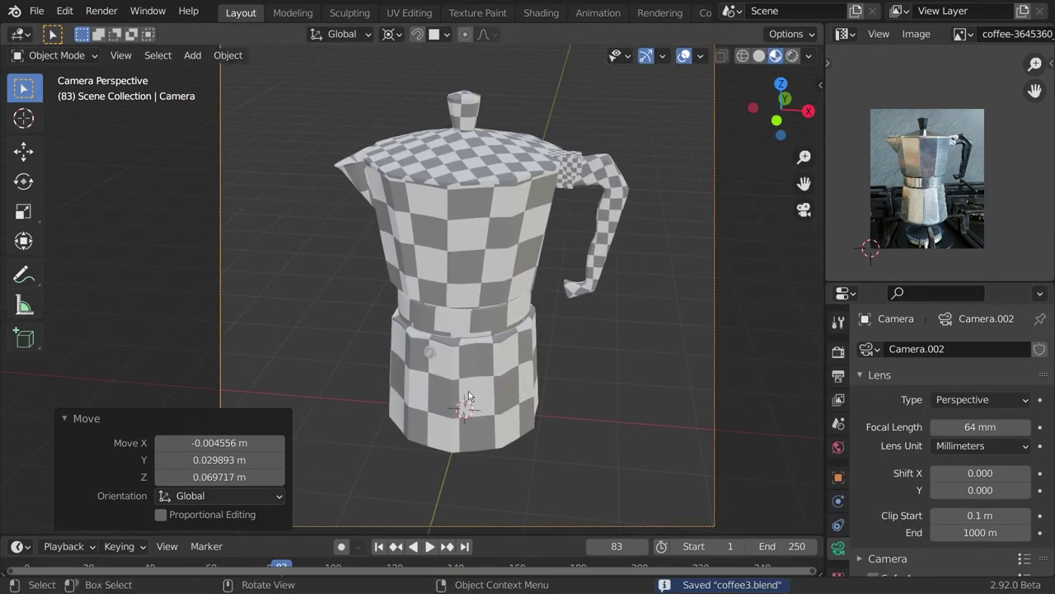
- Set the small round valve's origin to its geometry and switch the transform pivot point to Individual Origins
{"action": "left_click", "coordinate": [430, 371]}
{"action": "key", "text": "s"}
{"action": "left_click", "coordinate": [228, 56]}
{"action": "left_click", "coordinate": [475, 111]}
{"action": "left_click", "coordinate": [225, 58]}
{"action": "key", "text": "Escape"}
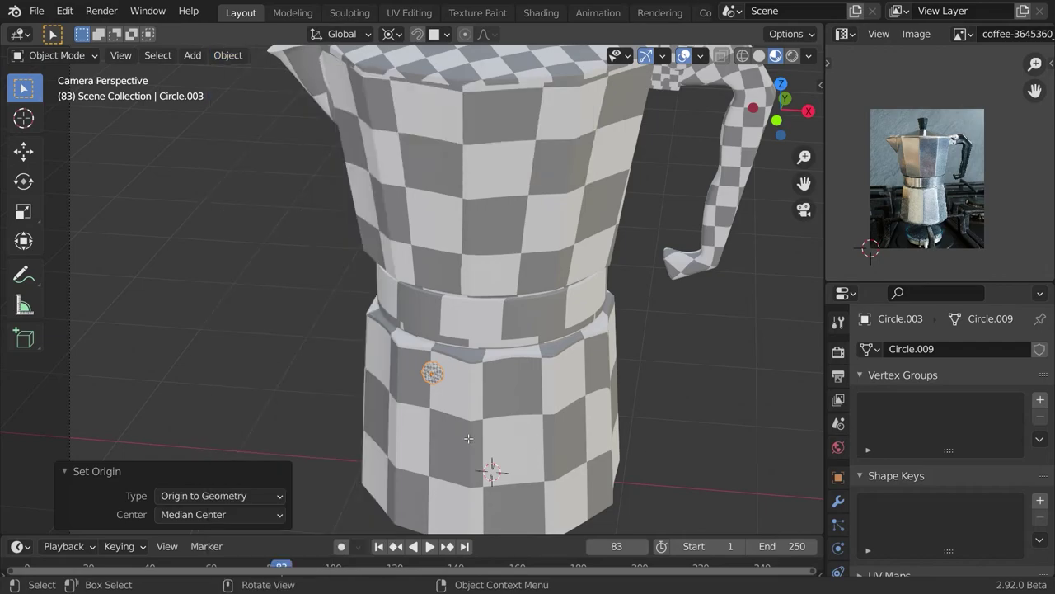
{"action": "left_click", "coordinate": [392, 34]}
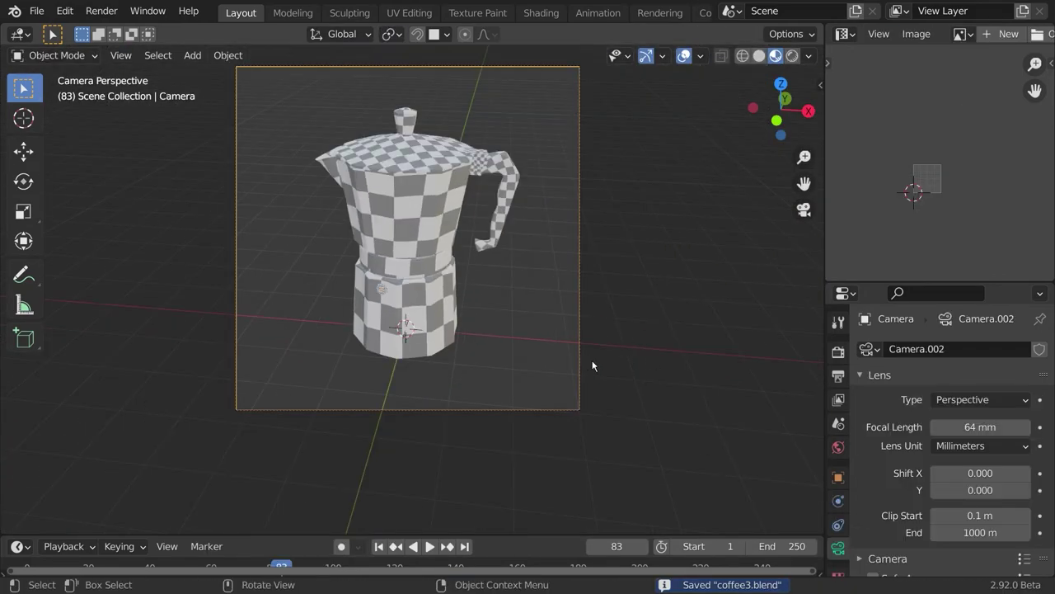
- Set the camera's passepartout to 1.000 and move the camera slightly to adjust the framing of the pot
{"action": "scroll", "coordinate": [994, 554], "scroll_direction": "down", "scroll_amount": 8}
{"action": "left_click_drag", "start_coordinate": [989, 479], "coordinate": [1035, 478]}
{"action": "middle_click_drag", "start_coordinate": [506, 358], "coordinate": [513, 386], "text": "shift"}
{"action": "key", "text": "g"}
{"action": "left_click", "coordinate": [556, 337]}
- Add a plane mesh and scale it up as a floor beneath the moka pot
{"action": "key", "text": "shift+a"}
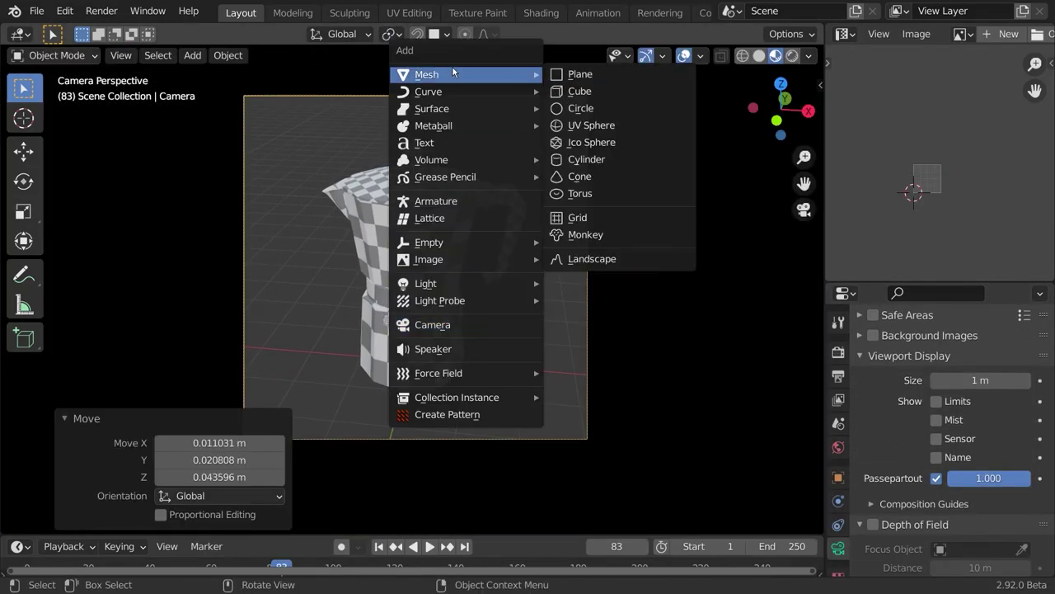
{"action": "mouse_move", "coordinate": [452, 74]}
{"action": "left_click", "coordinate": [577, 74]}
{"action": "key", "text": "s"}
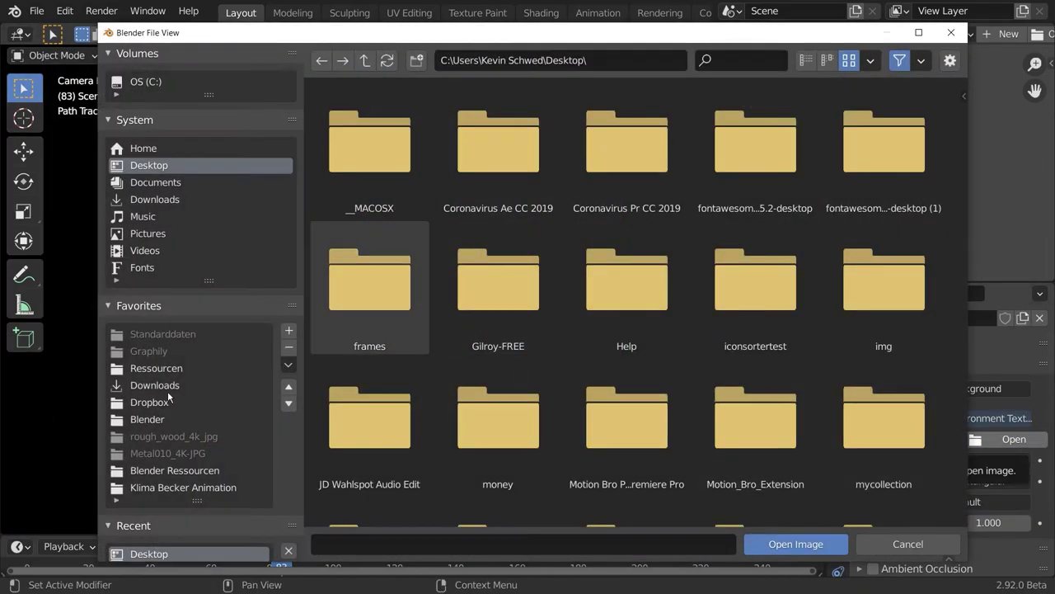
- Load studio_small_06_4k.hdr from the Ressourcen HDRIs folder as the world's environment texture and set the background strength to 0.5
{"action": "left_click", "coordinate": [158, 368]}
{"action": "scroll", "coordinate": [618, 380], "scroll_direction": "down", "scroll_amount": 1}
{"action": "double_click", "coordinate": [388, 371]}
{"action": "left_click", "coordinate": [373, 412]}
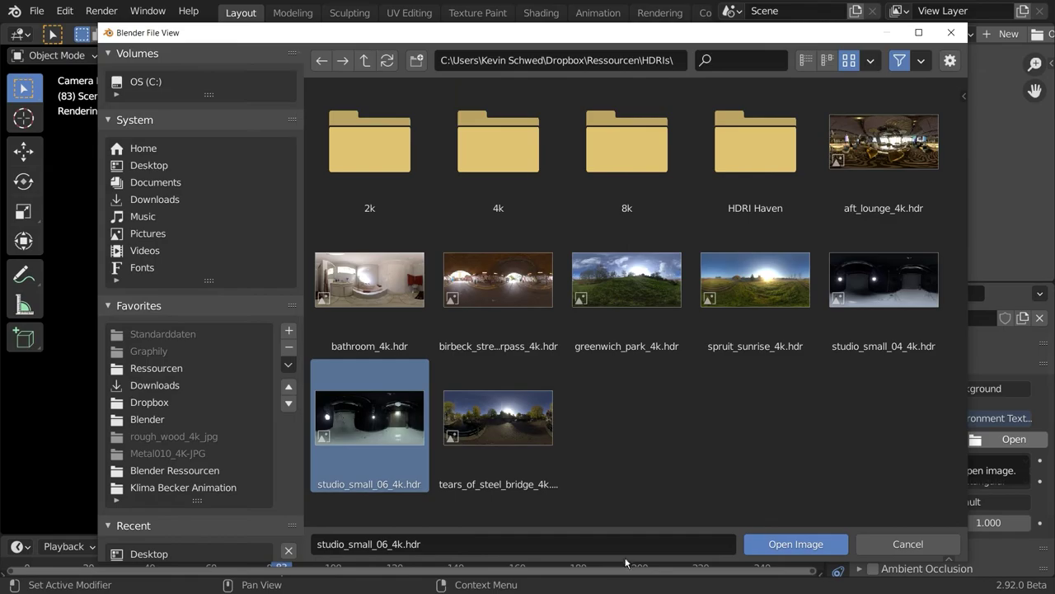
{"action": "left_click", "coordinate": [783, 544]}
{"action": "left_click", "coordinate": [596, 320]}
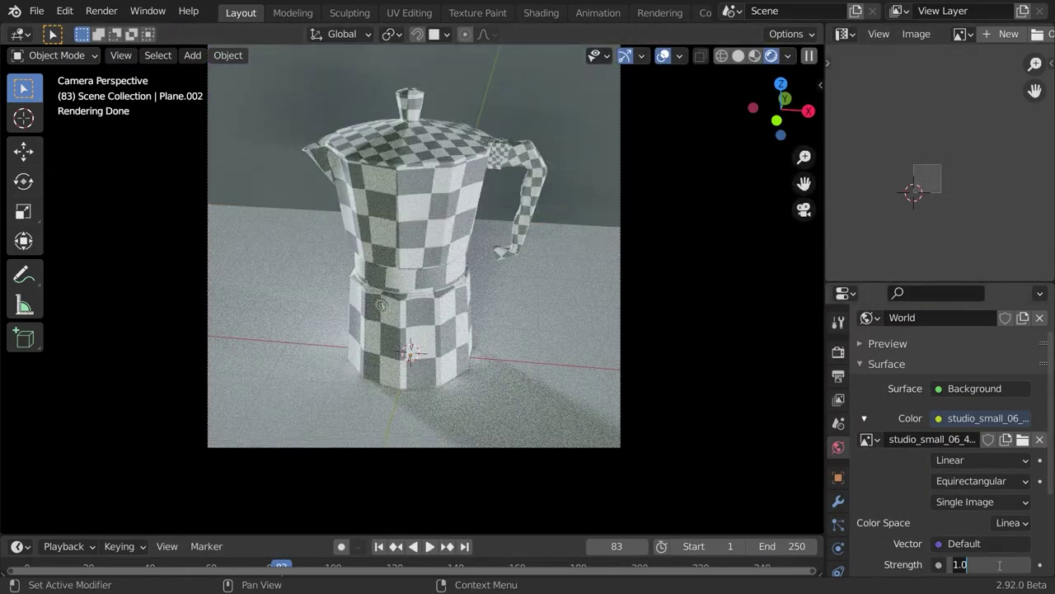
{"action": "type", "text": "0.5"}
{"action": "key", "text": "Return"}
{"action": "scroll", "coordinate": [948, 453], "scroll_direction": "down", "scroll_amount": 3}
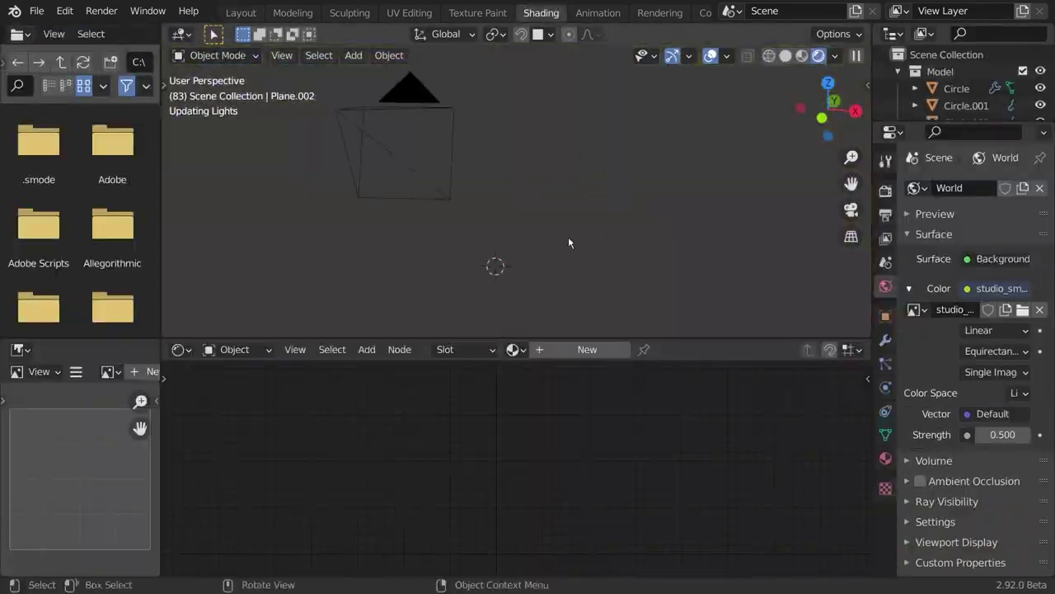
- Show the World shader nodes, add a mapping setup to the environment texture and rotate it to -73° about Z
{"action": "left_click", "coordinate": [235, 350]}
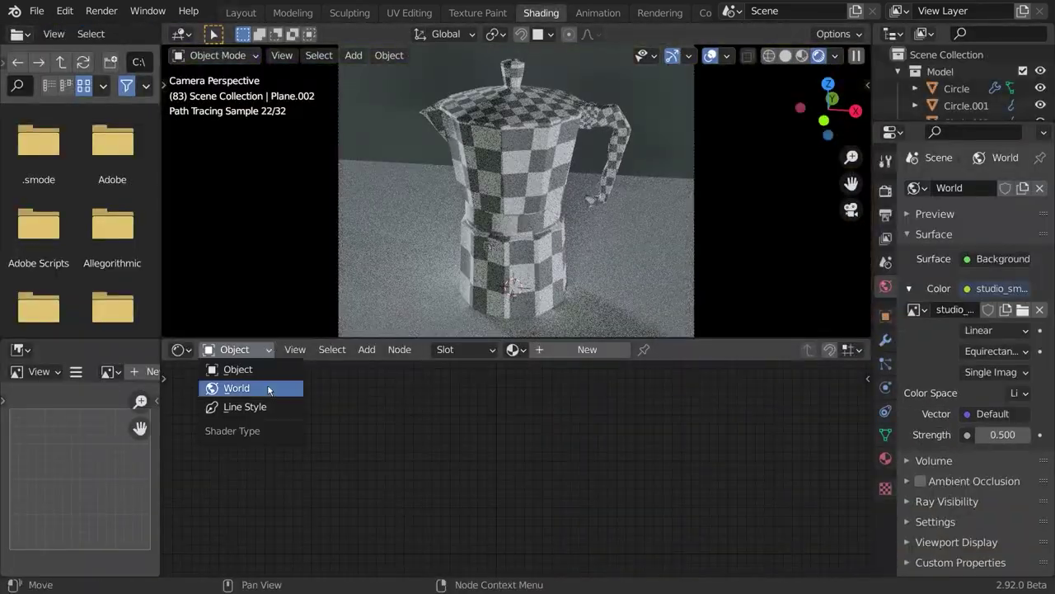
{"action": "left_click", "coordinate": [268, 389]}
{"action": "key", "text": "ctrl+t"}
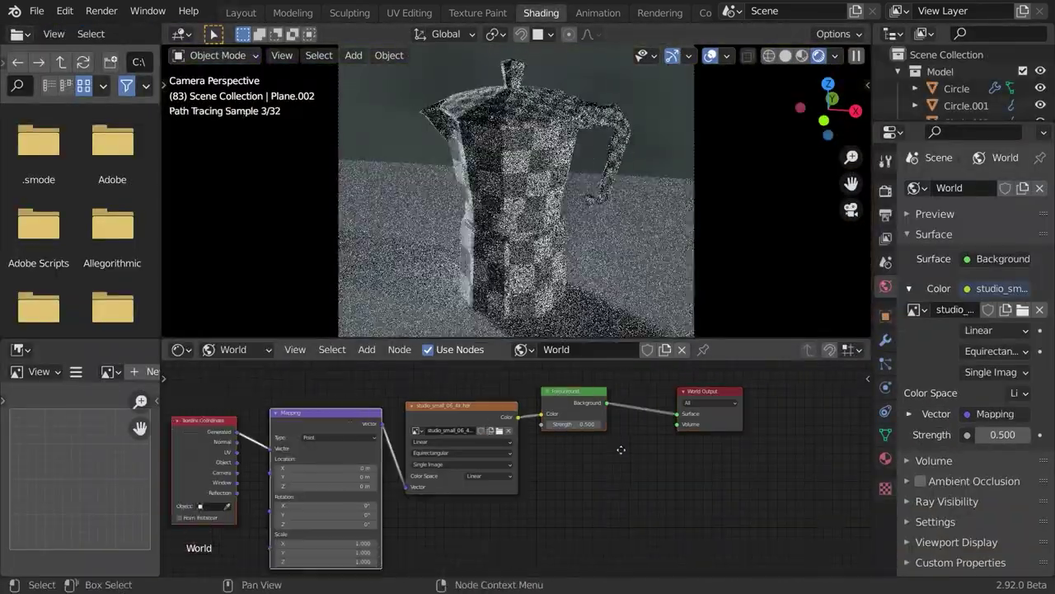
{"action": "scroll", "coordinate": [414, 498], "scroll_direction": "up", "scroll_amount": 4}
{"action": "mouse_move", "coordinate": [345, 533]}
{"action": "left_mouse_down"}
{"action": "mouse_move", "coordinate": [354, 533]}
{"action": "mouse_move", "coordinate": [316, 533]}
{"action": "mouse_move", "coordinate": [359, 534]}
{"action": "left_mouse_up"}
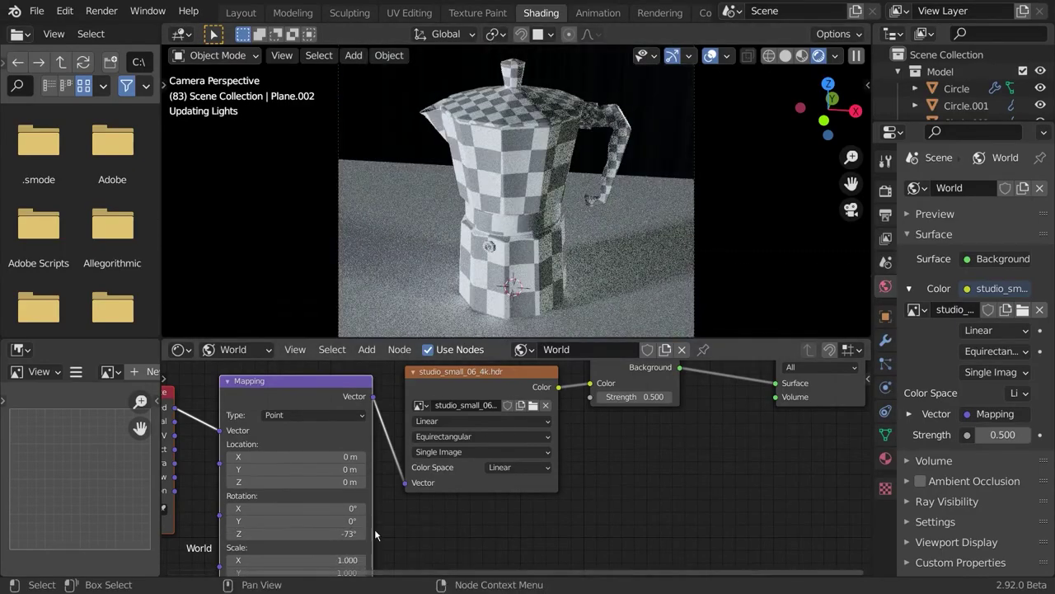
{"action": "scroll", "coordinate": [635, 250], "scroll_direction": "up", "scroll_amount": 1}
- Set the world background strength to 0.1
{"action": "double_click", "coordinate": [1000, 436]}
{"action": "type", "text": "0.1"}
{"action": "key", "text": "Return"}
- Add an area light and raise it along Z above the moka pot
{"action": "key", "text": "shift+a"}
{"action": "mouse_move", "coordinate": [482, 446]}
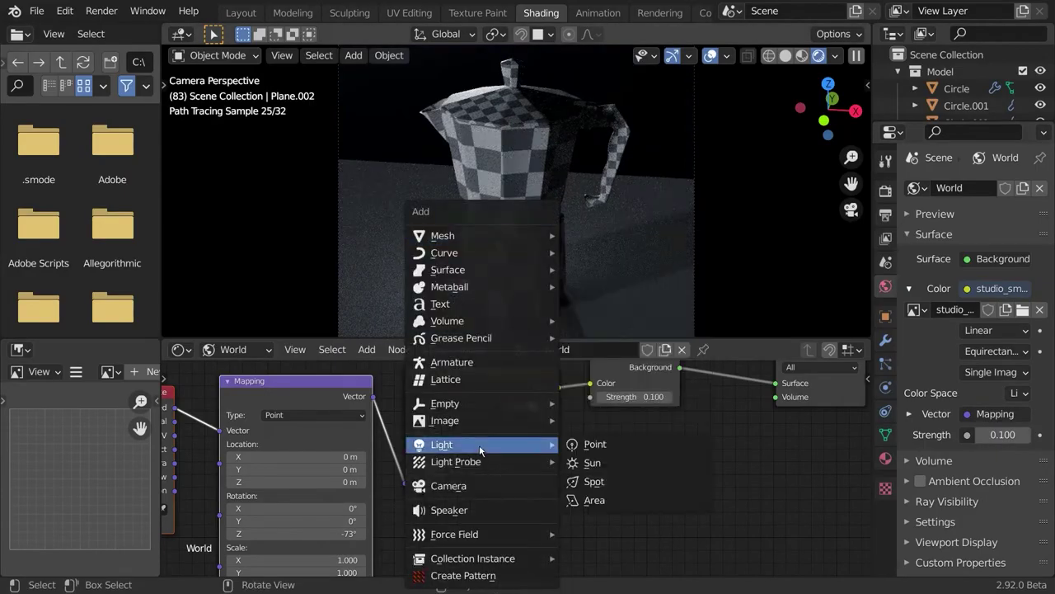
{"action": "left_click", "coordinate": [596, 500]}
{"action": "key", "text": "g"}
{"action": "key", "text": "z"}
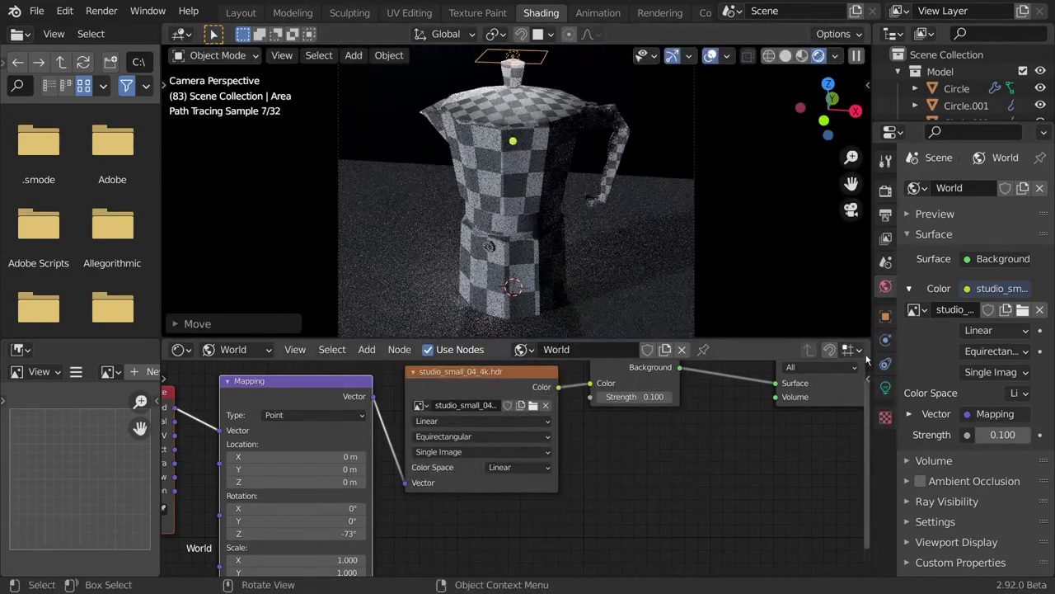
- Move the area light to one side of the pot and rotate it to aim at the pot
{"action": "key", "text": "g"}
{"action": "key", "text": "r"}
{"action": "middle_click_drag", "start_coordinate": [511, 165], "coordinate": [577, 239]}
{"action": "key", "text": "g"}
{"action": "key", "text": "r"}
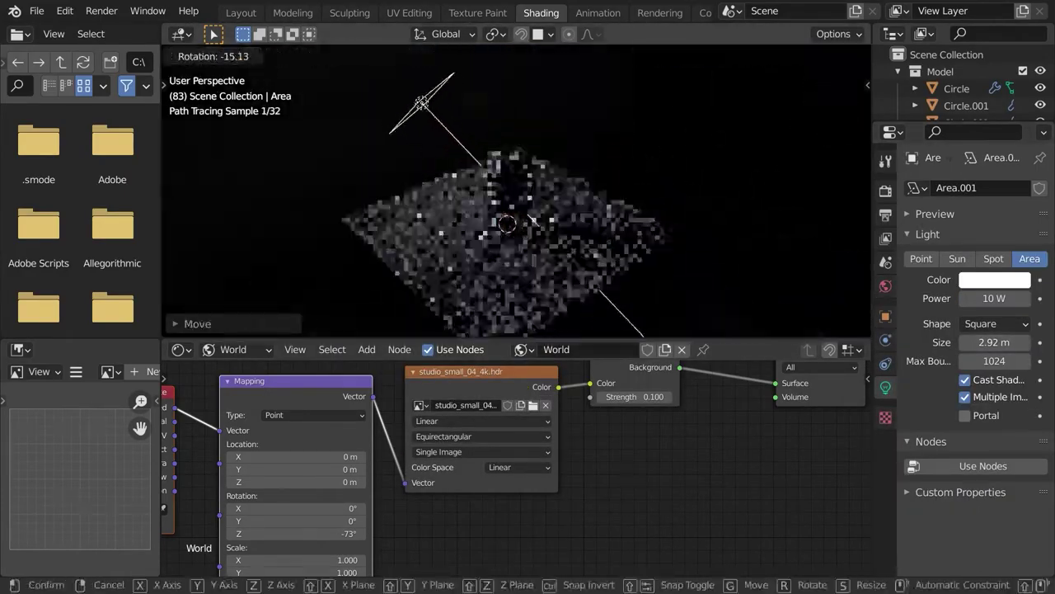
- Return to the camera view, increase the area light's power and size, and save the file
{"action": "key", "text": "KP_0"}
{"action": "scroll", "coordinate": [516, 190], "scroll_direction": "up", "scroll_amount": 1}
{"action": "left_click_drag", "start_coordinate": [994, 298], "coordinate": [1025, 299]}
{"action": "left_click_drag", "start_coordinate": [994, 342], "coordinate": [1023, 342]}
{"action": "left_click_drag", "start_coordinate": [994, 298], "coordinate": [1037, 298]}
{"action": "scroll", "coordinate": [637, 235], "scroll_direction": "down", "scroll_amount": 1}
{"action": "key", "text": "ctrl+s"}
- Select the floor plane and apply its object transform
{"action": "left_click", "coordinate": [589, 290]}
{"action": "key", "text": "Tab"}
{"action": "key", "text": "Tab"}
{"action": "key", "text": "ctrl+a"}
{"action": "left_click", "coordinate": [591, 208]}
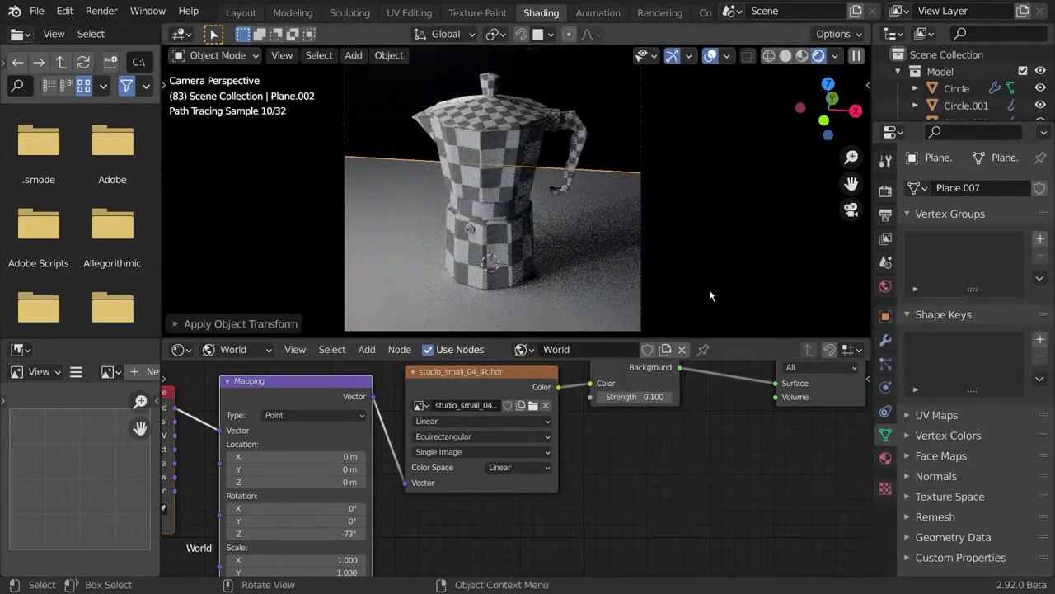
- Unwrap the UVs of the floor plane
{"action": "key", "text": "Tab"}
{"action": "key", "text": "u"}
{"action": "left_click", "coordinate": [562, 235]}
{"action": "key", "text": "Tab"}
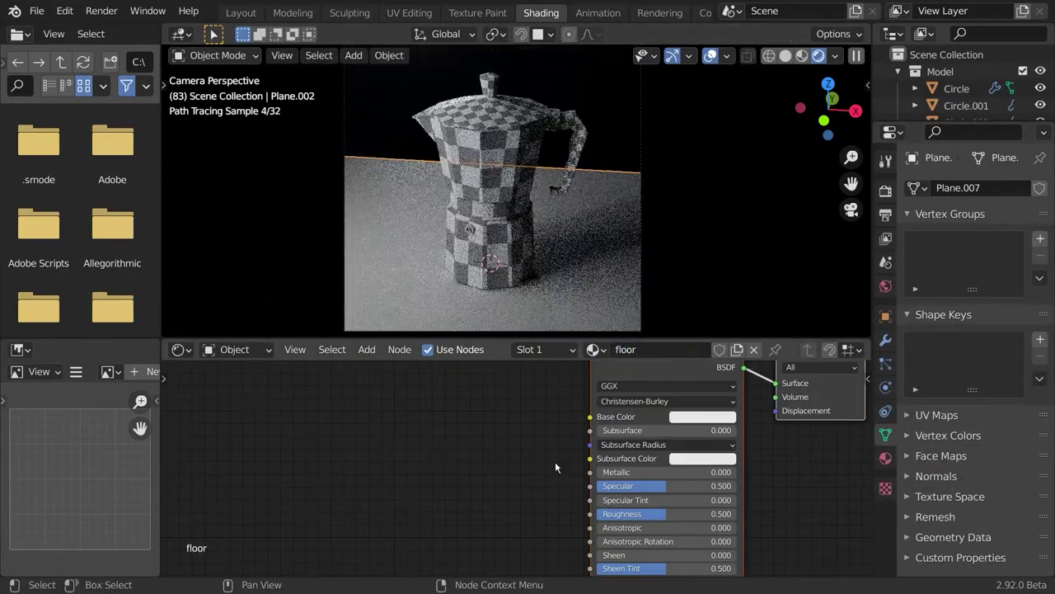
- Add the marble base color, roughness and normal textures to the floor material's Principled BSDF with the Principled texture setup
{"action": "key", "text": "ctrl+space"}
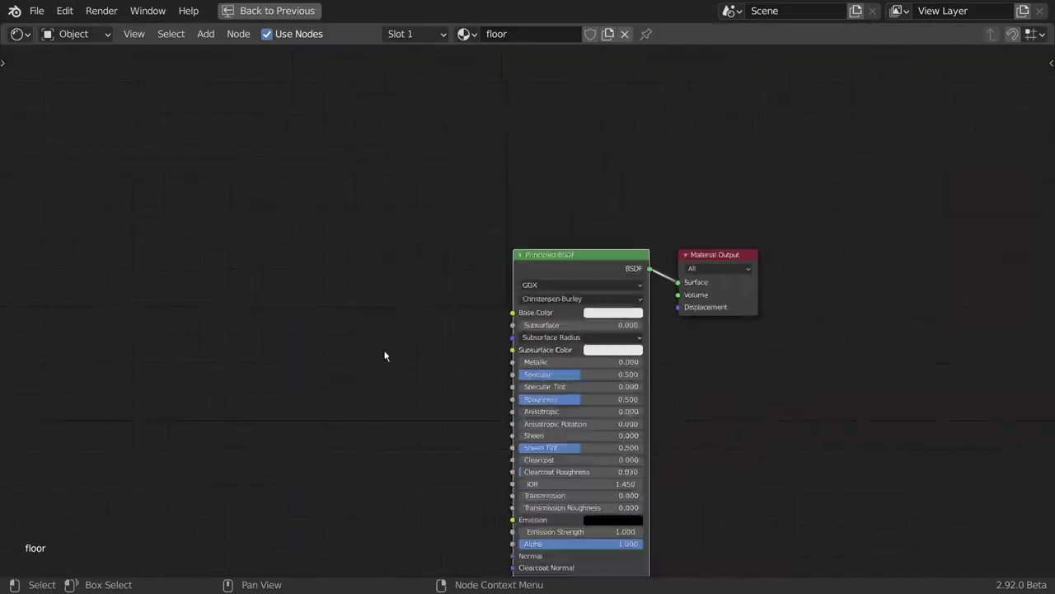
{"action": "key", "text": "ctrl+shift+t"}
{"action": "key", "text": "Return"}
{"action": "double_click", "coordinate": [626, 285]}
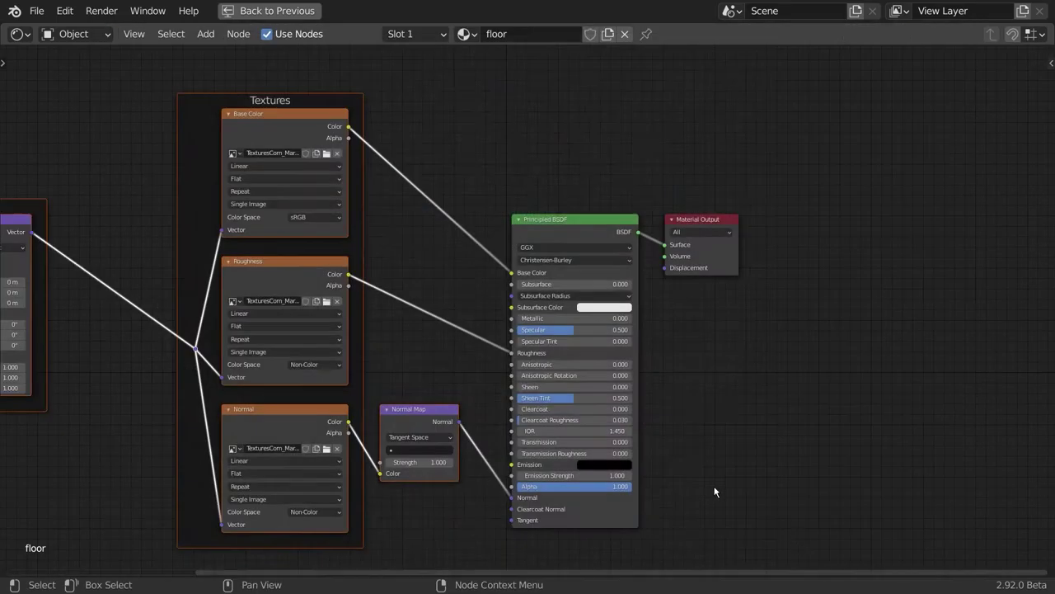
{"action": "key", "text": "ctrl+space"}
- Set the floor texture's mapping scale to 3 on X and Y
{"action": "scroll", "coordinate": [512, 461], "scroll_direction": "up", "scroll_amount": 3}
{"action": "left_click", "coordinate": [361, 467]}
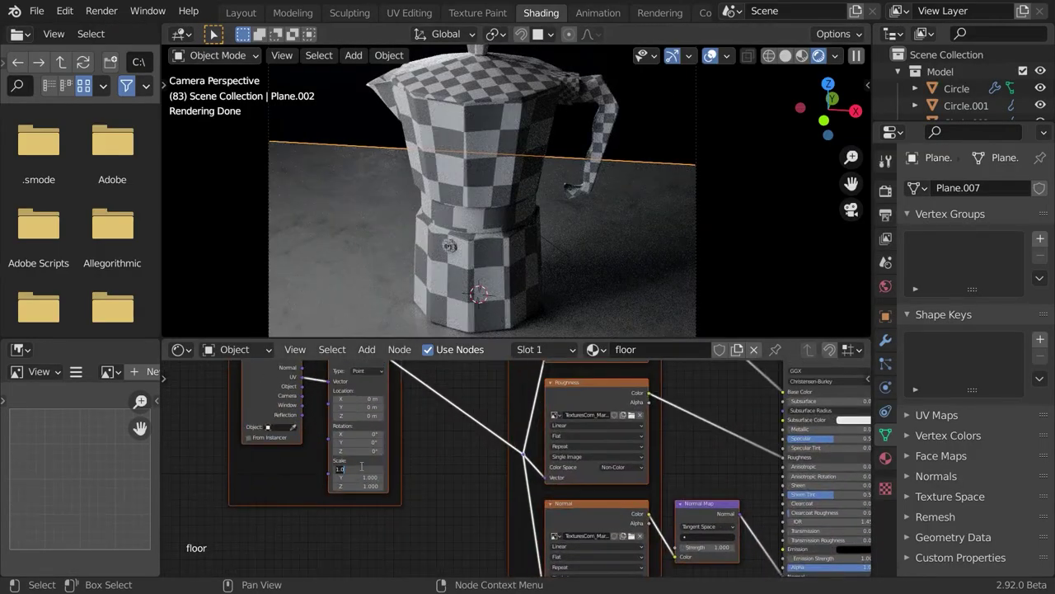
{"action": "type", "text": "3"}
{"action": "key", "text": "Return"}
{"action": "left_click", "coordinate": [443, 292]}
- Extrude the floor plane's rear edge upward into a back wall and adjust the selection along Z from the camera view
{"action": "left_click", "coordinate": [648, 199]}
{"action": "key", "text": "Tab"}
{"action": "scroll", "coordinate": [619, 211], "scroll_direction": "down", "scroll_amount": 4}
{"action": "middle_click_drag", "start_coordinate": [620, 211], "coordinate": [569, 191]}
{"action": "key", "text": "z"}
{"action": "key", "text": "alt+a"}
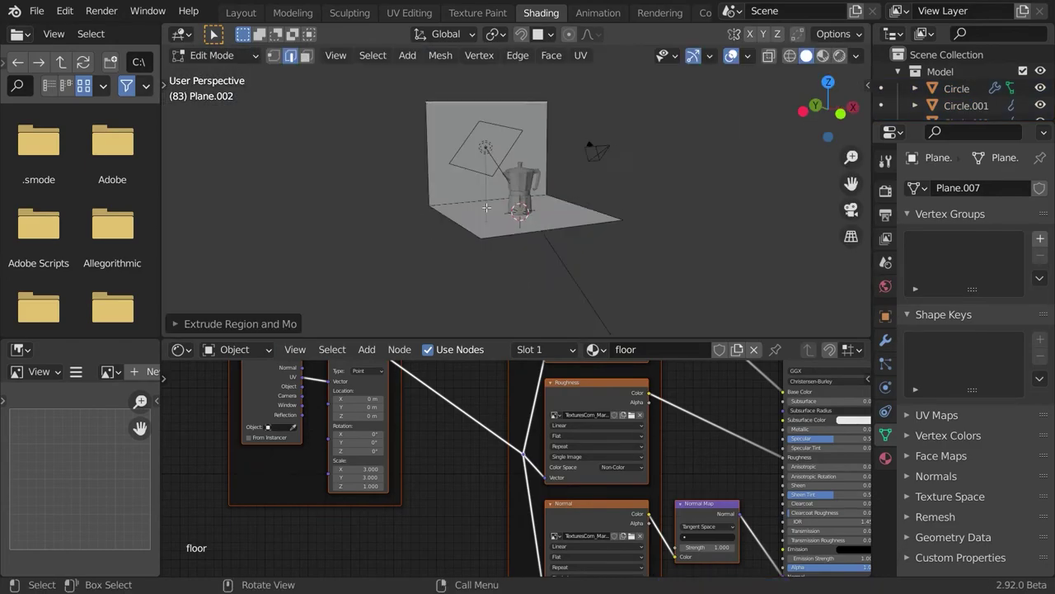
{"action": "key", "text": "KP_0"}
{"action": "key", "text": "g"}
{"action": "key", "text": "z"}
{"action": "left_click", "coordinate": [638, 240]}
- Bevel the edge between floor and back wall about 2.27 m wide with 6 segments, and preview it in rendered shading
{"action": "scroll", "coordinate": [638, 241], "scroll_direction": "up", "scroll_amount": 4}
{"action": "key", "text": "ctrl+b"}
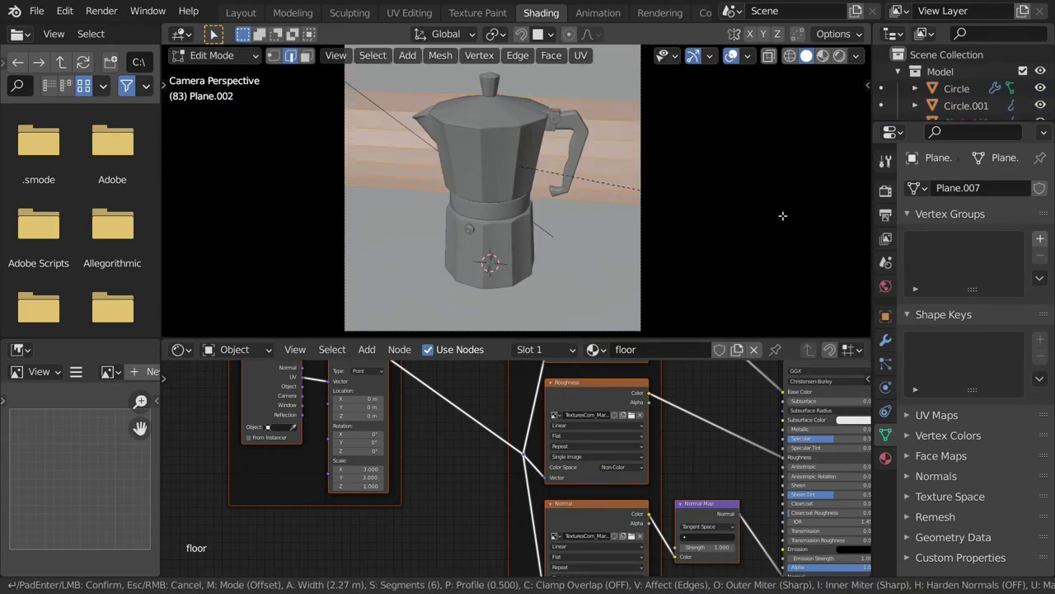
{"action": "left_click", "coordinate": [783, 214]}
{"action": "key", "text": "Tab"}
{"action": "left_click", "coordinate": [835, 60]}
- Reopen the backdrop mesh for editing and bevel its floor-to-wall transition again
{"action": "key", "text": "Tab"}
{"action": "key", "text": "Tab"}
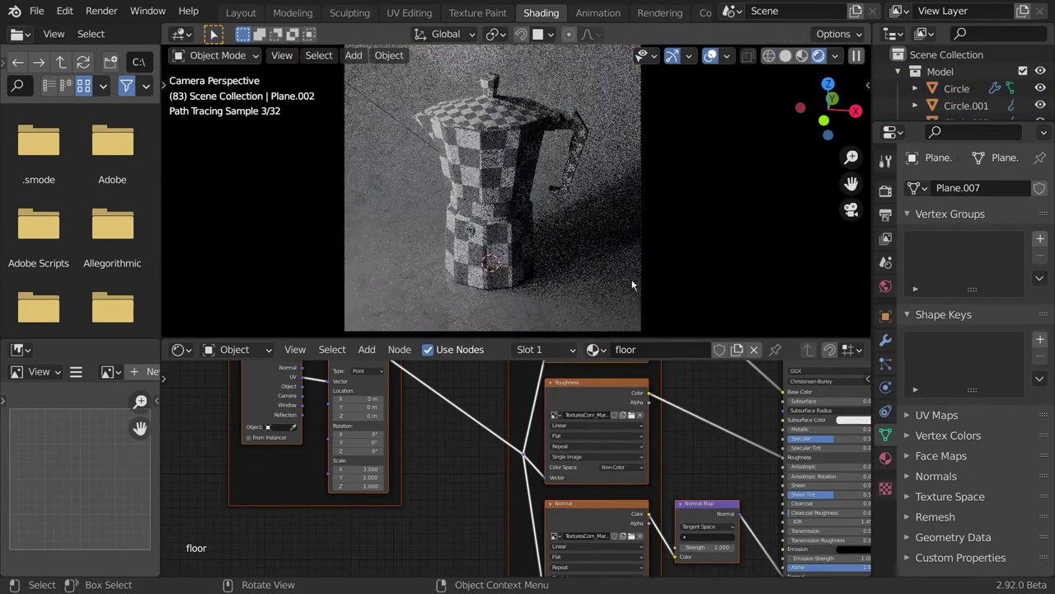
{"action": "key", "text": "Tab"}
{"action": "key", "text": "Tab"}
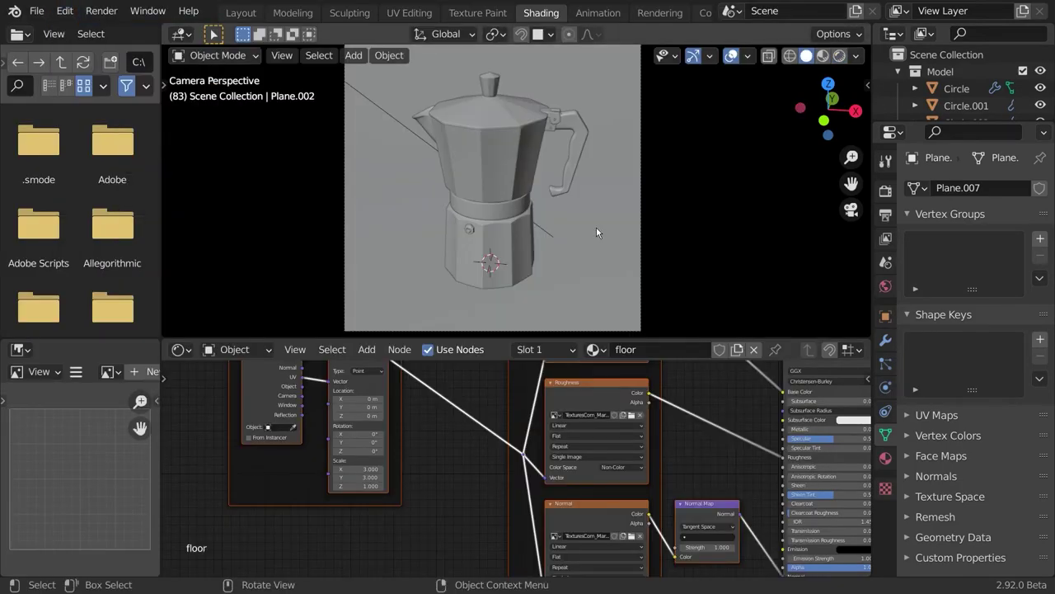
{"action": "key", "text": "Tab"}
{"action": "key", "text": "ctrl+b"}
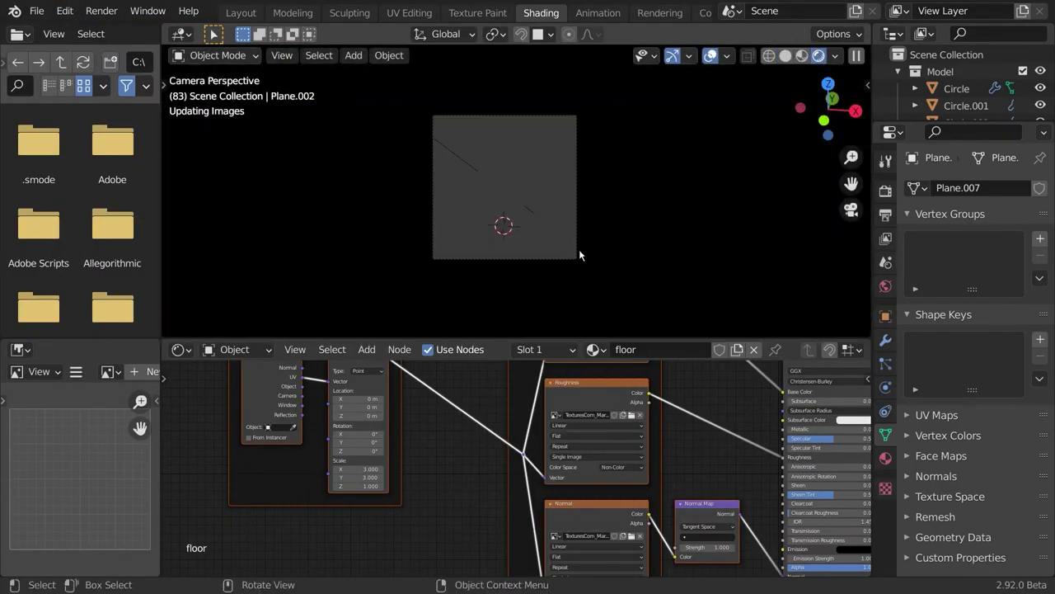
- Enable the camera's depth of field with the pot's Circle object as focus and an F-Stop of 2.8
{"action": "left_click", "coordinate": [886, 288]}
{"action": "left_click", "coordinate": [886, 386]}
{"action": "scroll", "coordinate": [998, 376], "scroll_direction": "down", "scroll_amount": 3}
{"action": "left_click", "coordinate": [920, 391]}
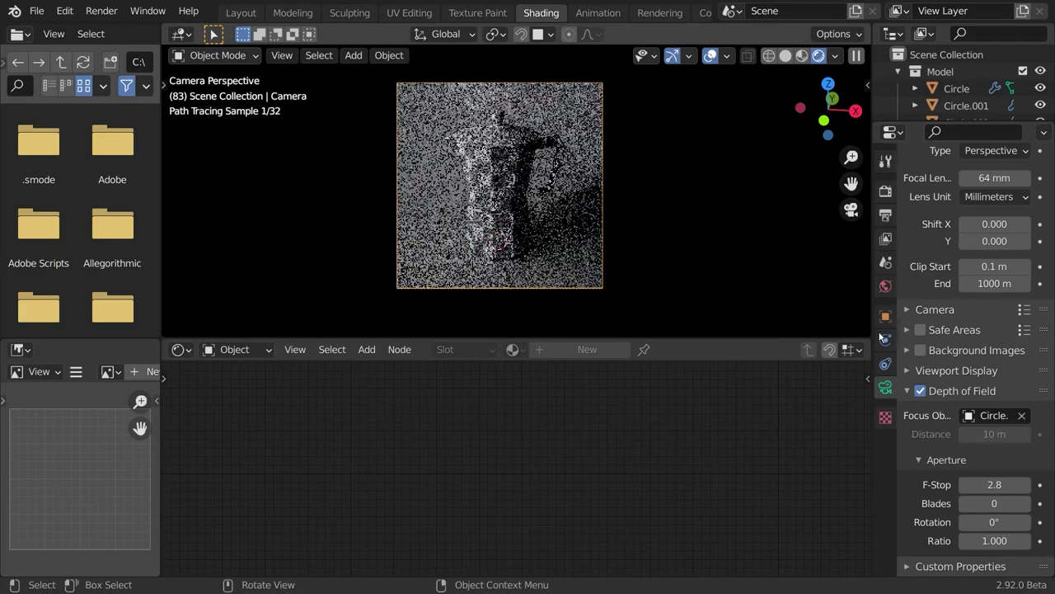
- Select the floor backdrop and check the scene and the floor material nodes in rendered shading
{"action": "scroll", "coordinate": [577, 238], "scroll_direction": "up", "scroll_amount": 2}
{"action": "left_click", "coordinate": [609, 252]}
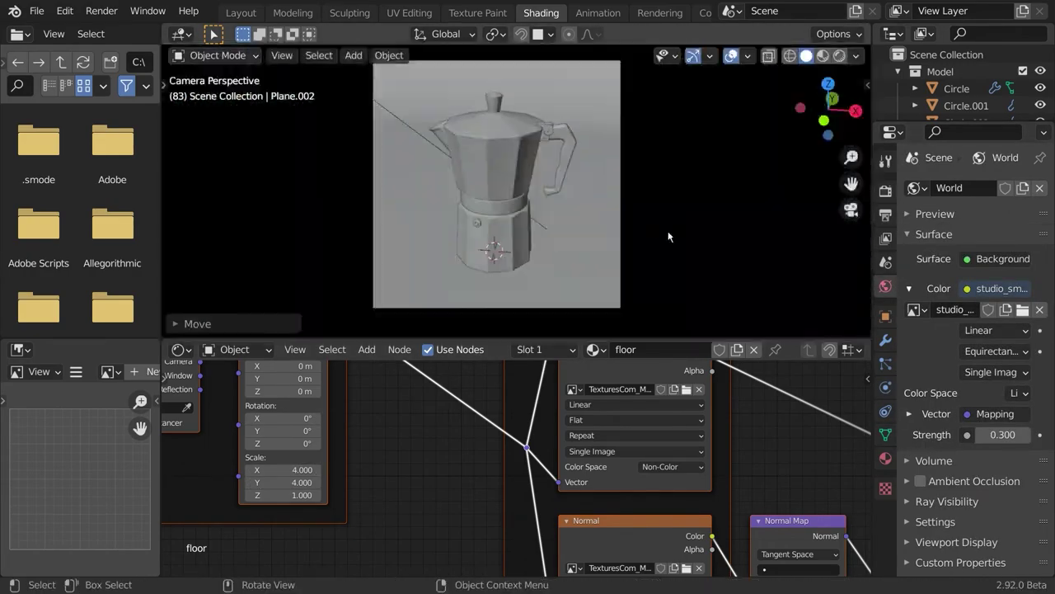
{"action": "key", "text": "z"}
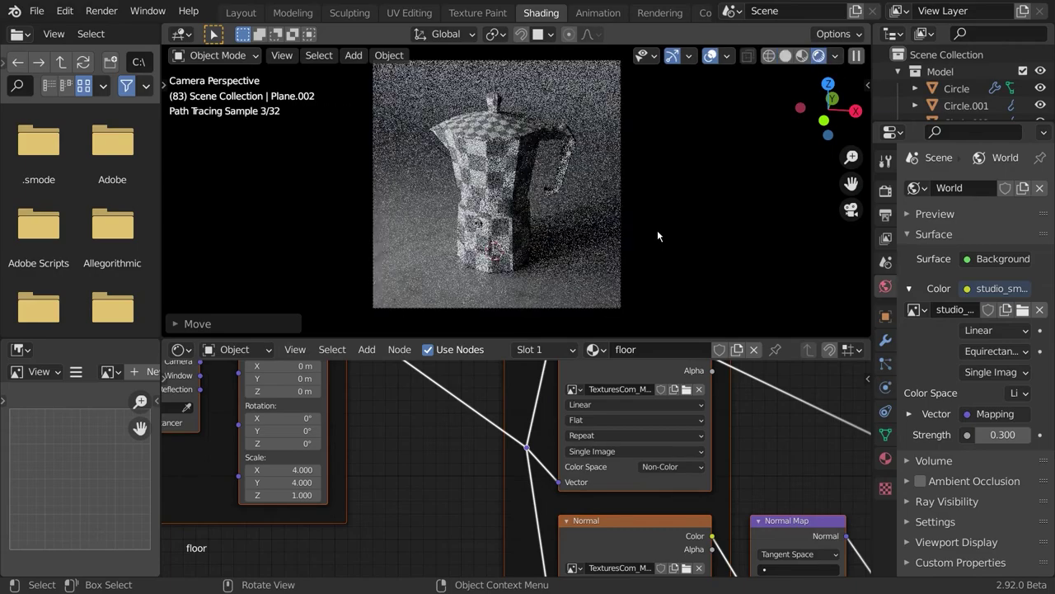
{"action": "middle_click_drag", "start_coordinate": [732, 474], "coordinate": [607, 463]}
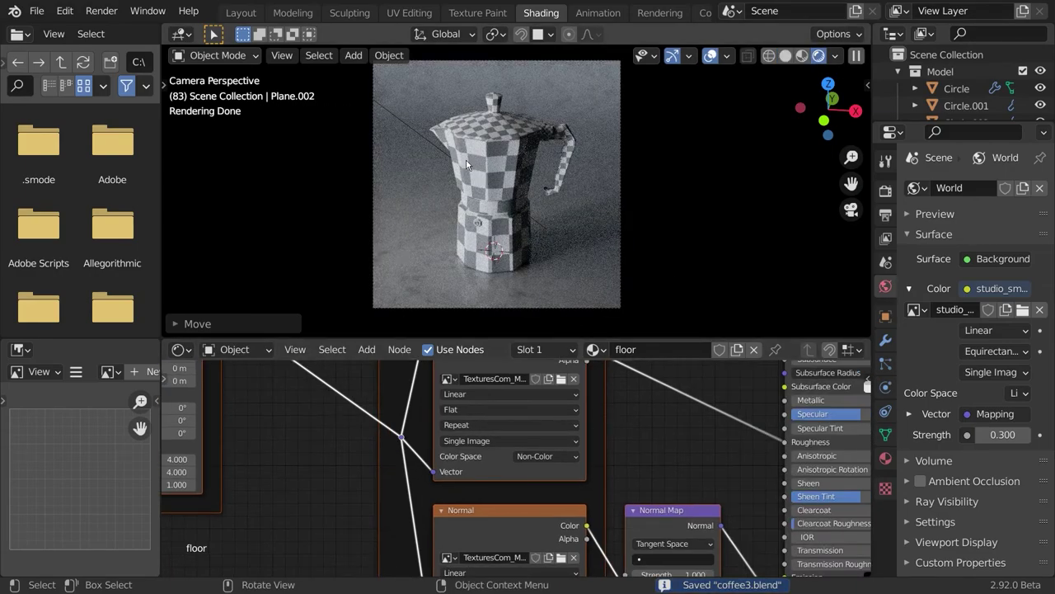
- Enlarge the outliner area, turn it into an image editor, and show the coffee reference photo zoomed in on the handle
{"action": "left_click_drag", "start_coordinate": [872, 206], "coordinate": [818, 202]}
{"action": "left_click_drag", "start_coordinate": [923, 121], "coordinate": [923, 221]}
{"action": "left_click", "coordinate": [838, 34]}
{"action": "left_click", "coordinate": [281, 99]}
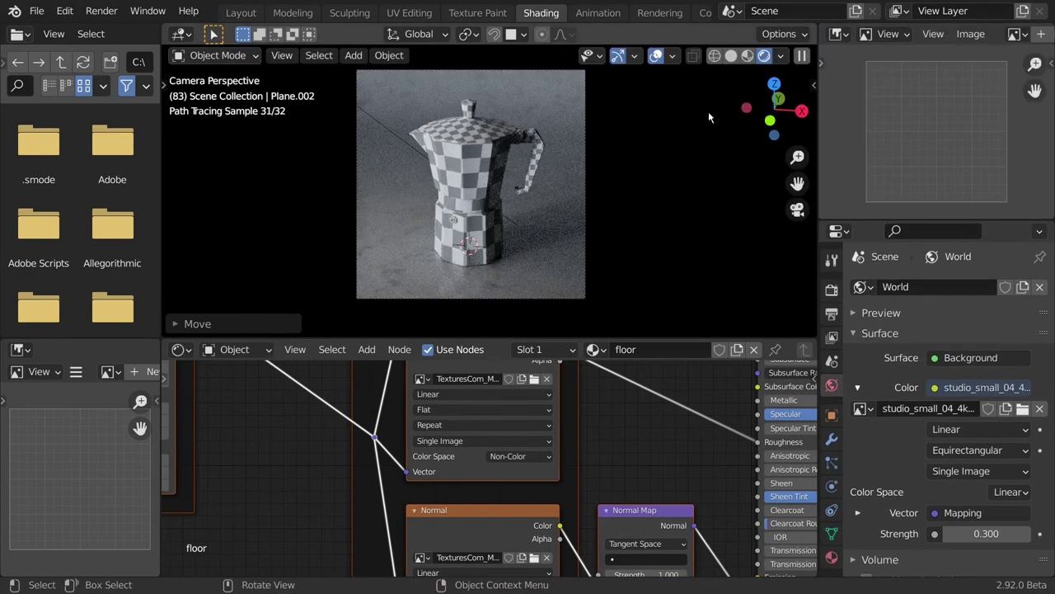
{"action": "left_click", "coordinate": [1013, 34]}
{"action": "left_click", "coordinate": [940, 77]}
{"action": "scroll", "coordinate": [957, 99], "scroll_direction": "up", "scroll_amount": 3}
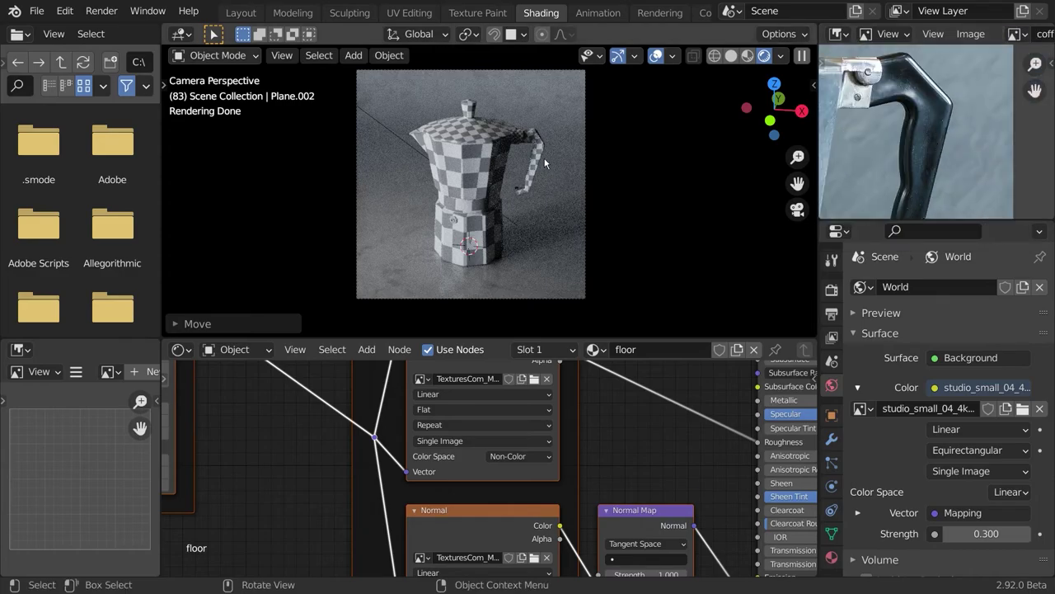
- Select the pot's handle and give it a new material named Plastic
{"action": "left_click", "coordinate": [531, 152]}
{"action": "left_click", "coordinate": [780, 352]}
{"action": "left_click", "coordinate": [653, 352]}
{"action": "double_click", "coordinate": [652, 352]}
{"action": "type", "text": "Plastic"}
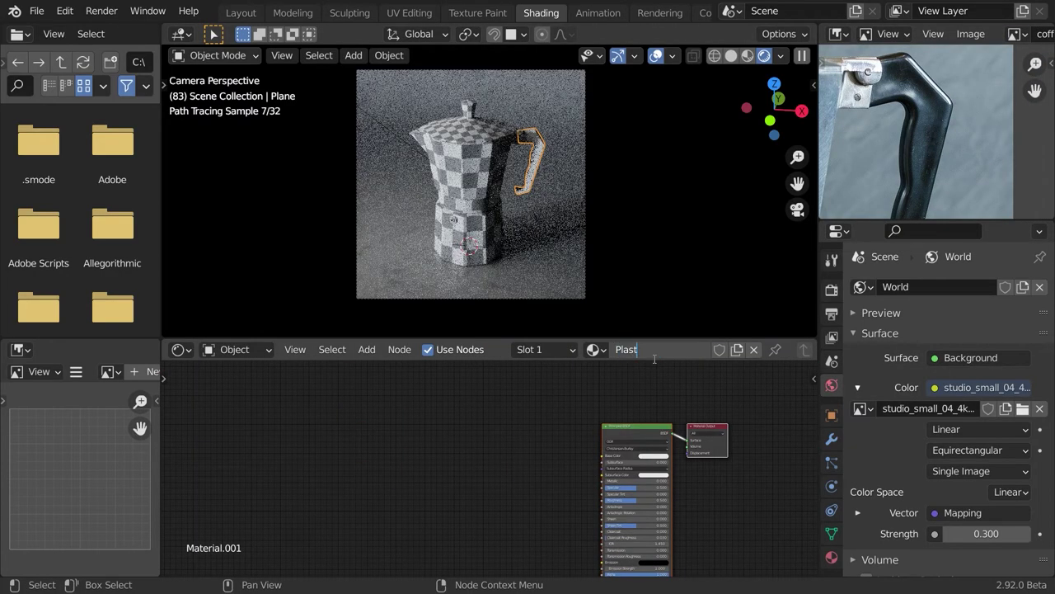
{"action": "key", "text": "Return"}
- Load the albedo, normal and roughness textures from the Plastic folder into the Plastic material with the Principled texture setup
{"action": "middle_click_drag", "start_coordinate": [617, 435], "coordinate": [551, 434]}
{"action": "left_click", "coordinate": [551, 434]}
{"action": "key", "text": "ctrl+shift+t"}
{"action": "left_click", "coordinate": [365, 63]}
{"action": "double_click", "coordinate": [629, 152]}
{"action": "key", "text": "a"}
{"action": "left_click", "coordinate": [770, 543]}
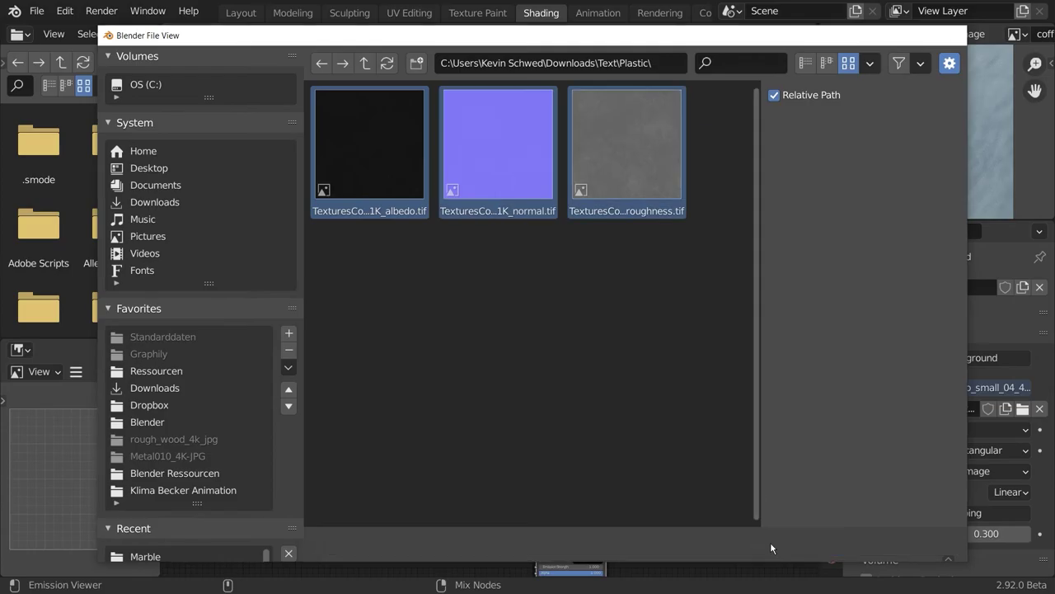
- Limit the rendered preview to a region around the handle and inspect the plastic up close
{"action": "key", "text": "ctrl+b"}
{"action": "left_click_drag", "start_coordinate": [486, 109], "coordinate": [573, 208]}
{"action": "scroll", "coordinate": [611, 166], "scroll_direction": "up", "scroll_amount": 3}
{"action": "middle_click_drag", "start_coordinate": [612, 165], "coordinate": [551, 247], "text": "shift"}
{"action": "scroll", "coordinate": [551, 253], "scroll_direction": "up", "scroll_amount": 4}
{"action": "scroll", "coordinate": [528, 223], "scroll_direction": "down", "scroll_amount": 6}
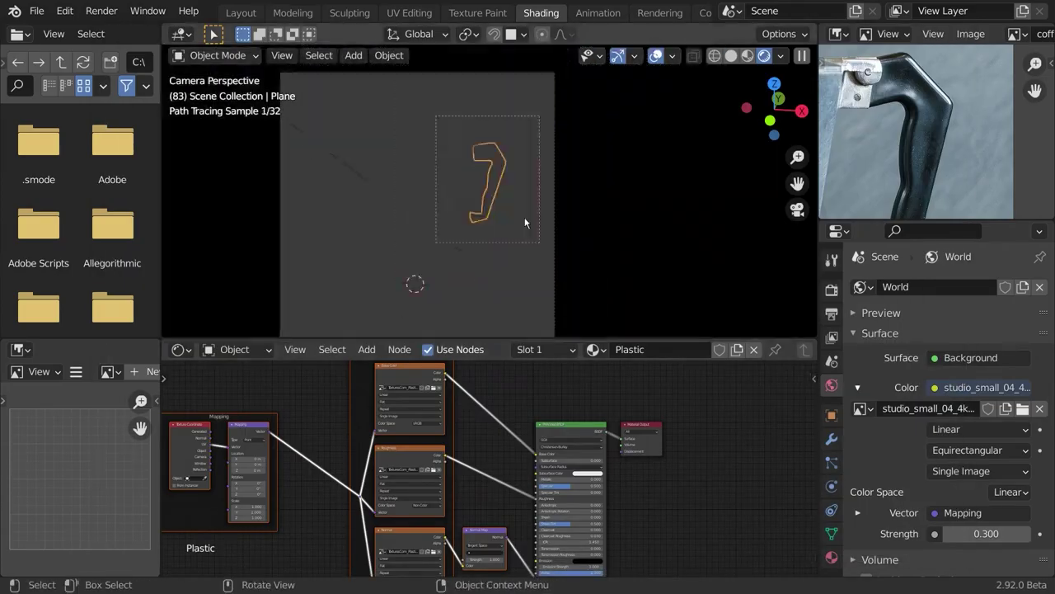
- Duplicate the area light, place the copy on the pot's other side, rotate it towards the pot and clear the render region
{"action": "middle_click_drag", "start_coordinate": [459, 244], "coordinate": [404, 222]}
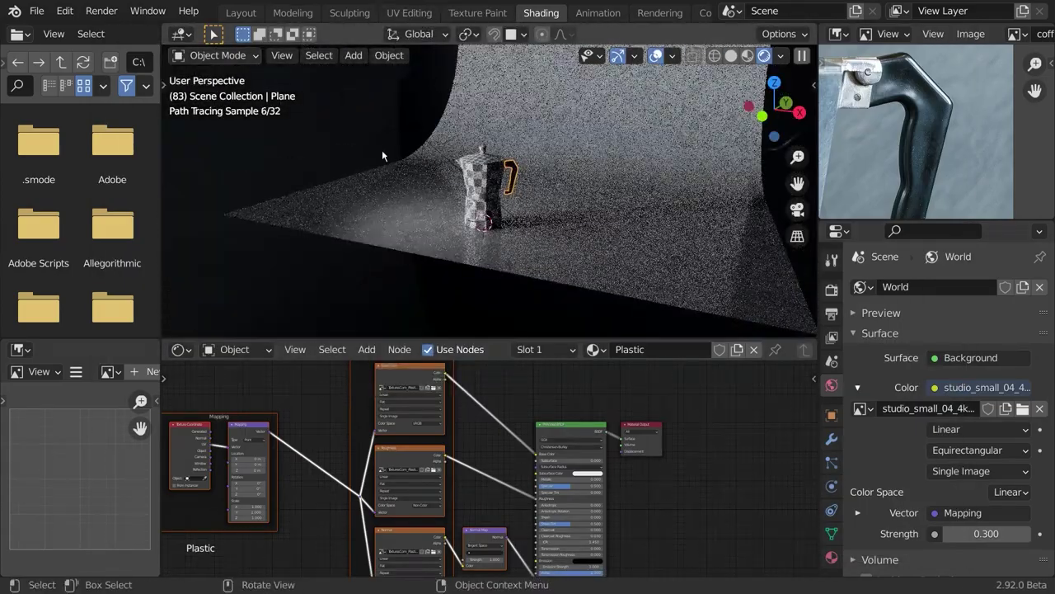
{"action": "left_click", "coordinate": [387, 151]}
{"action": "key", "text": "shift+d"}
{"action": "left_click", "coordinate": [546, 223]}
{"action": "key", "text": "r"}
{"action": "left_click", "coordinate": [526, 137]}
{"action": "key", "text": "KP_0"}
{"action": "key", "text": "ctrl+alt+b"}
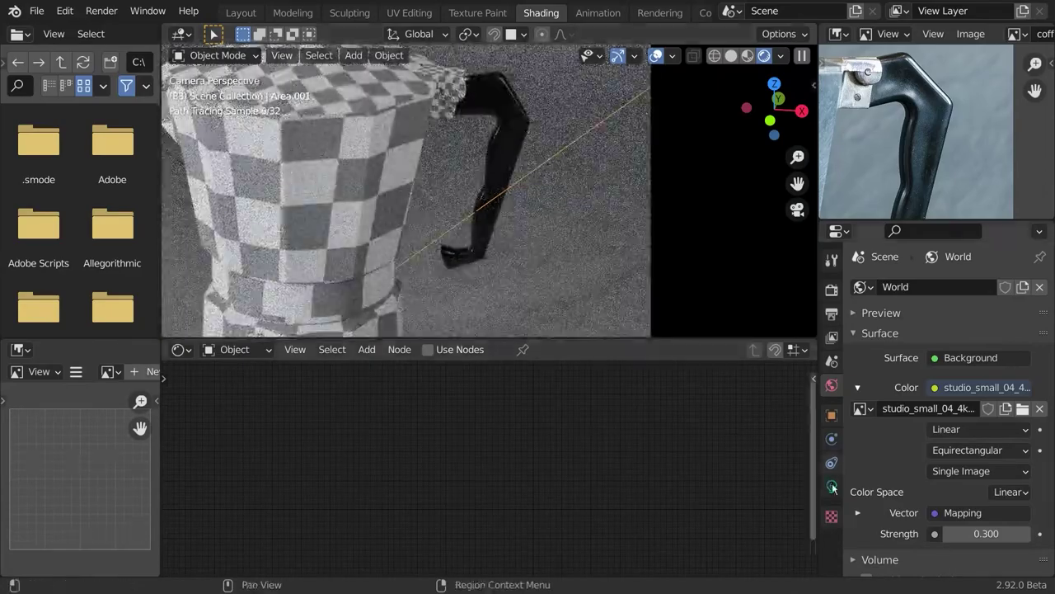
- Set the size of the duplicated area light to 3 m
{"action": "left_click", "coordinate": [832, 486]}
{"action": "left_click", "coordinate": [974, 443]}
{"action": "type", "text": "2"}
{"action": "key", "text": "Return"}
{"action": "left_click", "coordinate": [973, 444]}
{"action": "type", "text": "3"}
{"action": "key", "text": "Return"}
- Move the duplicated area light to a new position and set its power to 100 W
{"action": "key", "text": "g"}
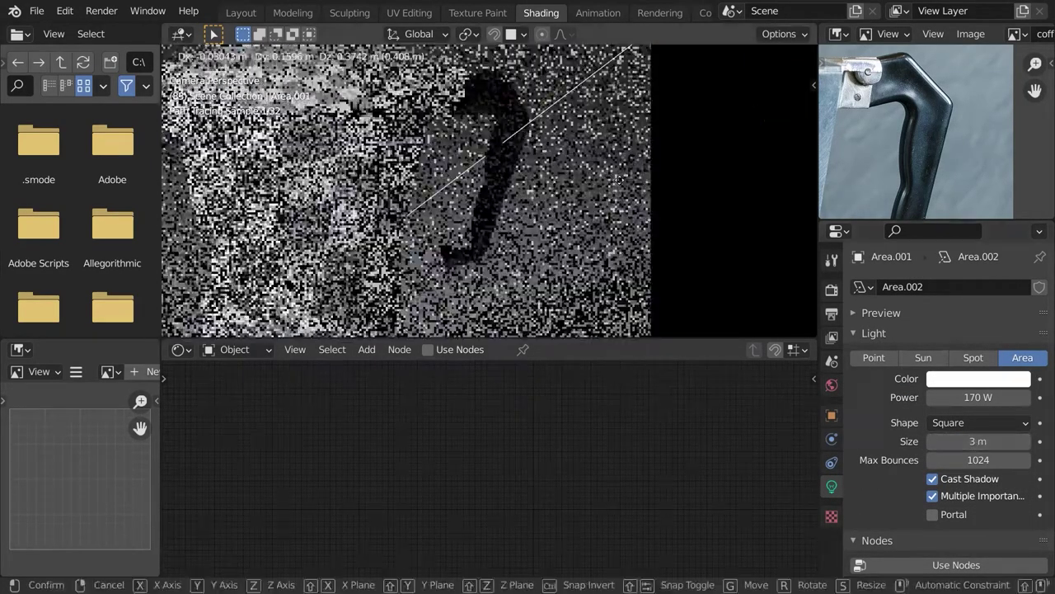
{"action": "left_click", "coordinate": [627, 239]}
{"action": "left_click", "coordinate": [978, 397]}
{"action": "type", "text": "100"}
{"action": "key", "text": "Return"}
- In the handle's Plastic material, insert a Math node set to Multiply between the roughness texture and the Roughness input
{"action": "left_click", "coordinate": [502, 196]}
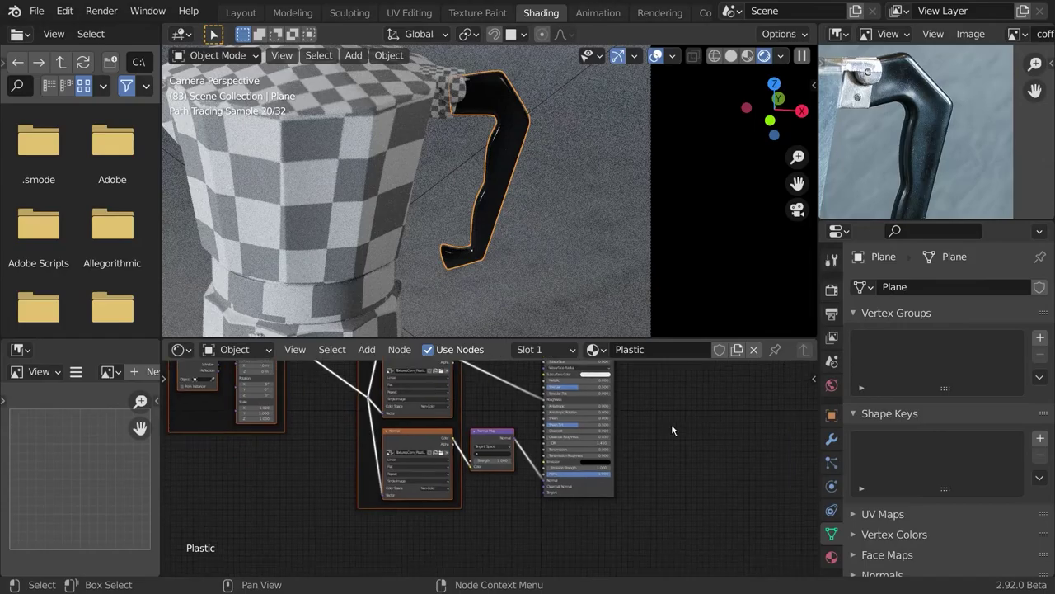
{"action": "key", "text": "KP_Decimal"}
{"action": "scroll", "coordinate": [468, 493], "scroll_direction": "up", "scroll_amount": 5}
{"action": "middle_click_drag", "start_coordinate": [469, 493], "coordinate": [306, 426]}
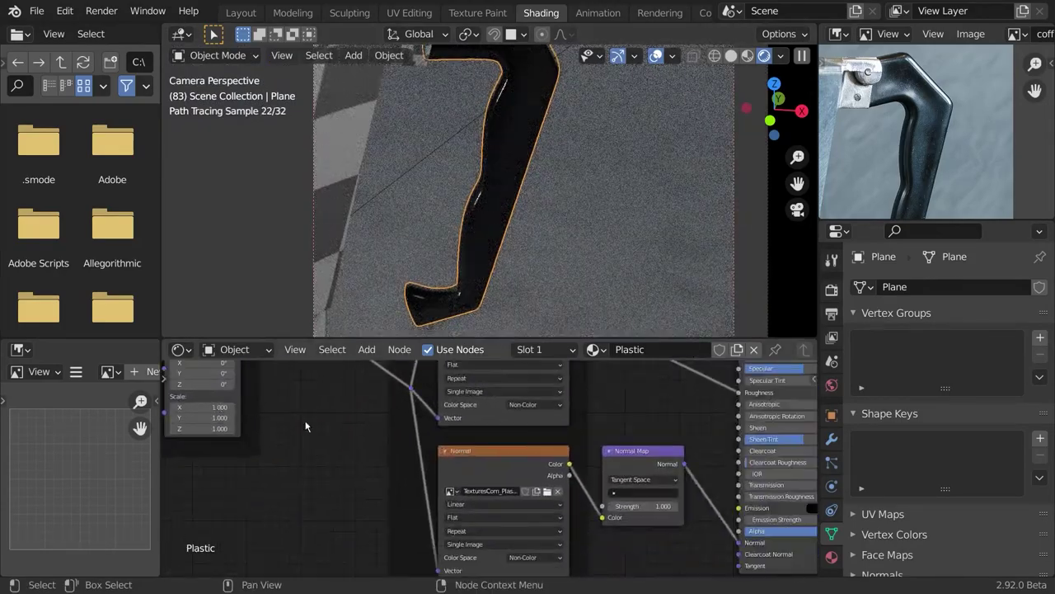
{"action": "middle_click_drag", "start_coordinate": [696, 446], "coordinate": [514, 494]}
{"action": "key", "text": "shift+a"}
{"action": "left_click", "coordinate": [446, 398]}
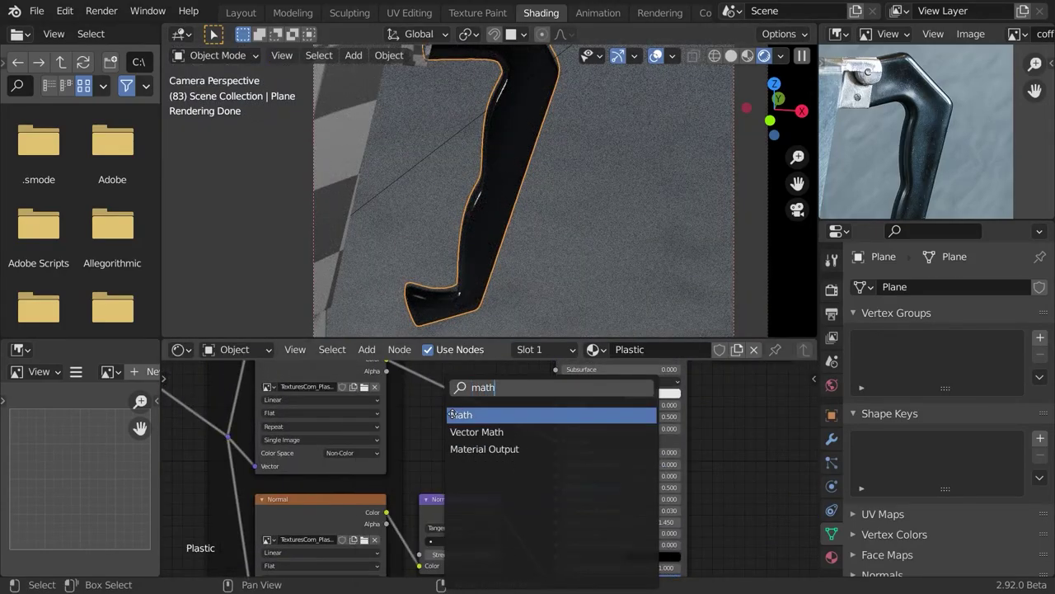
{"action": "key", "text": "Return"}
{"action": "left_click", "coordinate": [454, 414]}
{"action": "left_click", "coordinate": [486, 427]}
{"action": "left_click", "coordinate": [483, 479]}
- Try a roughness multiplier of 2 and settle on 4 for the Plastic material
{"action": "double_click", "coordinate": [477, 465]}
{"action": "type", "text": "2"}
{"action": "key", "text": "Return"}
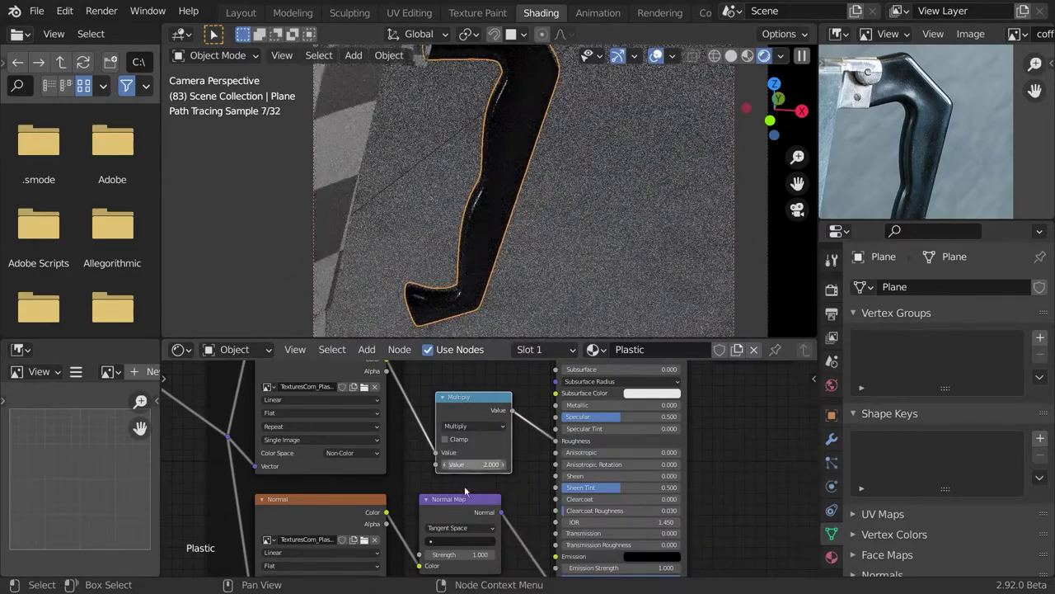
{"action": "left_click", "coordinate": [519, 483]}
{"action": "scroll", "coordinate": [532, 297], "scroll_direction": "down", "scroll_amount": 2}
{"action": "double_click", "coordinate": [490, 465]}
{"action": "type", "text": "4"}
{"action": "key", "text": "Return"}
{"action": "scroll", "coordinate": [543, 248], "scroll_direction": "up", "scroll_amount": 2}
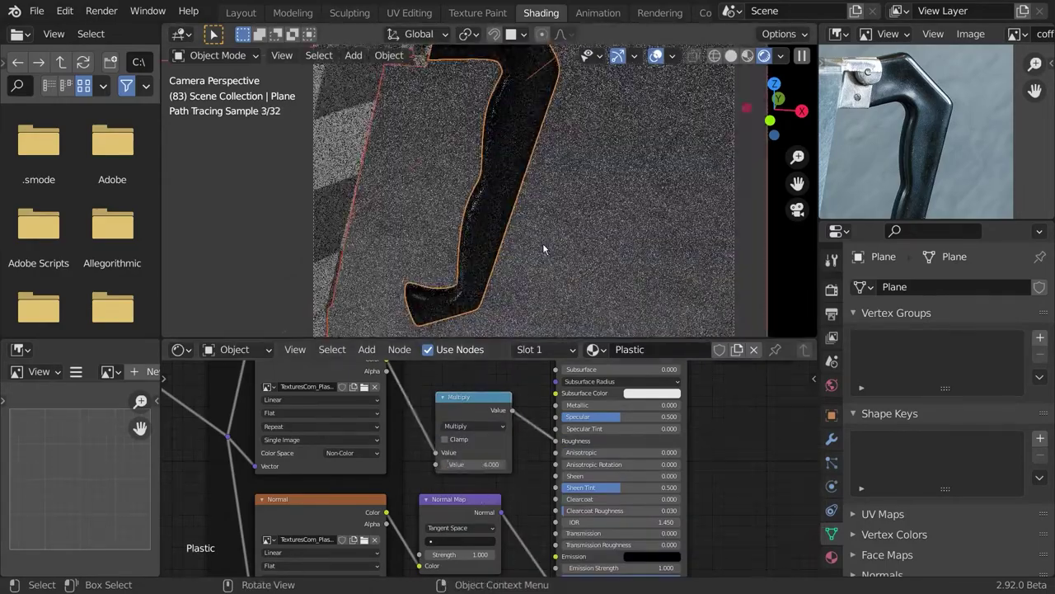
- Clear the render region and separate the knob from the lid into its own object
{"action": "scroll", "coordinate": [544, 230], "scroll_direction": "up", "scroll_amount": 4}
{"action": "middle_click_drag", "start_coordinate": [291, 523], "coordinate": [477, 549]}
{"action": "scroll", "coordinate": [473, 278], "scroll_direction": "down", "scroll_amount": 5}
{"action": "key", "text": "ctrl+alt+b"}
{"action": "middle_click_drag", "start_coordinate": [355, 161], "coordinate": [554, 182], "text": "shift"}
{"action": "scroll", "coordinate": [511, 185], "scroll_direction": "down", "scroll_amount": 3}
{"action": "left_click", "coordinate": [499, 110]}
{"action": "key", "text": "Tab"}
{"action": "key", "text": "ctrl+l"}
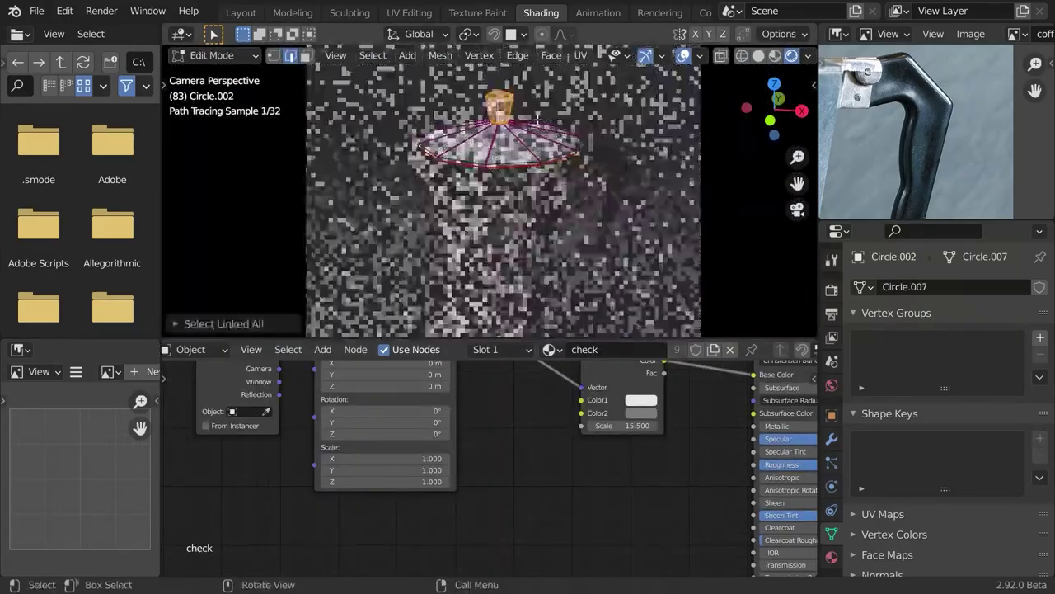
{"action": "key", "text": "p"}
{"action": "left_click", "coordinate": [537, 120]}
{"action": "key", "text": "Tab"}
- Assign the existing Plastic material to the separated lid knob and deselect everything
{"action": "left_click", "coordinate": [500, 109]}
{"action": "left_click", "coordinate": [552, 350]}
{"action": "left_click", "coordinate": [579, 425]}
{"action": "key", "text": "alt+a"}
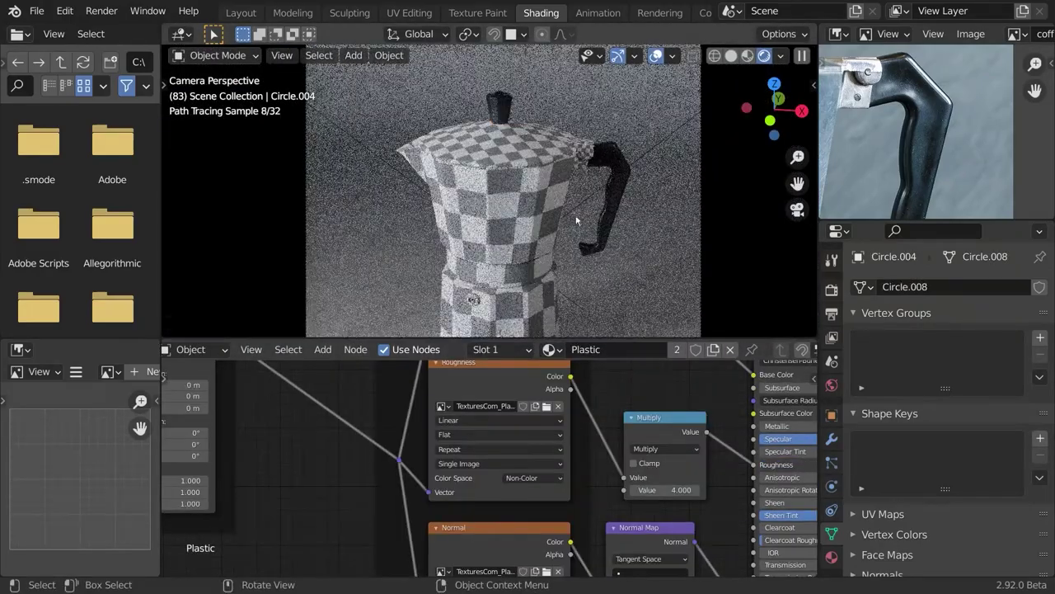
- Select the pot's upper body and replace its checker material with a new one named brushed metal
{"action": "scroll", "coordinate": [577, 221], "scroll_direction": "down", "scroll_amount": 3}
{"action": "scroll", "coordinate": [969, 168], "scroll_direction": "up", "scroll_amount": 3}
{"action": "middle_click_drag", "start_coordinate": [936, 142], "coordinate": [936, 108]}
{"action": "scroll", "coordinate": [939, 128], "scroll_direction": "up", "scroll_amount": 3}
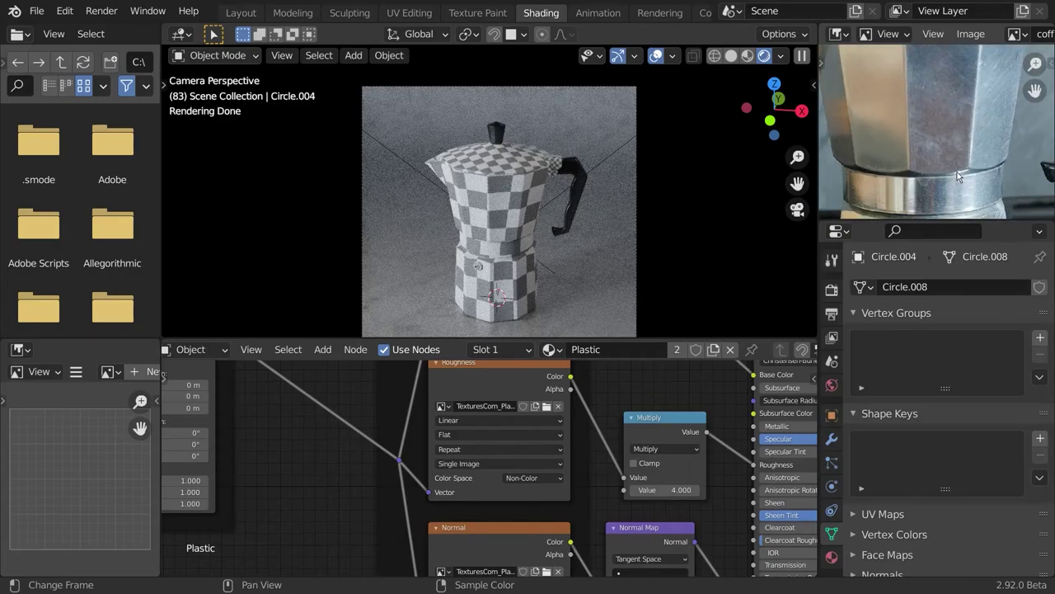
{"action": "left_click", "coordinate": [516, 201]}
{"action": "left_click", "coordinate": [754, 350]}
{"action": "left_click", "coordinate": [655, 351]}
{"action": "double_click", "coordinate": [640, 352]}
{"action": "type", "text": "brushed metal"}
{"action": "key", "text": "Return"}
{"action": "middle_click_drag", "start_coordinate": [664, 441], "coordinate": [464, 495]}
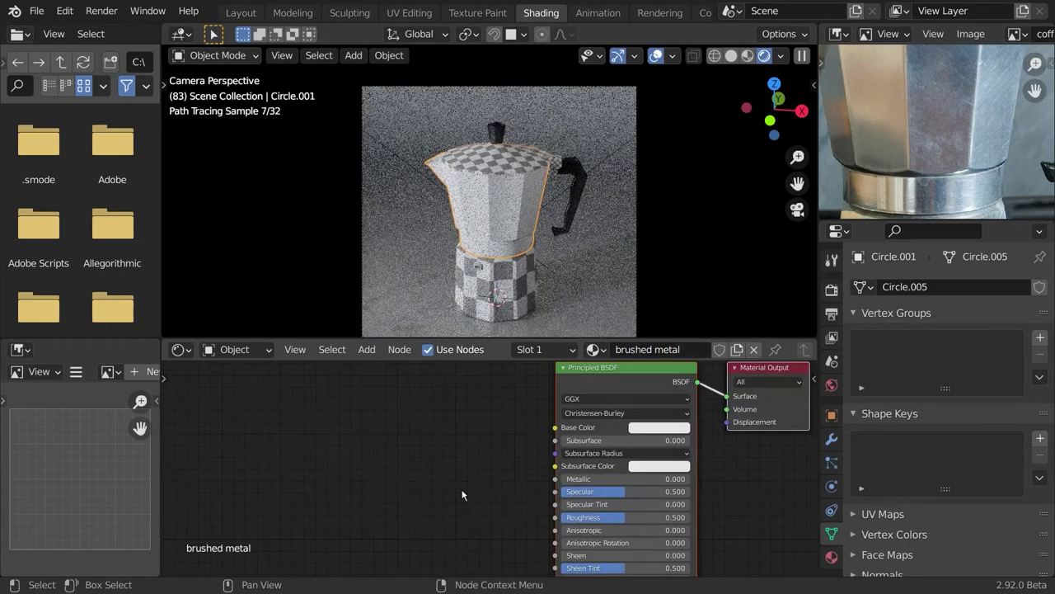
- Load the metal base color, metallic, roughness and normal textures into brushed metal with the Principled texture setup
{"action": "left_click", "coordinate": [588, 381]}
{"action": "key", "text": "ctrl+shift+t"}
{"action": "left_click", "coordinate": [364, 64]}
{"action": "double_click", "coordinate": [384, 160]}
{"action": "left_click", "coordinate": [385, 159]}
{"action": "left_click", "coordinate": [514, 272], "text": "shift"}
{"action": "left_click", "coordinate": [783, 542]}
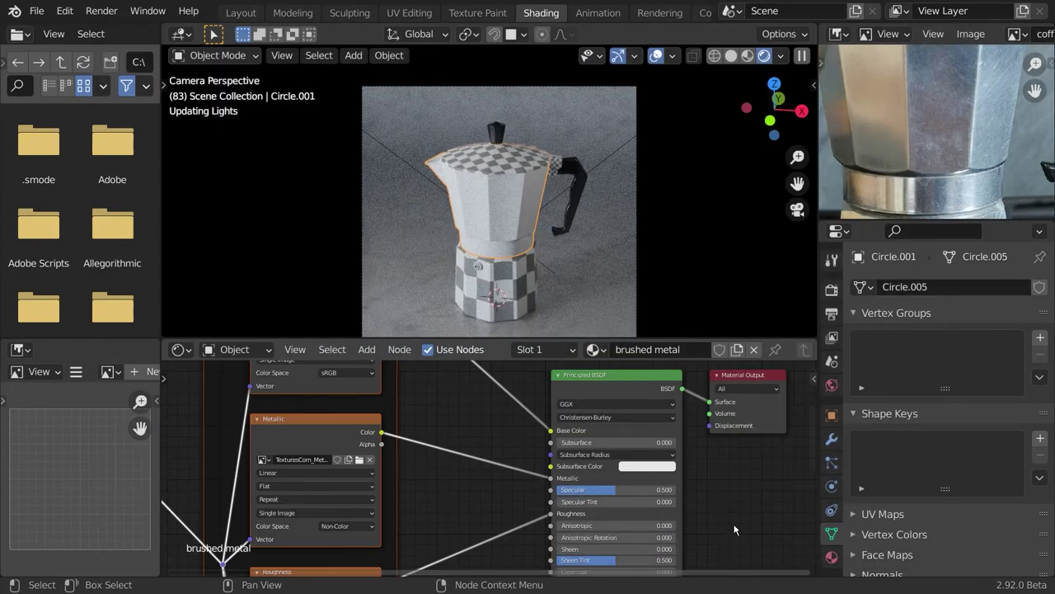
- Set the brushed metal's texture mapping scale to 2 on X and Y
{"action": "scroll", "coordinate": [489, 233], "scroll_direction": "up", "scroll_amount": 4}
{"action": "middle_click_drag", "start_coordinate": [250, 475], "coordinate": [587, 431]}
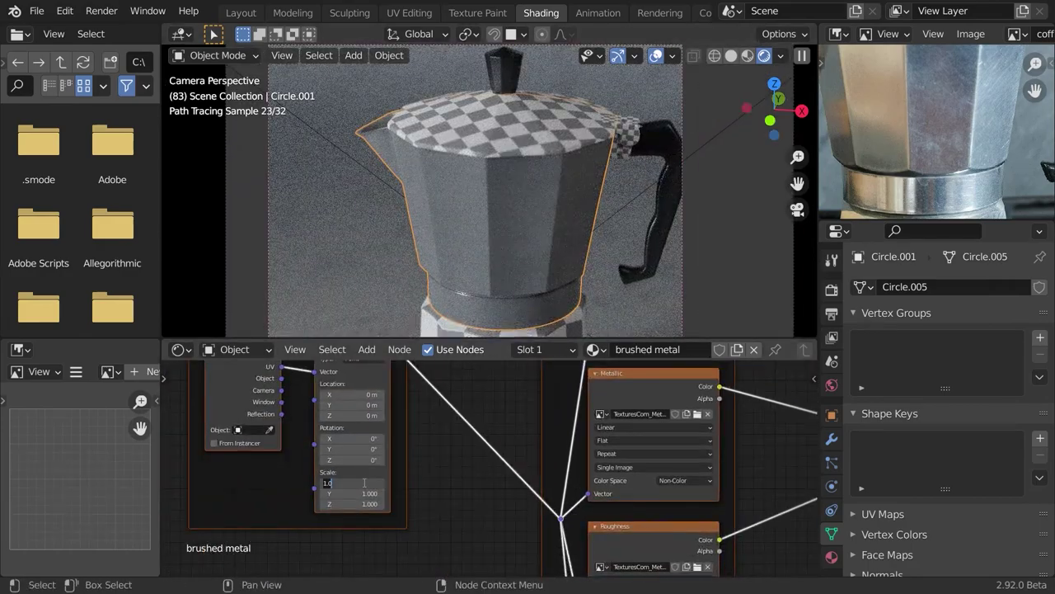
{"action": "type", "text": "2"}
{"action": "key", "text": "Return"}
- Try the brushed metal with the roughness texture unlinked and a constant Roughness of about 0.112
{"action": "middle_click_drag", "start_coordinate": [780, 537], "coordinate": [564, 491]}
{"action": "right_click_drag", "start_coordinate": [595, 516], "coordinate": [592, 433], "text": "ctrl"}
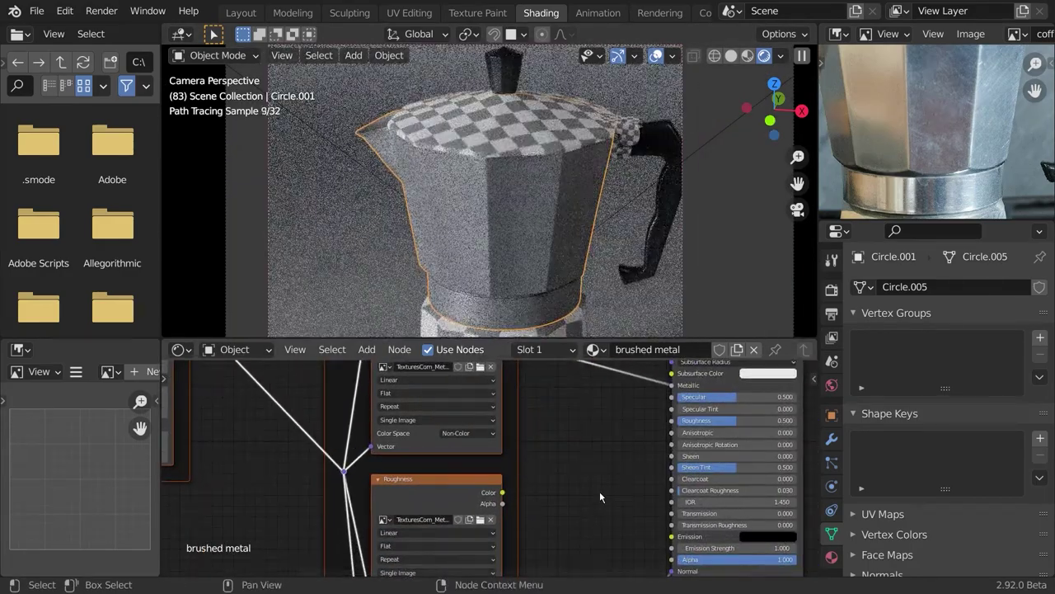
{"action": "left_click_drag", "start_coordinate": [736, 421], "coordinate": [691, 421]}
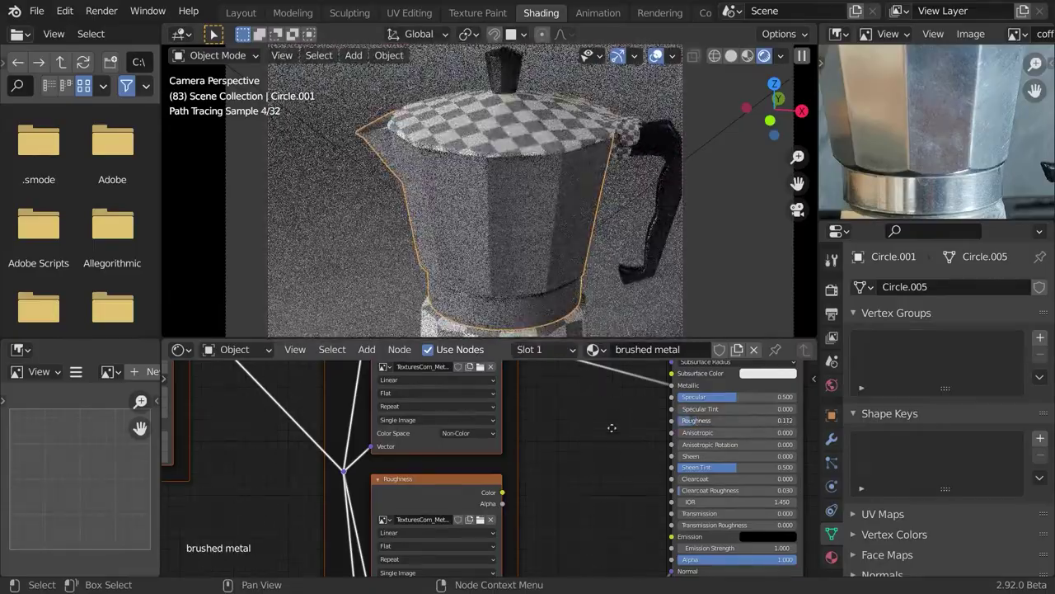
{"action": "middle_click_drag", "start_coordinate": [613, 426], "coordinate": [574, 475]}
{"action": "right_click_drag", "start_coordinate": [571, 462], "coordinate": [561, 412], "text": "ctrl"}
{"action": "left_click_drag", "start_coordinate": [652, 434], "coordinate": [766, 434]}
{"action": "left_click_drag", "start_coordinate": [634, 439], "coordinate": [634, 434]}
- Orbit around the pot and limit the rendered preview to a region over its upper body
{"action": "middle_click_drag", "start_coordinate": [548, 438], "coordinate": [507, 328]}
{"action": "middle_click_drag", "start_coordinate": [504, 256], "coordinate": [528, 202]}
{"action": "scroll", "coordinate": [495, 198], "scroll_direction": "down", "scroll_amount": 3}
{"action": "key", "text": "ctrl+b"}
{"action": "left_click_drag", "start_coordinate": [433, 110], "coordinate": [608, 216]}
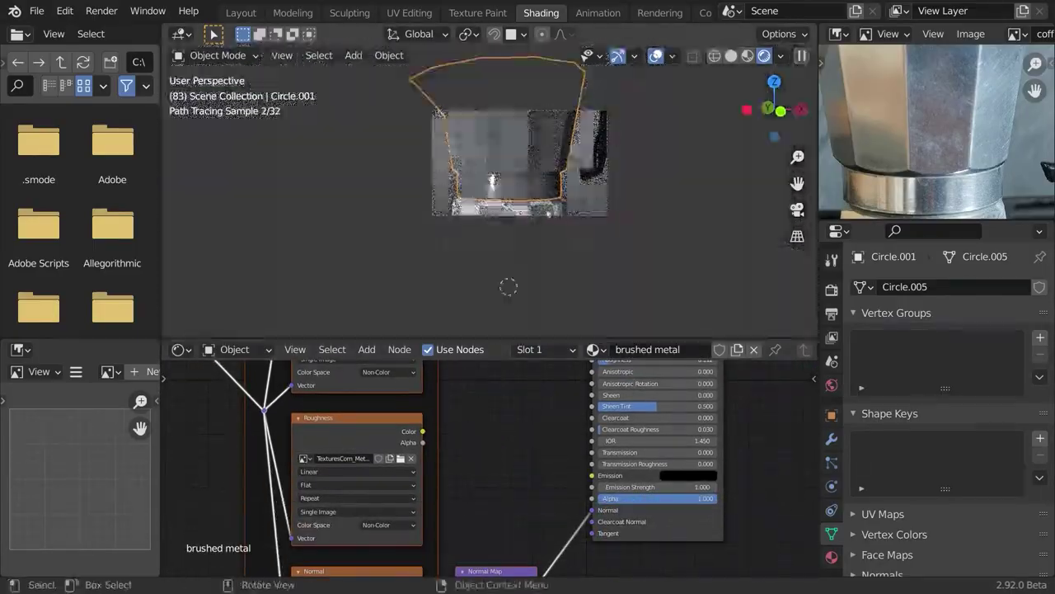
- Set the brushed metal's Normal Map node to Object Space and check the body from another angle
{"action": "scroll", "coordinate": [528, 202], "scroll_direction": "up", "scroll_amount": 2}
{"action": "scroll", "coordinate": [581, 425], "scroll_direction": "down", "scroll_amount": 4}
{"action": "left_click", "coordinate": [537, 395]}
{"action": "middle_click_drag", "start_coordinate": [537, 395], "coordinate": [544, 362]}
{"action": "scroll", "coordinate": [528, 525], "scroll_direction": "up", "scroll_amount": 4}
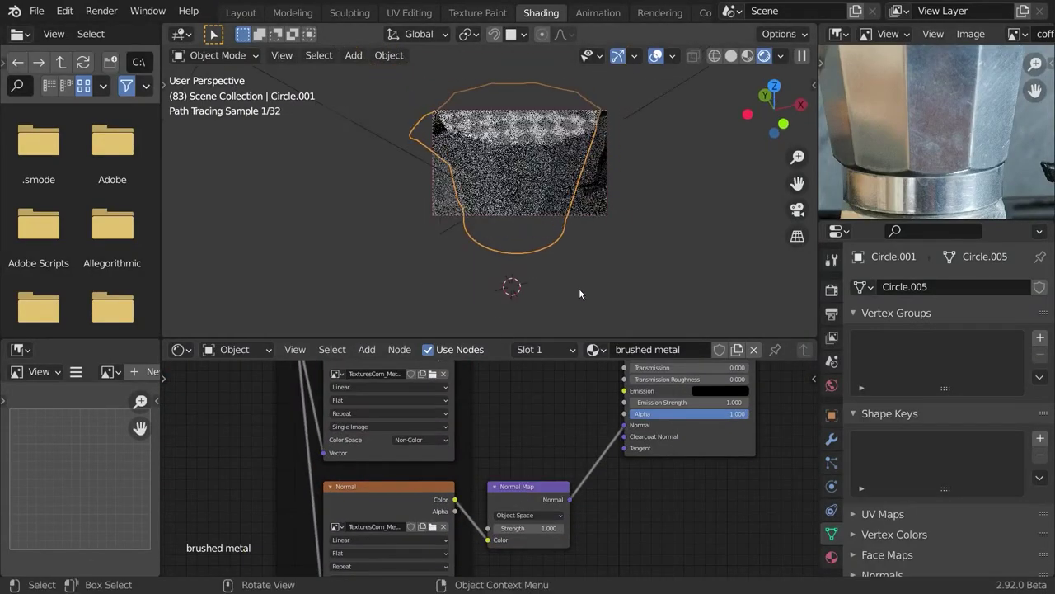
- Return to the camera view and relink the roughness texture to the Roughness input
{"action": "key", "text": "KP_0"}
{"action": "left_click_drag", "start_coordinate": [581, 316], "coordinate": [582, 317]}
{"action": "middle_click_drag", "start_coordinate": [529, 365], "coordinate": [511, 425]}
{"action": "middle_click_drag", "start_coordinate": [471, 429], "coordinate": [461, 483]}
{"action": "left_click_drag", "start_coordinate": [427, 484], "coordinate": [597, 414]}
- Set the brushed metal's Normal Map strength to 0.1
{"action": "middle_click_drag", "start_coordinate": [536, 457], "coordinate": [500, 308]}
{"action": "type", "text": "0.1"}
{"action": "key", "text": "Return"}
- Try the brushed metal with its base color texture unlinked, and link it back to Base Color
{"action": "middle_click_drag", "start_coordinate": [518, 371], "coordinate": [531, 498]}
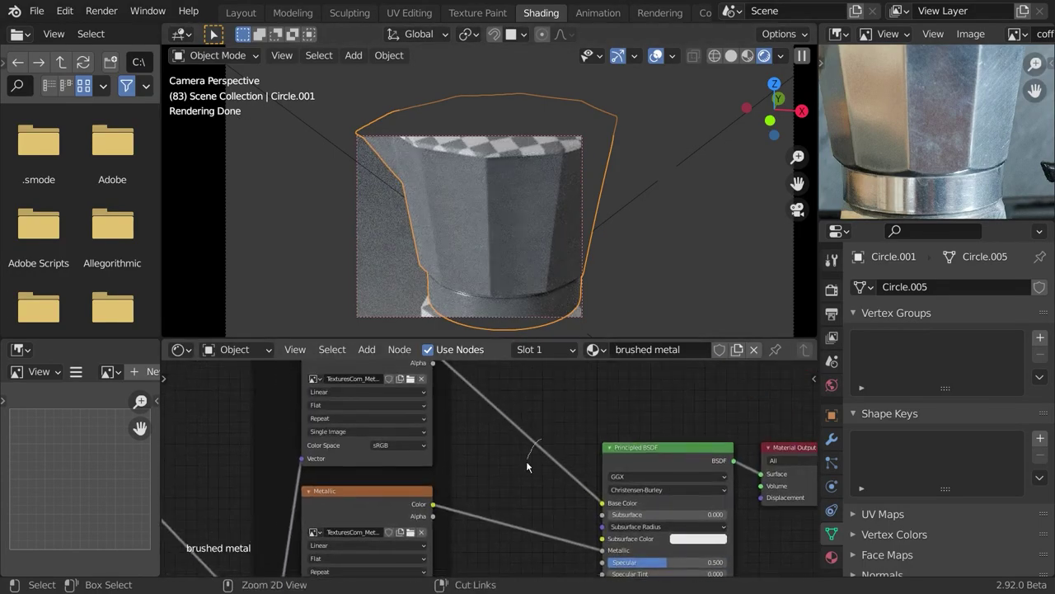
{"action": "right_click_drag", "start_coordinate": [526, 460], "coordinate": [532, 412], "text": "ctrl"}
{"action": "middle_click_drag", "start_coordinate": [528, 404], "coordinate": [528, 427]}
{"action": "left_click_drag", "start_coordinate": [433, 374], "coordinate": [589, 538]}
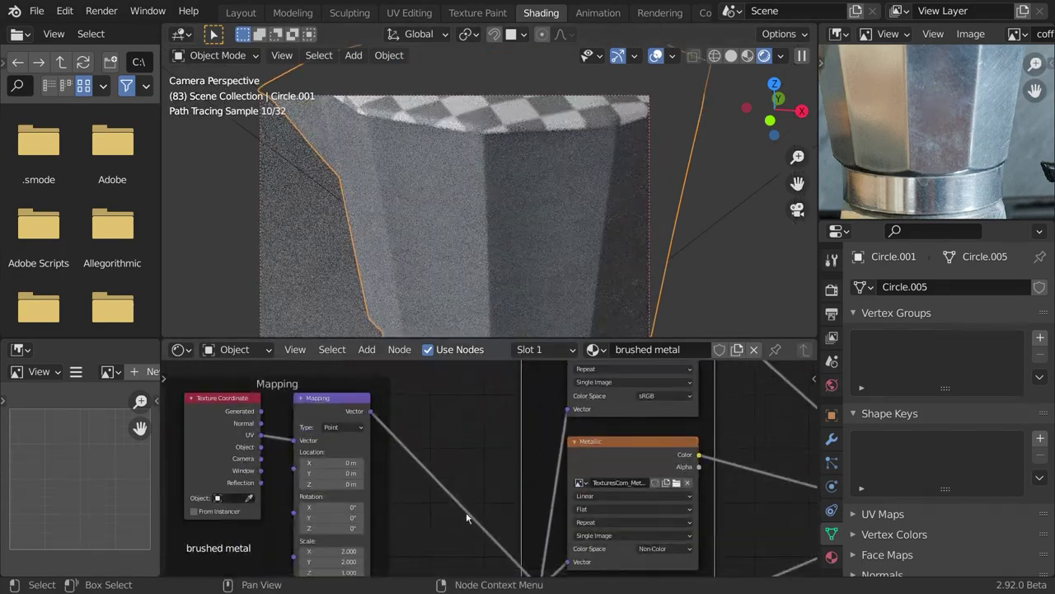
- Set the brushed metal's texture mapping scale to 3 on X and Y
{"action": "double_click", "coordinate": [435, 443]}
{"action": "type", "text": "2.0"}
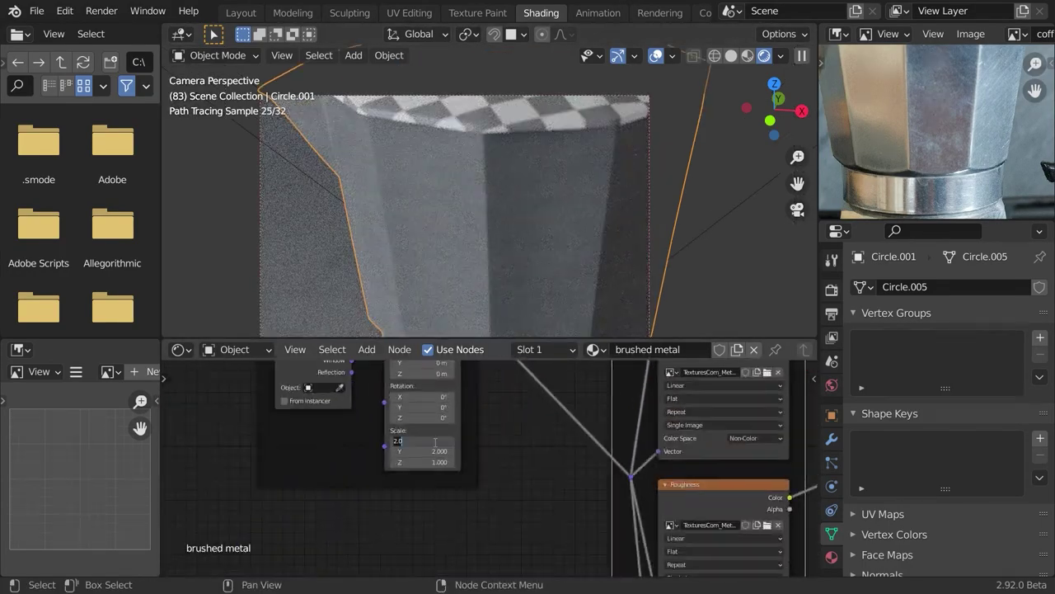
{"action": "double_click", "coordinate": [433, 441]}
{"action": "type", "text": "2"}
{"action": "key", "text": "Tab"}
{"action": "type", "text": "2"}
- Preview the brushed metal's texture maps one at a time on the upper body and return to the full shader
{"action": "scroll", "coordinate": [478, 463], "scroll_direction": "down", "scroll_amount": 4}
{"action": "scroll", "coordinate": [524, 281], "scroll_direction": "down", "scroll_amount": 5}
{"action": "middle_click_drag", "start_coordinate": [524, 281], "coordinate": [530, 194]}
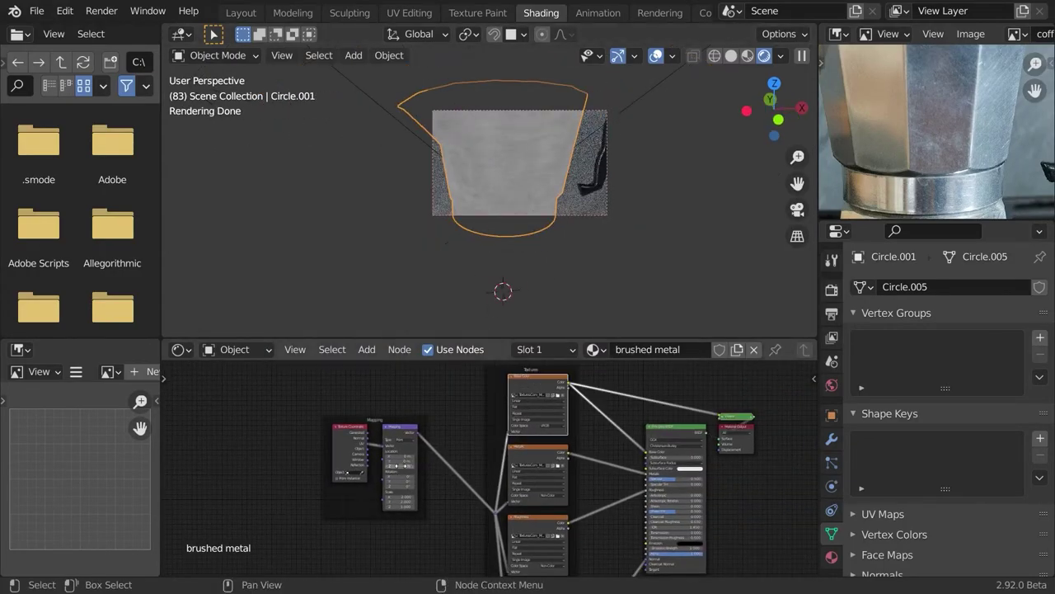
{"action": "scroll", "coordinate": [461, 272], "scroll_direction": "up", "scroll_amount": 2}
{"action": "scroll", "coordinate": [371, 498], "scroll_direction": "up", "scroll_amount": 4}
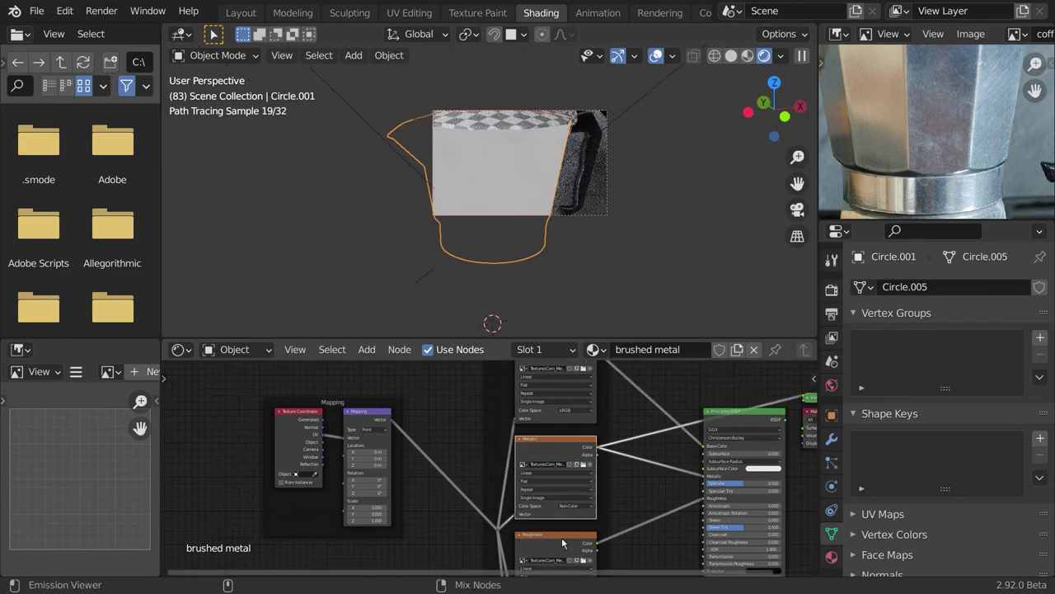
{"action": "scroll", "coordinate": [496, 203], "scroll_direction": "down", "scroll_amount": 1}
{"action": "middle_click_drag", "start_coordinate": [527, 532], "coordinate": [488, 403]}
{"action": "left_click", "coordinate": [502, 513], "text": "ctrl+shift"}
{"action": "middle_click_drag", "start_coordinate": [602, 500], "coordinate": [526, 500]}
{"action": "left_click", "coordinate": [528, 502], "text": "ctrl+shift"}
{"action": "middle_click_drag", "start_coordinate": [646, 477], "coordinate": [603, 576]}
{"action": "left_click", "coordinate": [671, 386], "text": "ctrl+shift"}
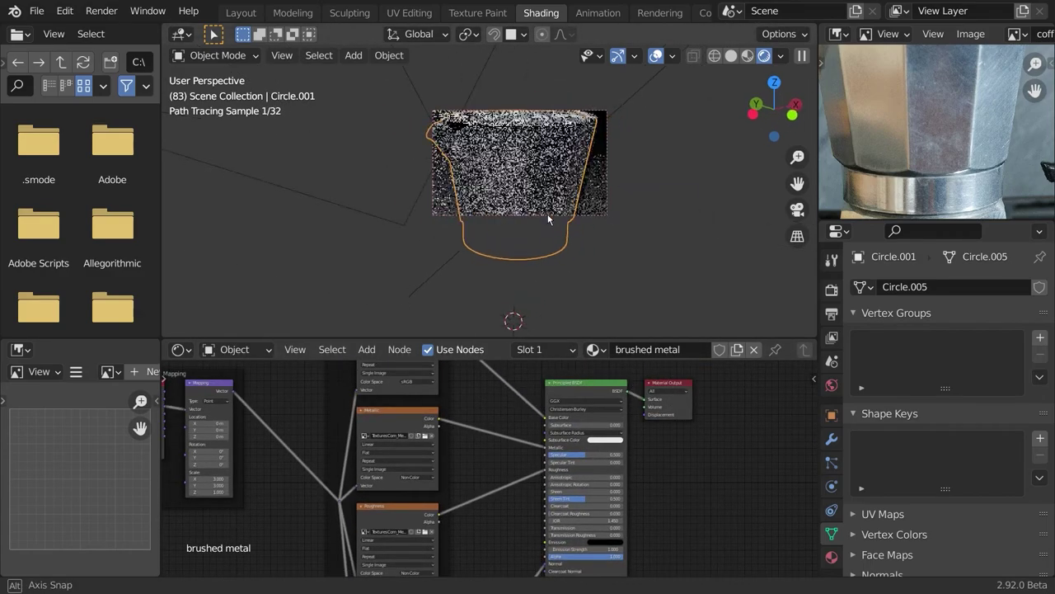
- Unlink the metallic texture, set Metallic to 1.000 and check the body through the camera
{"action": "middle_click_drag", "start_coordinate": [540, 428], "coordinate": [552, 461]}
{"action": "left_click_drag", "start_coordinate": [557, 479], "coordinate": [512, 424]}
{"action": "key", "text": "KP_0"}
{"action": "middle_click_drag", "start_coordinate": [528, 488], "coordinate": [512, 459]}
{"action": "scroll", "coordinate": [510, 458], "scroll_direction": "up", "scroll_amount": 5}
- Select the original area light and set its size to 1.76 m
{"action": "middle_click_drag", "start_coordinate": [573, 276], "coordinate": [606, 289]}
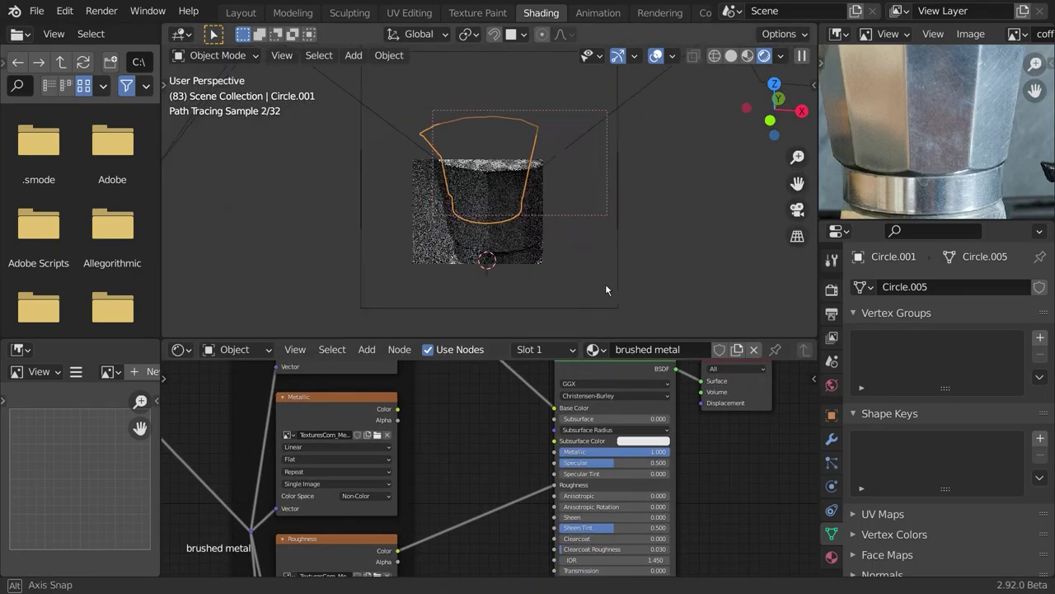
{"action": "scroll", "coordinate": [606, 285], "scroll_direction": "down", "scroll_amount": 5}
{"action": "left_click", "coordinate": [422, 140]}
{"action": "key", "text": "KP_0"}
{"action": "left_click_drag", "start_coordinate": [977, 441], "coordinate": [1014, 441]}
{"action": "scroll", "coordinate": [667, 233], "scroll_direction": "down", "scroll_amount": 3}
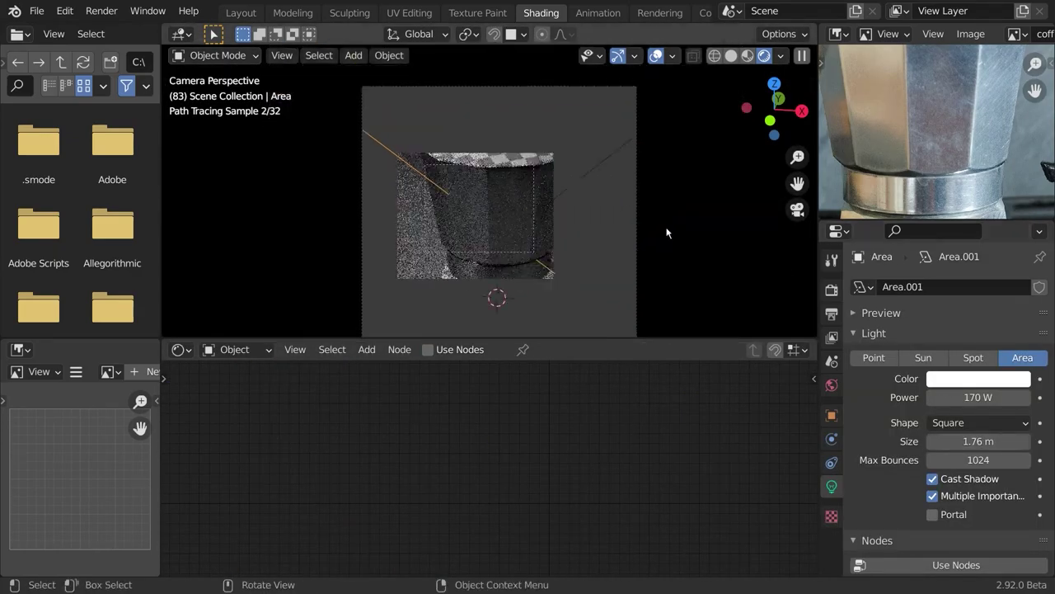
- Select the 100 W area light, rotate it and move it to a new position beside the pot
{"action": "middle_click_drag", "start_coordinate": [667, 233], "coordinate": [635, 207]}
{"action": "left_click", "coordinate": [643, 99]}
{"action": "key", "text": "KP_0"}
{"action": "key", "text": "r"}
{"action": "key", "text": "r"}
{"action": "left_click", "coordinate": [582, 223]}
{"action": "key", "text": "g"}
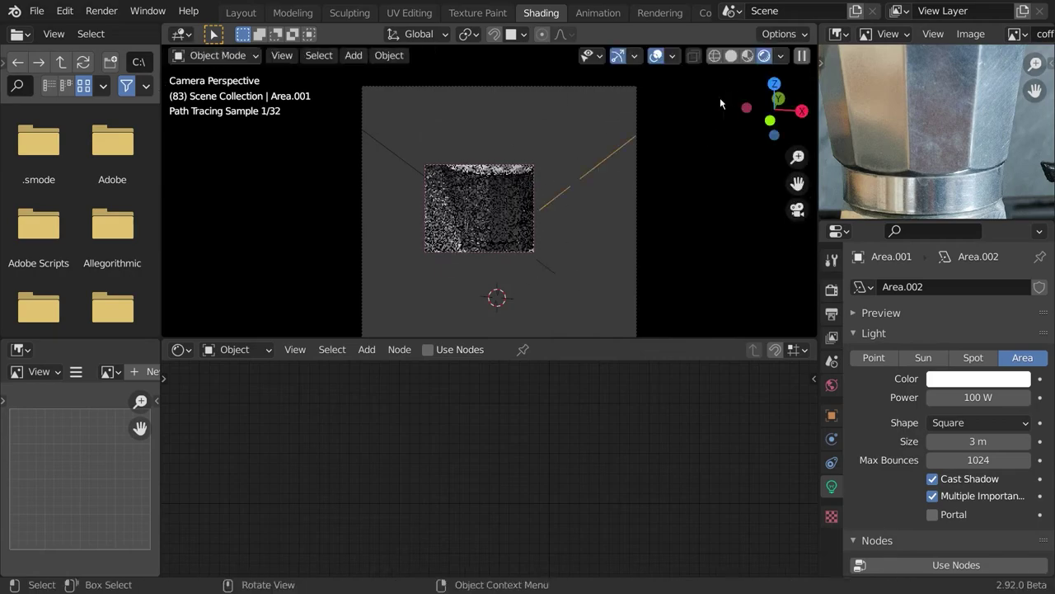
{"action": "left_click", "coordinate": [656, 169]}
- Add a ColorRamp between the metallic texture and the body's Metallic input, with the white stop at 0.592
{"action": "scroll", "coordinate": [594, 222], "scroll_direction": "up", "scroll_amount": 3}
{"action": "left_click", "coordinate": [547, 237]}
{"action": "key", "text": "shift+a"}
{"action": "middle_click_drag", "start_coordinate": [496, 413], "coordinate": [508, 457]}
{"action": "key", "text": "shift+a"}
{"action": "mouse_move", "coordinate": [406, 418]}
{"action": "left_click", "coordinate": [407, 399]}
{"action": "type", "text": "col"}
{"action": "left_click", "coordinate": [407, 431]}
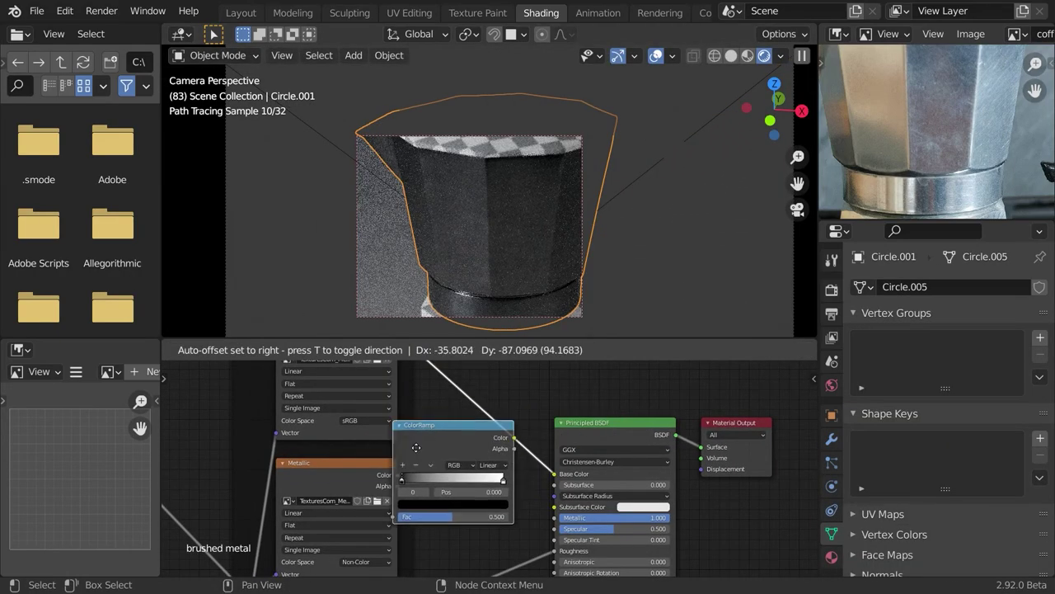
{"action": "left_click", "coordinate": [426, 462]}
{"action": "left_click_drag", "start_coordinate": [360, 476], "coordinate": [368, 559]}
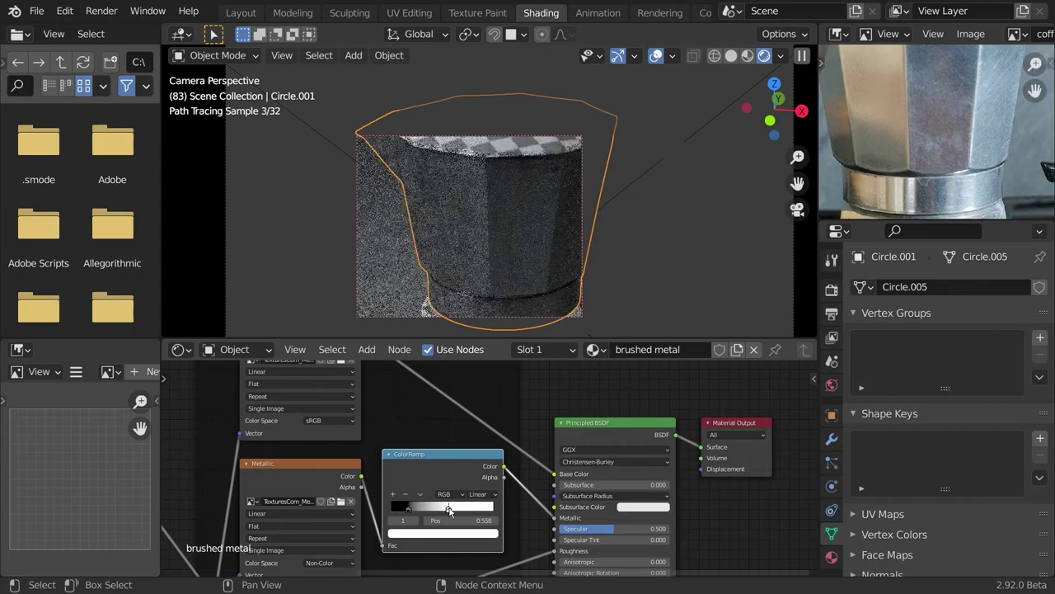
{"action": "left_click_drag", "start_coordinate": [449, 512], "coordinate": [453, 513]}
{"action": "scroll", "coordinate": [478, 278], "scroll_direction": "down", "scroll_amount": 2}
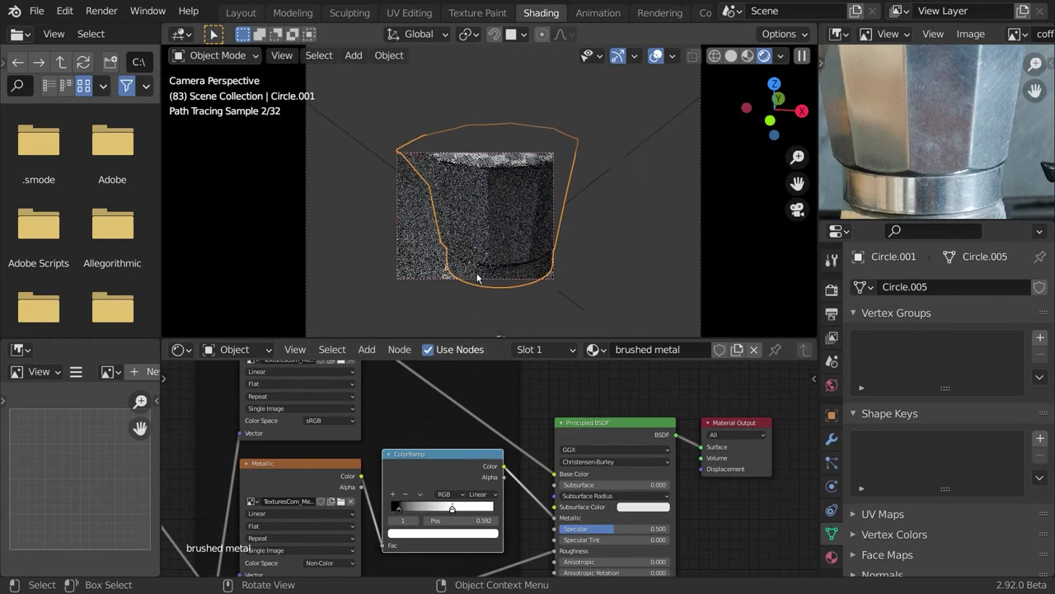
- Set the world HDRI background strength to 0.6
{"action": "left_click", "coordinate": [831, 385]}
{"action": "scroll", "coordinate": [958, 535], "scroll_direction": "down", "scroll_amount": 1}
{"action": "left_click", "coordinate": [961, 513]}
{"action": "type", "text": ".6"}
{"action": "key", "text": "Return"}
{"action": "scroll", "coordinate": [551, 255], "scroll_direction": "up", "scroll_amount": 1}
{"action": "scroll", "coordinate": [551, 256], "scroll_direction": "up", "scroll_amount": 1}
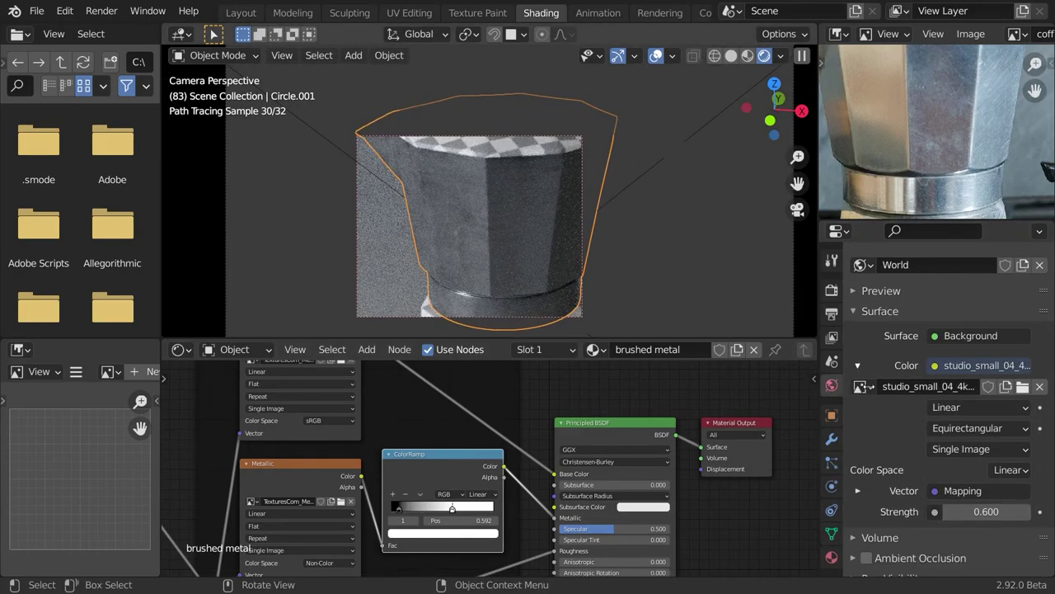
{"action": "middle_click_drag", "start_coordinate": [379, 438], "coordinate": [536, 391]}
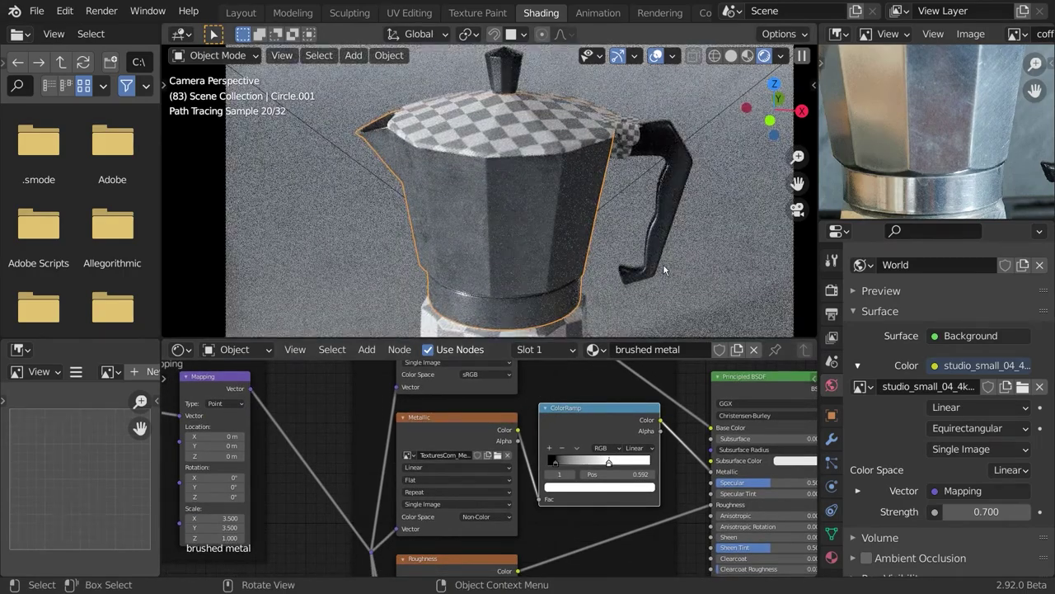
- Limit the viewport render to a region over the pot body and set the brushed metal's Normal Map strength to 0.4
{"action": "mouse_move", "coordinate": [601, 526]}
{"action": "middle_mouse_down"}
{"action": "mouse_move", "coordinate": [547, 417]}
{"action": "mouse_move", "coordinate": [544, 426]}
{"action": "middle_mouse_up"}
{"action": "key", "text": "ctrl+b"}
{"action": "mouse_move", "coordinate": [410, 124]}
{"action": "left_mouse_down"}
{"action": "mouse_move", "coordinate": [525, 297]}
{"action": "mouse_move", "coordinate": [542, 298]}
{"action": "left_mouse_up"}
{"action": "middle_click_drag", "start_coordinate": [588, 490], "coordinate": [562, 569]}
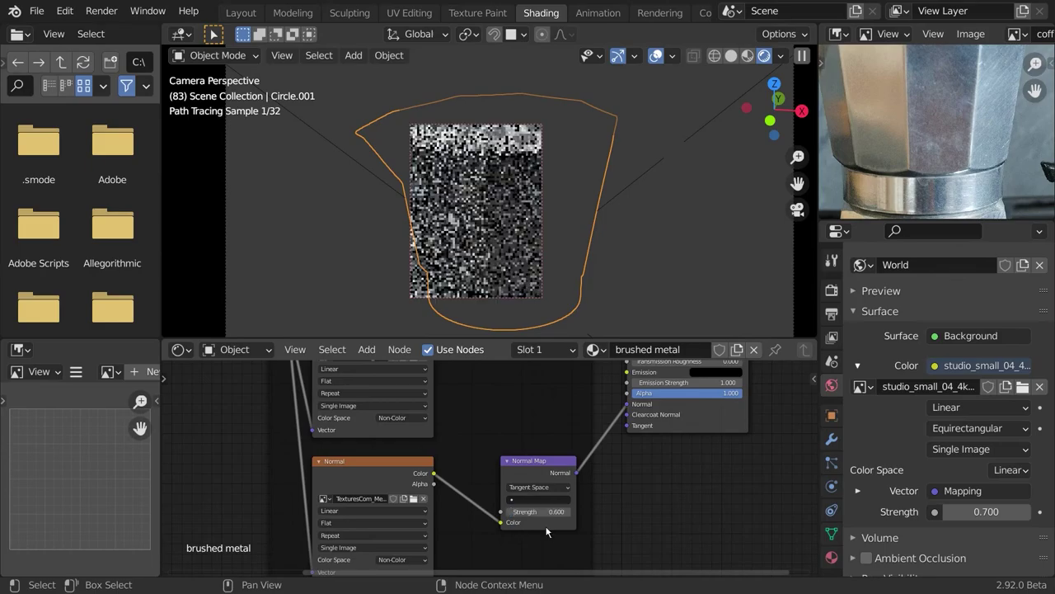
{"action": "left_click", "coordinate": [533, 509]}
{"action": "scroll", "coordinate": [549, 285], "scroll_direction": "up", "scroll_amount": 1}
{"action": "left_click", "coordinate": [544, 487]}
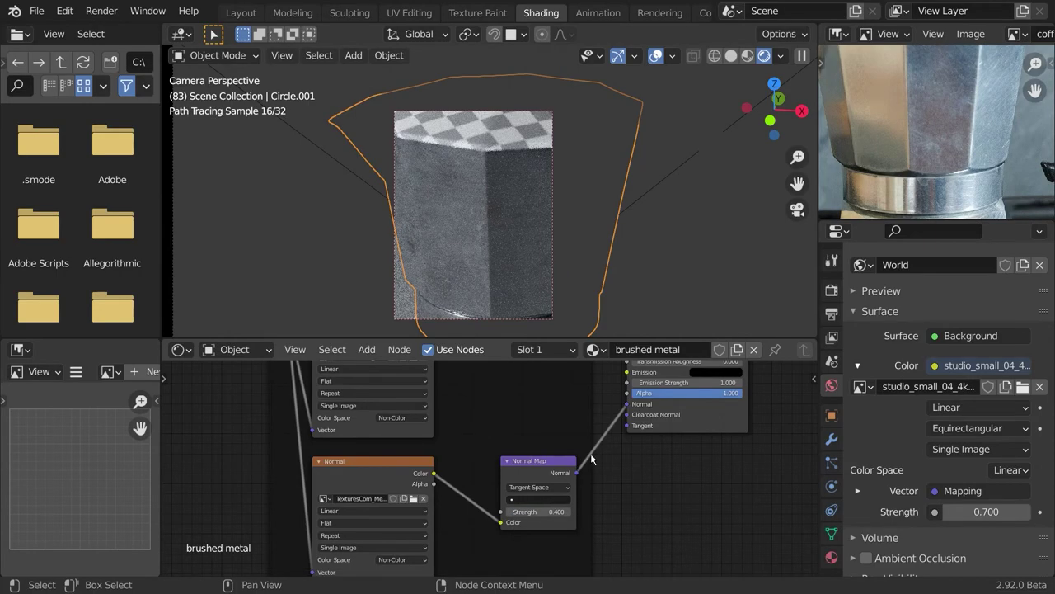
- Set the Normal Map strength to 1.4, trying Object Space before returning the node to Tangent Space
{"action": "middle_click_drag", "start_coordinate": [569, 165], "coordinate": [566, 196]}
{"action": "scroll", "coordinate": [587, 196], "scroll_direction": "up", "scroll_amount": 2}
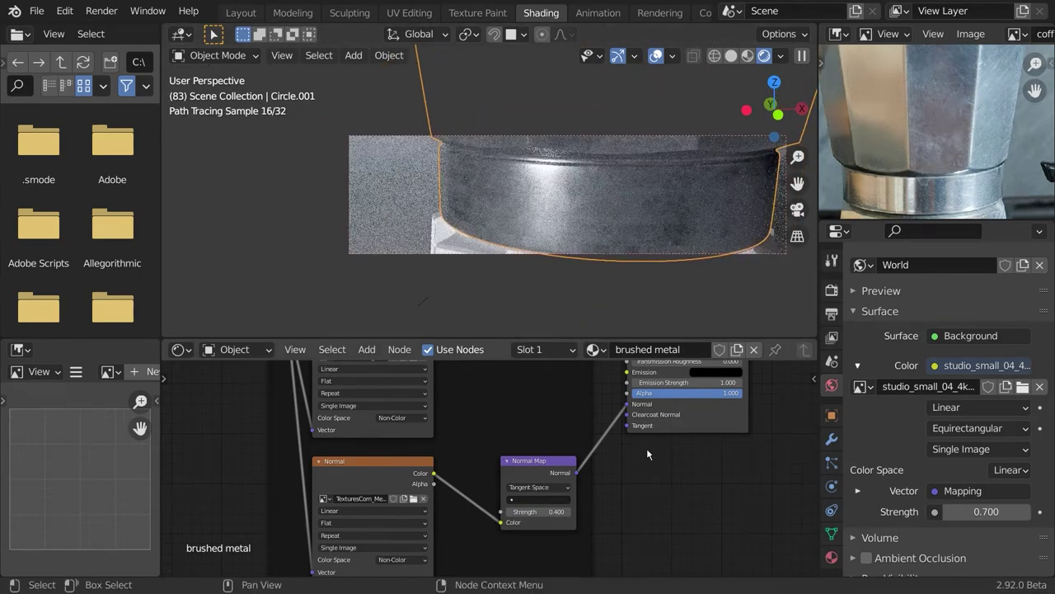
{"action": "left_click", "coordinate": [538, 488]}
{"action": "left_click", "coordinate": [537, 509]}
{"action": "left_click_drag", "start_coordinate": [535, 501], "coordinate": [565, 500]}
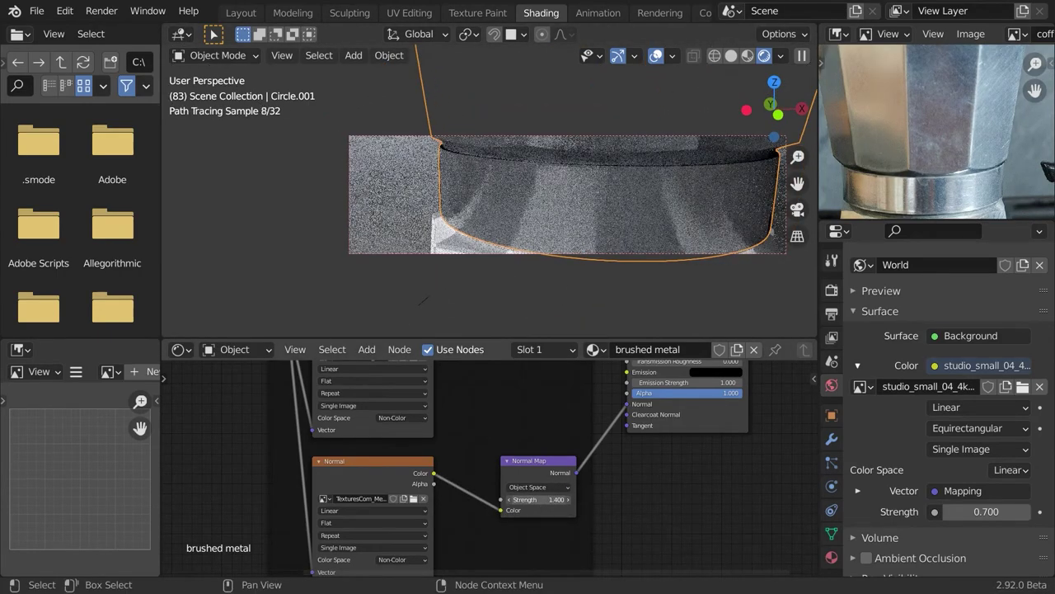
{"action": "scroll", "coordinate": [565, 198], "scroll_direction": "down", "scroll_amount": 1}
{"action": "middle_click_drag", "start_coordinate": [565, 197], "coordinate": [563, 281], "text": "shift"}
{"action": "left_click", "coordinate": [540, 488]}
{"action": "left_click", "coordinate": [539, 499]}
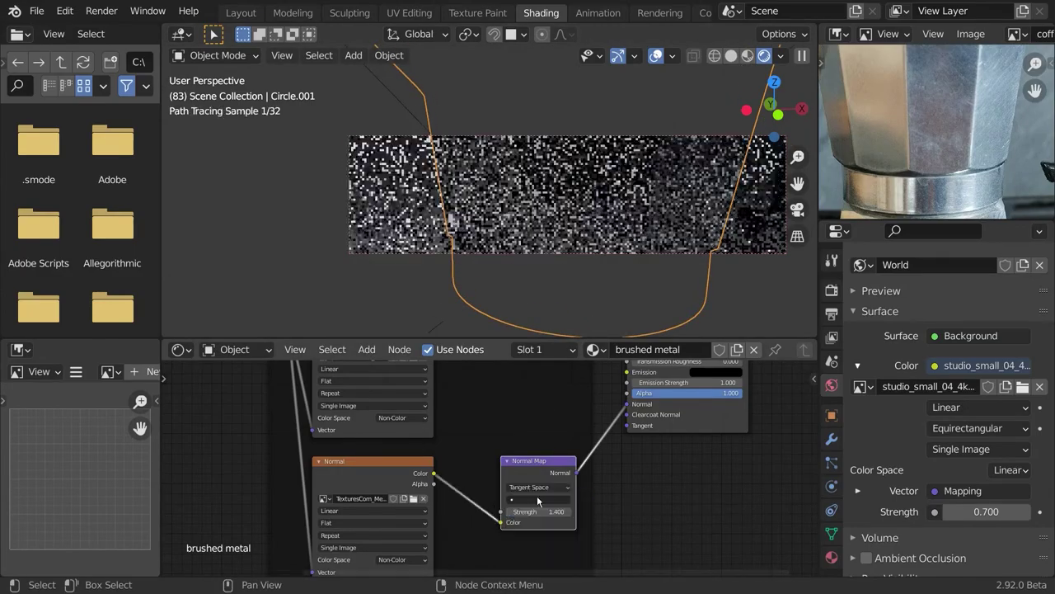
- Insert an RGB Curves node before Base Color with points at about 0.494/0.706 and 0.202/0.226, and save the file
{"action": "key", "text": "KP_0"}
{"action": "middle_click_drag", "start_coordinate": [559, 407], "coordinate": [555, 503]}
{"action": "key", "text": "shift+a"}
{"action": "type", "text": "s"}
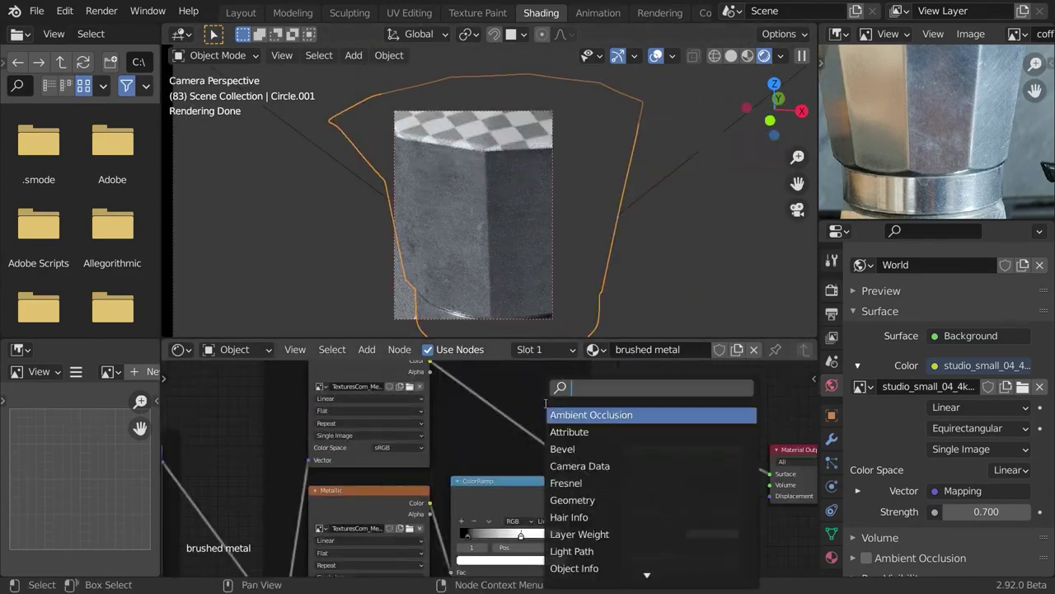
{"action": "type", "text": "cur"}
{"action": "key", "text": "Return"}
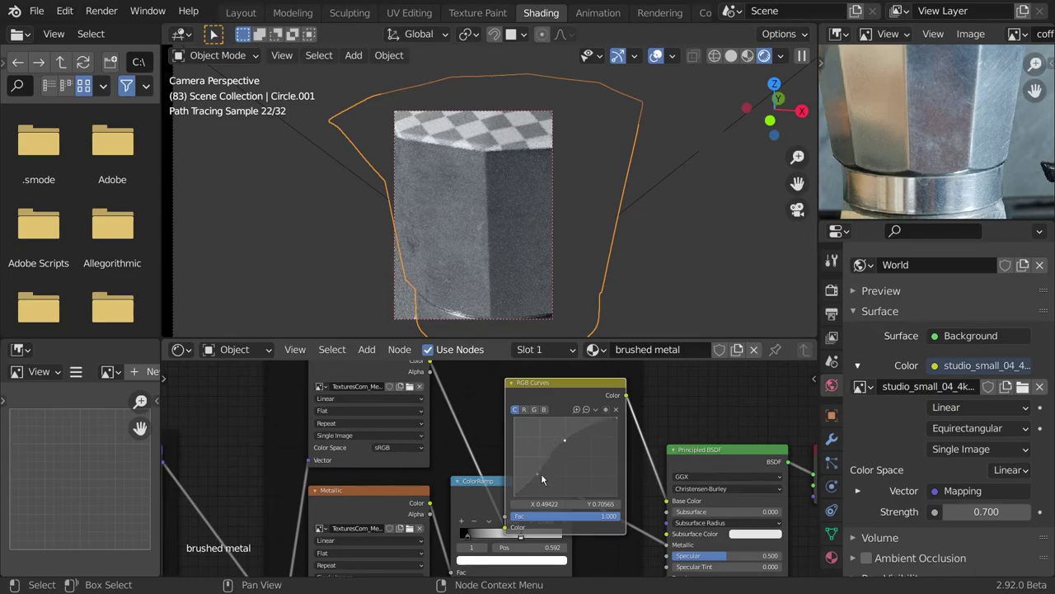
{"action": "key", "text": "ctrl+s"}
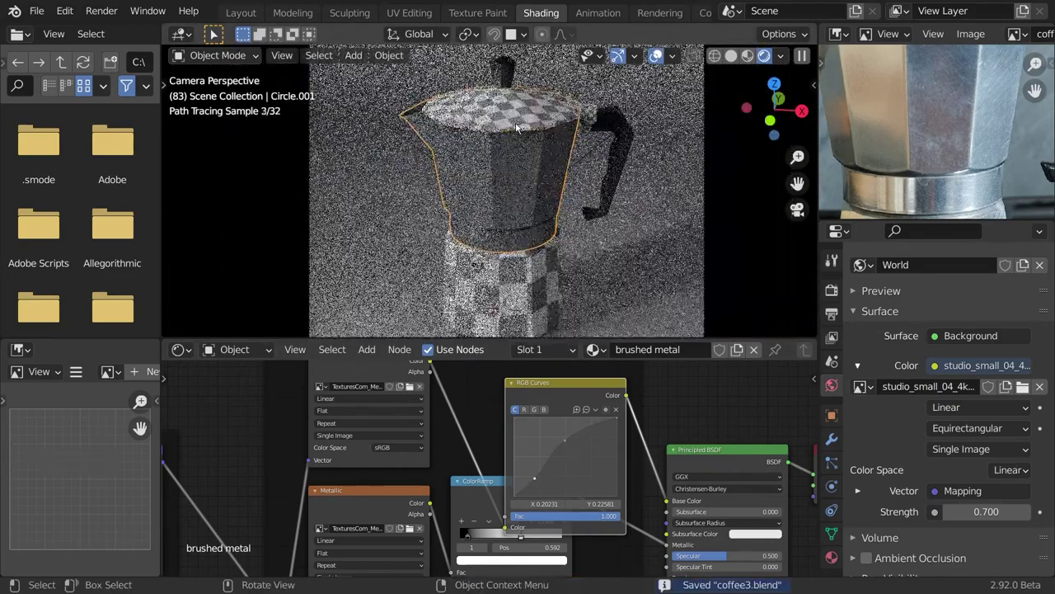
- Link the body's brushed metal material to the pot's lid and base
{"action": "left_click", "coordinate": [483, 268]}
{"action": "left_click", "coordinate": [508, 193], "text": "shift"}
{"action": "key", "text": "ctrl+l"}
{"action": "left_click", "coordinate": [514, 201]}
{"action": "left_click", "coordinate": [616, 225]}
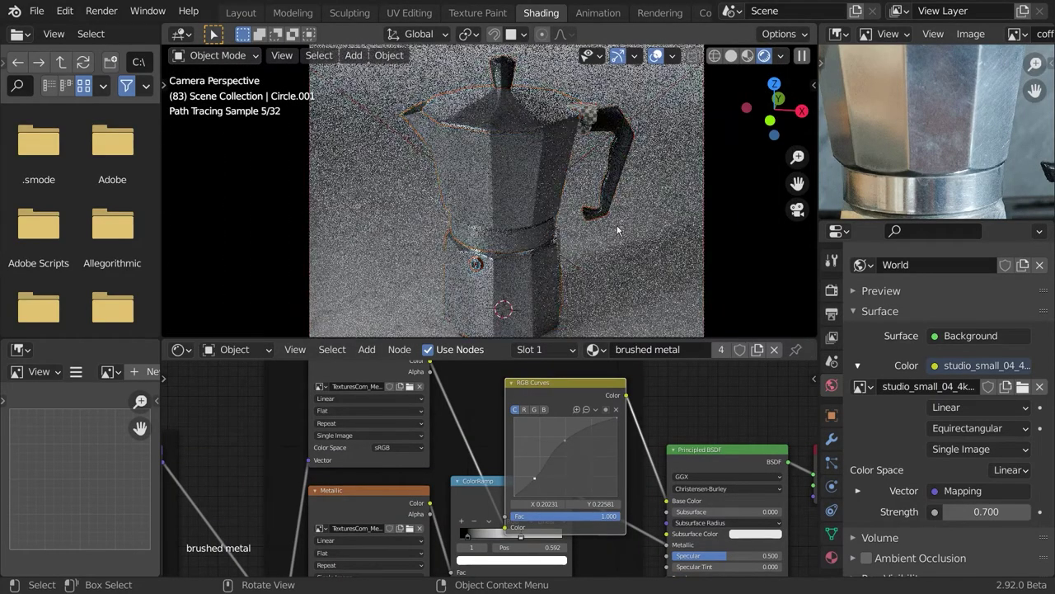
- Move the small block at the handle hinge slightly along Z and give the hinge parts the brushed metal material
{"action": "left_click", "coordinate": [587, 126]}
{"action": "key", "text": "z"}
{"action": "key", "text": "ctrl+space"}
{"action": "scroll", "coordinate": [667, 231], "scroll_direction": "up", "scroll_amount": 3}
{"action": "middle_click_drag", "start_coordinate": [667, 230], "coordinate": [534, 249], "text": "shift"}
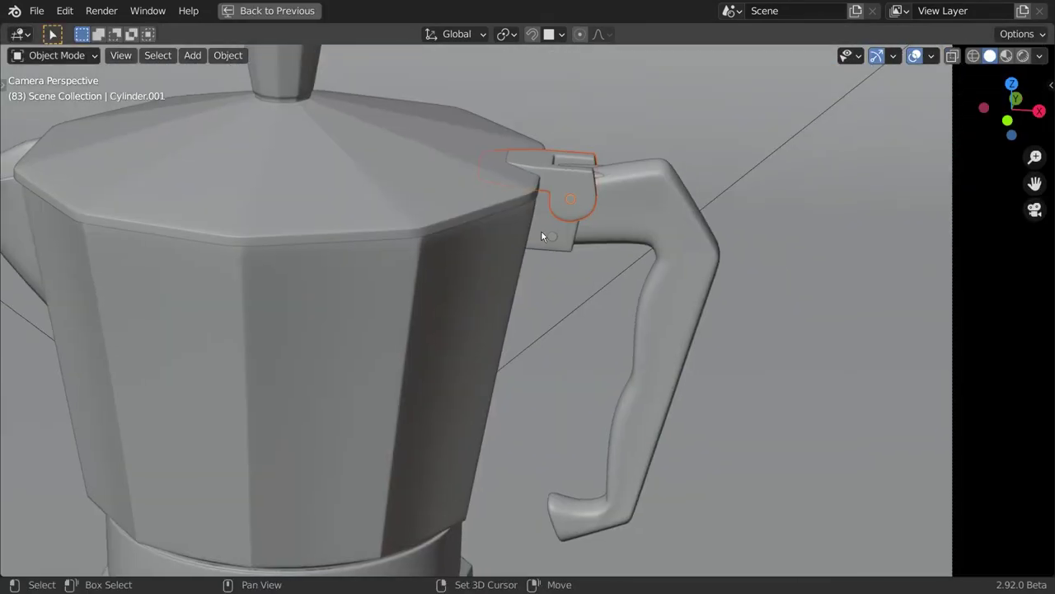
{"action": "left_click", "coordinate": [474, 250]}
{"action": "key", "text": "g"}
{"action": "key", "text": "z"}
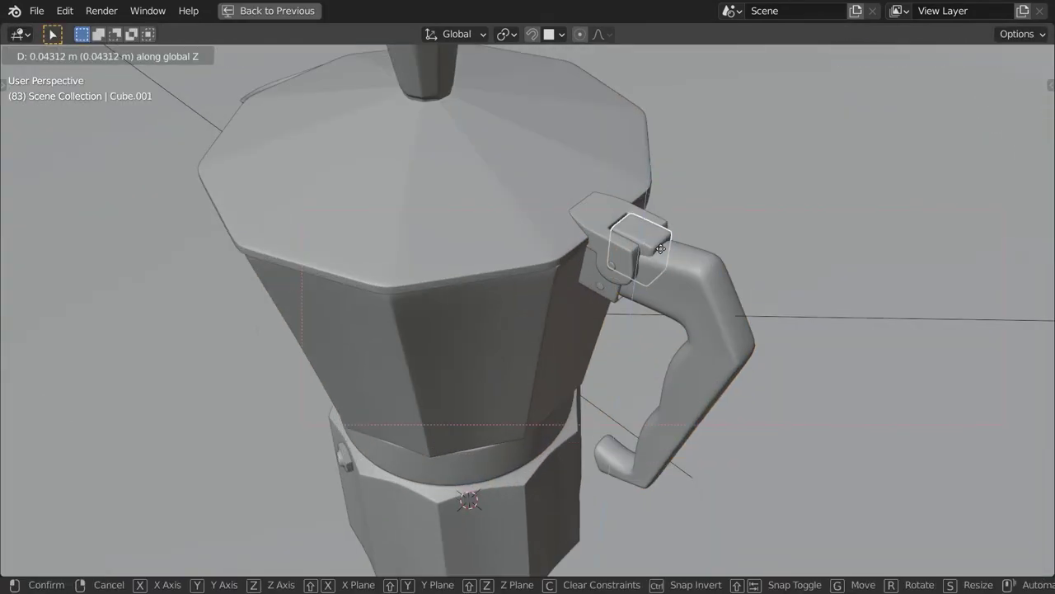
{"action": "left_click", "coordinate": [599, 241]}
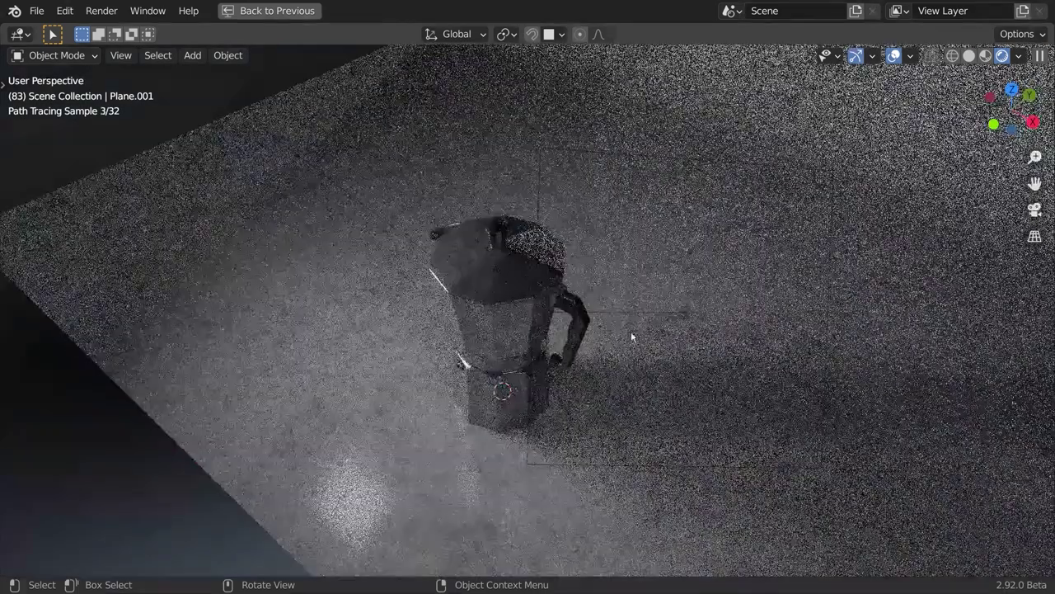
{"action": "key", "text": "KP_0"}
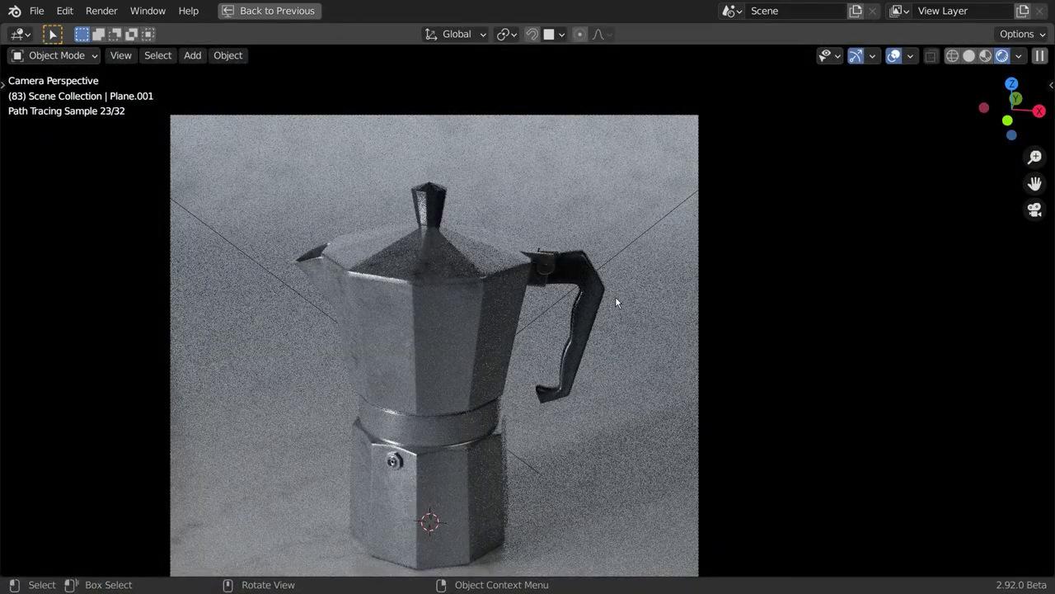
{"action": "key", "text": "ctrl+space"}
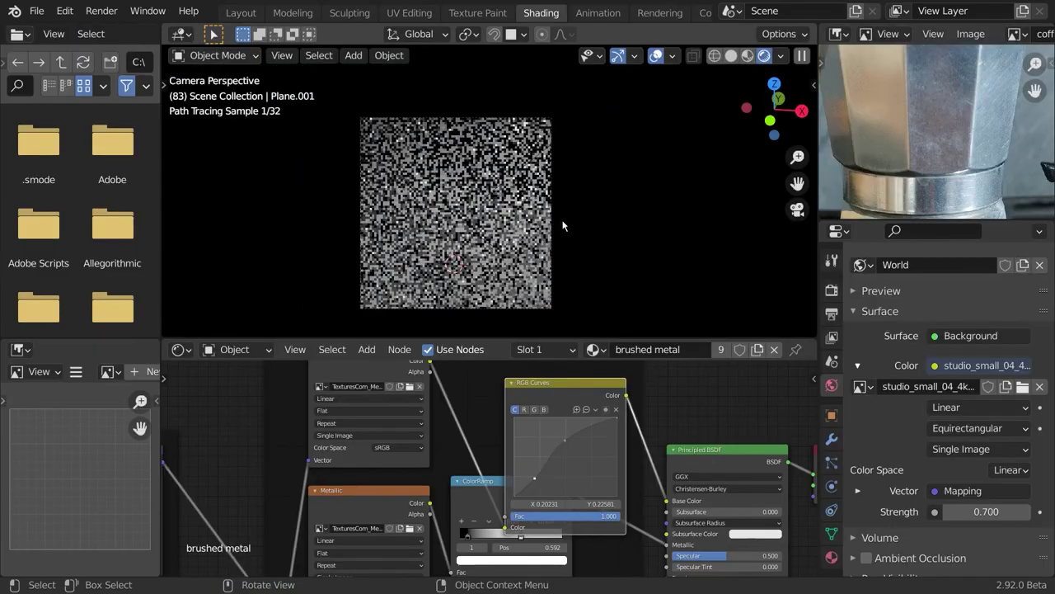
- Select the lid, limit the render to a region around the pot's upper part and reposition the RGB Curves node
{"action": "left_click", "coordinate": [440, 143]}
{"action": "key", "text": "ctrl+b"}
{"action": "left_click_drag", "start_coordinate": [347, 83], "coordinate": [512, 185]}
{"action": "middle_click_drag", "start_coordinate": [567, 449], "coordinate": [483, 448]}
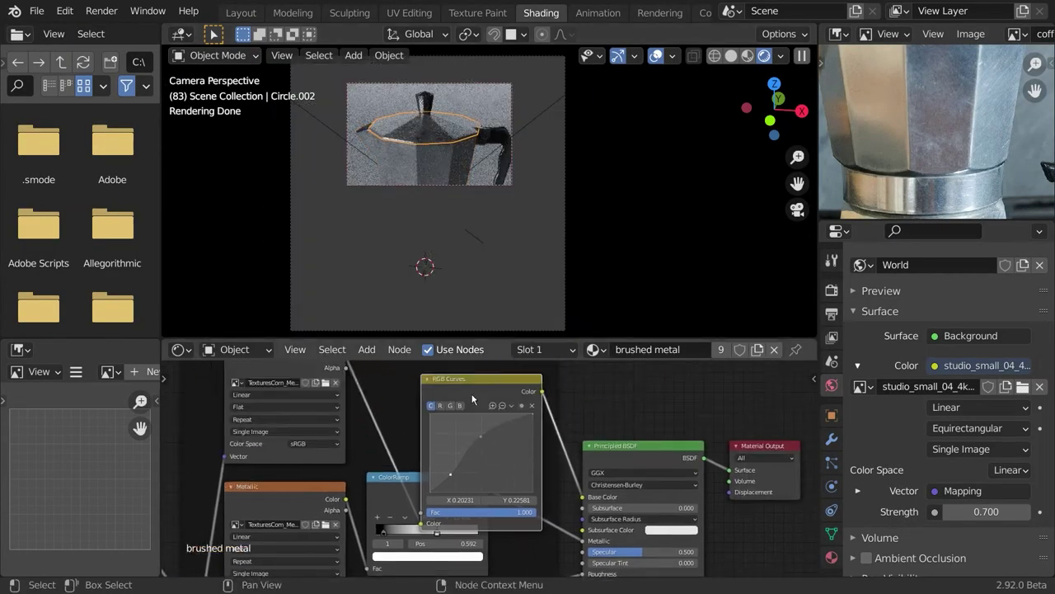
{"action": "key", "text": "g"}
{"action": "left_click", "coordinate": [488, 387]}
- Insert a Math node between the brushed metal's roughness texture and the Principled BSDF's Roughness input
{"action": "scroll", "coordinate": [502, 521], "scroll_direction": "up", "scroll_amount": 3}
{"action": "key", "text": "shift+a"}
{"action": "left_click", "coordinate": [521, 427]}
{"action": "type", "text": "math"}
{"action": "key", "text": "Return"}
{"action": "left_click", "coordinate": [504, 406]}
{"action": "scroll", "coordinate": [426, 253], "scroll_direction": "up", "scroll_amount": 1}
{"action": "left_click", "coordinate": [544, 444]}
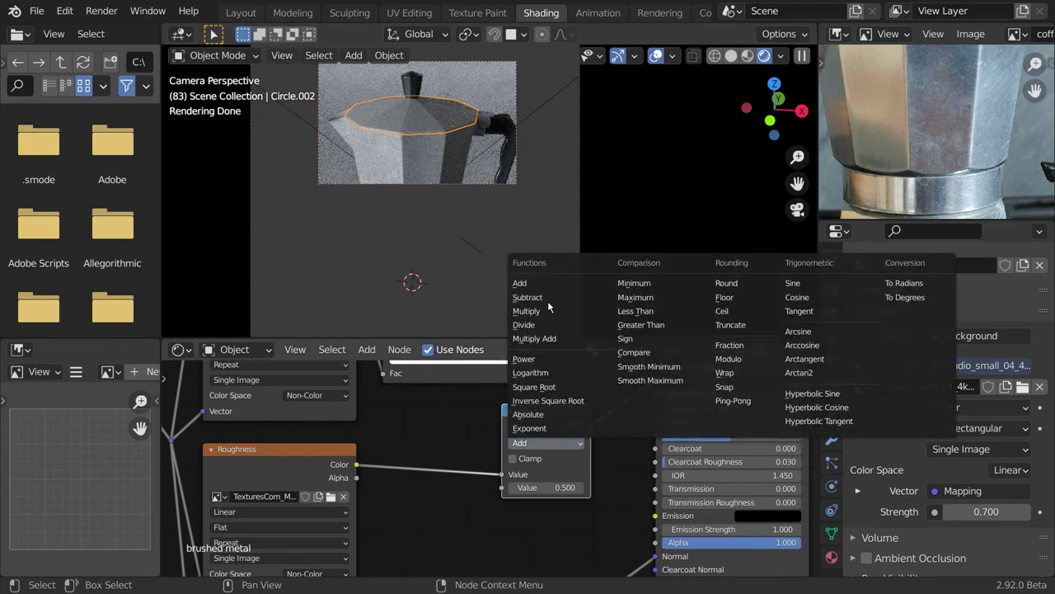
- Set the roughness Math node to Multiply with a value of 1.5 and save the file
{"action": "left_click", "coordinate": [548, 308]}
{"action": "double_click", "coordinate": [546, 487]}
{"action": "type", "text": "2"}
{"action": "key", "text": "alt+a"}
{"action": "scroll", "coordinate": [915, 144], "scroll_direction": "down", "scroll_amount": 3}
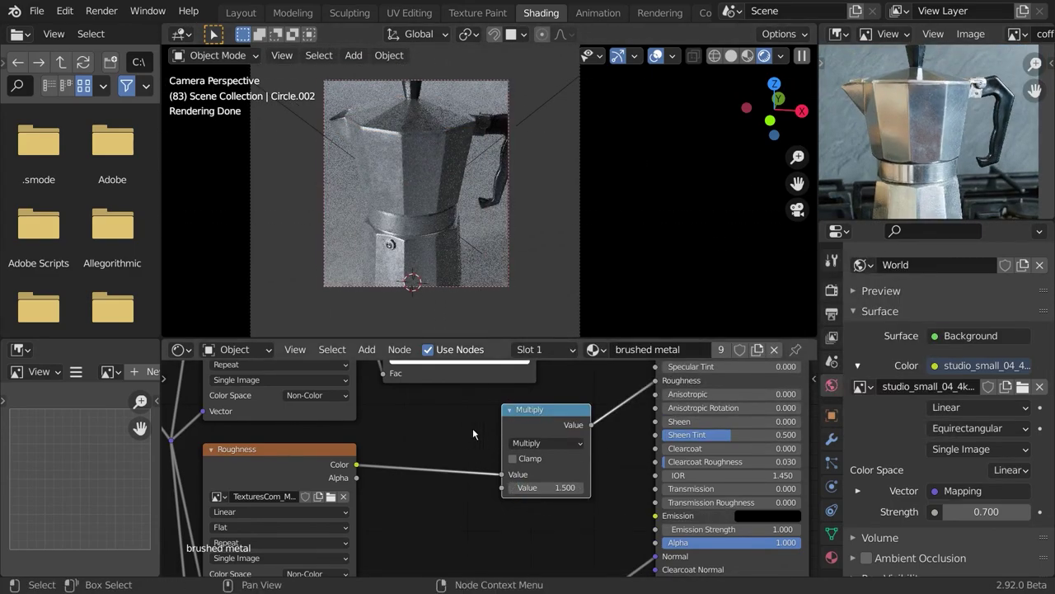
{"action": "middle_click_drag", "start_coordinate": [472, 429], "coordinate": [357, 524]}
{"action": "middle_click_drag", "start_coordinate": [753, 392], "coordinate": [699, 472]}
{"action": "key", "text": "ctrl+s"}
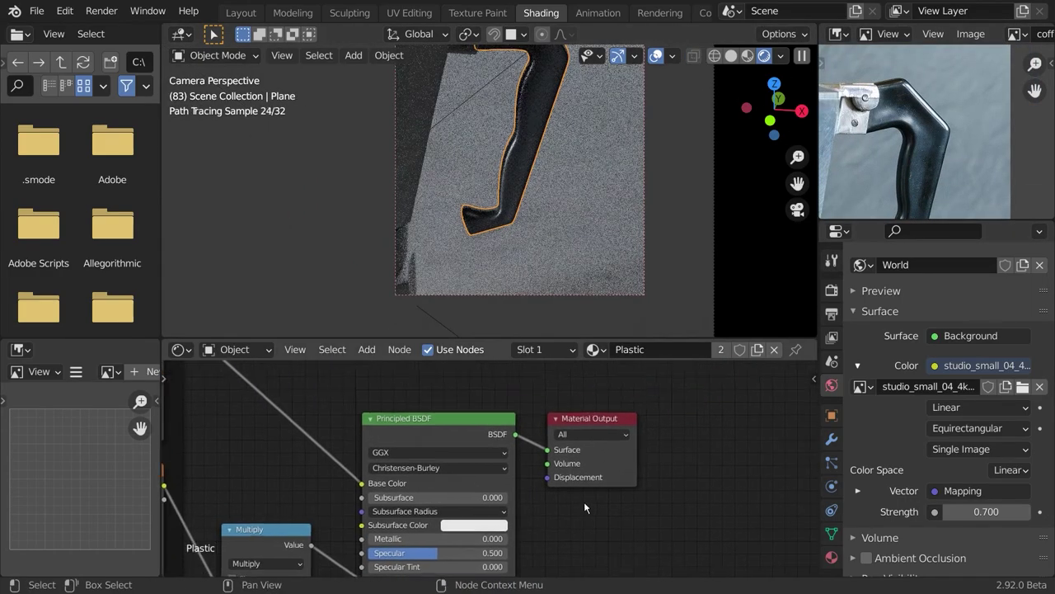
- Add a Diffuse BSDF to the handle's Plastic material and blend it with the Principled BSDF through a Mix Shader
{"action": "middle_click_drag", "start_coordinate": [583, 501], "coordinate": [184, 512]}
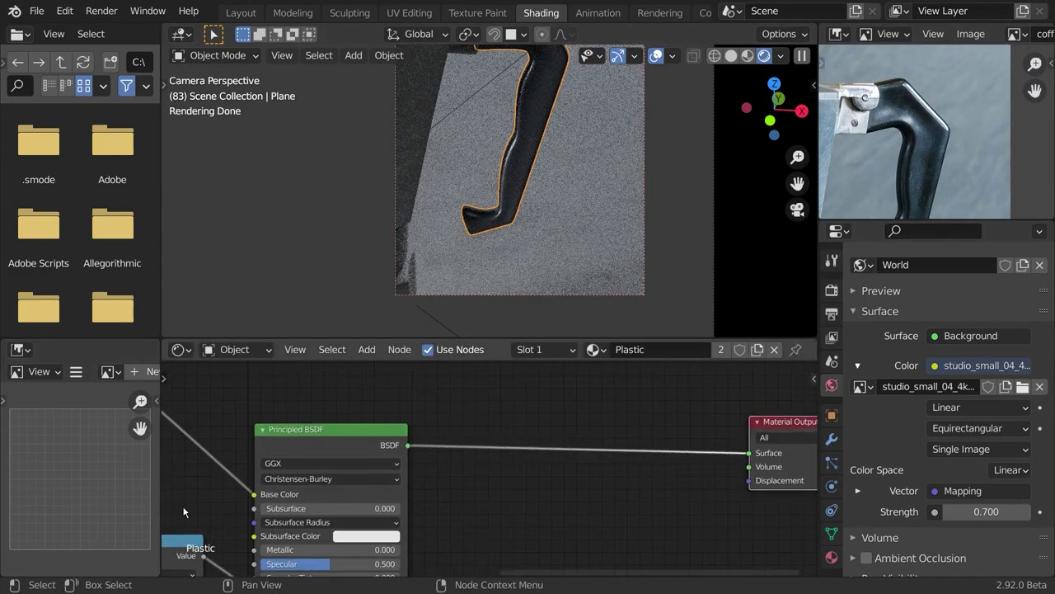
{"action": "type", "text": "diff"}
{"action": "key", "text": "Return"}
{"action": "left_click", "coordinate": [453, 507]}
{"action": "key", "text": "shift+a"}
{"action": "type", "text": "smix"}
{"action": "key", "text": "Return"}
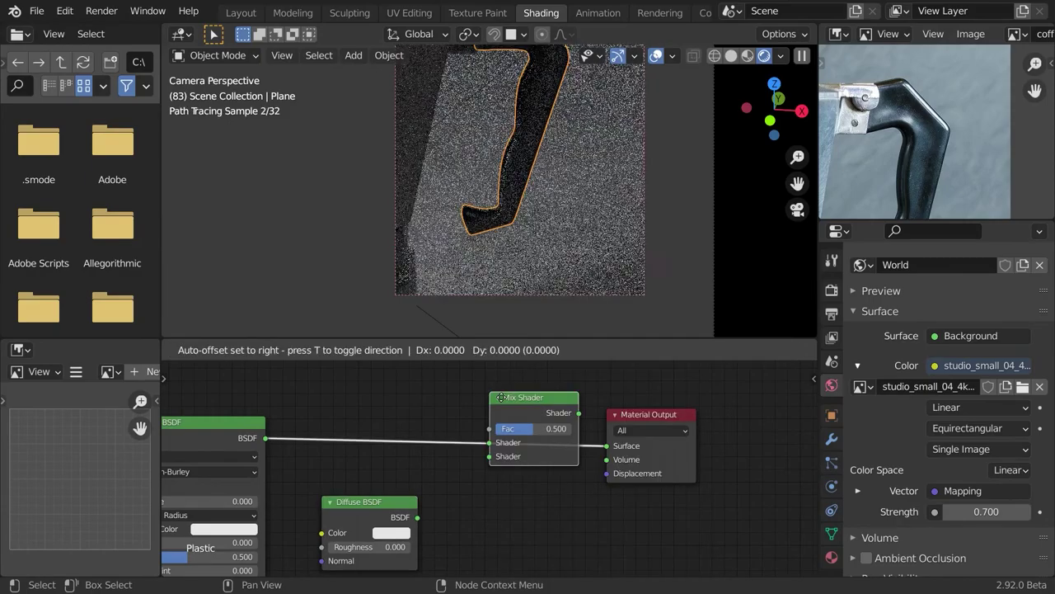
{"action": "left_click", "coordinate": [462, 406]}
{"action": "left_click_drag", "start_coordinate": [418, 516], "coordinate": [467, 471]}
- Add an Image Texture node to the Plastic material and load the TexturesCom DustOverlay image
{"action": "middle_click_drag", "start_coordinate": [418, 360], "coordinate": [463, 454]}
{"action": "key", "text": "Return"}
{"action": "left_click", "coordinate": [445, 398]}
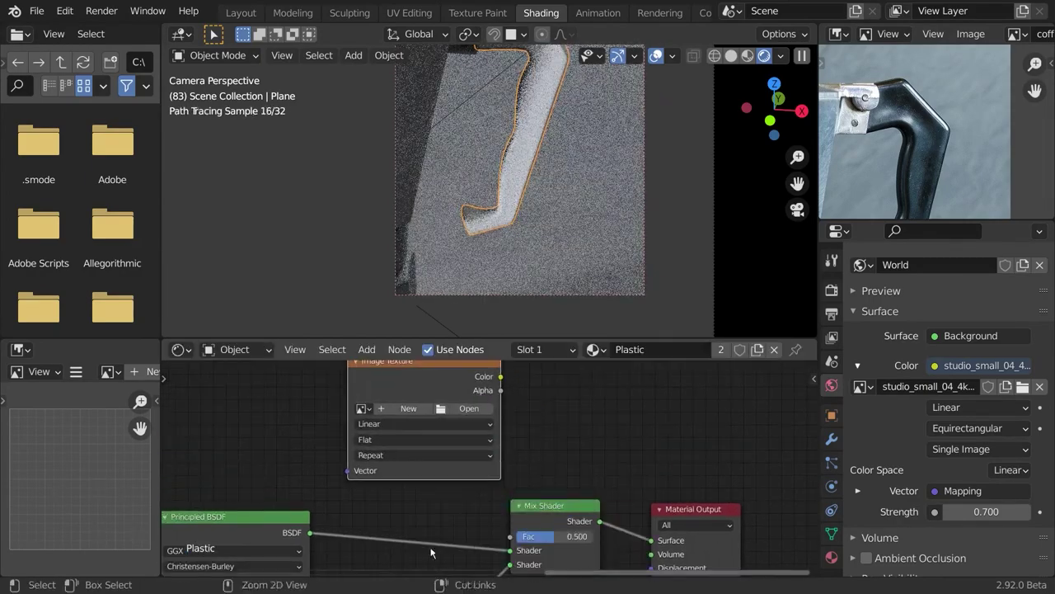
{"action": "left_click", "coordinate": [466, 408]}
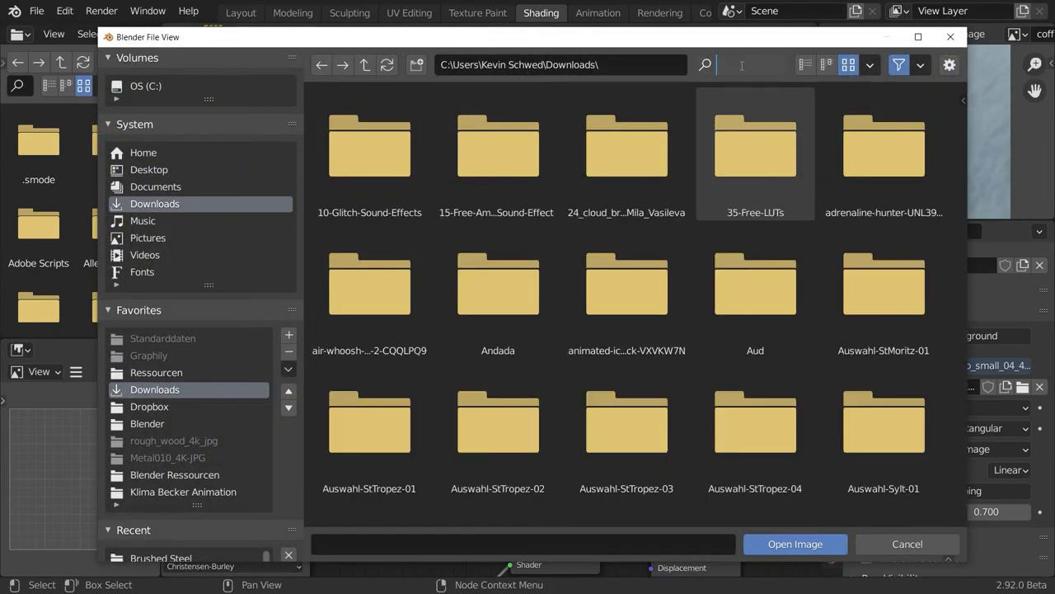
{"action": "type", "text": "text"}
{"action": "double_click", "coordinate": [389, 279]}
{"action": "double_click", "coordinate": [755, 148]}
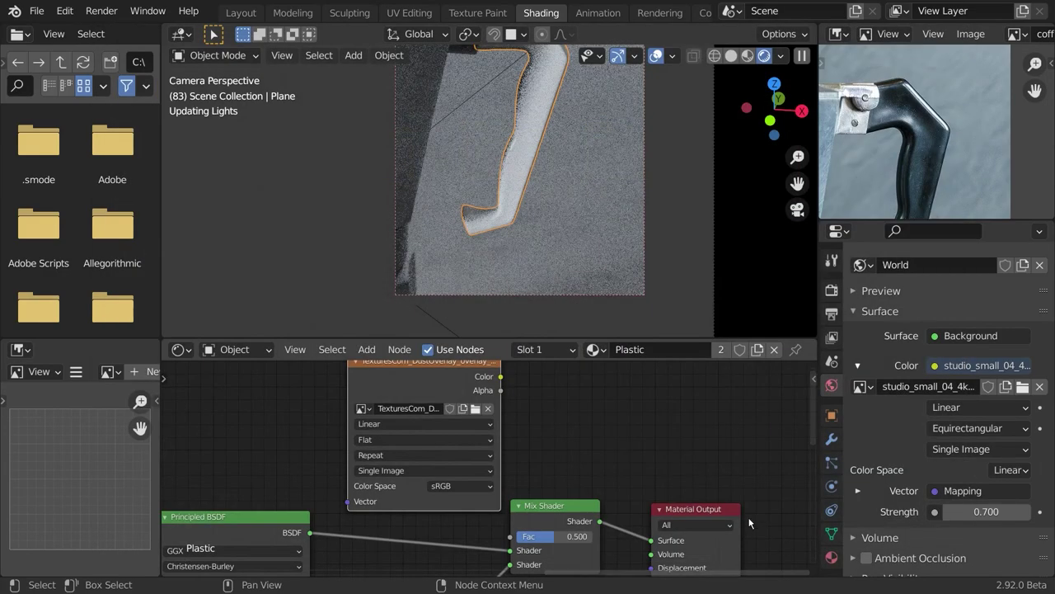
- Add mapping nodes to the dust texture with X and Y scale 3, connect its Color to the Mix Shader's Fac and collapse the nodes
{"action": "key", "text": "ctrl+t"}
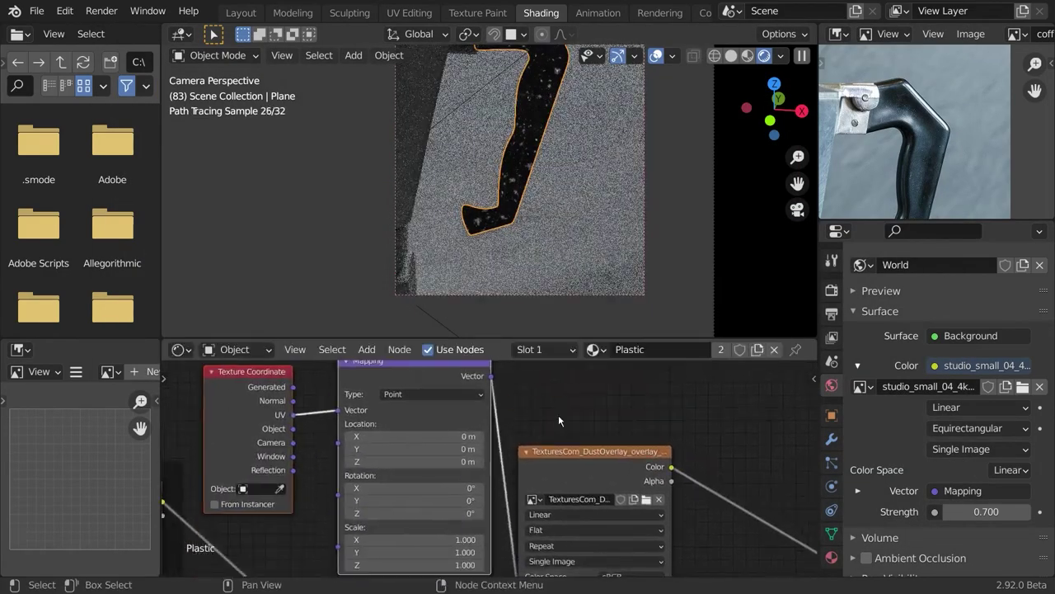
{"action": "left_click", "coordinate": [459, 512]}
{"action": "middle_click_drag", "start_coordinate": [709, 508], "coordinate": [521, 442]}
{"action": "left_click_drag", "start_coordinate": [499, 379], "coordinate": [541, 547]}
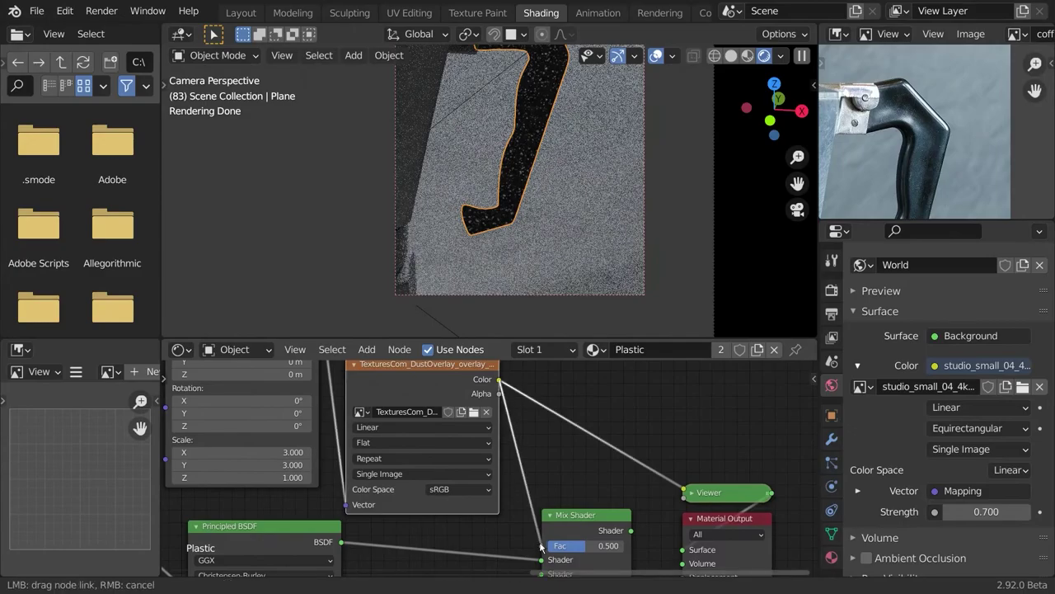
{"action": "middle_click_drag", "start_coordinate": [355, 375], "coordinate": [428, 433]}
{"action": "left_click", "coordinate": [426, 422]}
{"action": "middle_click_drag", "start_coordinate": [285, 371], "coordinate": [398, 473]}
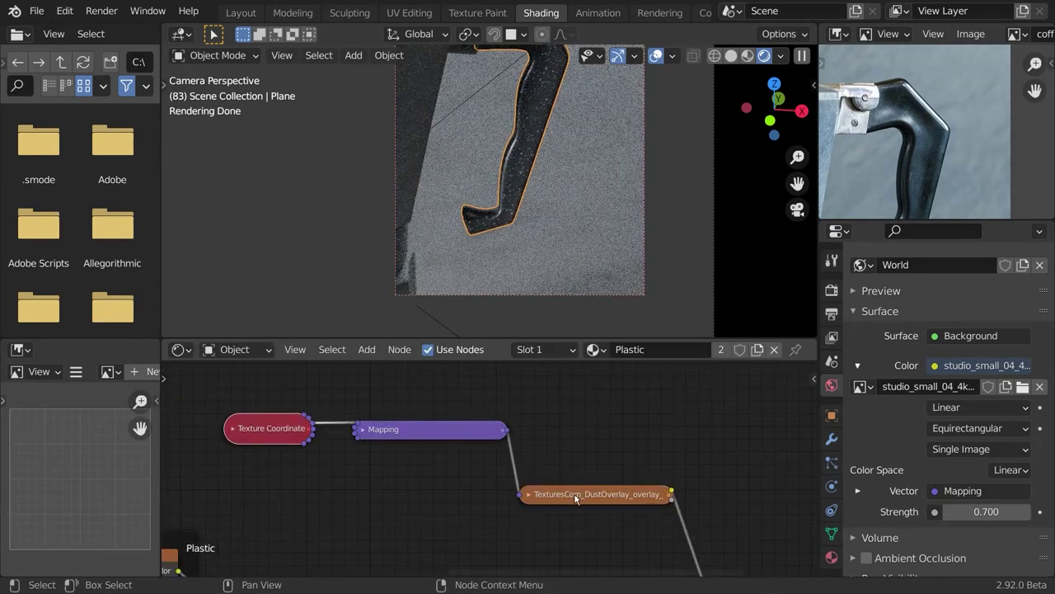
- Add and preview a Noise Texture feeding a ColorRamp, with the black stop at 0.439, and collapse the noise node
{"action": "type", "text": "noi"}
{"action": "key", "text": "Return"}
{"action": "left_click", "coordinate": [553, 408], "text": "ctrl+shift"}
{"action": "key", "text": "shift+a"}
{"action": "type", "text": "s"}
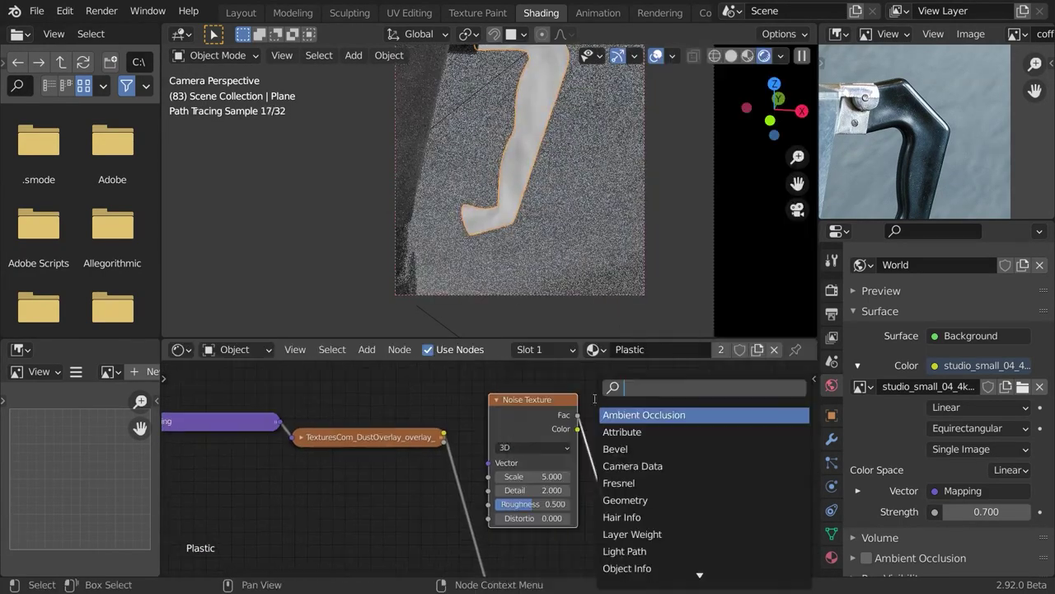
{"action": "type", "text": "col"}
{"action": "key", "text": "Return"}
{"action": "left_click", "coordinate": [598, 420]}
{"action": "left_click_drag", "start_coordinate": [643, 474], "coordinate": [712, 477]}
{"action": "left_click_drag", "start_coordinate": [531, 477], "coordinate": [565, 477]}
{"action": "left_click", "coordinate": [496, 399]}
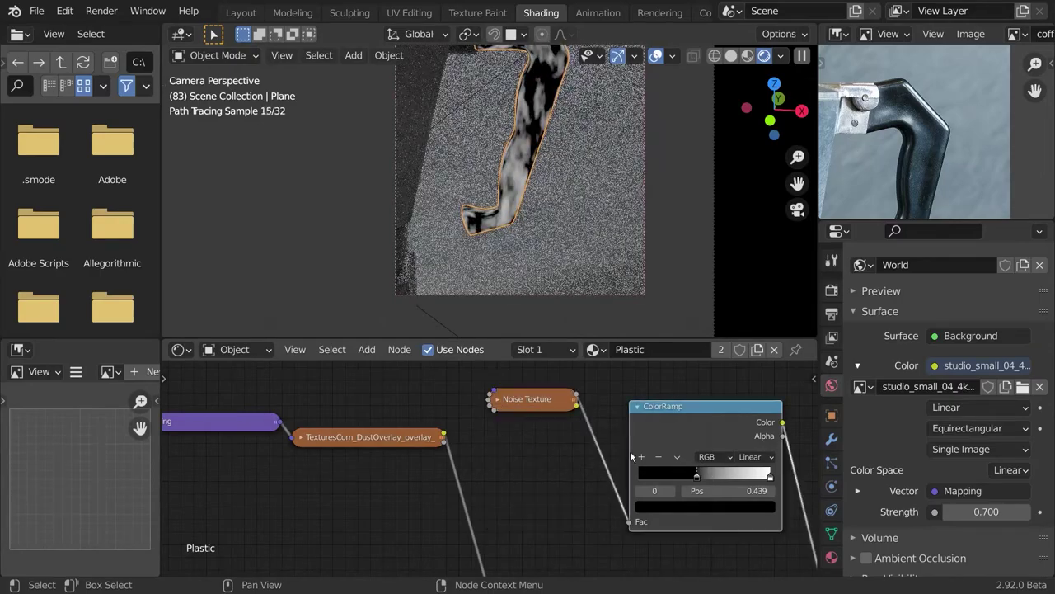
- Collapse the ColorRamp, arrange the noise nodes beside the dust texture and add a color Mix node after the ramp
{"action": "scroll", "coordinate": [629, 451], "scroll_direction": "down", "scroll_amount": 2}
{"action": "left_click", "coordinate": [591, 425]}
{"action": "left_click_drag", "start_coordinate": [629, 448], "coordinate": [519, 407]}
{"action": "left_click_drag", "start_coordinate": [528, 423], "coordinate": [369, 399]}
{"action": "middle_click_drag", "start_coordinate": [567, 492], "coordinate": [516, 460]}
{"action": "left_click", "coordinate": [467, 432]}
{"action": "left_click", "coordinate": [513, 428]}
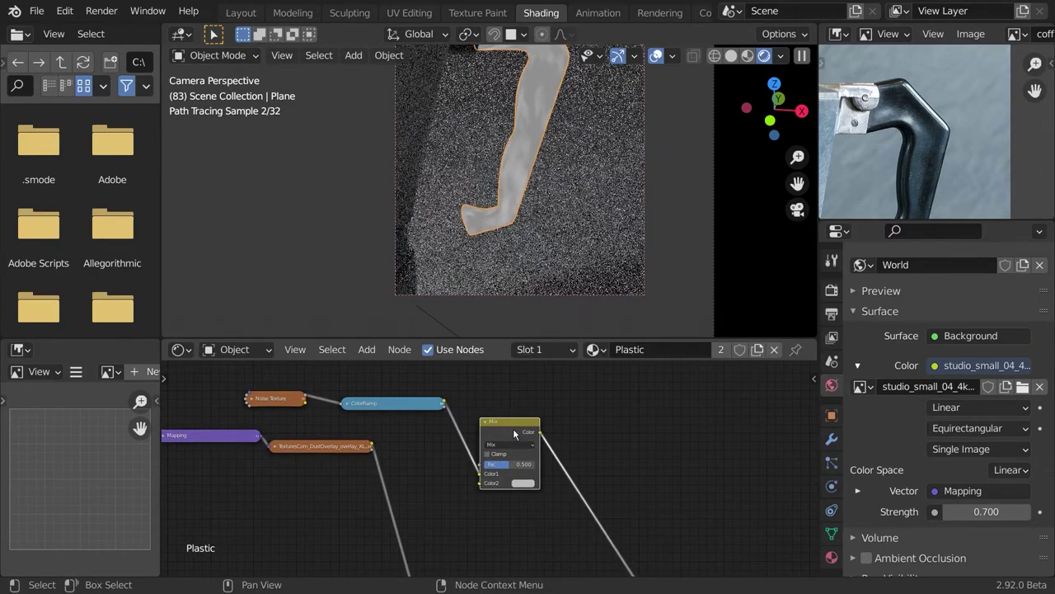
- Feed the ColorRamp into the Mix node's Fac and the dust overlay into Color1, and set Color2 to black
{"action": "scroll", "coordinate": [482, 483], "scroll_direction": "up", "scroll_amount": 1}
{"action": "left_click_drag", "start_coordinate": [482, 483], "coordinate": [476, 475]}
{"action": "left_click", "coordinate": [533, 487]}
{"action": "left_click_drag", "start_coordinate": [609, 375], "coordinate": [608, 422]}
- Set the noise ColorRamp's black stop to 0.014 and its white stop to 0.613
{"action": "scroll", "coordinate": [600, 467], "scroll_direction": "up", "scroll_amount": 4}
{"action": "middle_click_drag", "start_coordinate": [600, 467], "coordinate": [627, 523]}
{"action": "left_click", "coordinate": [228, 411]}
{"action": "left_click_drag", "start_coordinate": [302, 493], "coordinate": [277, 493]}
{"action": "left_click_drag", "start_coordinate": [383, 494], "coordinate": [238, 493]}
{"action": "scroll", "coordinate": [330, 305], "scroll_direction": "down", "scroll_amount": 1}
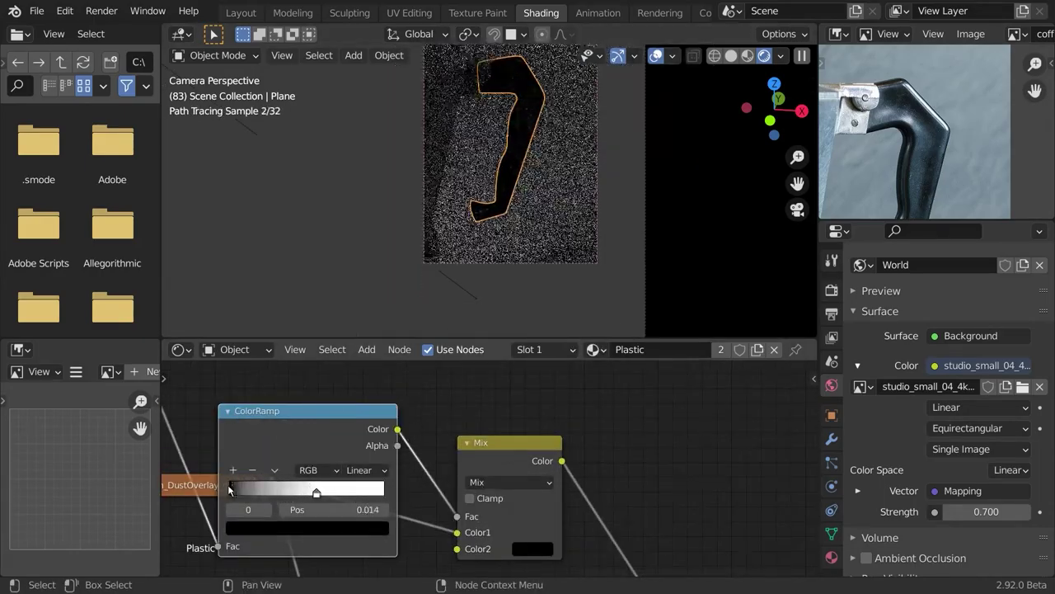
{"action": "scroll", "coordinate": [305, 305], "scroll_direction": "up", "scroll_amount": 2}
{"action": "left_click_drag", "start_coordinate": [317, 493], "coordinate": [325, 493]}
{"action": "scroll", "coordinate": [659, 550], "scroll_direction": "down", "scroll_amount": 2}
- Connect the color Mix output to the Mix Shader's Fac and preview the shader result on the handle
{"action": "middle_click_drag", "start_coordinate": [660, 551], "coordinate": [493, 451]}
{"action": "middle_click_drag", "start_coordinate": [431, 404], "coordinate": [434, 385]}
{"action": "scroll", "coordinate": [434, 385], "scroll_direction": "down", "scroll_amount": 1}
{"action": "left_click_drag", "start_coordinate": [428, 376], "coordinate": [311, 565]}
{"action": "left_click", "coordinate": [342, 551], "text": "ctrl+shift"}
{"action": "middle_click_drag", "start_coordinate": [617, 126], "coordinate": [380, 216], "text": "shift"}
{"action": "scroll", "coordinate": [574, 178], "scroll_direction": "down", "scroll_amount": 4}
{"action": "key", "text": "a"}
{"action": "key", "text": "a"}
{"action": "scroll", "coordinate": [641, 198], "scroll_direction": "up", "scroll_amount": 6}
- Set the dust texture's Mapping scale to 4 in X and Y
{"action": "middle_click_drag", "start_coordinate": [370, 408], "coordinate": [712, 449]}
{"action": "left_click", "coordinate": [305, 423]}
{"action": "left_click_drag", "start_coordinate": [452, 542], "coordinate": [452, 551]}
{"action": "type", "text": "4"}
{"action": "key", "text": "Return"}
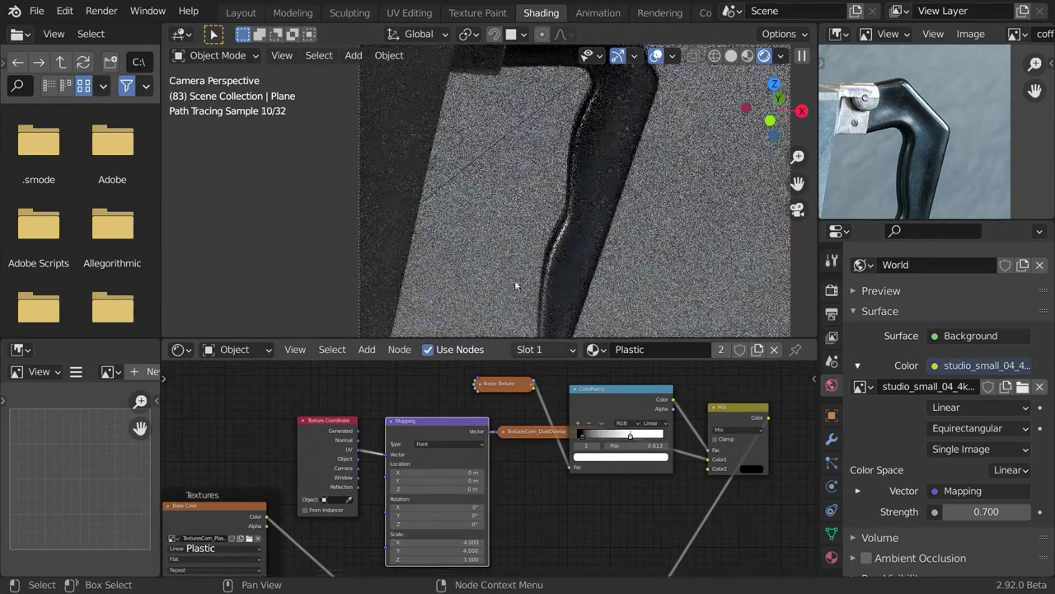
- Insert a Multiply Math node with a value of 0.7 between the dust mask and the Mix Shader's Fac
{"action": "middle_click_drag", "start_coordinate": [730, 549], "coordinate": [487, 434]}
{"action": "type", "text": "math"}
{"action": "key", "text": "Return"}
{"action": "left_click", "coordinate": [464, 412]}
{"action": "left_click", "coordinate": [581, 433]}
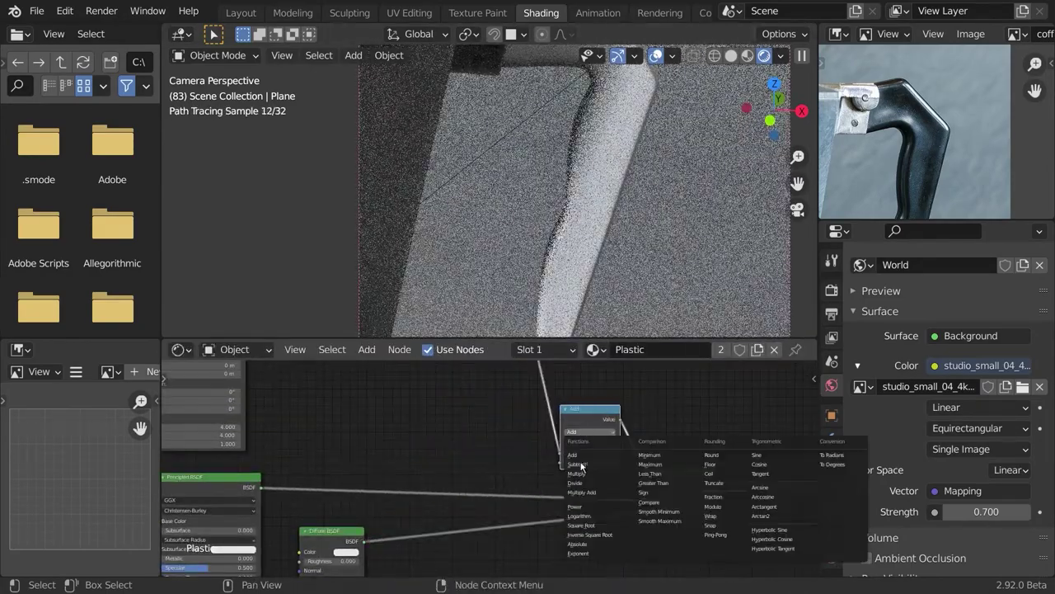
{"action": "left_click", "coordinate": [581, 474]}
{"action": "left_click", "coordinate": [582, 461]}
{"action": "type", "text": ".7"}
{"action": "key", "text": "Return"}
{"action": "scroll", "coordinate": [527, 264], "scroll_direction": "down", "scroll_amount": 3}
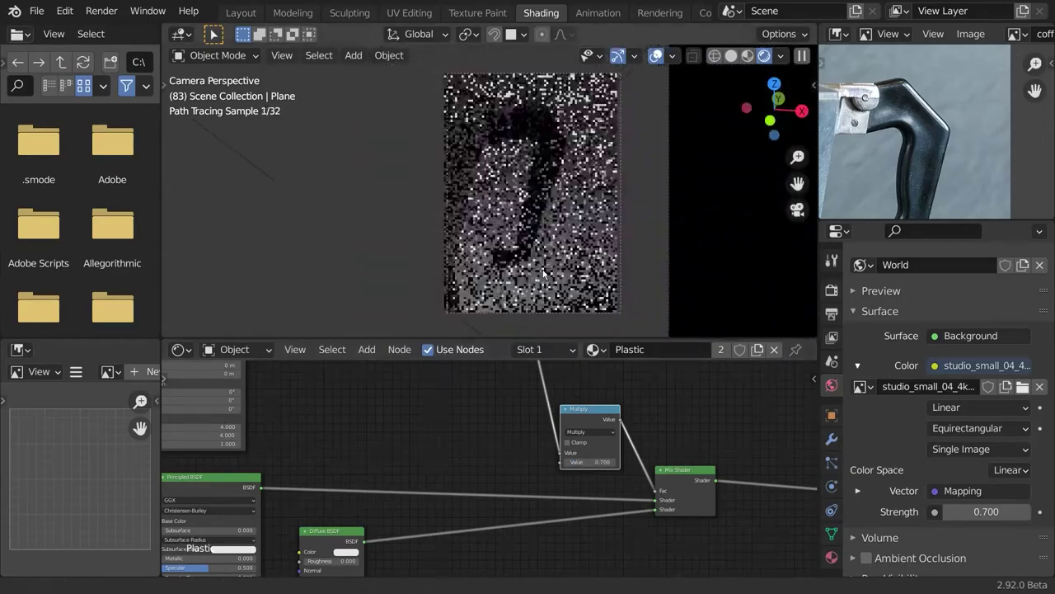
- Clear the handle's render region and set a new one around the lid knob
{"action": "key", "text": "ctrl+alt+b"}
{"action": "scroll", "coordinate": [499, 273], "scroll_direction": "down", "scroll_amount": 4}
{"action": "key", "text": "ctrl+b"}
{"action": "left_click_drag", "start_coordinate": [441, 103], "coordinate": [493, 147]}
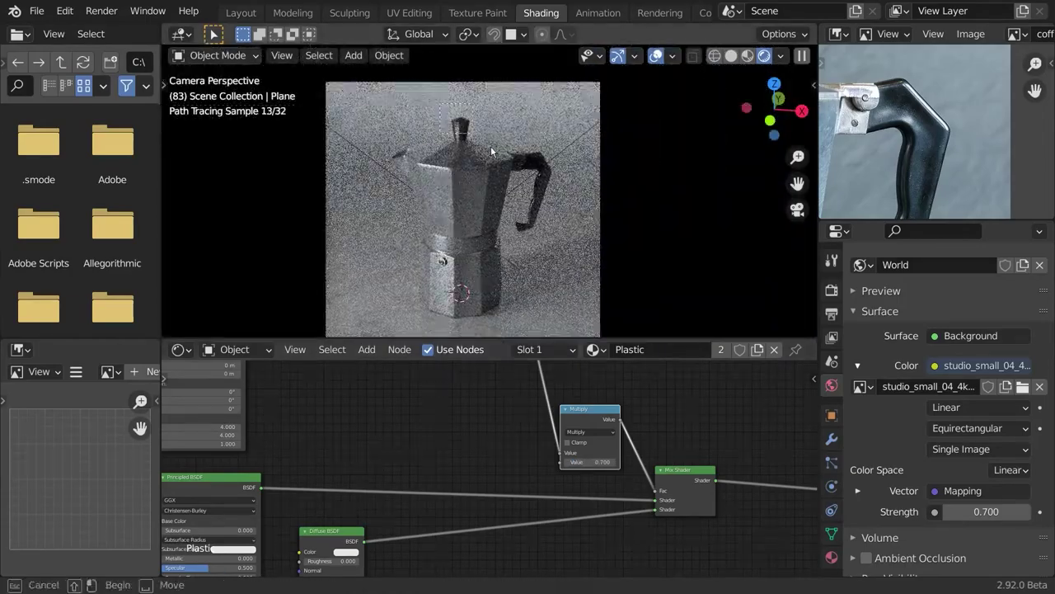
{"action": "scroll", "coordinate": [472, 146], "scroll_direction": "up", "scroll_amount": 7}
{"action": "middle_click_drag", "start_coordinate": [471, 146], "coordinate": [528, 289], "text": "shift"}
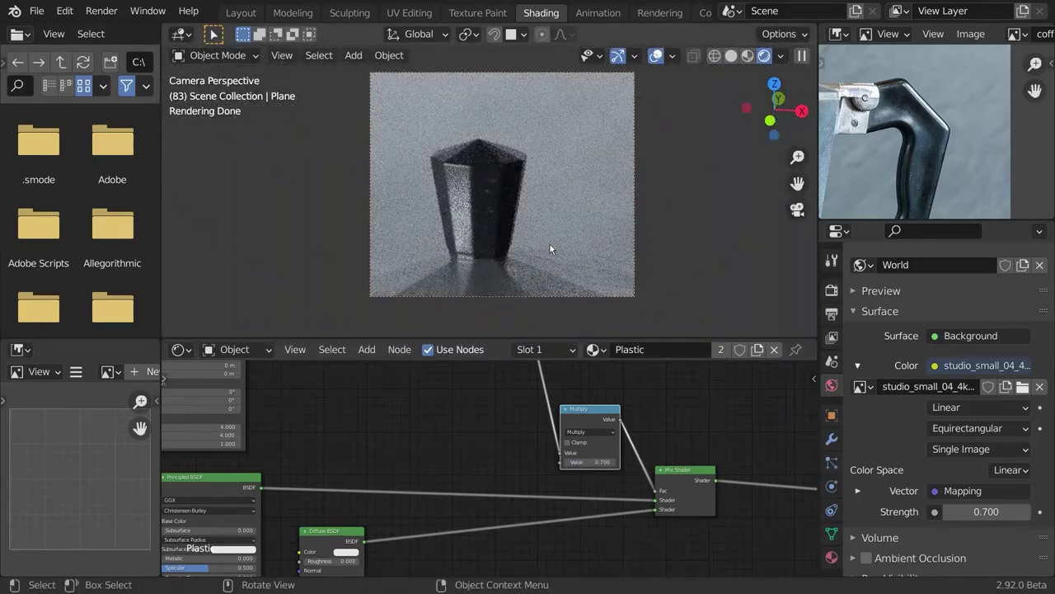
- Save the file, select the pot's upper metal body, and bring the scratched metal surface of the reference photo into view
{"action": "scroll", "coordinate": [548, 231], "scroll_direction": "down", "scroll_amount": 6}
{"action": "key", "text": "ctrl+s"}
{"action": "scroll", "coordinate": [528, 239], "scroll_direction": "up", "scroll_amount": 8}
{"action": "left_click", "coordinate": [508, 257]}
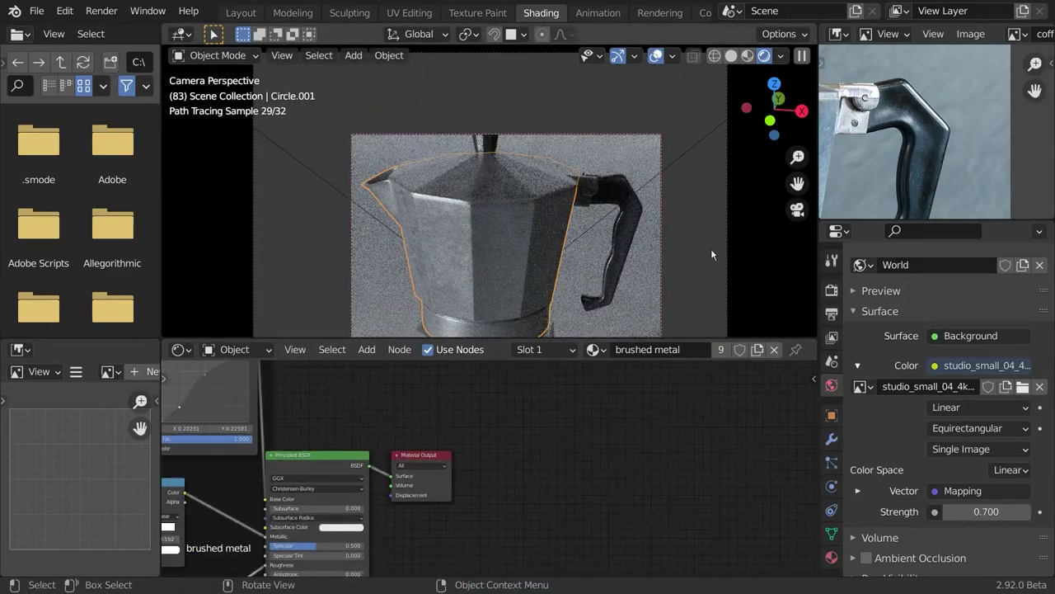
{"action": "middle_click_drag", "start_coordinate": [865, 140], "coordinate": [931, 168]}
- Add an Image Texture node to the brushed metal material and load the fine-scratch 512_overlay.tif from the Text folder
{"action": "scroll", "coordinate": [931, 167], "scroll_direction": "up", "scroll_amount": 5}
{"action": "scroll", "coordinate": [931, 168], "scroll_direction": "down", "scroll_amount": 2}
{"action": "middle_click_drag", "start_coordinate": [447, 420], "coordinate": [511, 450]}
{"action": "key", "text": "shift+a"}
{"action": "left_click", "coordinate": [460, 401]}
{"action": "type", "text": "im"}
{"action": "key", "text": "Return"}
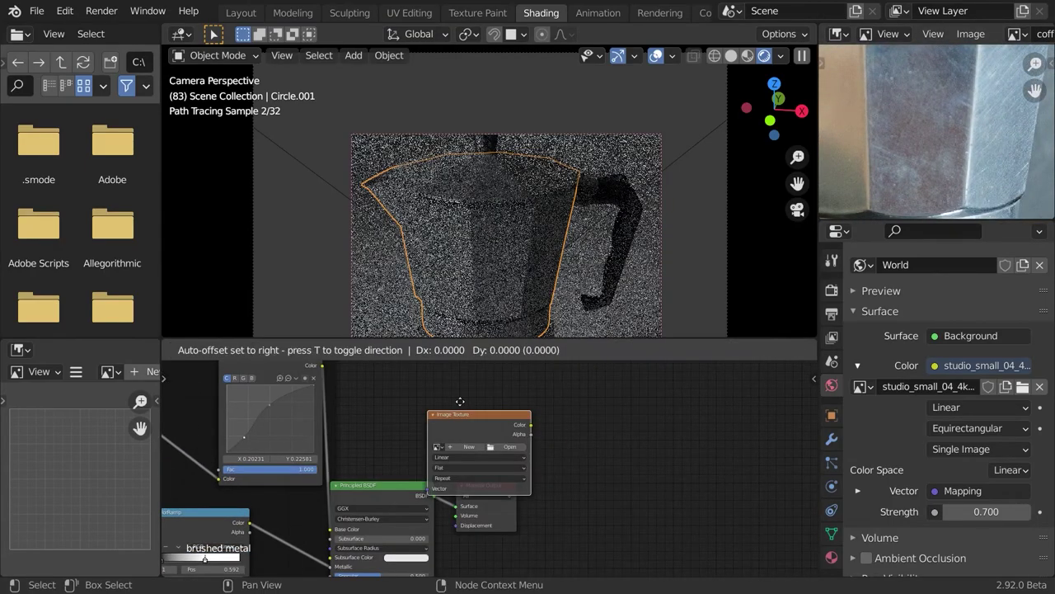
{"action": "left_click", "coordinate": [509, 446]}
{"action": "left_click", "coordinate": [155, 205]}
{"action": "left_click", "coordinate": [140, 558]}
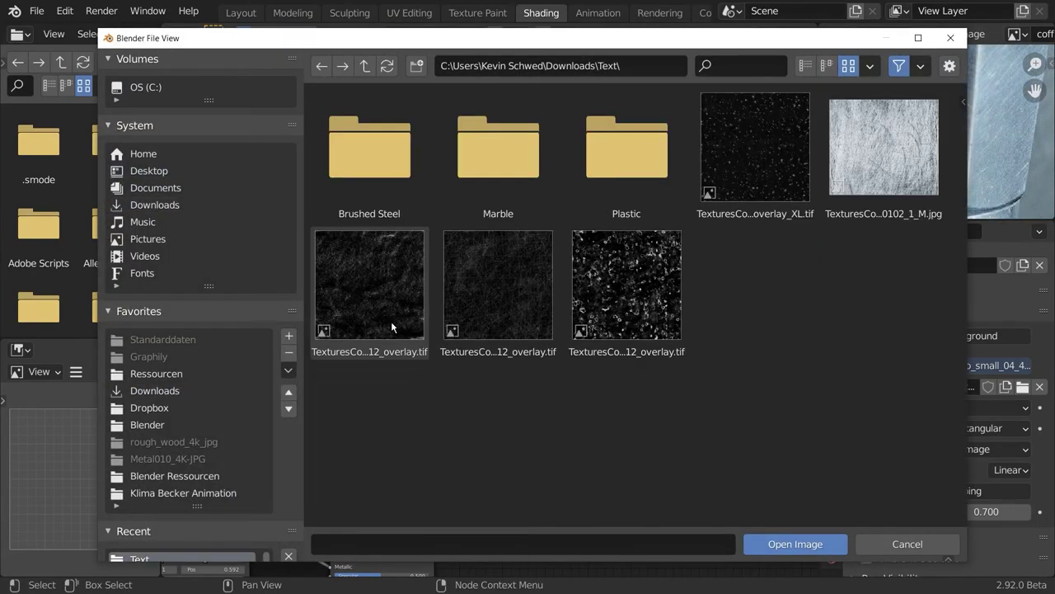
{"action": "double_click", "coordinate": [498, 286]}
- Preview the scratch texture on the pot and give it Texture Coordinate and Mapping nodes with a scale of 4 in X and Y
{"action": "left_click", "coordinate": [436, 378], "text": "ctrl+shift"}
{"action": "middle_click_drag", "start_coordinate": [436, 378], "coordinate": [478, 411]}
{"action": "left_click_drag", "start_coordinate": [478, 412], "coordinate": [568, 379]}
{"action": "key", "text": "ctrl+t"}
{"action": "middle_click_drag", "start_coordinate": [568, 378], "coordinate": [603, 456]}
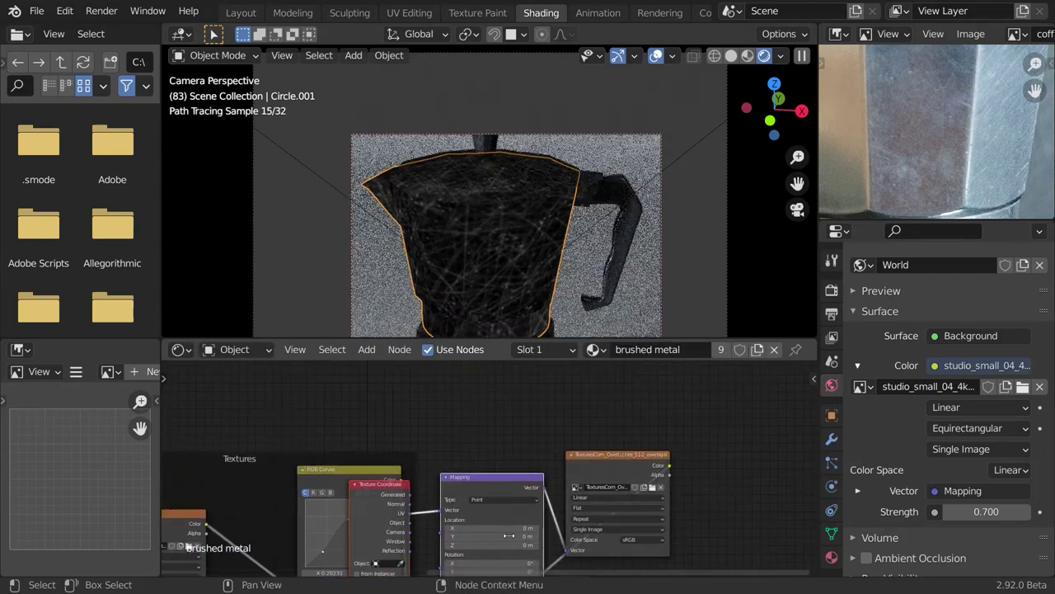
{"action": "left_click_drag", "start_coordinate": [482, 475], "coordinate": [458, 325]}
{"action": "middle_click_drag", "start_coordinate": [454, 419], "coordinate": [492, 477]}
{"action": "key", "text": "Return"}
{"action": "middle_click_drag", "start_coordinate": [573, 548], "coordinate": [503, 371]}
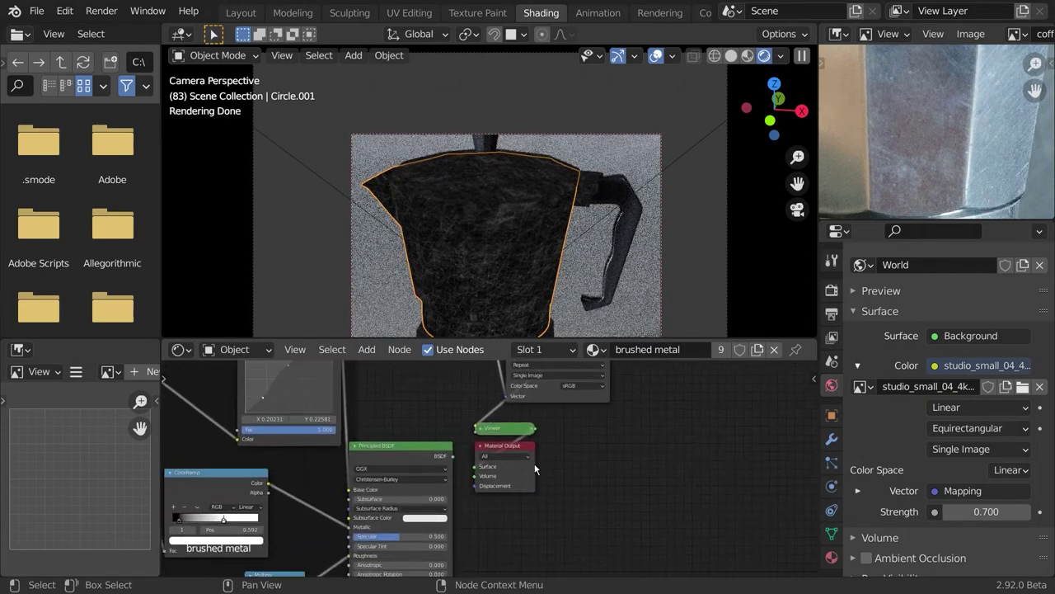
- Move the Principled BSDF and Material Output away from the texture nodes, delete the preview Viewer node, and save the file
{"action": "scroll", "coordinate": [511, 463], "scroll_direction": "down", "scroll_amount": 3}
{"action": "left_click", "coordinate": [449, 454]}
{"action": "left_click", "coordinate": [500, 456], "text": "shift"}
{"action": "left_click_drag", "start_coordinate": [499, 456], "coordinate": [771, 467]}
{"action": "scroll", "coordinate": [660, 463], "scroll_direction": "down", "scroll_amount": 1}
{"action": "middle_click_drag", "start_coordinate": [647, 461], "coordinate": [624, 476]}
{"action": "left_click", "coordinate": [486, 454]}
{"action": "key", "text": "x"}
{"action": "key", "text": "ctrl+s"}
{"action": "middle_click_drag", "start_coordinate": [549, 448], "coordinate": [572, 467]}
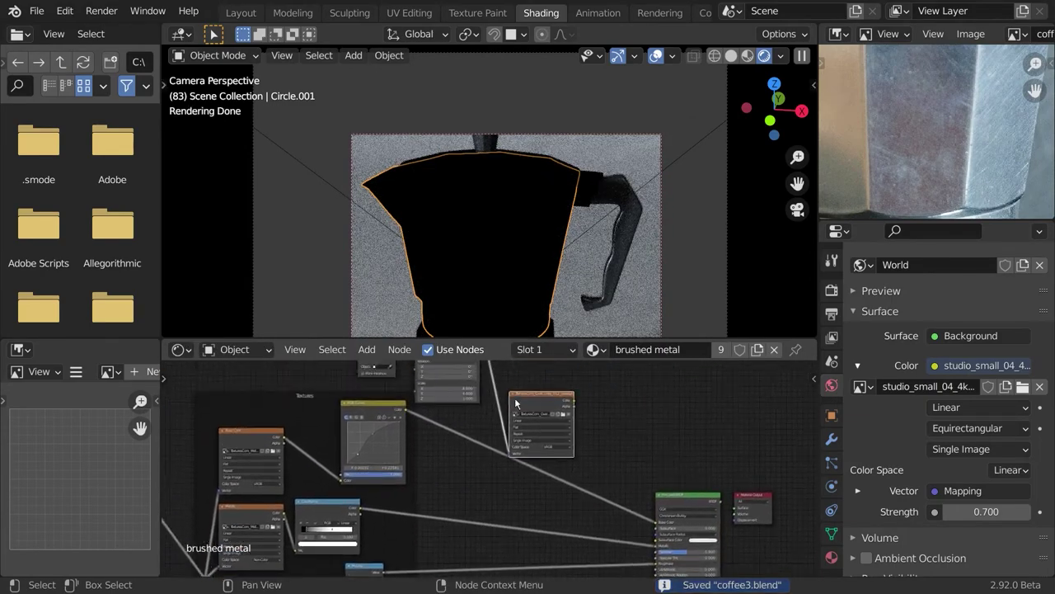
- Insert a Mix color node before the Principled BSDF's Roughness and connect the scratch texture to its second color
{"action": "middle_click_drag", "start_coordinate": [501, 451], "coordinate": [490, 401]}
{"action": "key", "text": "shift+a"}
{"action": "left_click", "coordinate": [490, 401]}
{"action": "key", "text": "Return"}
{"action": "left_click", "coordinate": [564, 507]}
{"action": "middle_click_drag", "start_coordinate": [519, 447], "coordinate": [535, 483]}
{"action": "left_click_drag", "start_coordinate": [420, 400], "coordinate": [575, 570]}
{"action": "middle_click_drag", "start_coordinate": [581, 561], "coordinate": [542, 533]}
{"action": "left_click", "coordinate": [546, 513], "text": "ctrl+shift"}
{"action": "scroll", "coordinate": [569, 519], "scroll_direction": "up", "scroll_amount": 6}
{"action": "scroll", "coordinate": [507, 491], "scroll_direction": "up", "scroll_amount": 1}
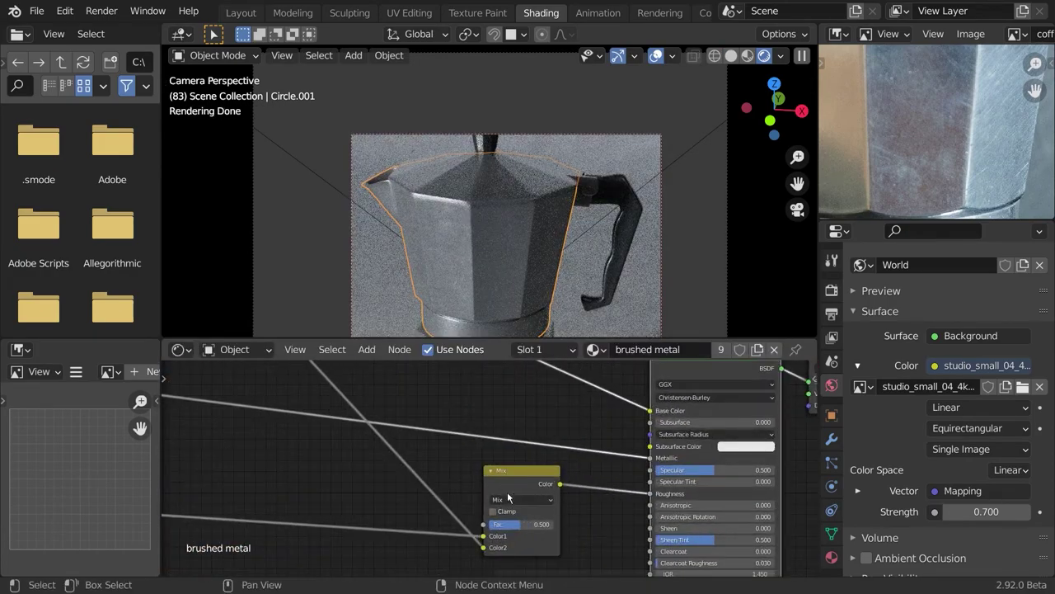
- Try the Add blend at factor 1 with an Invert node on the scratches, and return the blend mode to Mix
{"action": "left_click", "coordinate": [498, 392]}
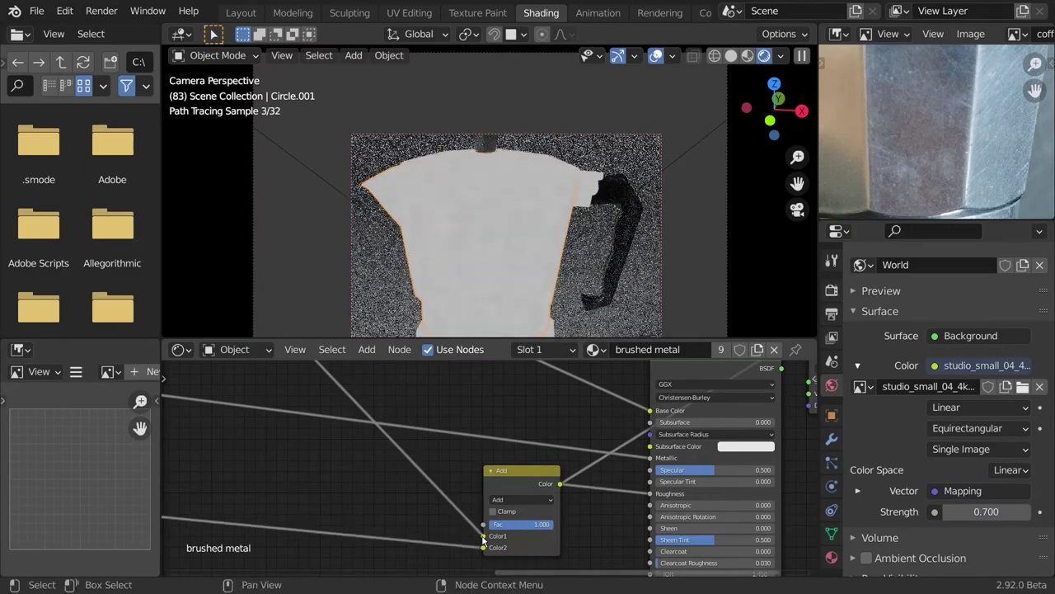
{"action": "left_click", "coordinate": [514, 446]}
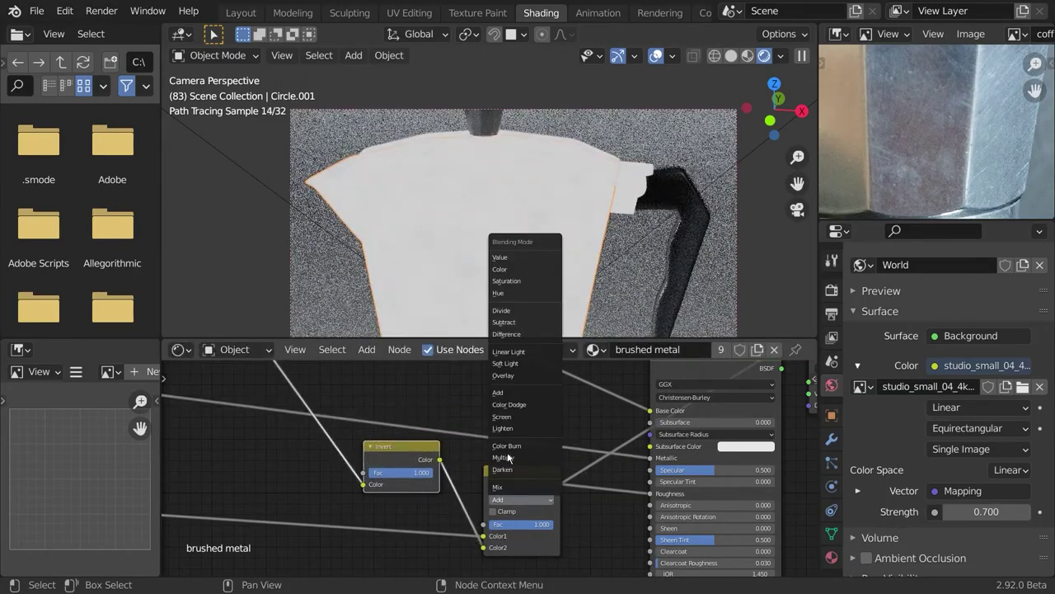
{"action": "left_click", "coordinate": [498, 486]}
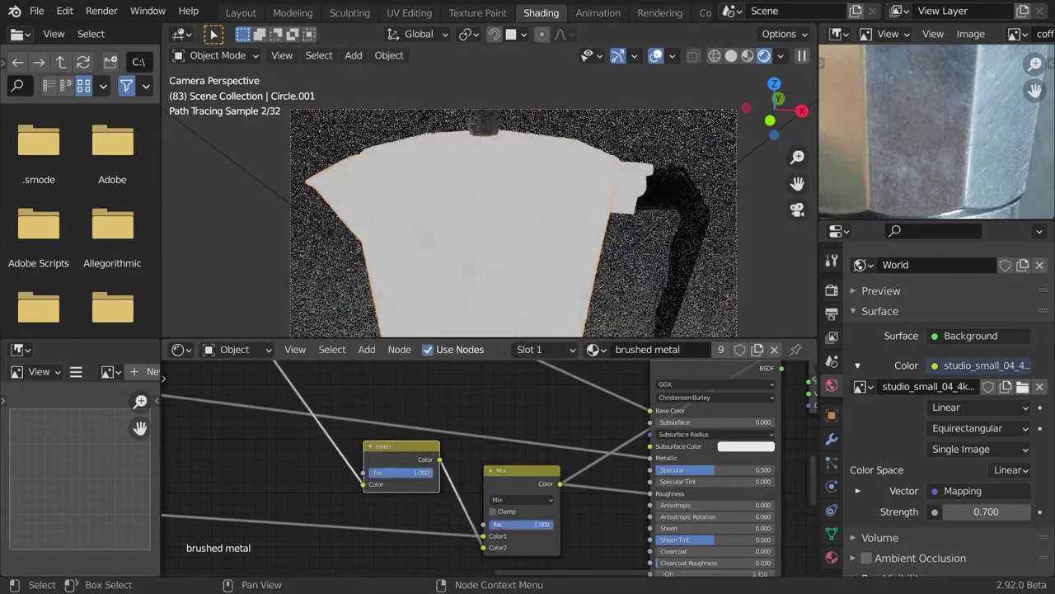
- Mute the Invert node and relink the scratch texture to its Color input
{"action": "key", "text": "m"}
{"action": "scroll", "coordinate": [407, 453], "scroll_direction": "down", "scroll_amount": 6}
{"action": "middle_click_drag", "start_coordinate": [416, 367], "coordinate": [476, 426]}
{"action": "left_click_drag", "start_coordinate": [495, 390], "coordinate": [474, 493]}
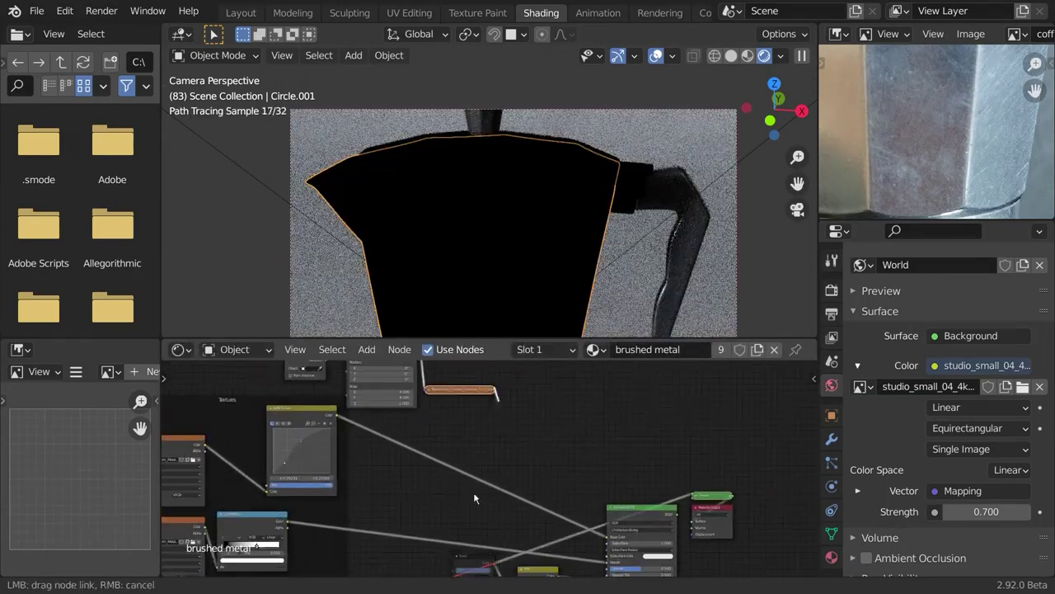
{"action": "left_click_drag", "start_coordinate": [455, 575], "coordinate": [455, 575]}
{"action": "middle_click_drag", "start_coordinate": [493, 569], "coordinate": [463, 415]}
- Set the roughness mix's blend mode to Add and preview the Multiply node's roughness value on the pot
{"action": "left_click", "coordinate": [513, 422]}
{"action": "scroll", "coordinate": [513, 424], "scroll_direction": "up", "scroll_amount": 5}
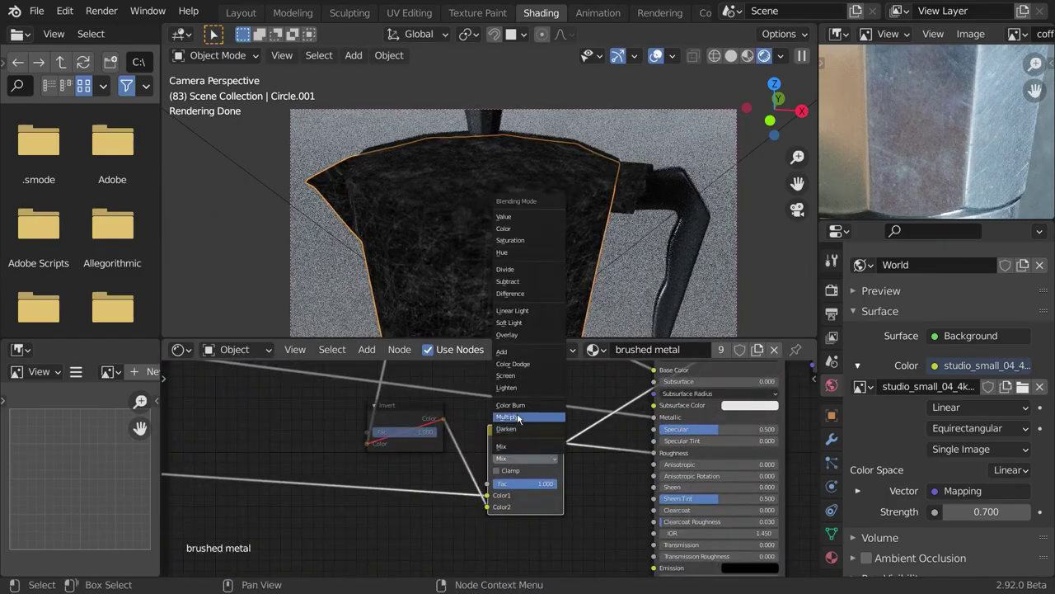
{"action": "left_click", "coordinate": [513, 352]}
{"action": "middle_click_drag", "start_coordinate": [440, 465], "coordinate": [595, 486]}
{"action": "left_click", "coordinate": [221, 493], "text": "ctrl+shift"}
{"action": "middle_click_drag", "start_coordinate": [600, 521], "coordinate": [543, 521]}
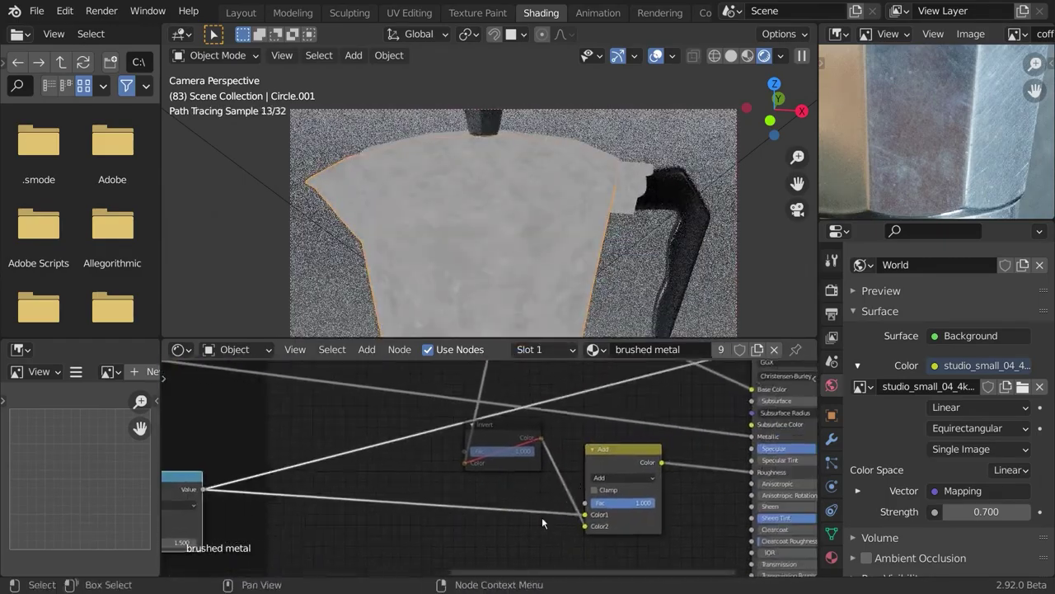
- Try other blend modes for the roughness scratches, lower the Mix factor, and preview the full material
{"action": "left_click", "coordinate": [617, 476]}
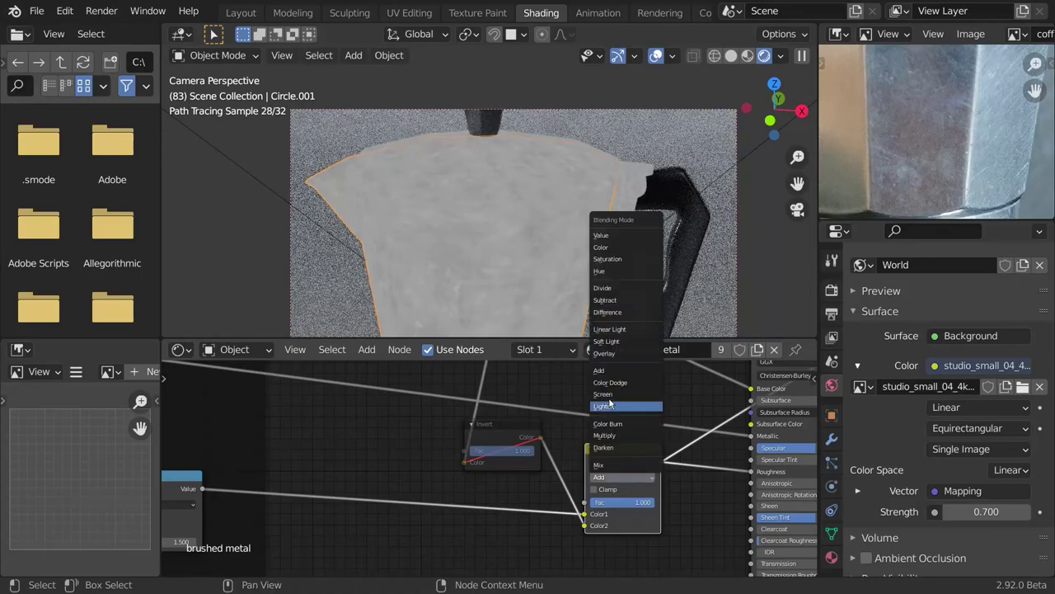
{"action": "left_click", "coordinate": [614, 342]}
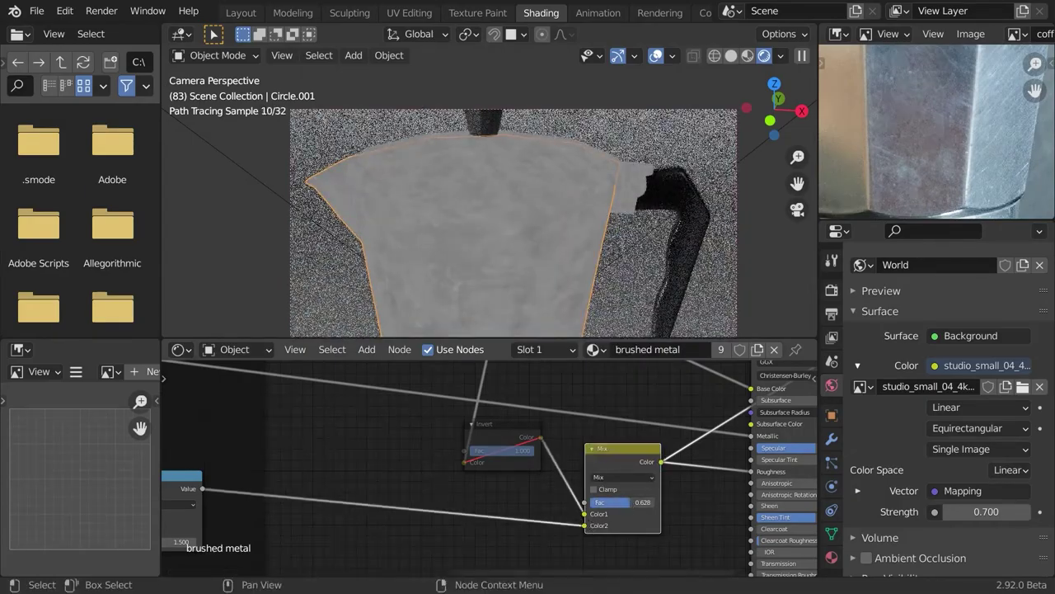
{"action": "left_click_drag", "start_coordinate": [603, 502], "coordinate": [619, 502]}
{"action": "middle_click_drag", "start_coordinate": [733, 453], "coordinate": [522, 454]}
{"action": "left_click", "coordinate": [651, 422], "text": "ctrl+shift"}
{"action": "middle_click_drag", "start_coordinate": [709, 425], "coordinate": [603, 502]}
{"action": "middle_click_drag", "start_coordinate": [420, 536], "coordinate": [620, 436]}
{"action": "scroll", "coordinate": [533, 500], "scroll_direction": "up", "scroll_amount": 1}
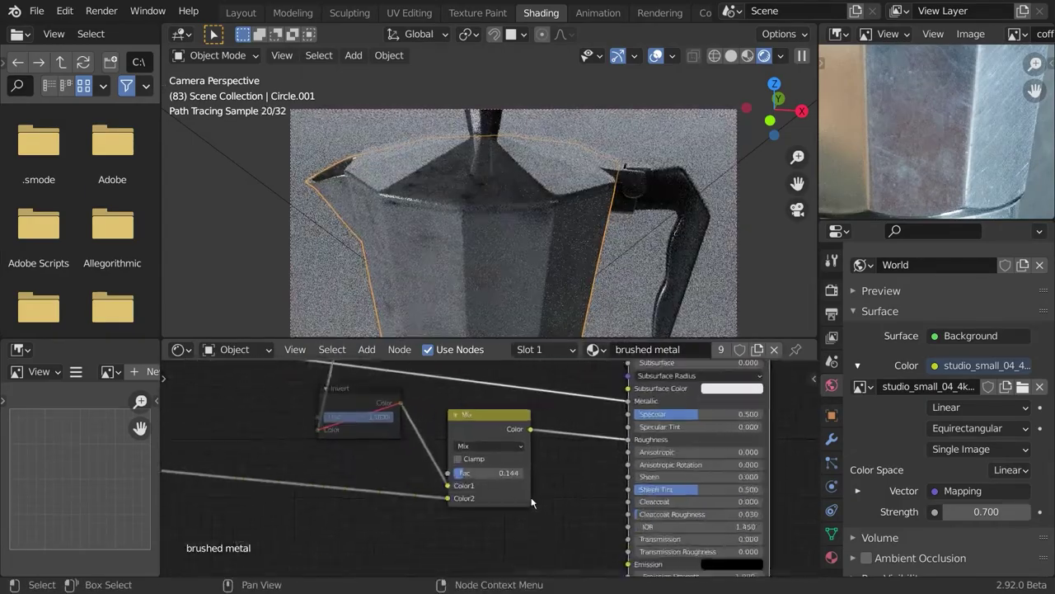
- Delete the roughness Mix and Invert nodes and restore the Multiply node's direct link to Roughness
{"action": "left_click_drag", "start_coordinate": [490, 473], "coordinate": [487, 473]}
{"action": "scroll", "coordinate": [476, 508], "scroll_direction": "down", "scroll_amount": 3}
{"action": "left_click", "coordinate": [473, 499]}
{"action": "key", "text": "ctrl+x"}
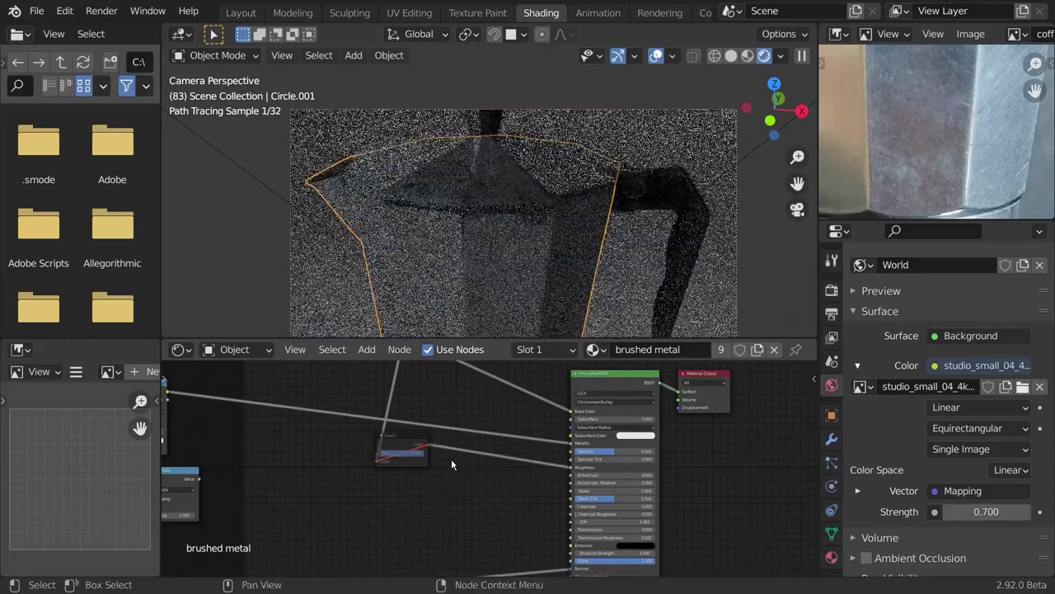
{"action": "middle_click_drag", "start_coordinate": [426, 534], "coordinate": [232, 576]}
- Move the Material Output aside, insert a Mix Shader before it, and add a second Principled BSDF
{"action": "left_click_drag", "start_coordinate": [513, 483], "coordinate": [697, 476]}
{"action": "key", "text": "shift+a"}
{"action": "left_click", "coordinate": [533, 404]}
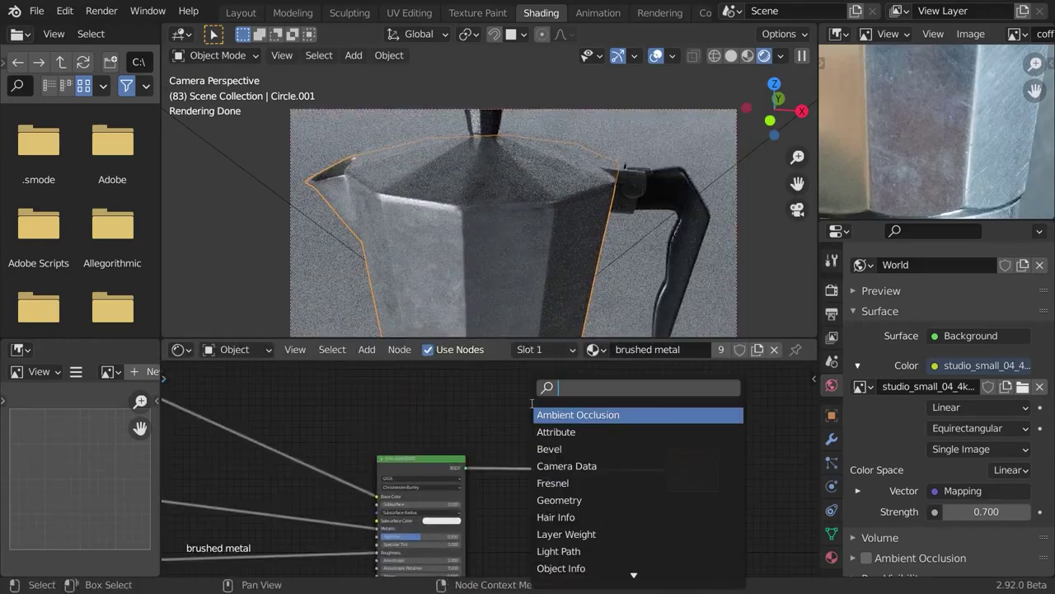
{"action": "key", "text": "Return"}
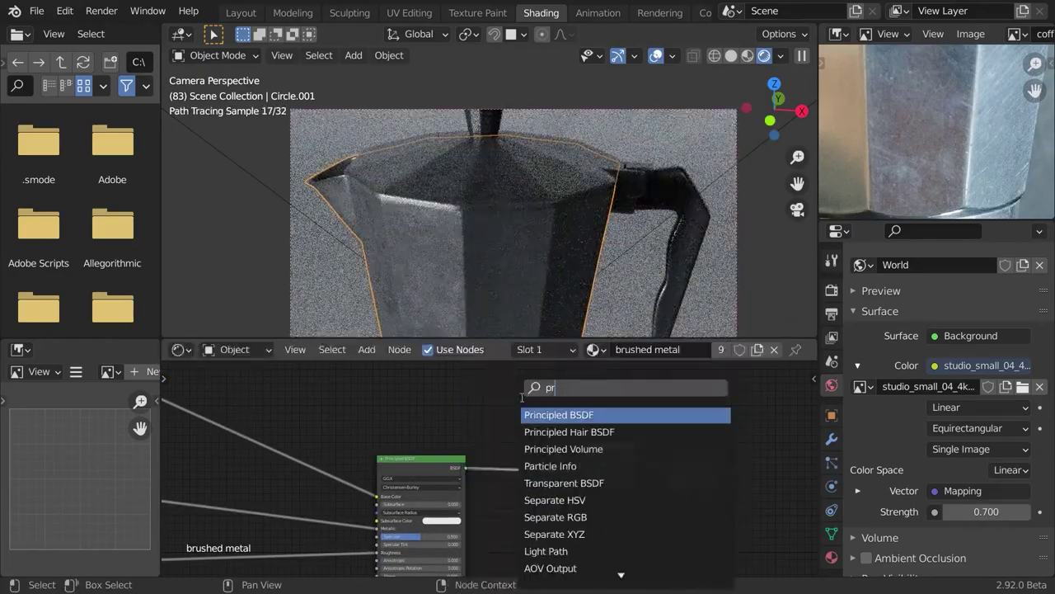
{"action": "type", "text": "pr"}
{"action": "key", "text": "Return"}
- Connect the scratch texture's Color output to the Mix Shader's Fac
{"action": "scroll", "coordinate": [486, 438], "scroll_direction": "down", "scroll_amount": 5}
{"action": "middle_click_drag", "start_coordinate": [486, 438], "coordinate": [531, 478]}
{"action": "left_click_drag", "start_coordinate": [358, 395], "coordinate": [596, 498]}
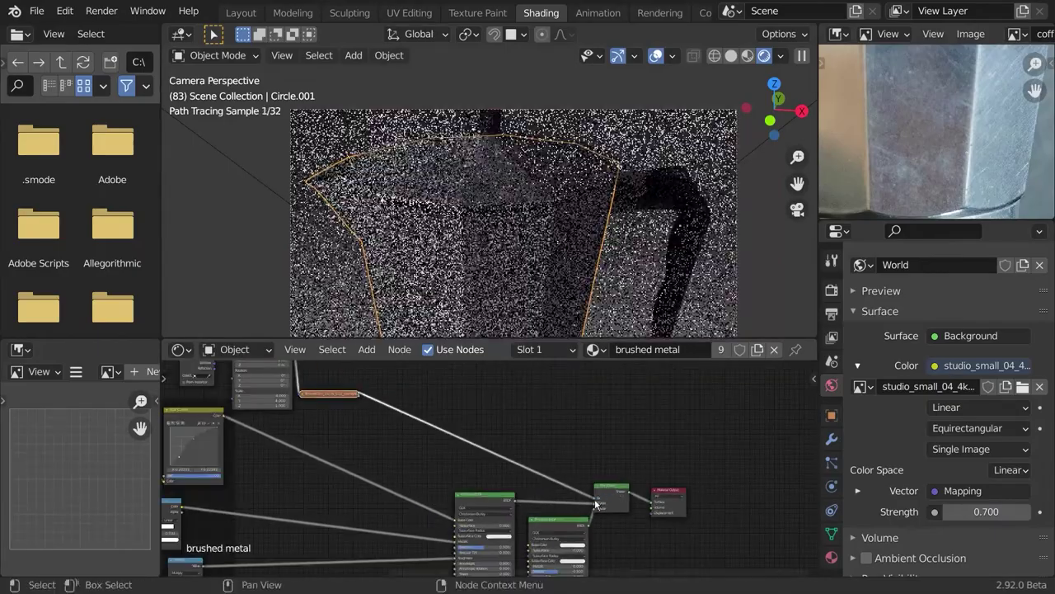
- Give the second Principled BSDF a grey base color, metallic 1 and roughness 0.384
{"action": "scroll", "coordinate": [598, 502], "scroll_direction": "up", "scroll_amount": 4}
{"action": "middle_click_drag", "start_coordinate": [621, 506], "coordinate": [649, 479]}
{"action": "scroll", "coordinate": [581, 501], "scroll_direction": "up", "scroll_amount": 3}
{"action": "left_click", "coordinate": [614, 450]}
{"action": "left_click", "coordinate": [618, 350]}
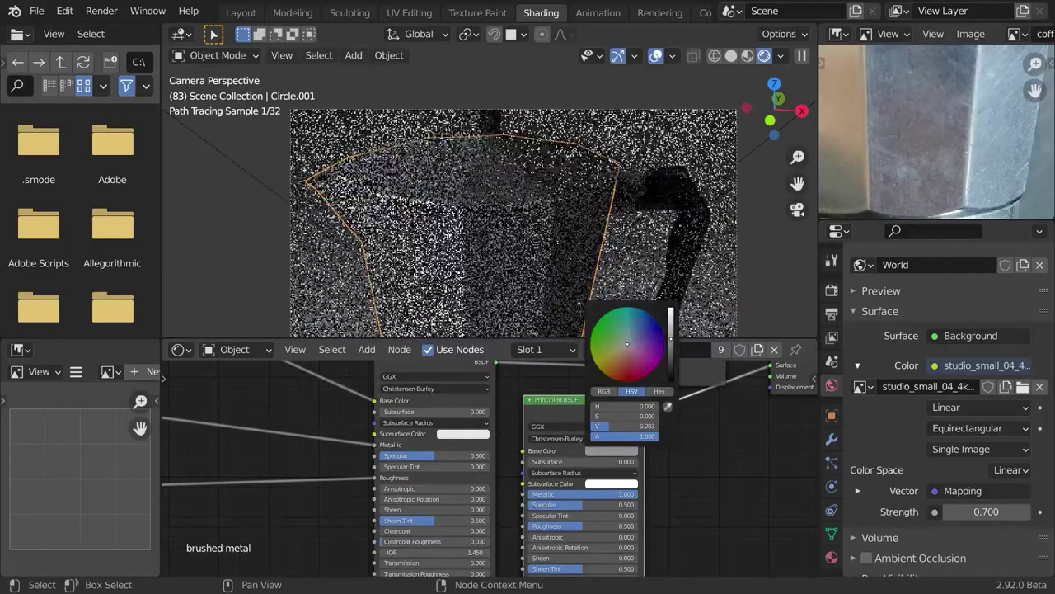
{"action": "middle_click_drag", "start_coordinate": [698, 389], "coordinate": [665, 432]}
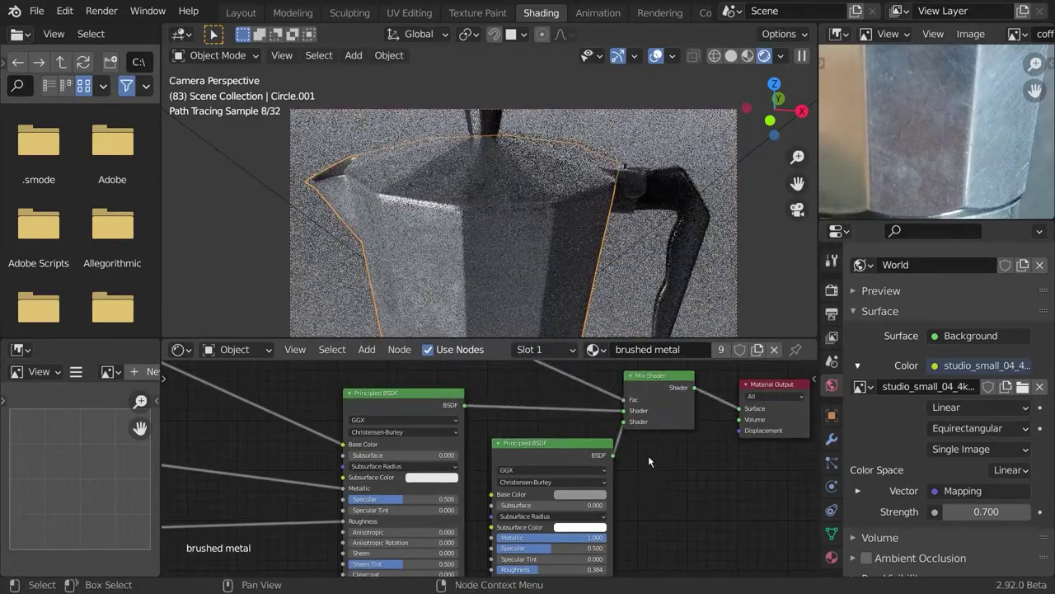
- Insert a ColorRamp between the scratch texture and the Mix Shader's Fac
{"action": "scroll", "coordinate": [648, 463], "scroll_direction": "down", "scroll_amount": 3}
{"action": "scroll", "coordinate": [496, 393], "scroll_direction": "up", "scroll_amount": 1}
{"action": "middle_click_drag", "start_coordinate": [496, 393], "coordinate": [510, 430]}
{"action": "key", "text": "shift+a"}
{"action": "left_click", "coordinate": [497, 399]}
{"action": "type", "text": "ramp"}
{"action": "key", "text": "Return"}
{"action": "left_click", "coordinate": [499, 412]}
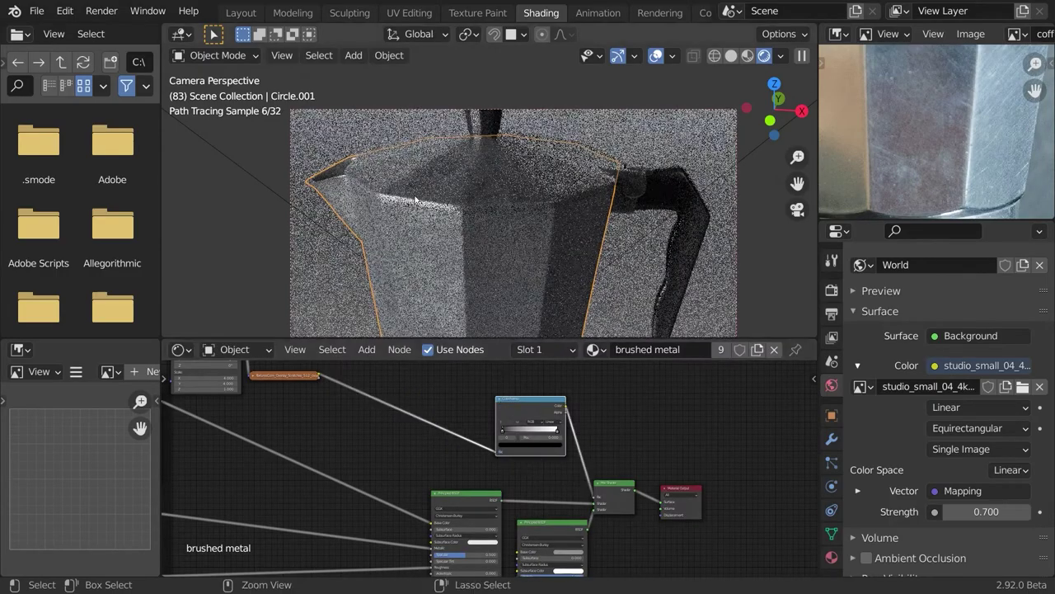
- Limit rendering to the pot's upper body and pull the ColorRamp's white stop toward the black one while previewing the mask
{"action": "key", "text": "ctrl+b"}
{"action": "left_click_drag", "start_coordinate": [364, 144], "coordinate": [601, 297]}
{"action": "left_click", "coordinate": [534, 449], "text": "ctrl+shift"}
{"action": "left_click_drag", "start_coordinate": [511, 430], "coordinate": [503, 432]}
{"action": "left_click", "coordinate": [608, 485], "text": "ctrl+shift"}
{"action": "key", "text": "ctrl+b"}
{"action": "left_click_drag", "start_coordinate": [265, 148], "coordinate": [586, 414]}
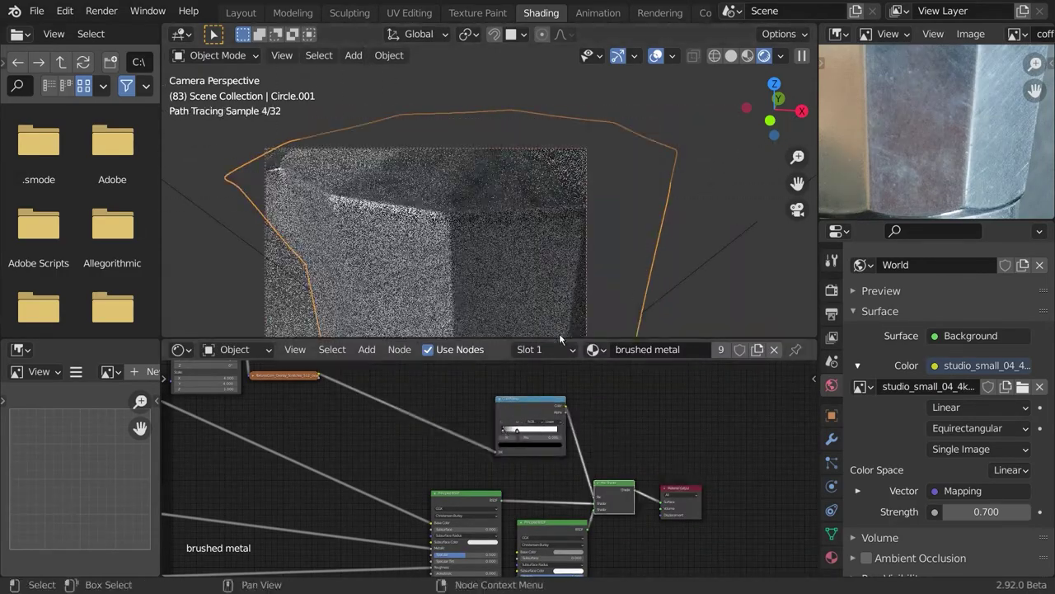
- Set the scratch texture's Mapping scale to 5 in X and Y
{"action": "middle_click_drag", "start_coordinate": [559, 333], "coordinate": [549, 243], "text": "shift"}
{"action": "scroll", "coordinate": [464, 433], "scroll_direction": "up", "scroll_amount": 7}
{"action": "middle_click_drag", "start_coordinate": [215, 411], "coordinate": [552, 495]}
{"action": "left_click", "coordinate": [568, 437]}
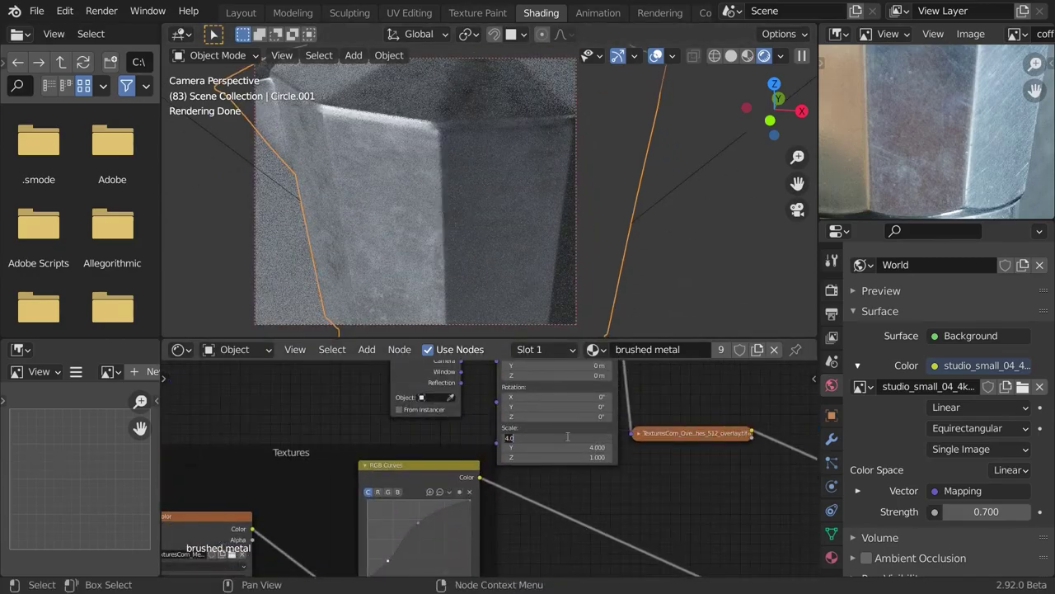
{"action": "type", "text": "2"}
{"action": "key", "text": "Return"}
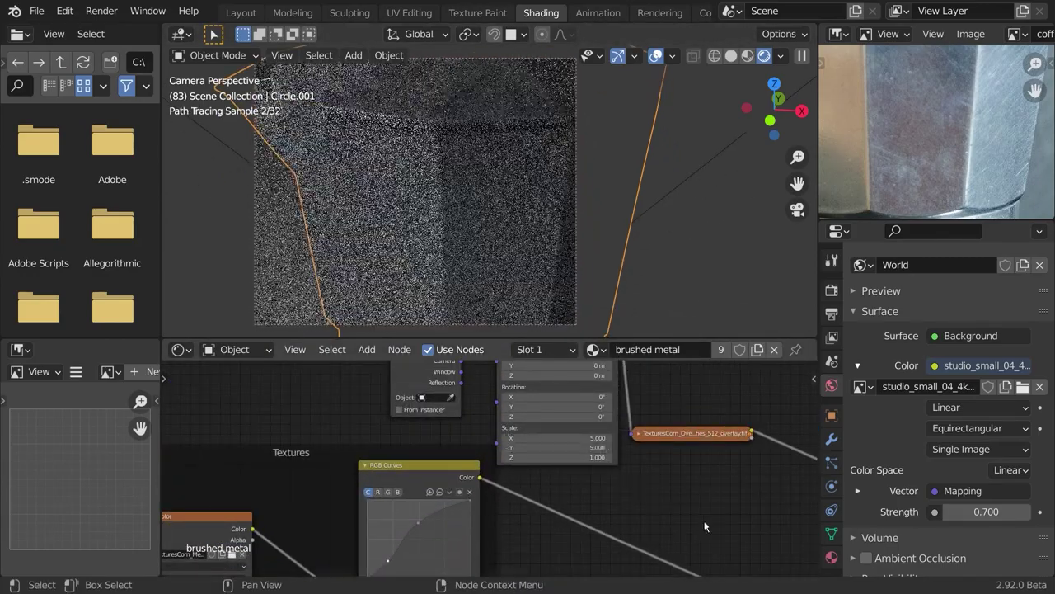
- Try a black base color on the second Principled BSDF and preview that shader alone on the pot
{"action": "middle_click_drag", "start_coordinate": [704, 525], "coordinate": [393, 363]}
{"action": "left_click_drag", "start_coordinate": [465, 531], "coordinate": [544, 531]}
{"action": "left_click_drag", "start_coordinate": [514, 382], "coordinate": [514, 393]}
{"action": "middle_click_drag", "start_coordinate": [609, 521], "coordinate": [655, 573]}
{"action": "left_click", "coordinate": [511, 496], "text": "ctrl+shift"}
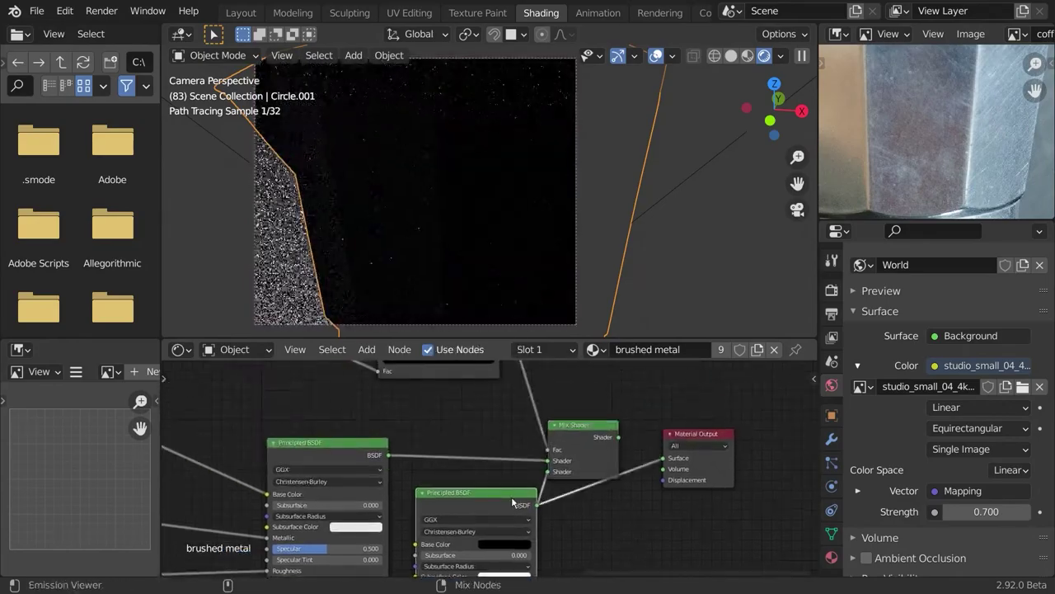
- Swap the Mix Shader's inputs to judge the scratches, set the ColorRamp's white stop to 0.072, and swap the inputs back
{"action": "middle_click_drag", "start_coordinate": [511, 496], "coordinate": [532, 537]}
{"action": "left_click", "coordinate": [488, 410], "text": "ctrl+shift"}
{"action": "left_click", "coordinate": [610, 477], "text": "ctrl+shift"}
{"action": "left_click_drag", "start_coordinate": [567, 501], "coordinate": [567, 512]}
{"action": "left_click_drag", "start_coordinate": [489, 409], "coordinate": [482, 412]}
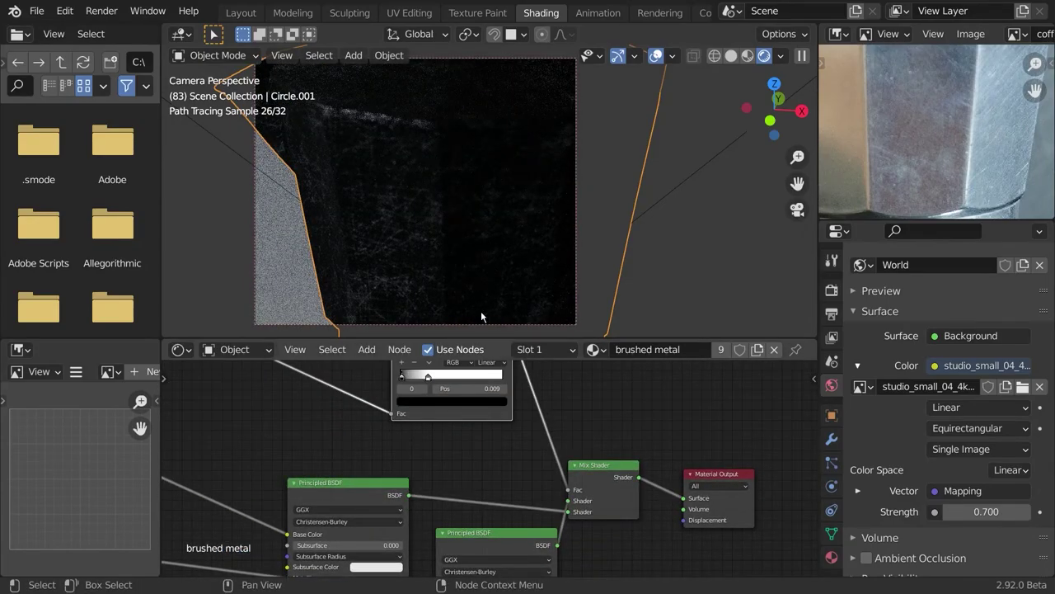
{"action": "left_click_drag", "start_coordinate": [567, 512], "coordinate": [567, 501]}
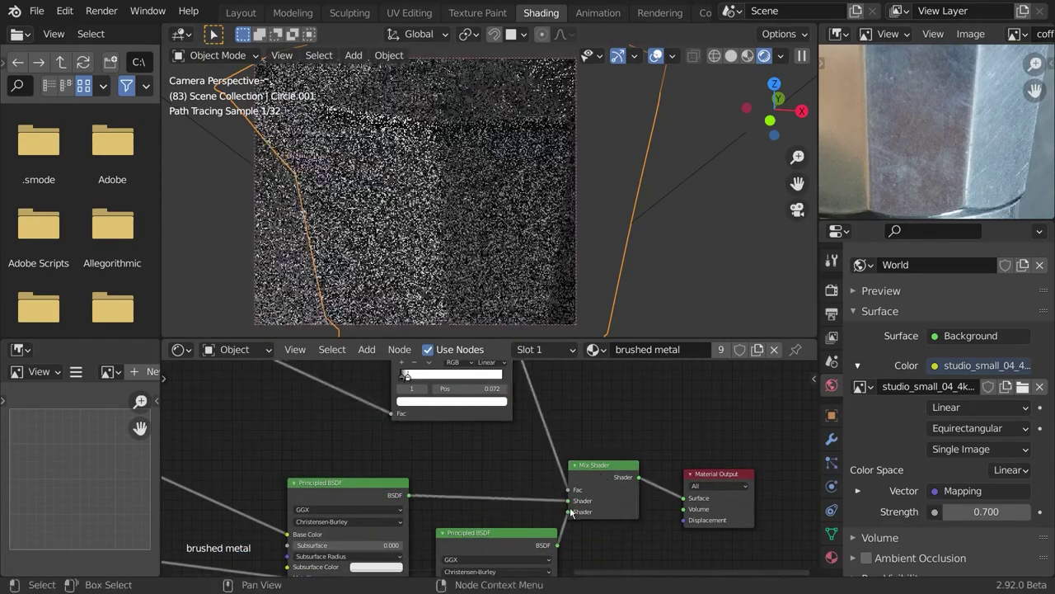
- Set the second Principled BSDF's roughness to 0.180 and its base color to light grey
{"action": "middle_click_drag", "start_coordinate": [587, 513], "coordinate": [580, 440]}
{"action": "middle_click_drag", "start_coordinate": [528, 527], "coordinate": [521, 480]}
{"action": "left_click_drag", "start_coordinate": [507, 537], "coordinate": [486, 530]}
{"action": "left_click", "coordinate": [568, 347]}
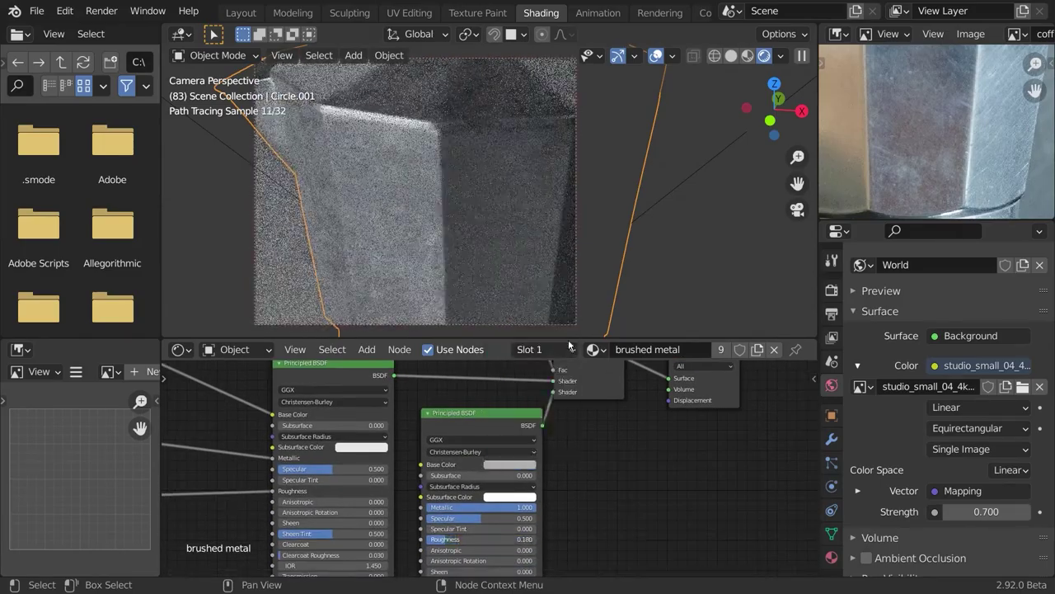
- Zoom out and set a larger render region covering most of the pot
{"action": "scroll", "coordinate": [475, 222], "scroll_direction": "down", "scroll_amount": 4}
{"action": "key", "text": "ctrl+b"}
{"action": "left_click_drag", "start_coordinate": [352, 81], "coordinate": [610, 351]}
{"action": "middle_click_drag", "start_coordinate": [643, 479], "coordinate": [671, 448]}
- Move the second Principled BSDF away from the first one and set its metallic to 0.188
{"action": "left_click_drag", "start_coordinate": [482, 403], "coordinate": [564, 402]}
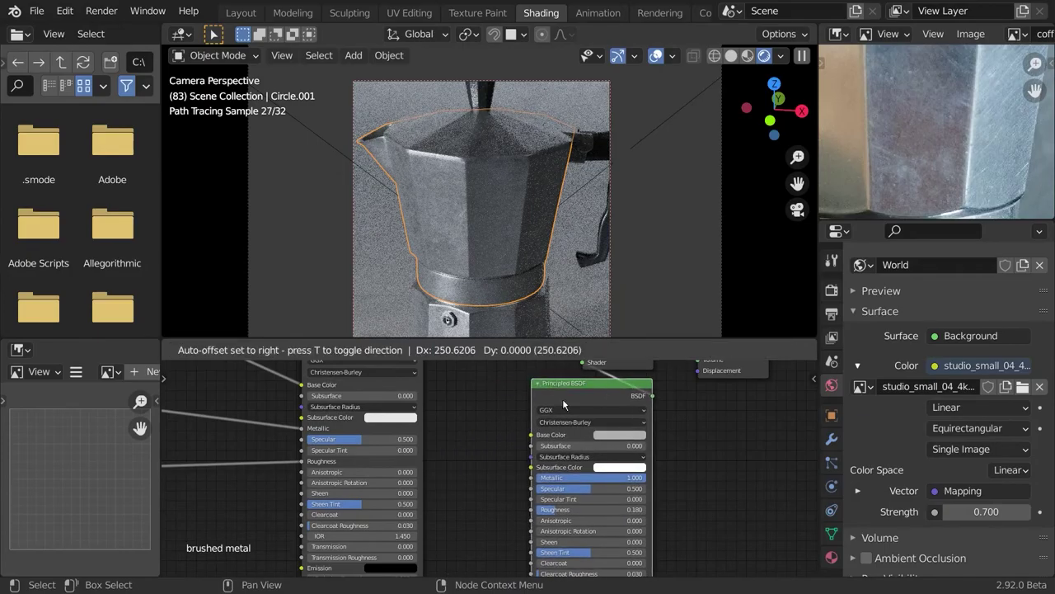
{"action": "middle_click_drag", "start_coordinate": [564, 404], "coordinate": [555, 409]}
{"action": "left_click_drag", "start_coordinate": [606, 482], "coordinate": [541, 483]}
{"action": "scroll", "coordinate": [464, 282], "scroll_direction": "up", "scroll_amount": 1}
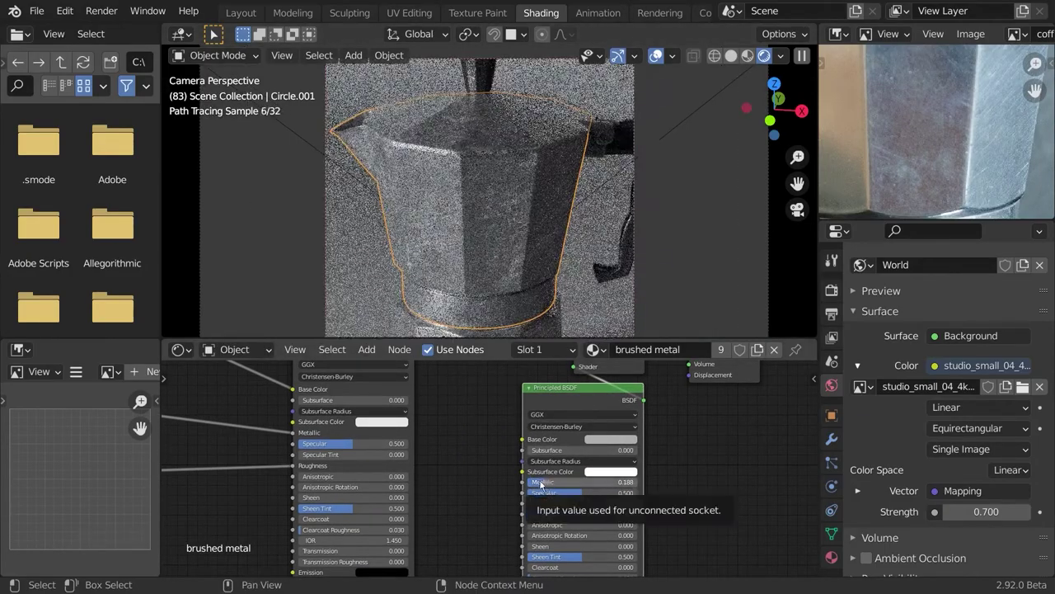
- Set the scratch ColorRamp's white stop to position 0.156
{"action": "middle_click_drag", "start_coordinate": [480, 460], "coordinate": [529, 541]}
{"action": "middle_click_drag", "start_coordinate": [534, 464], "coordinate": [500, 537]}
{"action": "left_click_drag", "start_coordinate": [431, 385], "coordinate": [448, 385]}
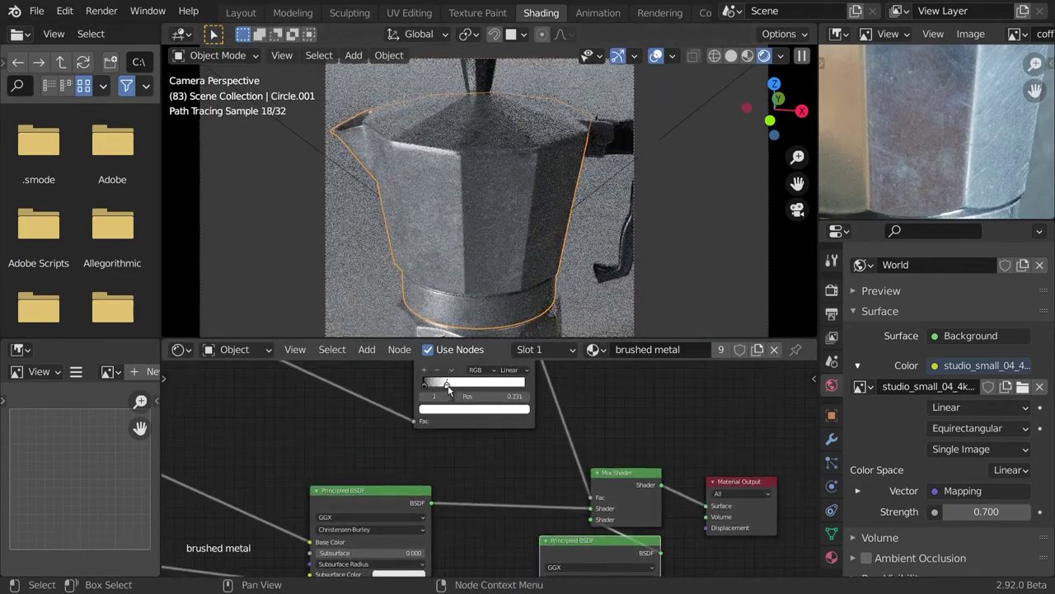
{"action": "scroll", "coordinate": [511, 451], "scroll_direction": "up", "scroll_amount": 1}
{"action": "middle_click_drag", "start_coordinate": [305, 395], "coordinate": [696, 532]}
{"action": "left_click_drag", "start_coordinate": [303, 424], "coordinate": [312, 424]}
{"action": "middle_click_drag", "start_coordinate": [452, 498], "coordinate": [298, 440]}
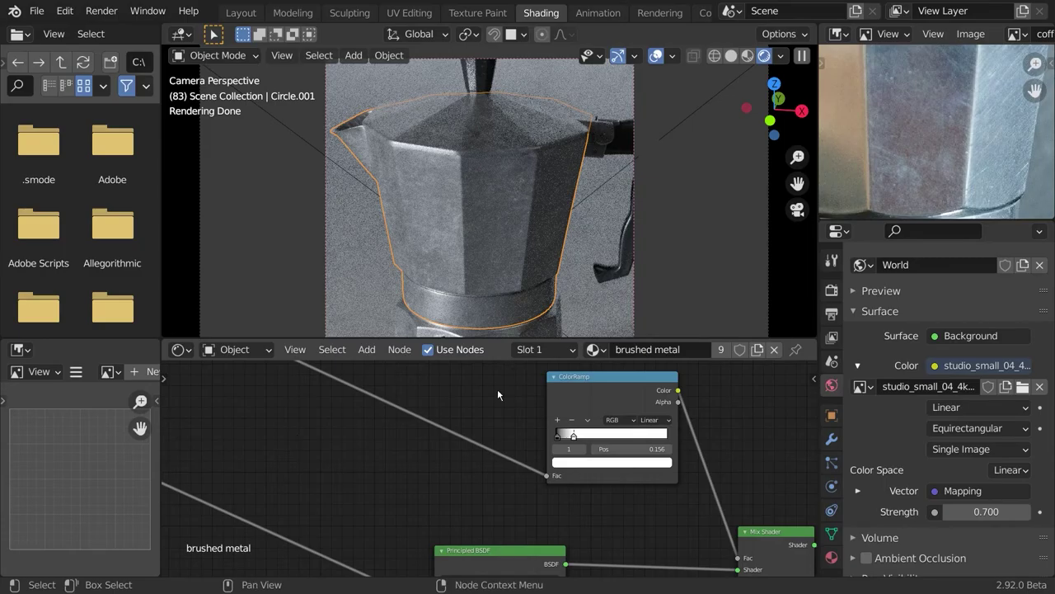
- Set the second Principled BSDF's metallic to 0.165
{"action": "middle_click_drag", "start_coordinate": [568, 504], "coordinate": [364, 428]}
{"action": "middle_click_drag", "start_coordinate": [577, 567], "coordinate": [481, 465]}
{"action": "left_click_drag", "start_coordinate": [416, 507], "coordinate": [418, 543]}
{"action": "middle_click_drag", "start_coordinate": [632, 571], "coordinate": [601, 465]}
{"action": "scroll", "coordinate": [605, 474], "scroll_direction": "down", "scroll_amount": 4}
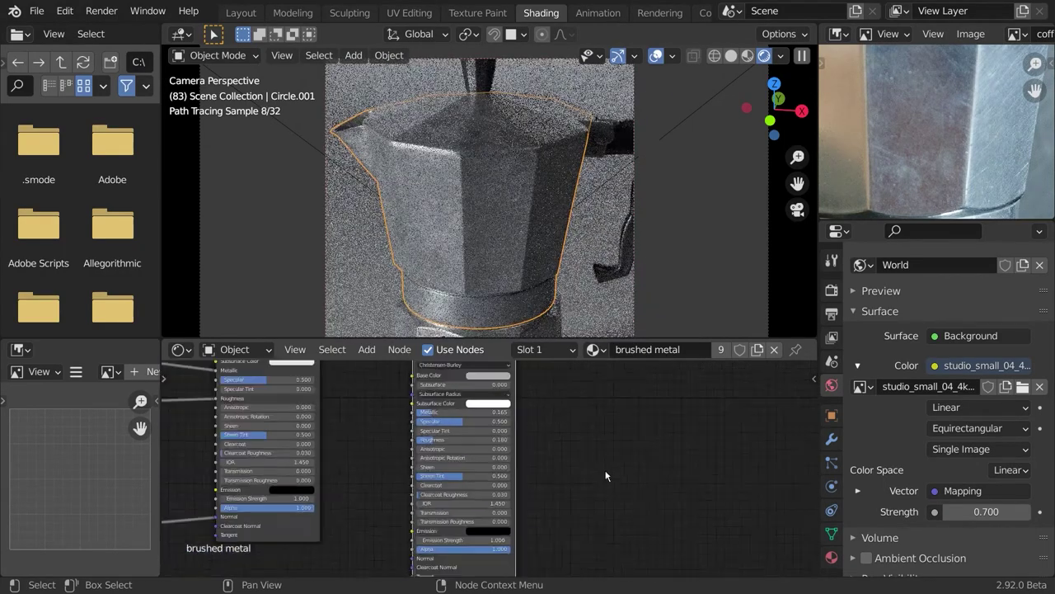
- Save the file and add a Bump node between the two Principled BSDFs
{"action": "middle_click_drag", "start_coordinate": [569, 419], "coordinate": [654, 524]}
{"action": "scroll", "coordinate": [655, 525], "scroll_direction": "down", "scroll_amount": 4}
{"action": "middle_click_drag", "start_coordinate": [542, 535], "coordinate": [617, 542]}
{"action": "key", "text": "ctrl+s"}
{"action": "middle_click_drag", "start_coordinate": [519, 567], "coordinate": [452, 526]}
{"action": "key", "text": "shift+a"}
{"action": "key", "text": "s"}
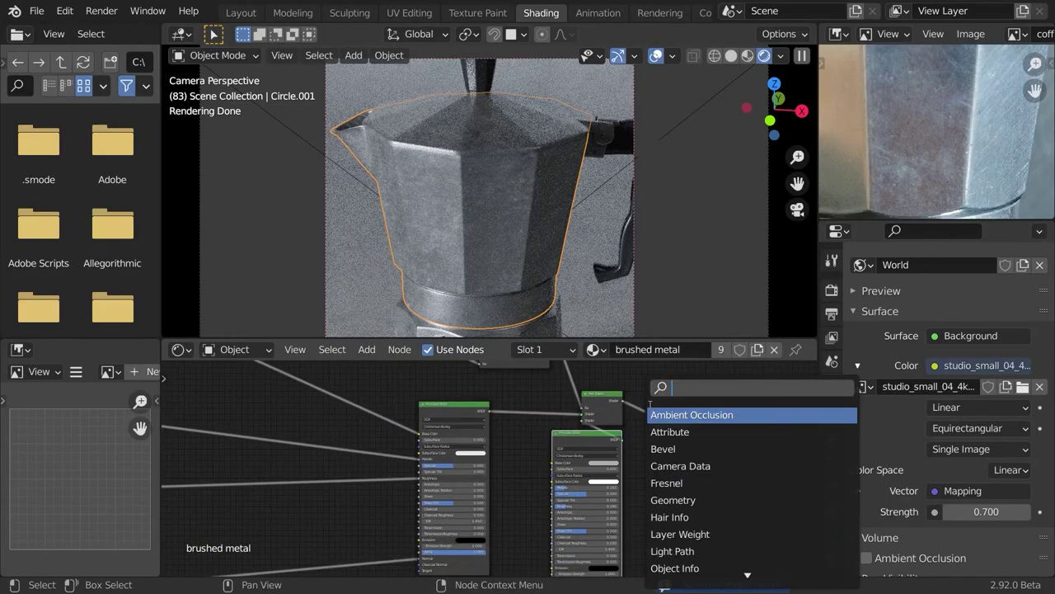
{"action": "left_click", "coordinate": [537, 495]}
{"action": "left_click_drag", "start_coordinate": [689, 521], "coordinate": [554, 392]}
{"action": "key", "text": "g"}
{"action": "left_click", "coordinate": [684, 428]}
{"action": "left_click_drag", "start_coordinate": [485, 509], "coordinate": [545, 490]}
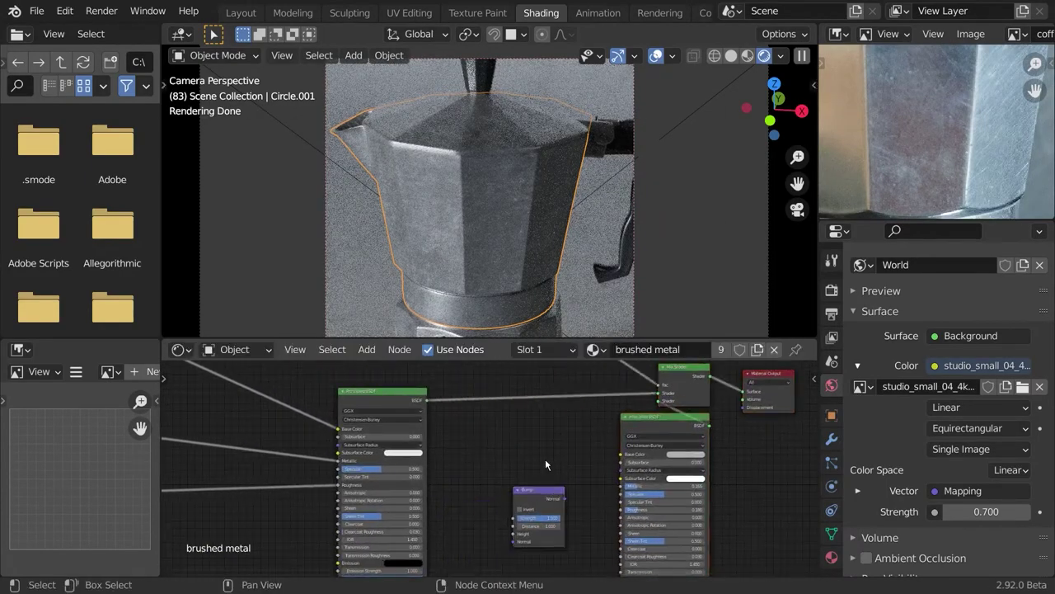
- Route the scratch ColorRamp through the Bump node's height into the second Principled BSDF's normal, with Invert on and strength 0.1
{"action": "scroll", "coordinate": [545, 458], "scroll_direction": "down", "scroll_amount": 5}
{"action": "left_click_drag", "start_coordinate": [516, 419], "coordinate": [493, 419]}
{"action": "middle_click_drag", "start_coordinate": [490, 482], "coordinate": [483, 446]}
{"action": "left_click_drag", "start_coordinate": [485, 363], "coordinate": [517, 535]}
{"action": "middle_click_drag", "start_coordinate": [570, 544], "coordinate": [527, 484]}
{"action": "left_click_drag", "start_coordinate": [507, 448], "coordinate": [545, 525]}
{"action": "scroll", "coordinate": [495, 470], "scroll_direction": "up", "scroll_amount": 8}
{"action": "scroll", "coordinate": [505, 462], "scroll_direction": "up", "scroll_amount": 1}
{"action": "left_click", "coordinate": [458, 435]}
- Set the inverted Bump node's strength to 0.3
{"action": "middle_click_drag", "start_coordinate": [554, 481], "coordinate": [495, 494]}
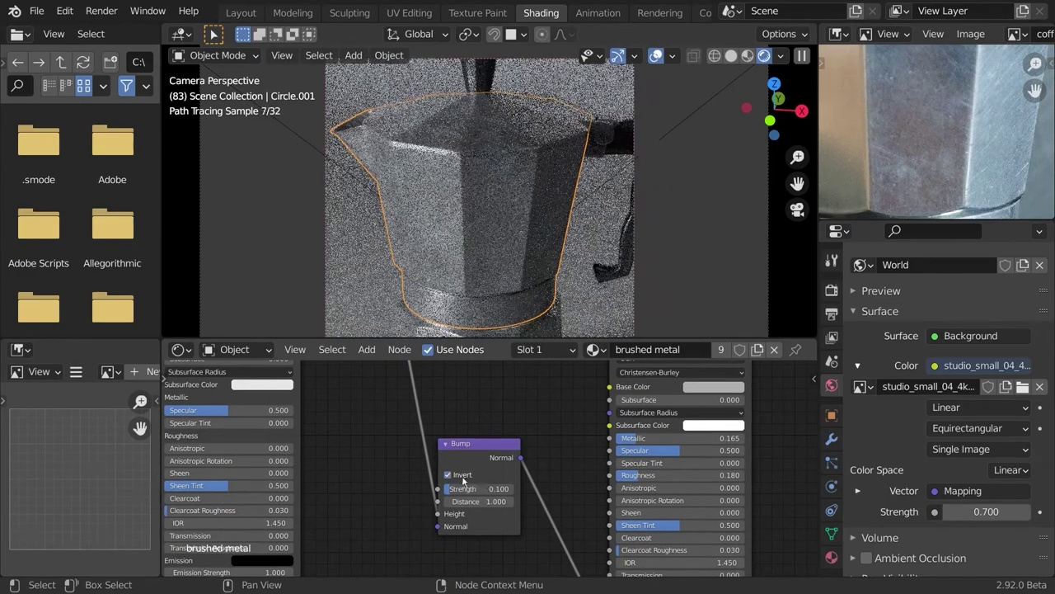
{"action": "middle_click_drag", "start_coordinate": [540, 427], "coordinate": [536, 462]}
{"action": "left_click", "coordinate": [454, 510]}
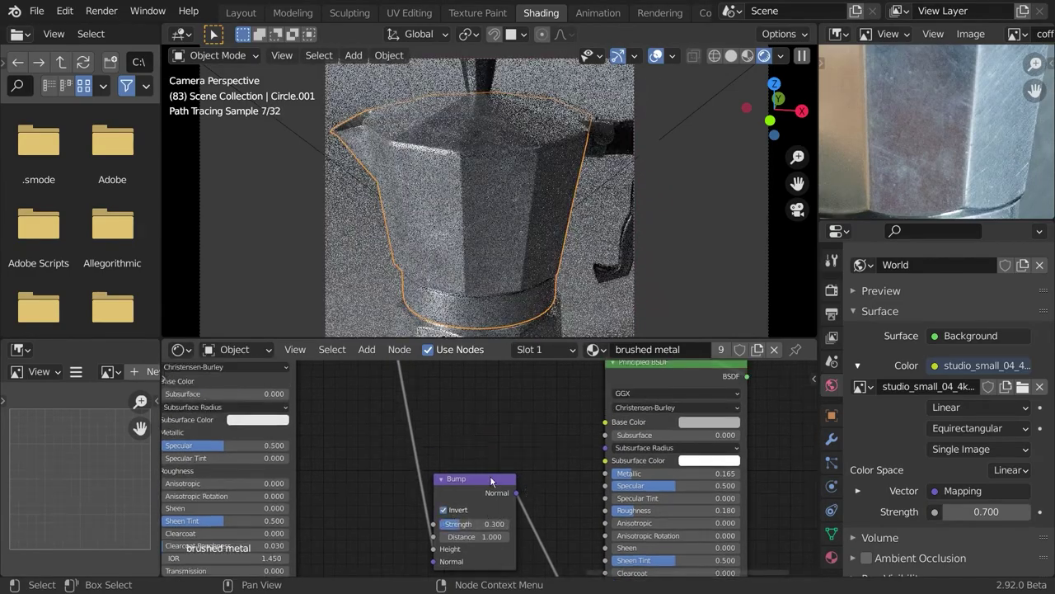
{"action": "scroll", "coordinate": [520, 462], "scroll_direction": "down", "scroll_amount": 4}
{"action": "left_click_drag", "start_coordinate": [495, 509], "coordinate": [484, 508]}
- Preview the scratch ColorRamp, set its black stop to position 0.040, and return the output to the Mix Shader
{"action": "middle_click_drag", "start_coordinate": [449, 371], "coordinate": [504, 503]}
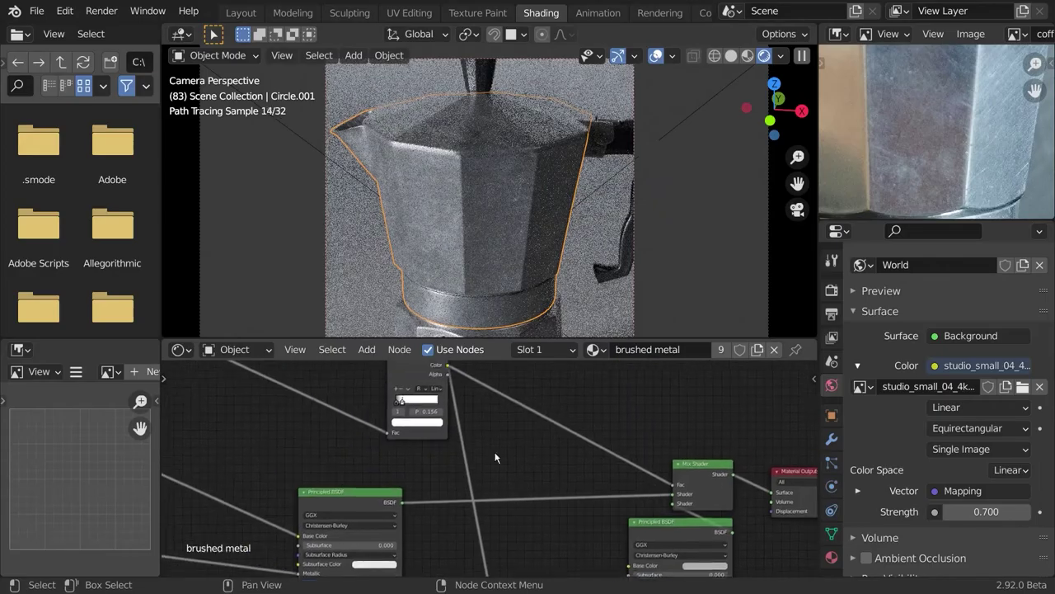
{"action": "middle_click_drag", "start_coordinate": [497, 456], "coordinate": [536, 517]}
{"action": "scroll", "coordinate": [445, 458], "scroll_direction": "up", "scroll_amount": 6}
{"action": "left_click_drag", "start_coordinate": [436, 418], "coordinate": [428, 421], "text": "ctrl+shift"}
{"action": "left_click_drag", "start_coordinate": [393, 464], "coordinate": [383, 467]}
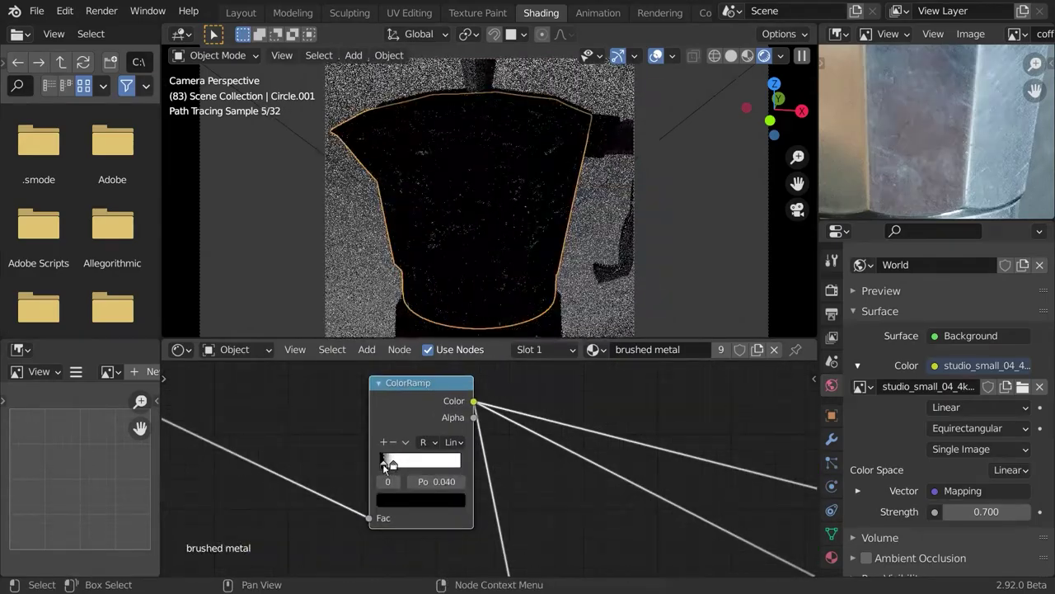
{"action": "scroll", "coordinate": [392, 472], "scroll_direction": "down", "scroll_amount": 3}
{"action": "middle_click_drag", "start_coordinate": [701, 532], "coordinate": [500, 404]}
{"action": "left_click", "coordinate": [525, 417], "text": "ctrl+shift"}
- Enlarge the render region around the whole pot and move the Material Output away from the Mix Shader
{"action": "scroll", "coordinate": [525, 300], "scroll_direction": "down", "scroll_amount": 3}
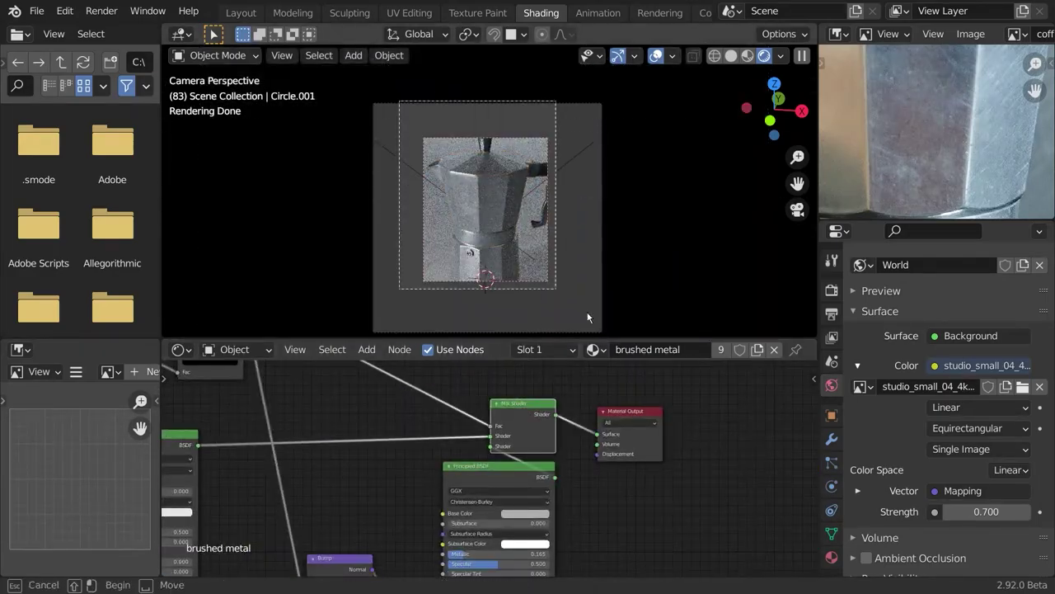
{"action": "scroll", "coordinate": [584, 280], "scroll_direction": "up", "scroll_amount": 3}
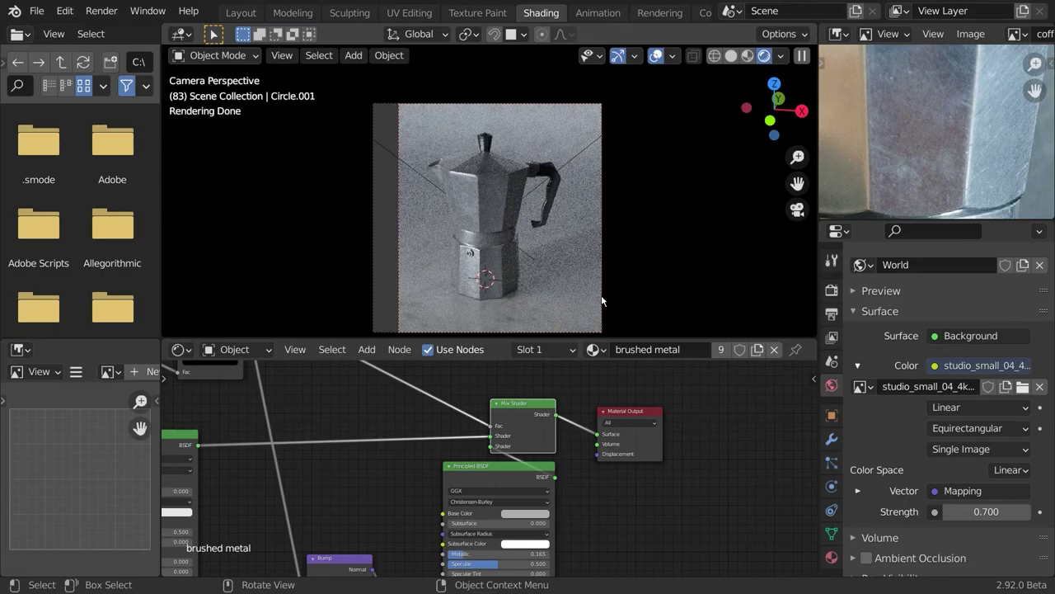
{"action": "scroll", "coordinate": [946, 134], "scroll_direction": "down", "scroll_amount": 2}
{"action": "middle_click_drag", "start_coordinate": [638, 452], "coordinate": [527, 524]}
{"action": "left_click_drag", "start_coordinate": [527, 523], "coordinate": [731, 489]}
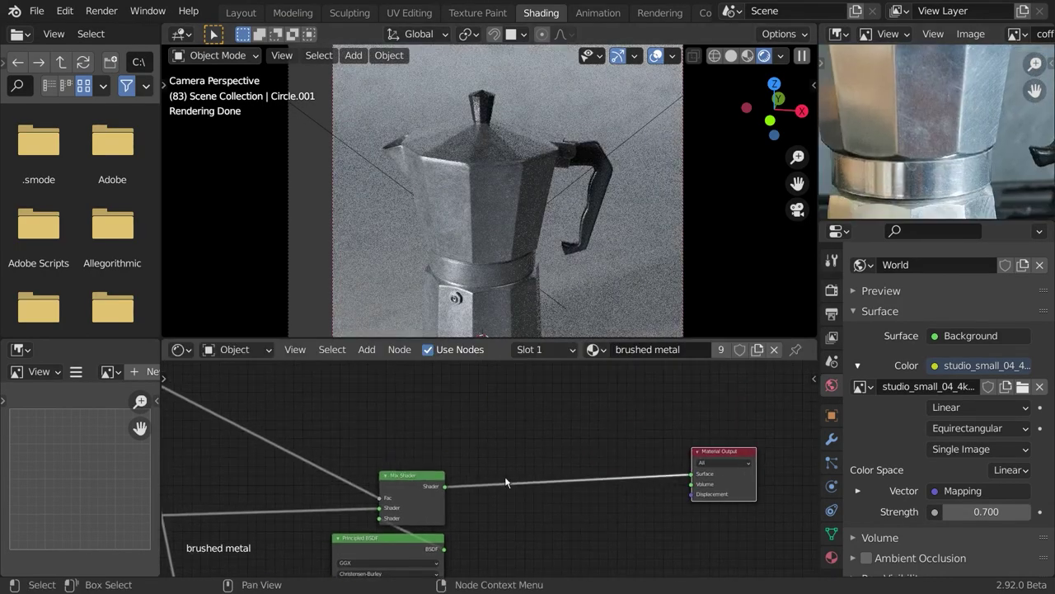
- Add a light grey Diffuse BSDF and blend it with the metal through a second Mix Shader before the Material Output
{"action": "key", "text": "shift+a"}
{"action": "left_click", "coordinate": [554, 402]}
{"action": "type", "text": "diffus"}
{"action": "key", "text": "Return"}
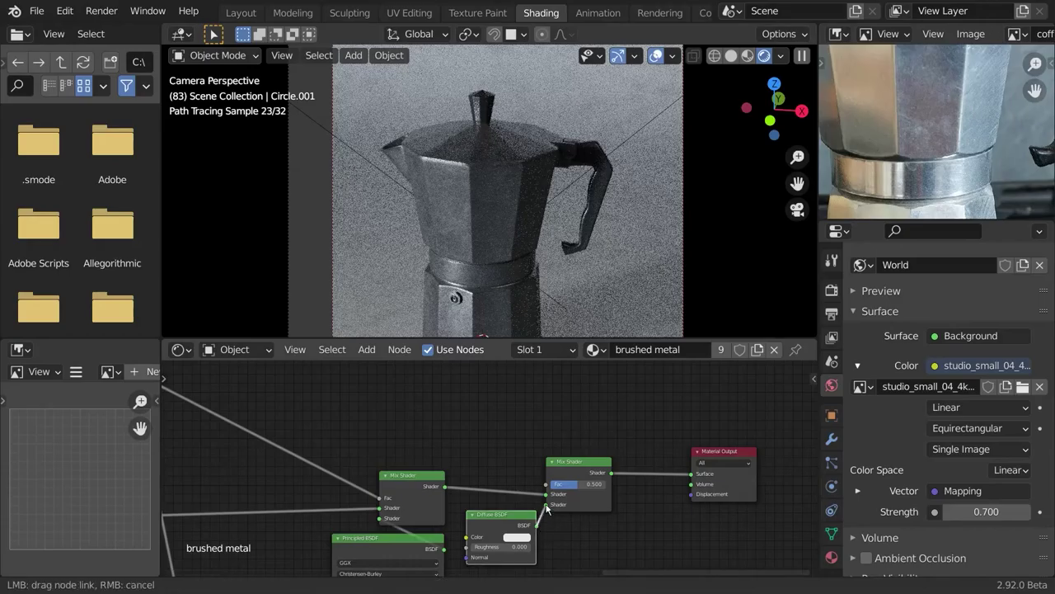
{"action": "left_click_drag", "start_coordinate": [546, 509], "coordinate": [547, 505]}
{"action": "middle_click_drag", "start_coordinate": [591, 509], "coordinate": [610, 520]}
{"action": "left_click", "coordinate": [536, 547]}
{"action": "left_click_drag", "start_coordinate": [601, 425], "coordinate": [601, 435]}
- Add an Image Texture with the 512 overlay TIF from TexturesCom, driven by Texture Coordinate and Mapping nodes
{"action": "key", "text": "shift+a"}
{"action": "left_click", "coordinate": [560, 400]}
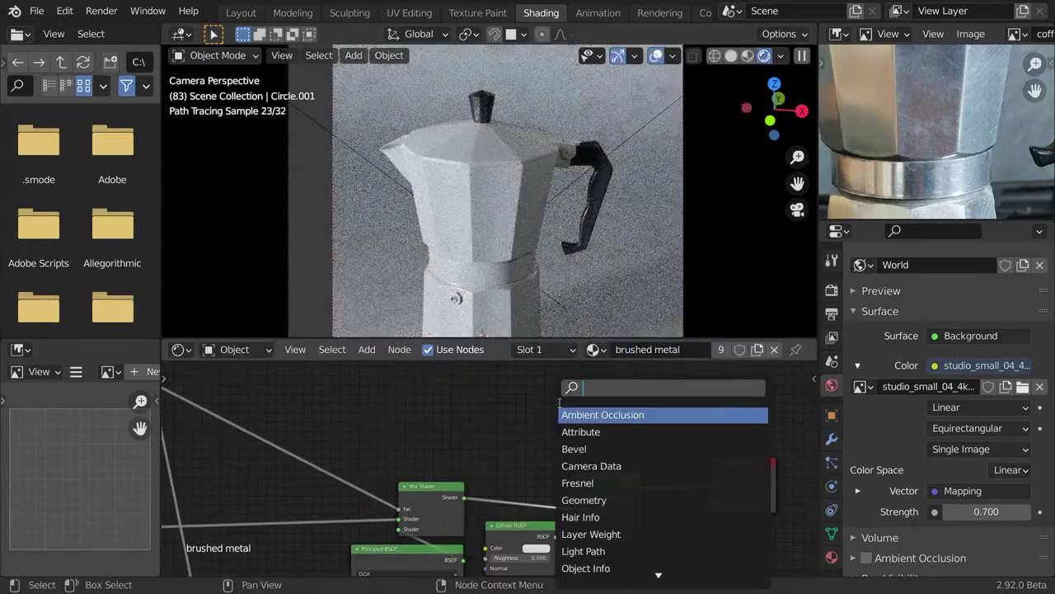
{"action": "type", "text": "image"}
{"action": "key", "text": "Return"}
{"action": "left_click", "coordinate": [455, 372]}
{"action": "key", "text": "ctrl+s"}
{"action": "left_click", "coordinate": [541, 411]}
{"action": "left_click", "coordinate": [155, 392]}
{"action": "type", "text": "text"}
{"action": "key", "text": "Return"}
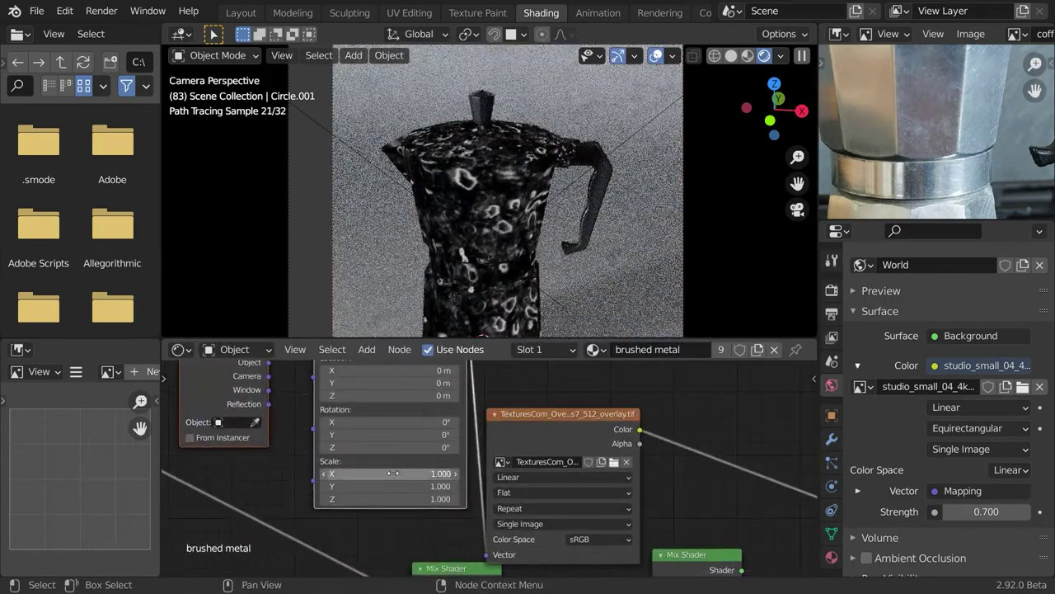
- Set the overlay Mapping node's X and Y scale to 2 and save the file
{"action": "left_click_drag", "start_coordinate": [393, 473], "coordinate": [394, 487]}
{"action": "type", "text": "2"}
{"action": "key", "text": "Return"}
{"action": "key", "text": "ctrl+s"}
- Connect the overlay texture's colour to the second Mix Shader's factor, output that shader, and collapse the texture node
{"action": "middle_click_drag", "start_coordinate": [668, 528], "coordinate": [468, 434]}
{"action": "middle_click_drag", "start_coordinate": [569, 495], "coordinate": [615, 551]}
{"action": "left_click_drag", "start_coordinate": [487, 393], "coordinate": [500, 549]}
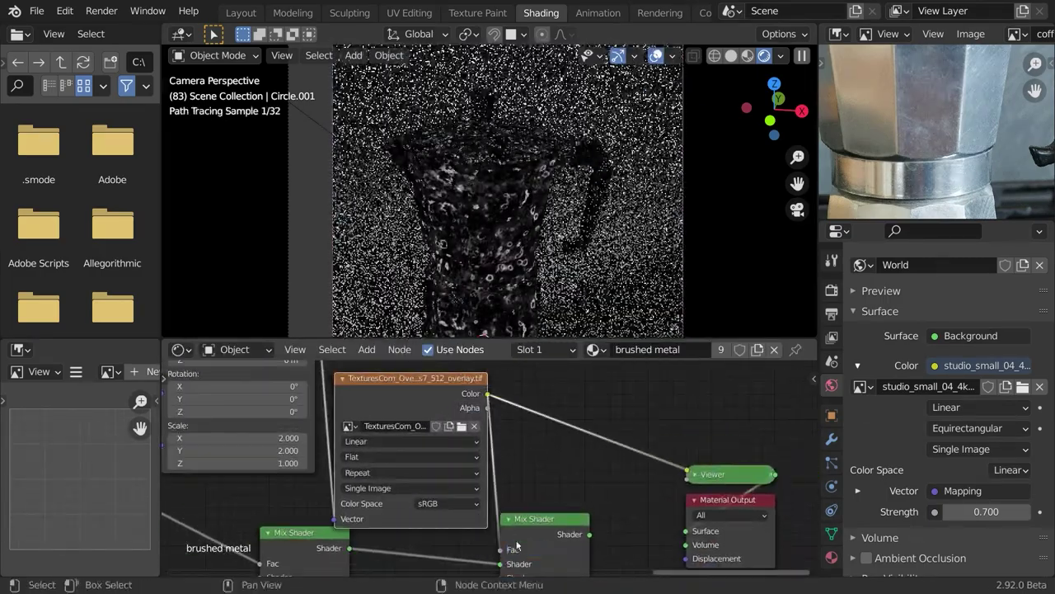
{"action": "left_click", "coordinate": [544, 536], "text": "ctrl+shift"}
{"action": "middle_click_drag", "start_coordinate": [593, 534], "coordinate": [605, 462]}
{"action": "key", "text": "g"}
{"action": "middle_click_drag", "start_coordinate": [601, 501], "coordinate": [659, 564]}
{"action": "left_click", "coordinate": [468, 380]}
{"action": "key", "text": "h"}
{"action": "left_click_drag", "start_coordinate": [468, 380], "coordinate": [463, 385]}
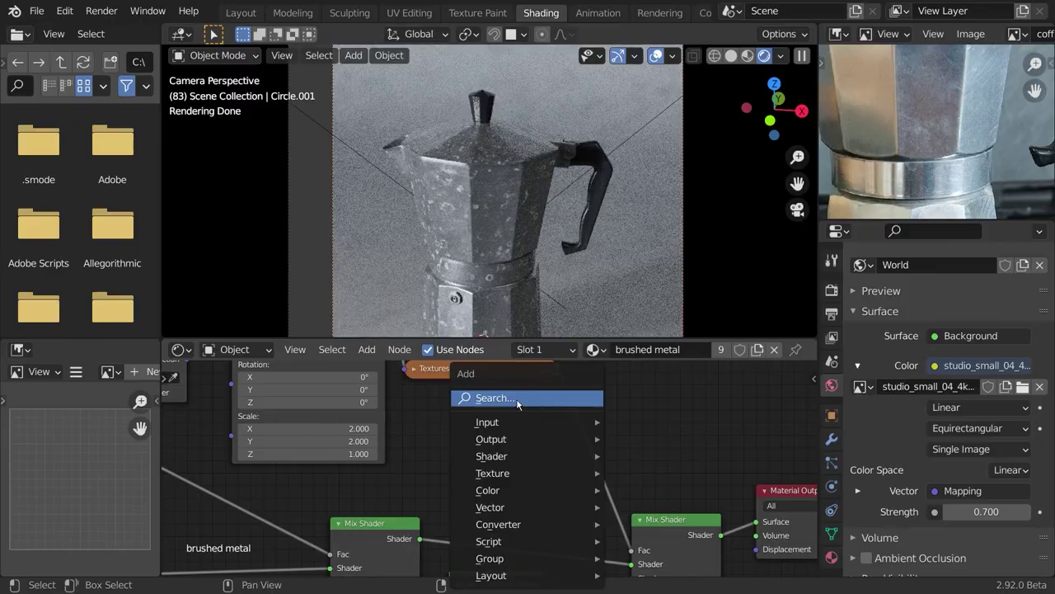
- Insert a ColorRamp between the overlay texture and the second Mix Shader's factor
{"action": "left_click", "coordinate": [517, 404]}
{"action": "key", "text": "Return"}
{"action": "key", "text": "shift+a"}
{"action": "left_click", "coordinate": [505, 400]}
{"action": "type", "text": "ramp"}
{"action": "key", "text": "Return"}
{"action": "left_click", "coordinate": [507, 399]}
- Try moving the overlay ColorRamp's black stop and lightening its colour, undoing both changes
{"action": "left_click_drag", "start_coordinate": [624, 476], "coordinate": [677, 480]}
{"action": "key", "text": "ctrl+z"}
{"action": "left_click", "coordinate": [715, 504]}
{"action": "left_click_drag", "start_coordinate": [723, 416], "coordinate": [723, 375]}
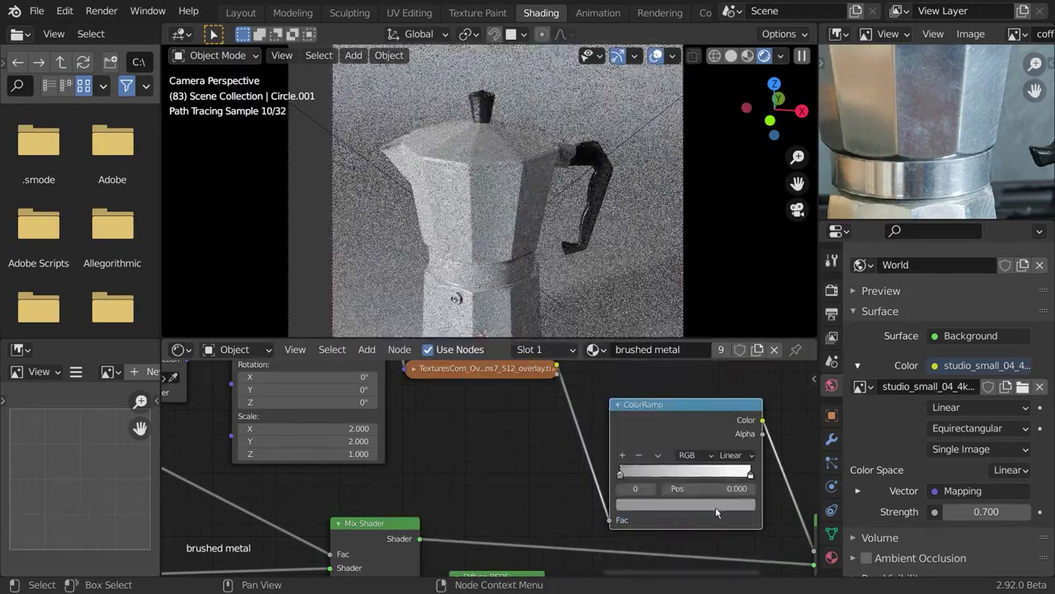
{"action": "key", "text": "ctrl+z"}
- Darken the overlay ColorRamp's white stop to a very dark grey to weaken the dust effect
{"action": "left_click", "coordinate": [750, 475]}
{"action": "left_click", "coordinate": [685, 504]}
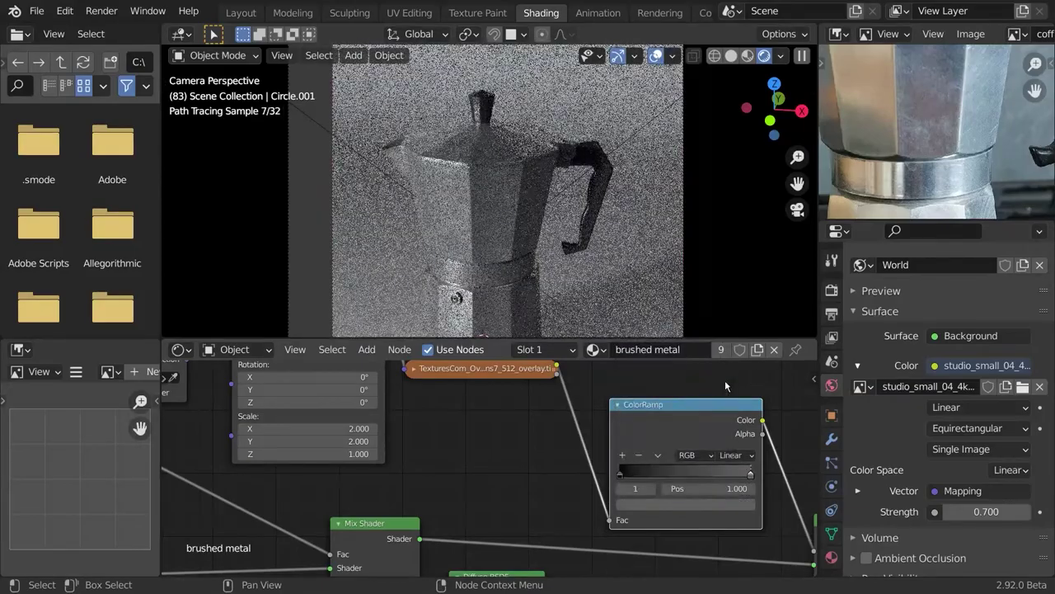
{"action": "scroll", "coordinate": [708, 232], "scroll_direction": "up", "scroll_amount": 5}
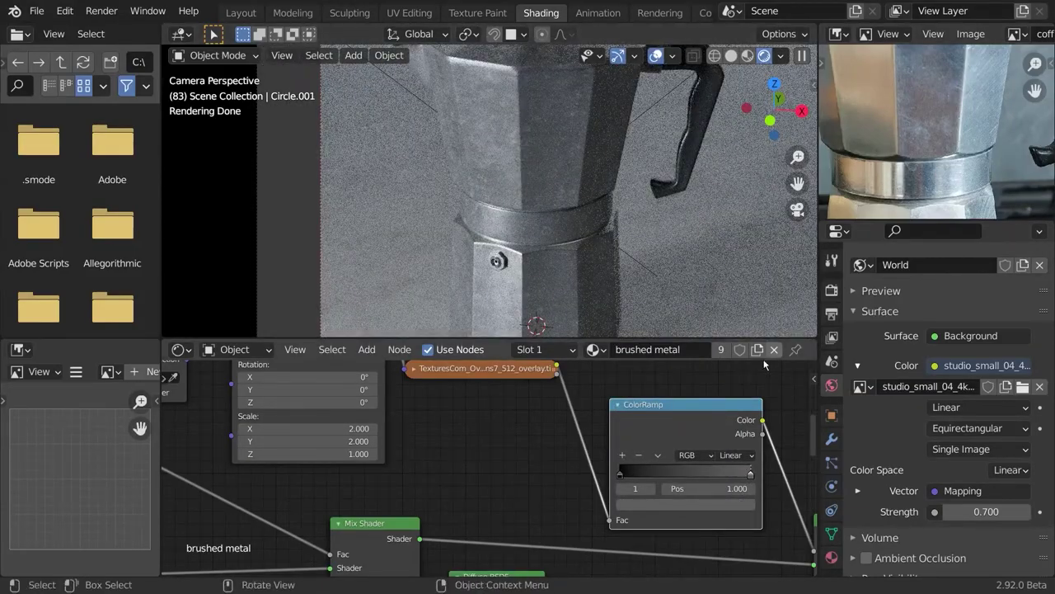
{"action": "middle_click_drag", "start_coordinate": [666, 377], "coordinate": [523, 360]}
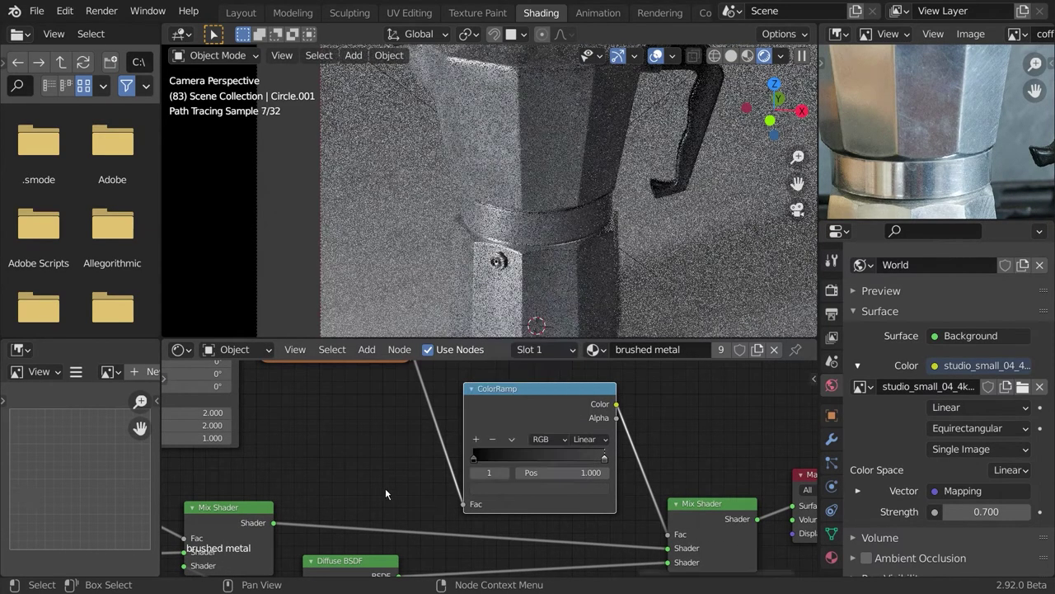
{"action": "middle_click_drag", "start_coordinate": [397, 496], "coordinate": [453, 437]}
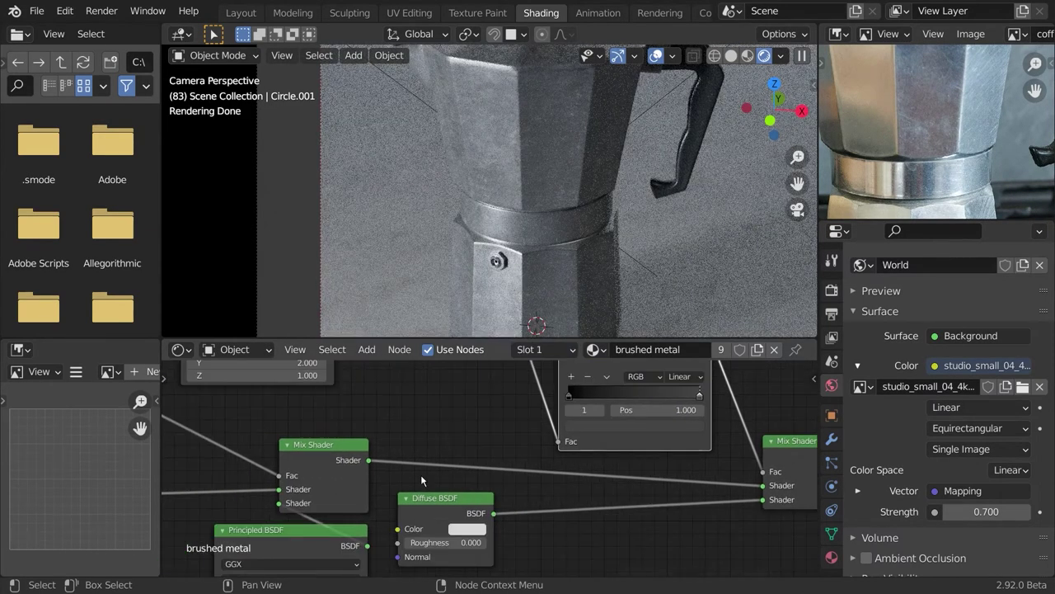
- Edit the roughness texture's Multiply value and preview the effect on the combined shader
{"action": "middle_click_drag", "start_coordinate": [432, 565], "coordinate": [606, 526]}
{"action": "middle_click_drag", "start_coordinate": [276, 517], "coordinate": [396, 466]}
{"action": "left_click", "coordinate": [334, 412]}
{"action": "mouse_move", "coordinate": [184, 448]}
{"action": "middle_mouse_down"}
{"action": "mouse_move", "coordinate": [334, 412]}
{"action": "mouse_move", "coordinate": [341, 443]}
{"action": "mouse_move", "coordinate": [639, 404]}
{"action": "middle_mouse_up"}
{"action": "middle_click_drag", "start_coordinate": [278, 501], "coordinate": [528, 470]}
{"action": "mouse_move", "coordinate": [463, 468]}
{"action": "middle_mouse_down"}
{"action": "mouse_move", "coordinate": [667, 522]}
{"action": "mouse_move", "coordinate": [791, 453]}
{"action": "middle_mouse_up"}
{"action": "left_click", "coordinate": [333, 518]}
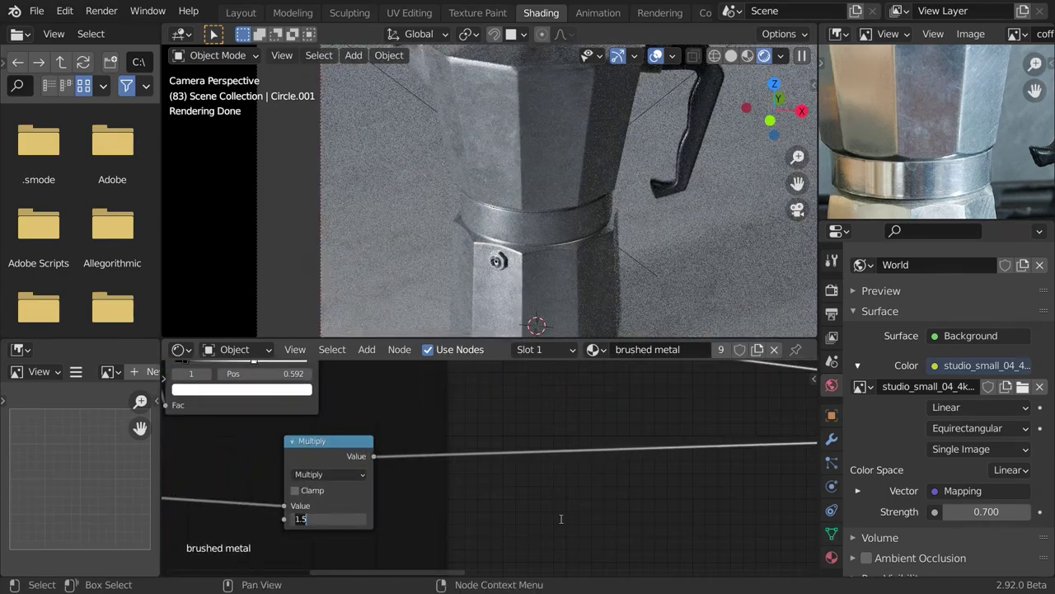
{"action": "key", "text": "Return"}
{"action": "middle_click_drag", "start_coordinate": [560, 518], "coordinate": [477, 535]}
{"action": "left_click", "coordinate": [471, 512], "text": "ctrl+shift"}
- Set the roughness Multiply value to 1.3 and the Normal Map's strength to 0.6
{"action": "scroll", "coordinate": [534, 271], "scroll_direction": "down", "scroll_amount": 2}
{"action": "middle_click_drag", "start_coordinate": [313, 544], "coordinate": [598, 519]}
{"action": "middle_click_drag", "start_coordinate": [412, 445], "coordinate": [808, 363]}
{"action": "middle_click_drag", "start_coordinate": [231, 567], "coordinate": [742, 503]}
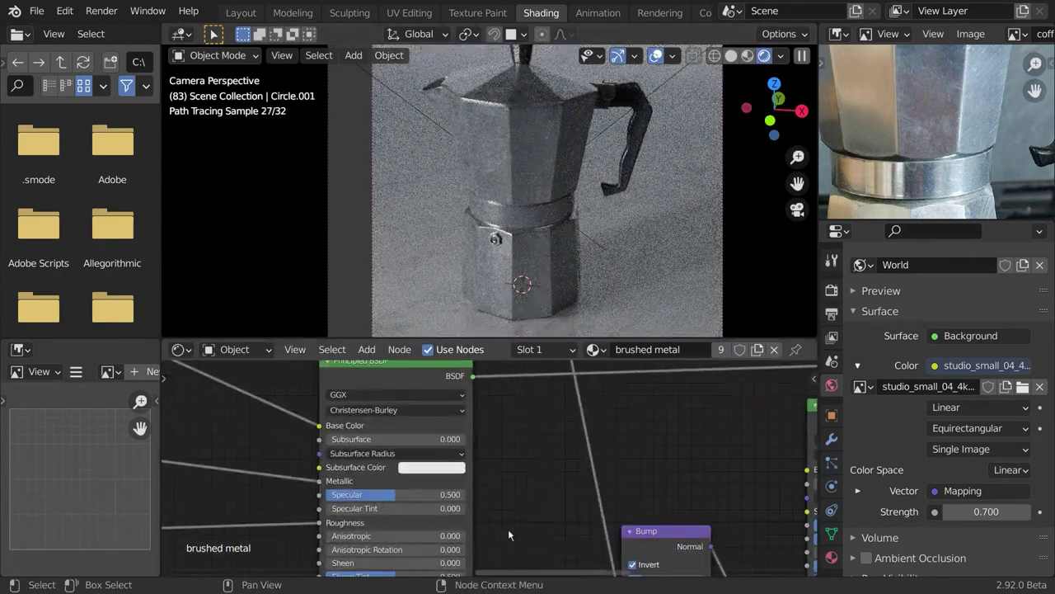
{"action": "double_click", "coordinate": [394, 546]}
{"action": "type", "text": "2"}
{"action": "key", "text": "Return"}
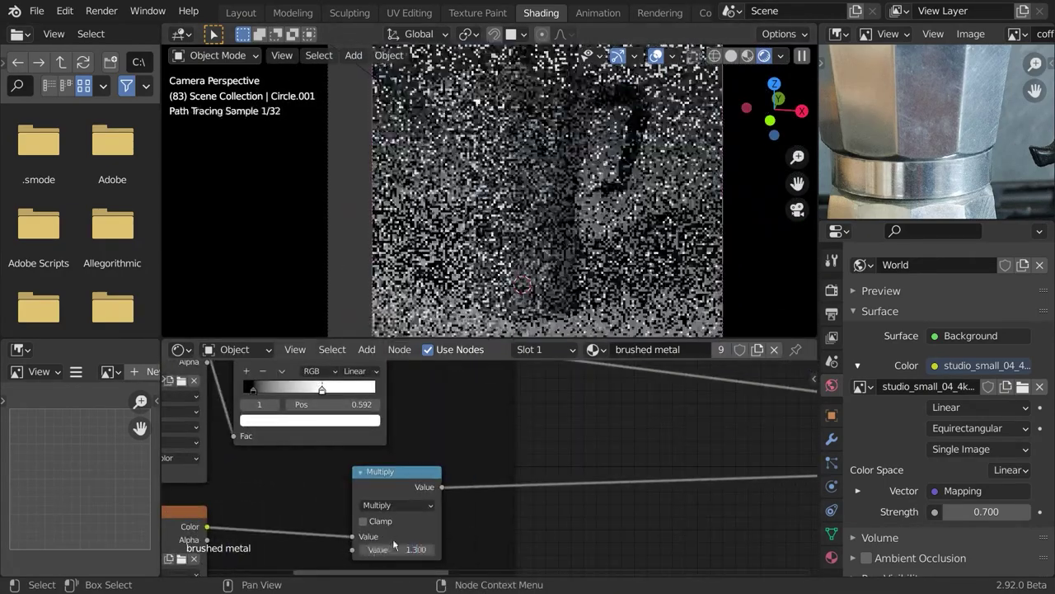
{"action": "middle_click_drag", "start_coordinate": [521, 521], "coordinate": [767, 298]}
{"action": "left_click_drag", "start_coordinate": [590, 528], "coordinate": [590, 549]}
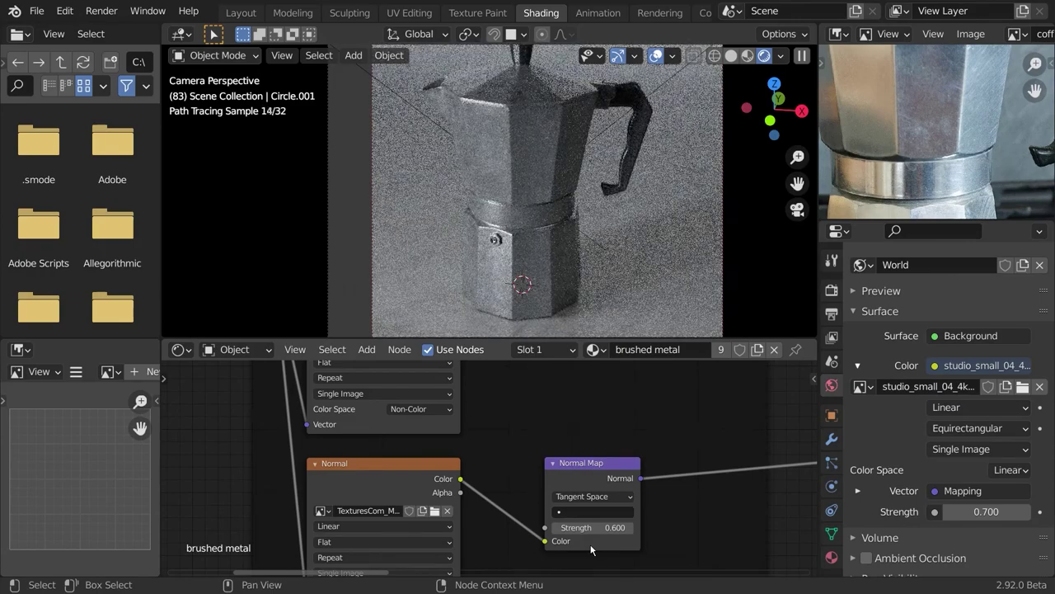
- Narrow the render region to the safety valve and give the valve its own material copy named brushed metal 2
{"action": "scroll", "coordinate": [486, 301], "scroll_direction": "up", "scroll_amount": 2}
{"action": "key", "text": "ctrl+b"}
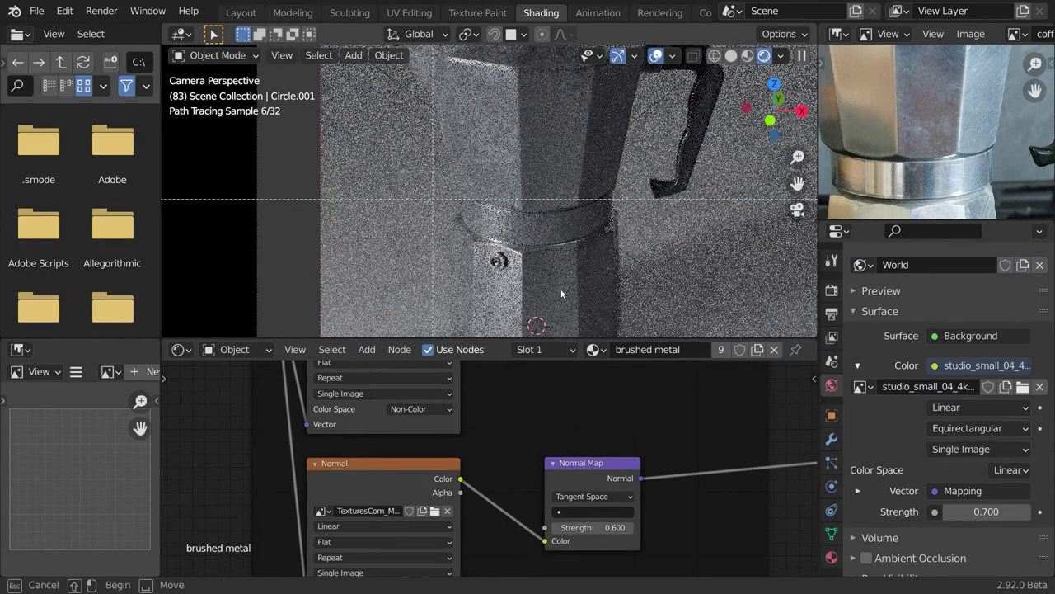
{"action": "left_click_drag", "start_coordinate": [461, 208], "coordinate": [611, 306]}
{"action": "scroll", "coordinate": [577, 289], "scroll_direction": "up", "scroll_amount": 2}
{"action": "key", "text": "ctrl+b"}
{"action": "left_click_drag", "start_coordinate": [445, 253], "coordinate": [582, 316]}
{"action": "middle_click_drag", "start_coordinate": [617, 388], "coordinate": [488, 409]}
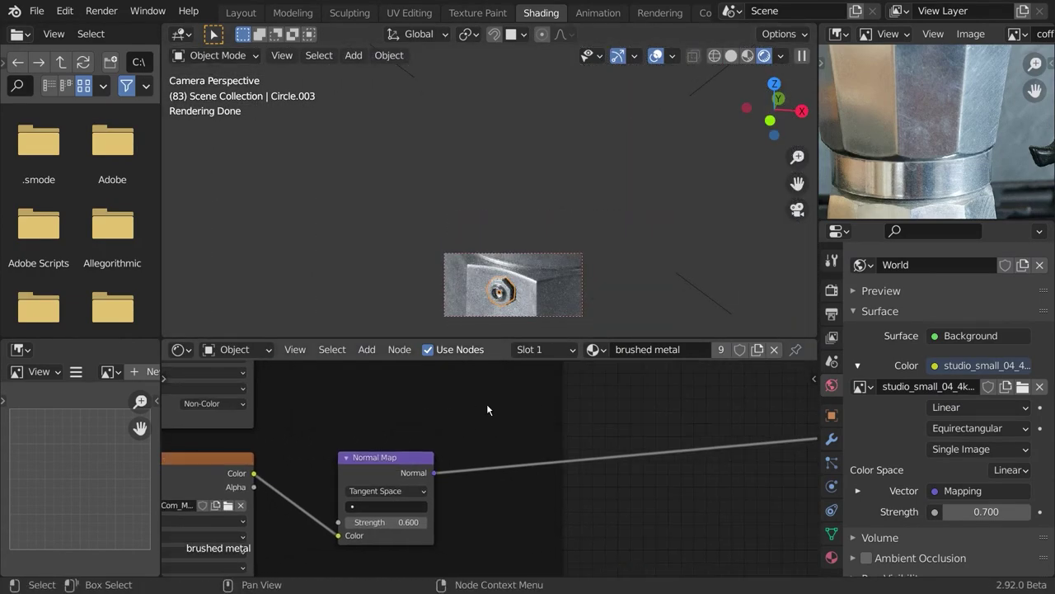
{"action": "scroll", "coordinate": [660, 428], "scroll_direction": "down", "scroll_amount": 6}
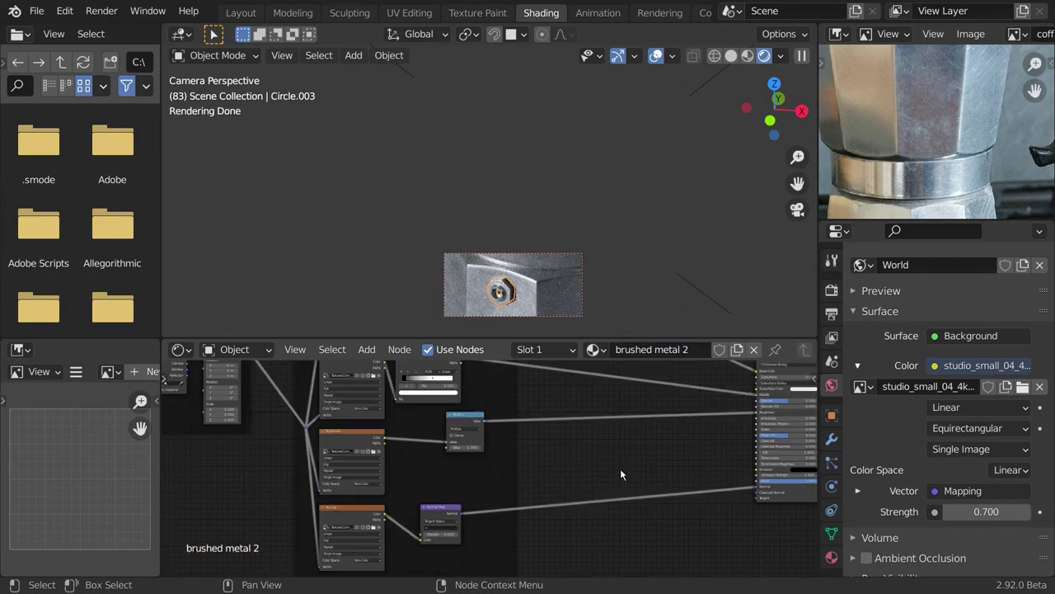
- Insert a MixRGB node into the link feeding the valve material's Base Color
{"action": "middle_click_drag", "start_coordinate": [281, 367], "coordinate": [461, 400]}
{"action": "middle_click_drag", "start_coordinate": [791, 458], "coordinate": [486, 488]}
{"action": "scroll", "coordinate": [486, 488], "scroll_direction": "up", "scroll_amount": 6}
{"action": "key", "text": "shift+a"}
{"action": "left_click", "coordinate": [466, 400]}
{"action": "type", "text": "mix"}
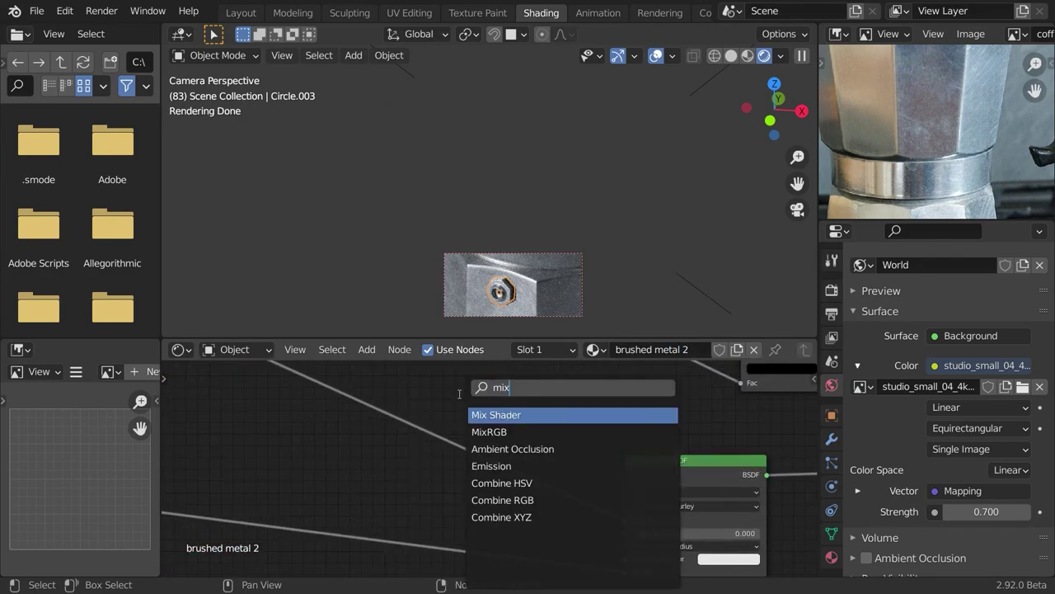
{"action": "left_click", "coordinate": [490, 433]}
{"action": "left_click", "coordinate": [497, 428]}
- Set the MixRGB factor to 0.915 and its second colour to a golden brown
{"action": "left_click", "coordinate": [507, 433]}
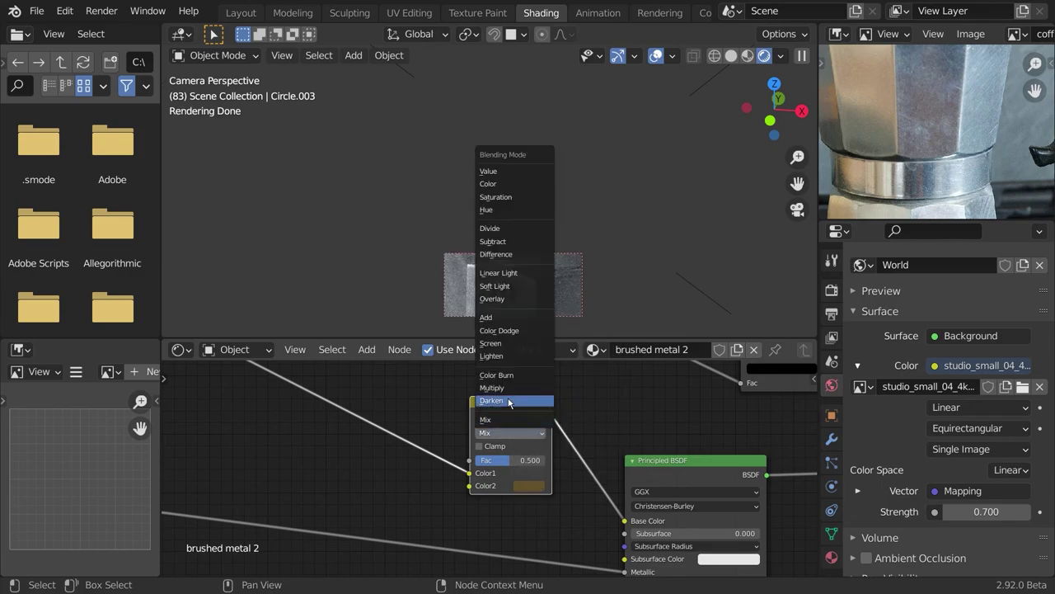
{"action": "left_click_drag", "start_coordinate": [506, 463], "coordinate": [546, 463]}
{"action": "left_click", "coordinate": [530, 487]}
{"action": "left_click_drag", "start_coordinate": [613, 372], "coordinate": [614, 356]}
{"action": "left_click", "coordinate": [530, 486]}
- Try Color Dodge, then set the MixRGB blending mode to Color and fine-tune its brass-like second colour
{"action": "left_click", "coordinate": [508, 433]}
{"action": "left_click", "coordinate": [505, 330]}
{"action": "left_click", "coordinate": [505, 433]}
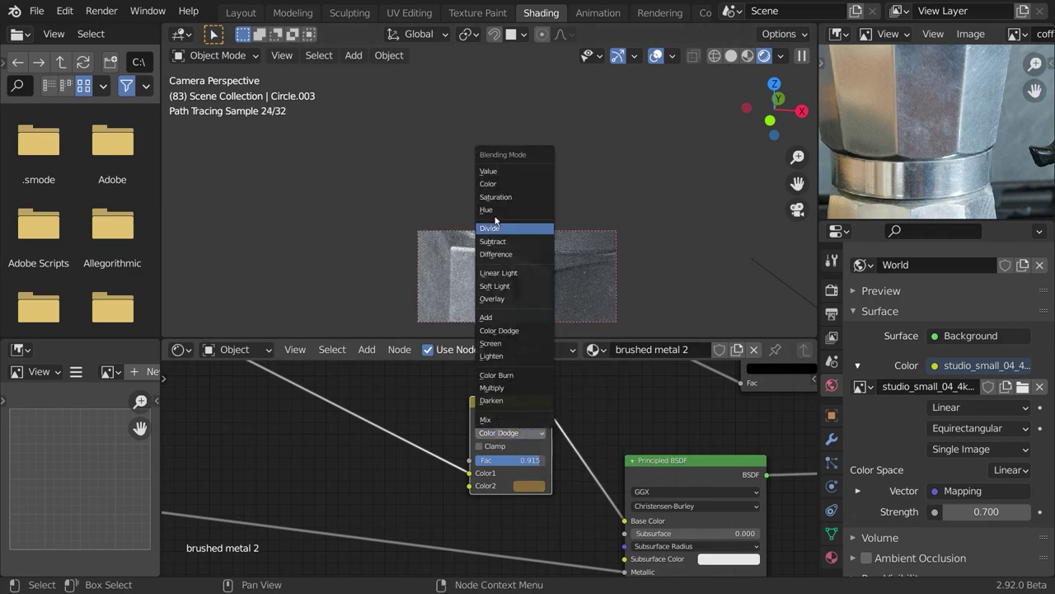
{"action": "left_click", "coordinate": [494, 183]}
{"action": "left_click", "coordinate": [530, 484]}
{"action": "left_click", "coordinate": [627, 284]}
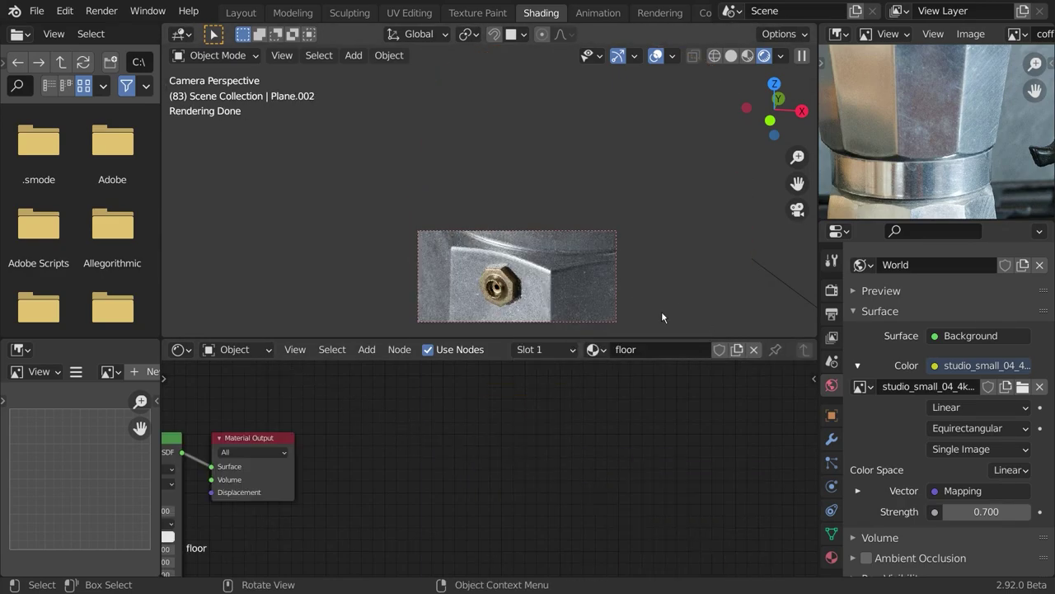
- Select the lower pot body, save the file, and move its Material Output farther from the Mix Shader
{"action": "left_click", "coordinate": [662, 311]}
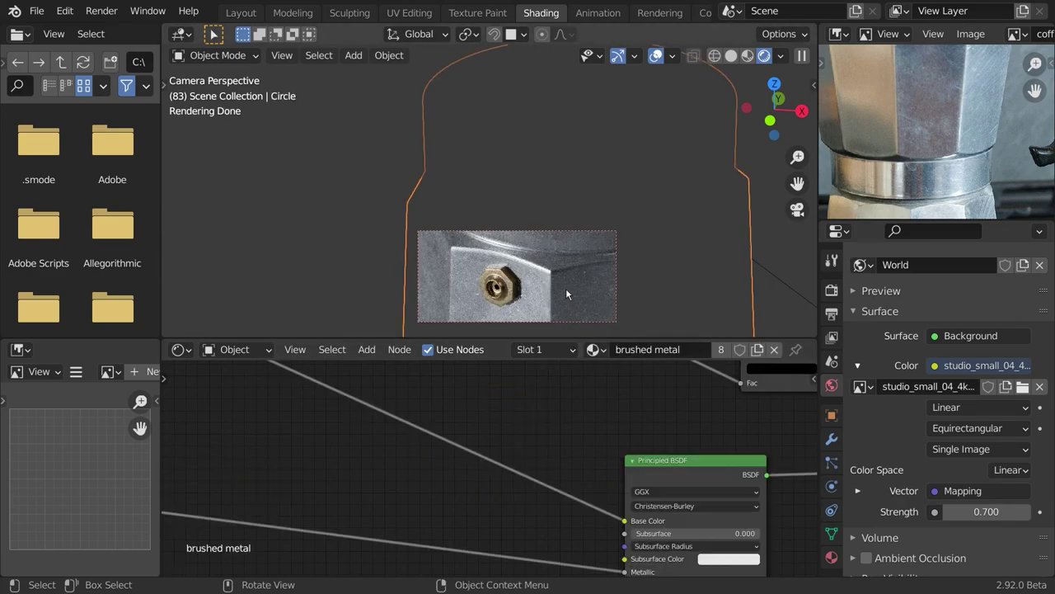
{"action": "middle_click_drag", "start_coordinate": [622, 409], "coordinate": [490, 414]}
{"action": "key", "text": "ctrl+s"}
{"action": "mouse_move", "coordinate": [783, 362]}
{"action": "middle_mouse_down"}
{"action": "mouse_move", "coordinate": [461, 476]}
{"action": "mouse_move", "coordinate": [453, 466]}
{"action": "middle_mouse_up"}
{"action": "left_click_drag", "start_coordinate": [497, 494], "coordinate": [743, 478]}
- Set the render region around the seam just above the valve
{"action": "key", "text": "ctrl+b"}
{"action": "left_click_drag", "start_coordinate": [333, 156], "coordinate": [779, 333]}
{"action": "scroll", "coordinate": [567, 249], "scroll_direction": "up", "scroll_amount": 1}
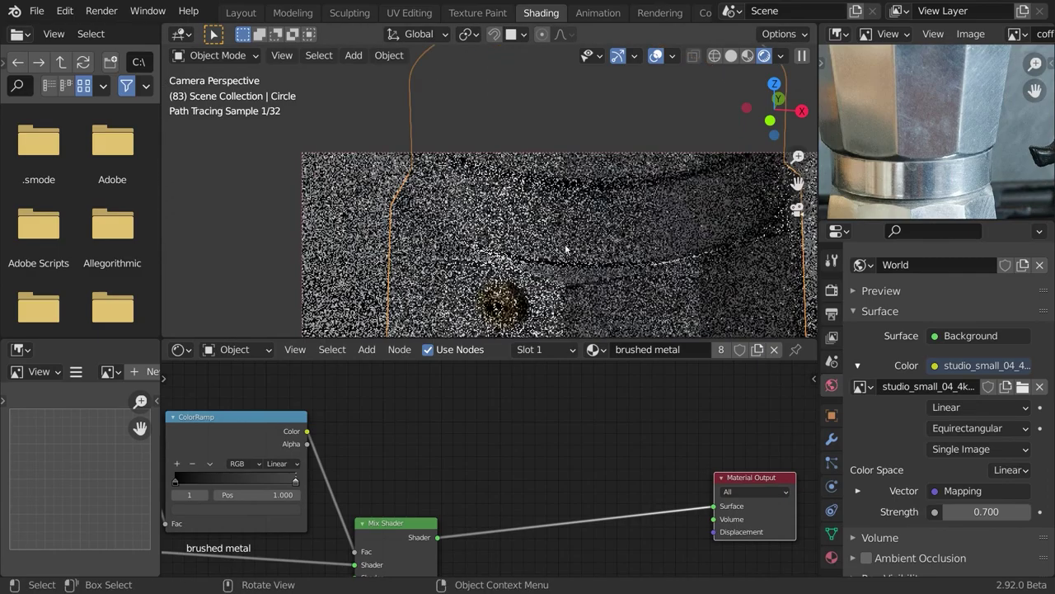
{"action": "key", "text": "ctrl+b"}
{"action": "left_click_drag", "start_coordinate": [380, 192], "coordinate": [680, 311]}
- Add an Ambient Occlusion node to the brushed metal material and preview its output
{"action": "middle_click_drag", "start_coordinate": [528, 379], "coordinate": [454, 426]}
{"action": "key", "text": "shift+a"}
{"action": "left_click", "coordinate": [429, 399]}
{"action": "type", "text": "amb"}
{"action": "key", "text": "Return"}
{"action": "left_click", "coordinate": [428, 402]}
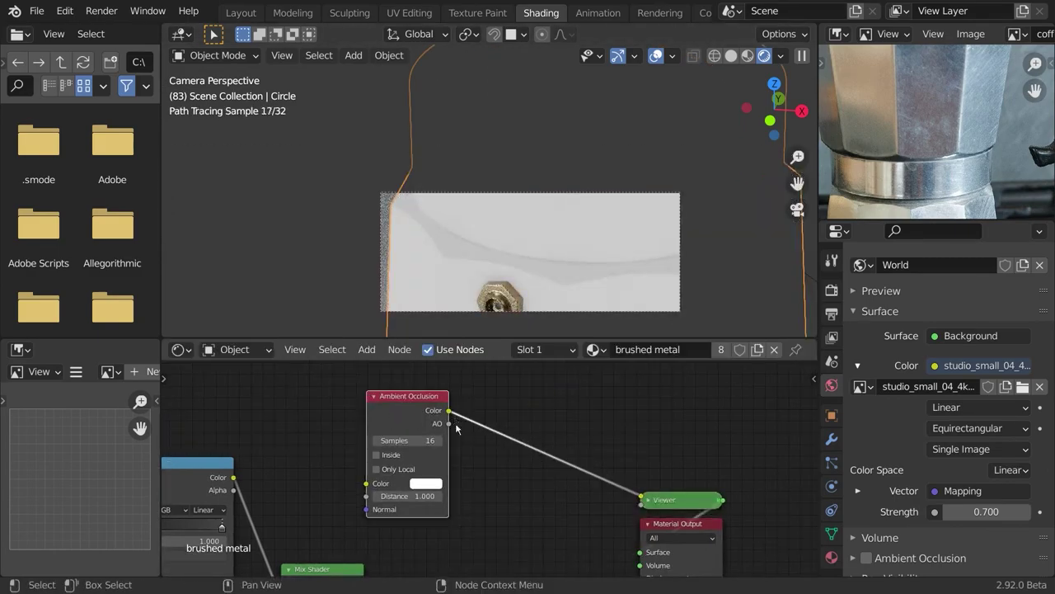
- Add a ColorRamp to the Ambient Occlusion node's AO output with its black stop at position 0.656
{"action": "key", "text": "shift+a"}
{"action": "type", "text": "ramp"}
{"action": "key", "text": "Return"}
{"action": "left_click", "coordinate": [598, 461]}
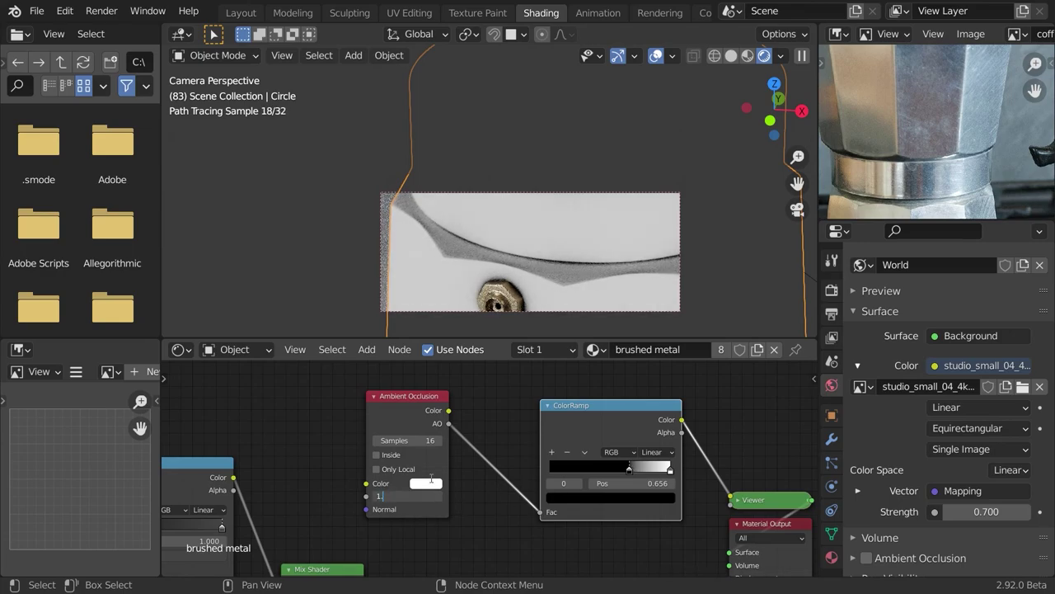
- Collapse the Ambient Occlusion and ColorRamp nodes and place them side by side
{"action": "left_click_drag", "start_coordinate": [376, 402], "coordinate": [305, 399]}
{"action": "left_click", "coordinate": [424, 426]}
{"action": "left_click", "coordinate": [301, 391]}
{"action": "left_click_drag", "start_coordinate": [544, 405], "coordinate": [463, 414]}
{"action": "middle_click_drag", "start_coordinate": [578, 446], "coordinate": [421, 447]}
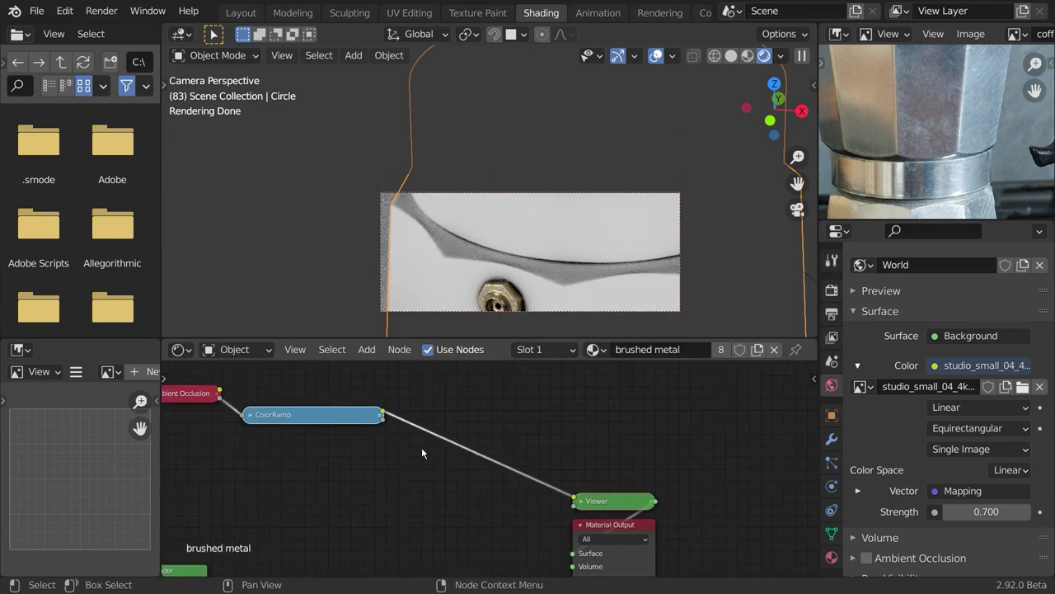
- Add an Image Texture node loaded with the TexturesCom_Overlay_Dirt3_512 overlay image to the brushed metal material
{"action": "key", "text": "shift+a"}
{"action": "type", "text": "image"}
{"action": "left_click", "coordinate": [420, 415]}
{"action": "left_click", "coordinate": [354, 473]}
{"action": "left_click", "coordinate": [354, 473]}
{"action": "left_click", "coordinate": [154, 206]}
{"action": "left_click", "coordinate": [733, 66]}
{"action": "type", "text": "text"}
{"action": "double_click", "coordinate": [389, 294]}
{"action": "left_click", "coordinate": [376, 297]}
{"action": "left_click", "coordinate": [750, 543]}
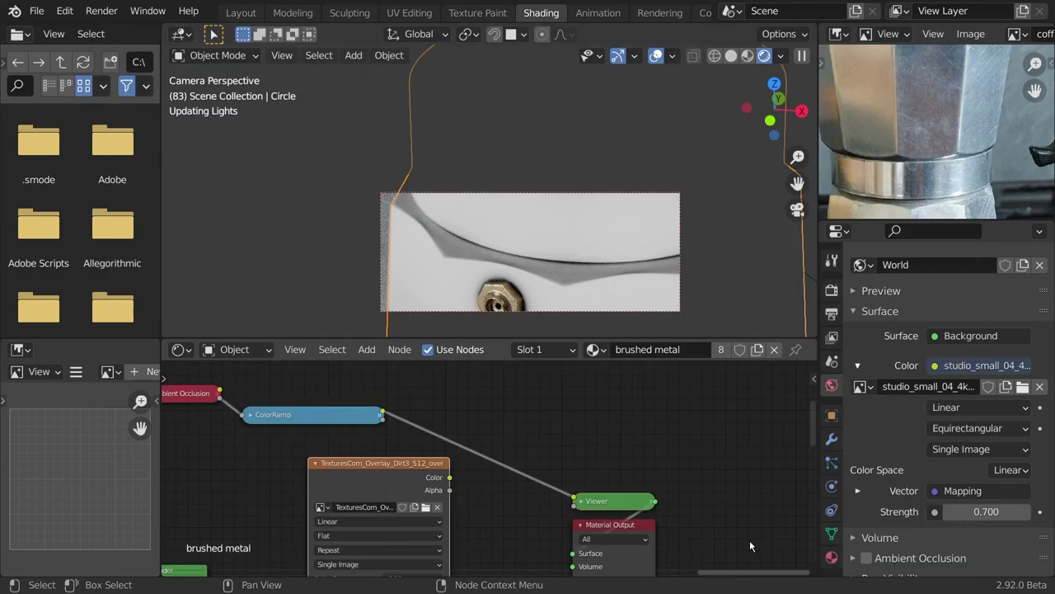
- Insert a Mix colour node before the Viewer, with the ColorRamp driving Fac and the dirt texture feeding Color1
{"action": "middle_click_drag", "start_coordinate": [469, 441], "coordinate": [475, 422]}
{"action": "key", "text": "shift+a"}
{"action": "mouse_move", "coordinate": [473, 420]}
{"action": "type", "text": "mix"}
{"action": "key", "text": "Return"}
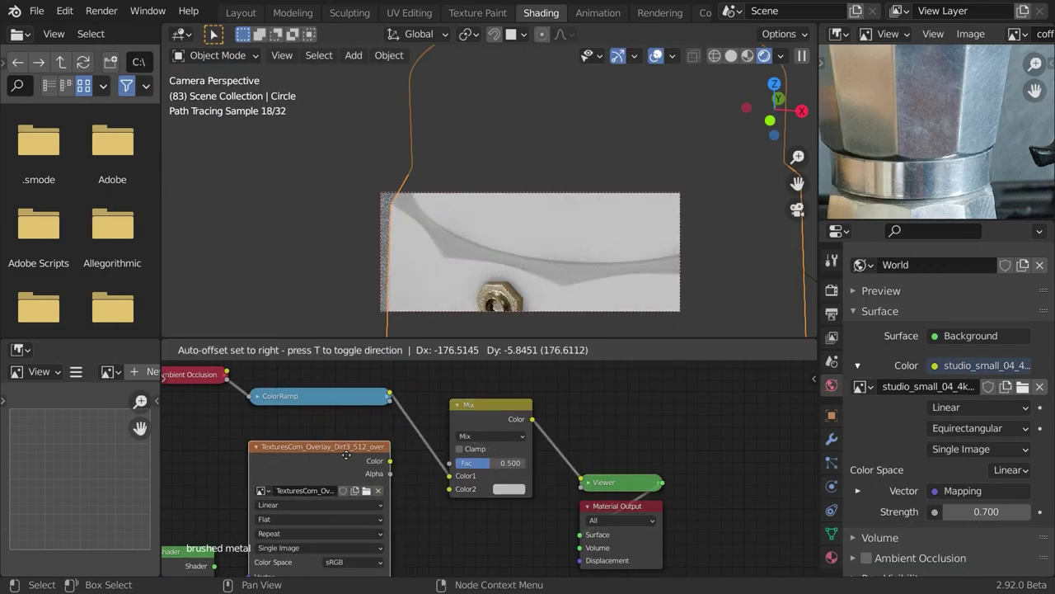
{"action": "left_click", "coordinate": [494, 433]}
{"action": "left_click", "coordinate": [264, 447]}
{"action": "scroll", "coordinate": [484, 436], "scroll_direction": "down", "scroll_amount": 2, "text": "ctrl"}
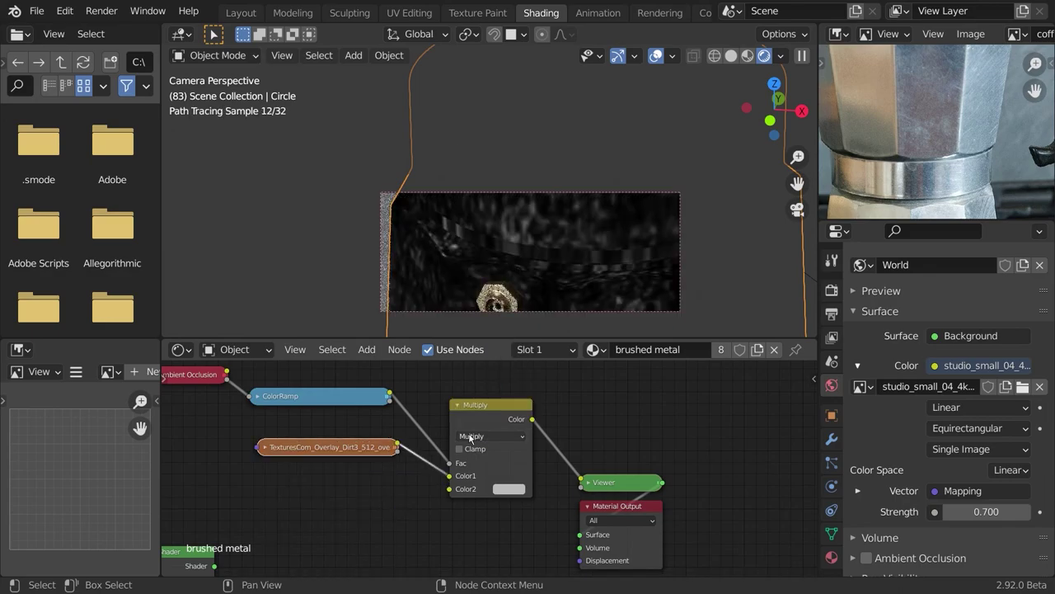
{"action": "scroll", "coordinate": [473, 436], "scroll_direction": "up", "scroll_amount": 2, "text": "ctrl"}
- Add Texture Coordinate and Mapping nodes to the dirt texture with an X and Y scale of 3
{"action": "left_click", "coordinate": [257, 397]}
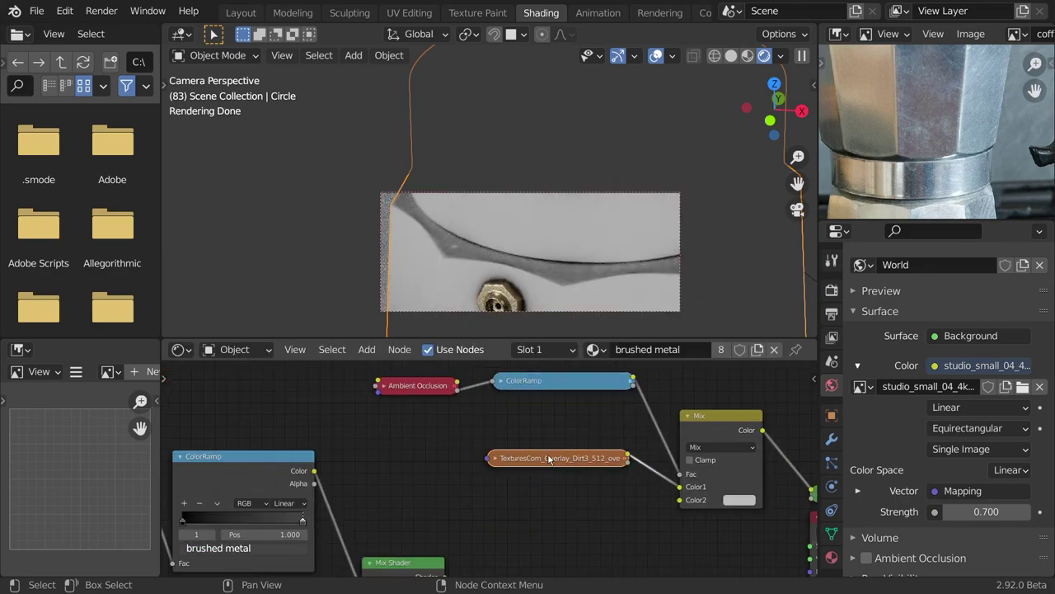
{"action": "key", "text": "ctrl+t"}
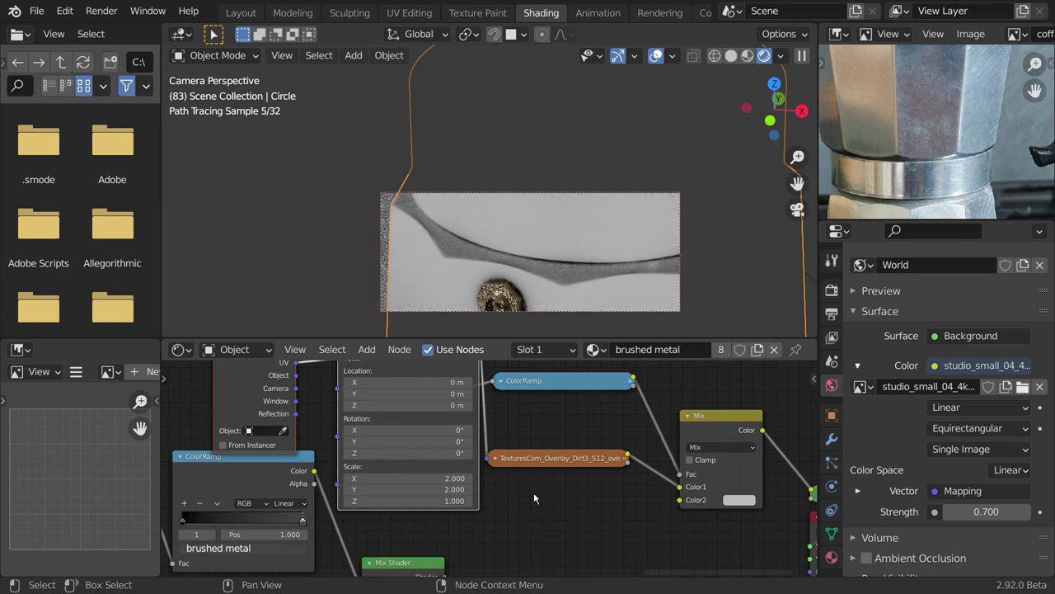
{"action": "middle_click_drag", "start_coordinate": [621, 491], "coordinate": [476, 483]}
- Set the Mix node's Color2 to pure white with a value of 1
{"action": "left_click", "coordinate": [594, 493]}
{"action": "left_click", "coordinate": [624, 386]}
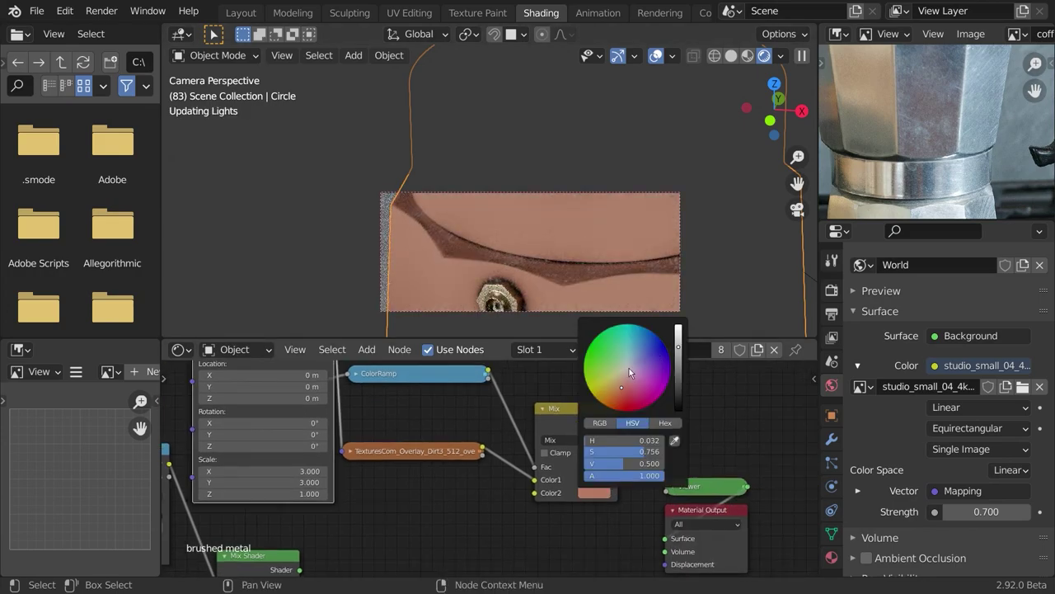
{"action": "scroll", "coordinate": [629, 367], "scroll_direction": "up", "scroll_amount": 6}
{"action": "left_click", "coordinate": [612, 384]}
{"action": "left_click_drag", "start_coordinate": [618, 439], "coordinate": [697, 451]}
{"action": "left_click", "coordinate": [595, 492]}
{"action": "left_click", "coordinate": [600, 423]}
{"action": "left_click", "coordinate": [595, 492]}
{"action": "left_click", "coordinate": [628, 462]}
{"action": "type", "text": "1"}
{"action": "key", "text": "Return"}
- Duplicate the existing Mix Shader and place the copy before the Material Output
{"action": "middle_click_drag", "start_coordinate": [620, 534], "coordinate": [604, 445]}
{"action": "left_click", "coordinate": [247, 471]}
{"action": "key", "text": "shift+d"}
{"action": "left_click", "coordinate": [531, 476]}
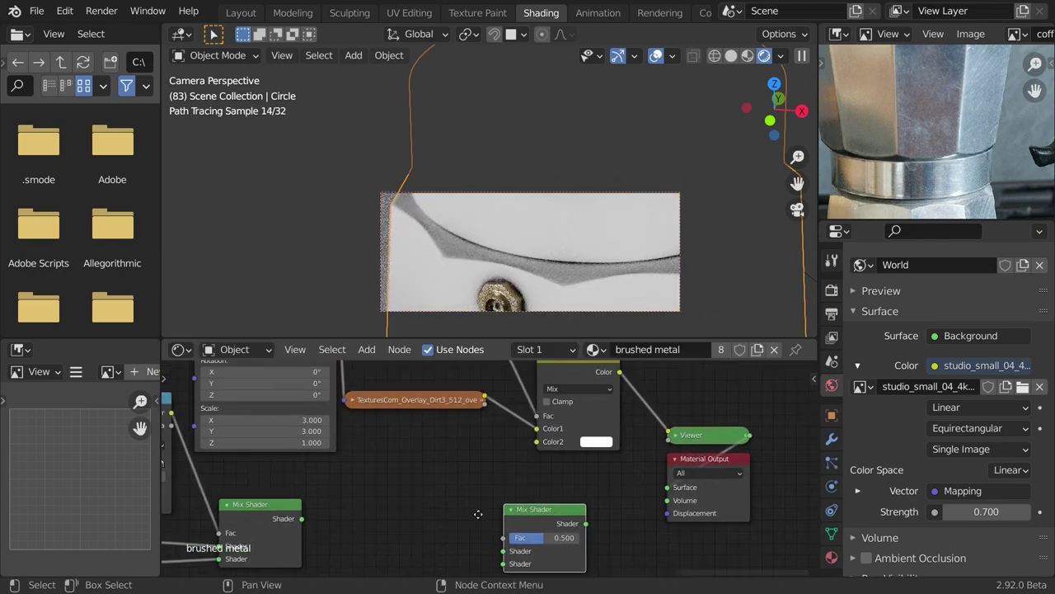
- Add a Diffuse BSDF, blend it with the existing shader in the new Mix Shader using the dirt mask as Fac, and preview it
{"action": "key", "text": "shift+a"}
{"action": "left_click", "coordinate": [416, 400]}
{"action": "type", "text": "diff"}
{"action": "key", "text": "Return"}
{"action": "left_click", "coordinate": [435, 444]}
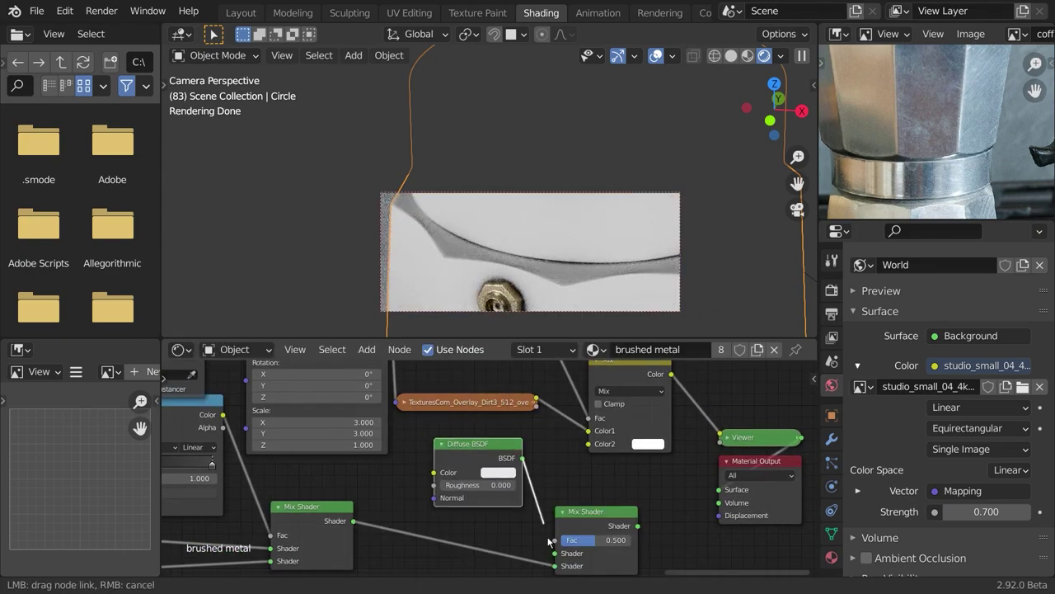
{"action": "scroll", "coordinate": [580, 415], "scroll_direction": "down", "scroll_amount": 2}
{"action": "left_click_drag", "start_coordinate": [549, 542], "coordinate": [545, 555]}
{"action": "left_click", "coordinate": [579, 536], "text": "ctrl+shift"}
- Set the dirt Diffuse BSDF's colour to a very dark brown, RGB 0.052, 0.041, 0.025
{"action": "middle_click_drag", "start_coordinate": [462, 521], "coordinate": [507, 467]}
{"action": "scroll", "coordinate": [499, 465], "scroll_direction": "up", "scroll_amount": 4}
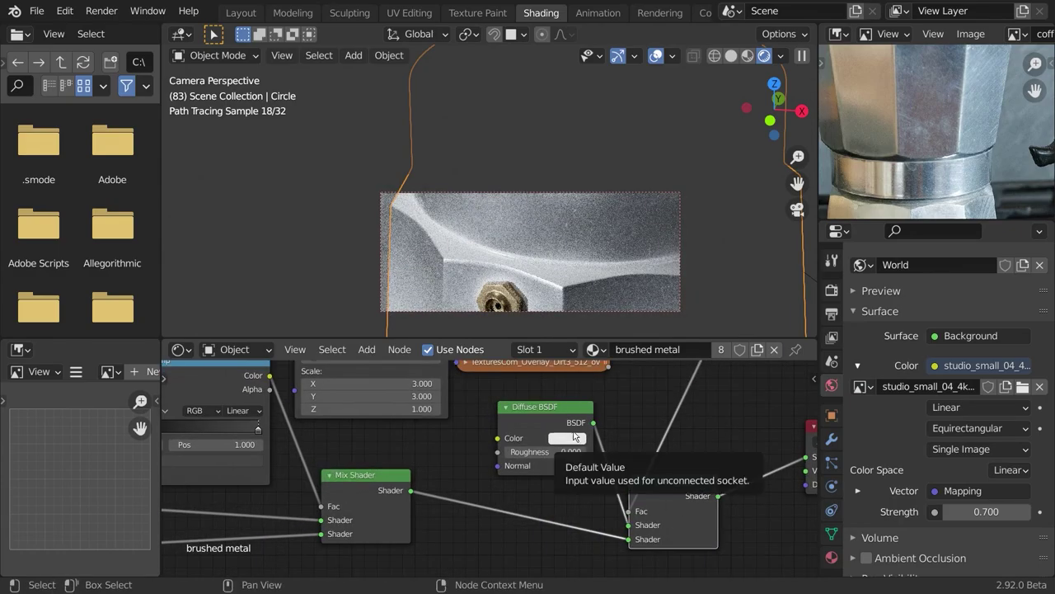
{"action": "left_click", "coordinate": [569, 438]}
{"action": "left_click_drag", "start_coordinate": [655, 284], "coordinate": [655, 326]}
{"action": "left_click", "coordinate": [566, 438]}
{"action": "left_click_drag", "start_coordinate": [594, 298], "coordinate": [658, 317]}
{"action": "left_click", "coordinate": [567, 438]}
{"action": "left_click", "coordinate": [567, 439]}
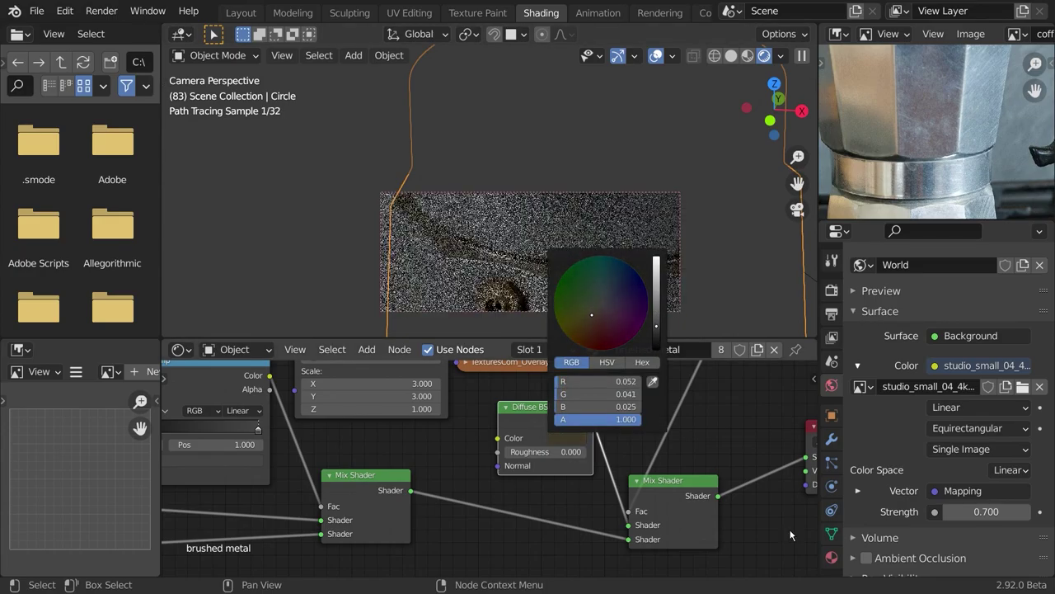
- Tidy the dirt node group by collapsing its Texture Coordinate, Mapping and ColorRamp nodes
{"action": "middle_click_drag", "start_coordinate": [590, 364], "coordinate": [586, 494]}
{"action": "left_click", "coordinate": [474, 412]}
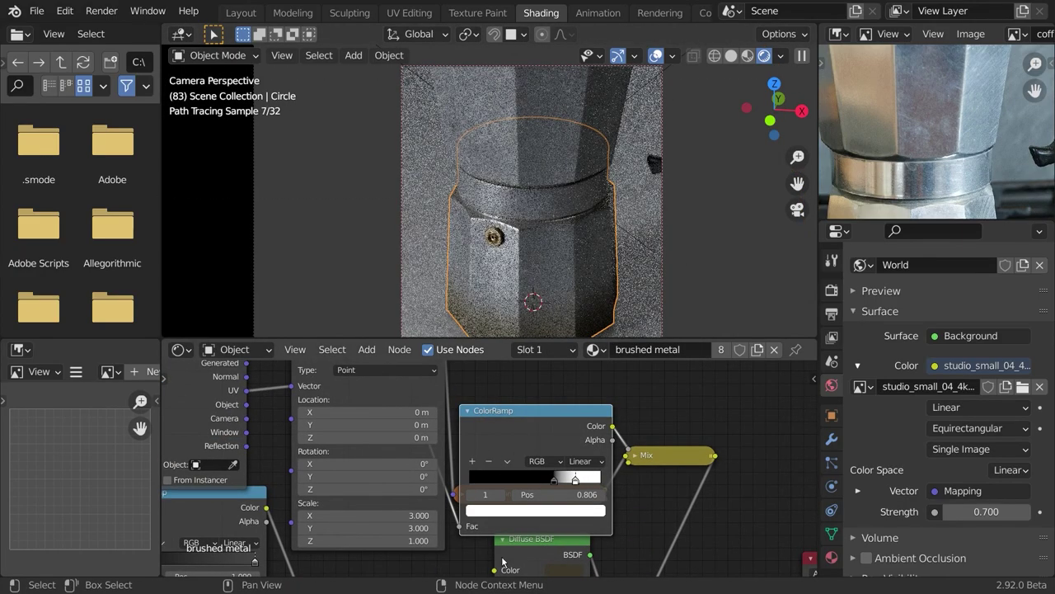
{"action": "middle_click_drag", "start_coordinate": [502, 561], "coordinate": [555, 518]}
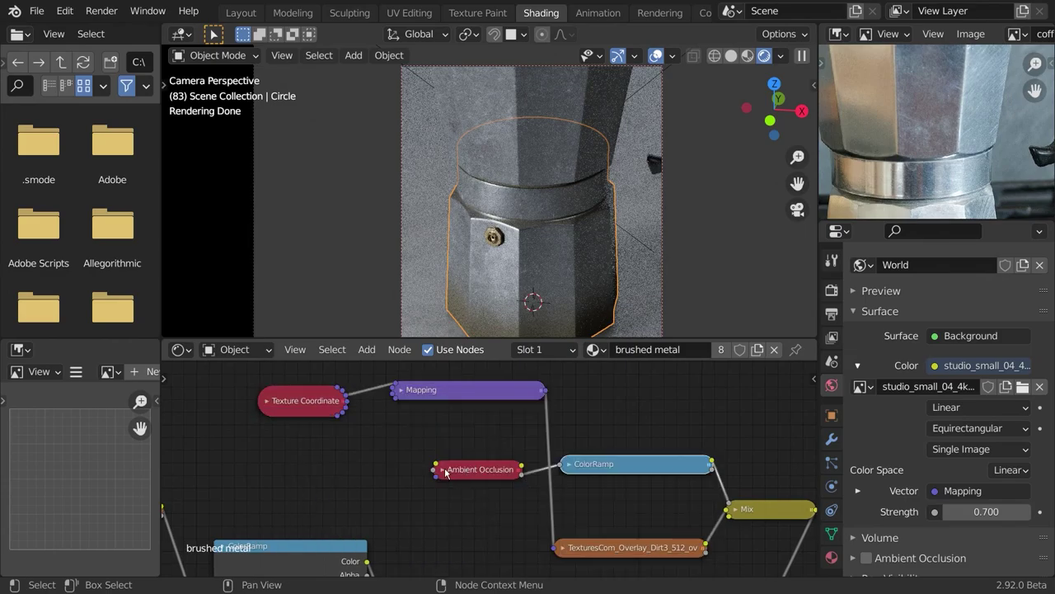
- Try an Ambient Occlusion distance of 0.4 and undo it
{"action": "left_click_drag", "start_coordinate": [480, 529], "coordinate": [483, 540]}
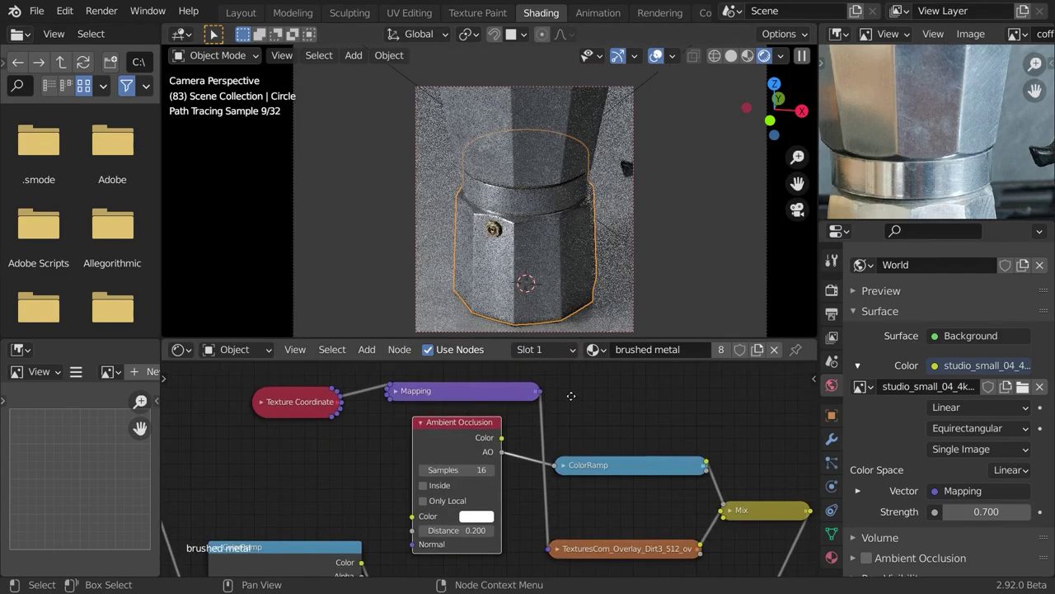
{"action": "middle_click_drag", "start_coordinate": [482, 522], "coordinate": [398, 503]}
{"action": "left_click", "coordinate": [398, 506]}
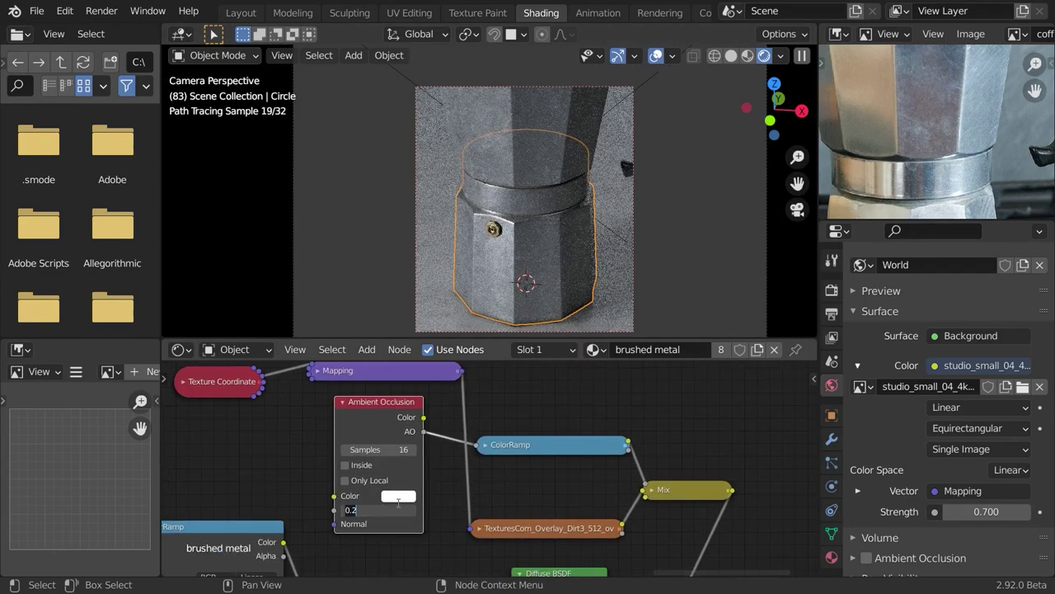
{"action": "type", "text": "0.4"}
{"action": "key", "text": "Return"}
{"action": "key", "text": "ctrl+z"}
- Lighten the black stop of the Ambient Occlusion ColorRamp to a dark grey
{"action": "left_click", "coordinate": [485, 446]}
{"action": "left_click_drag", "start_coordinate": [517, 445], "coordinate": [523, 398]}
{"action": "left_click", "coordinate": [598, 468]}
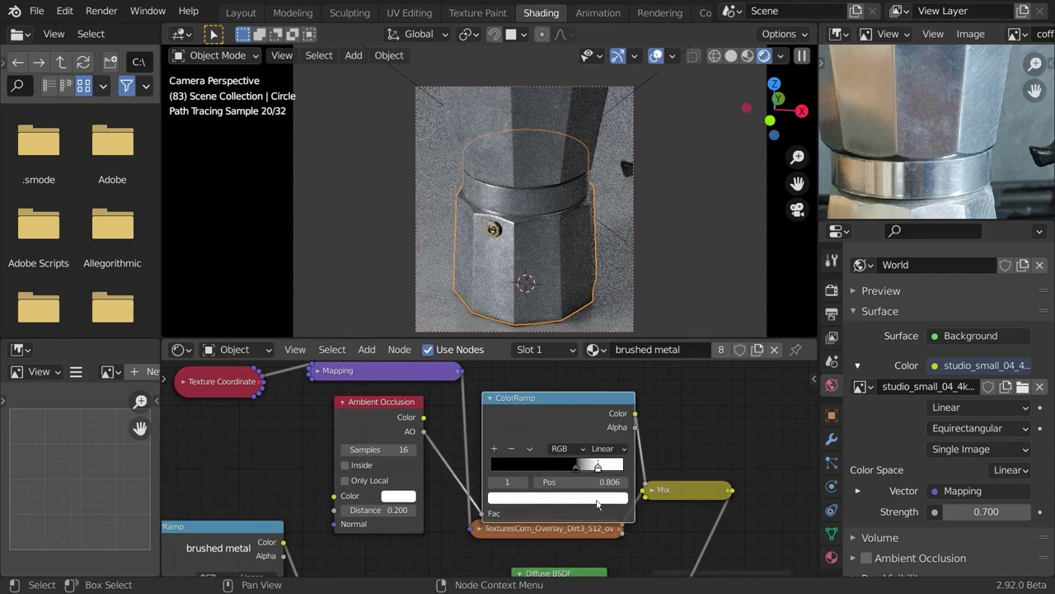
{"action": "left_click", "coordinate": [596, 500]}
{"action": "left_click", "coordinate": [597, 373]}
{"action": "key", "text": "ctrl+z"}
{"action": "left_click", "coordinate": [576, 469]}
{"action": "left_click", "coordinate": [581, 500]}
{"action": "left_click", "coordinate": [597, 369]}
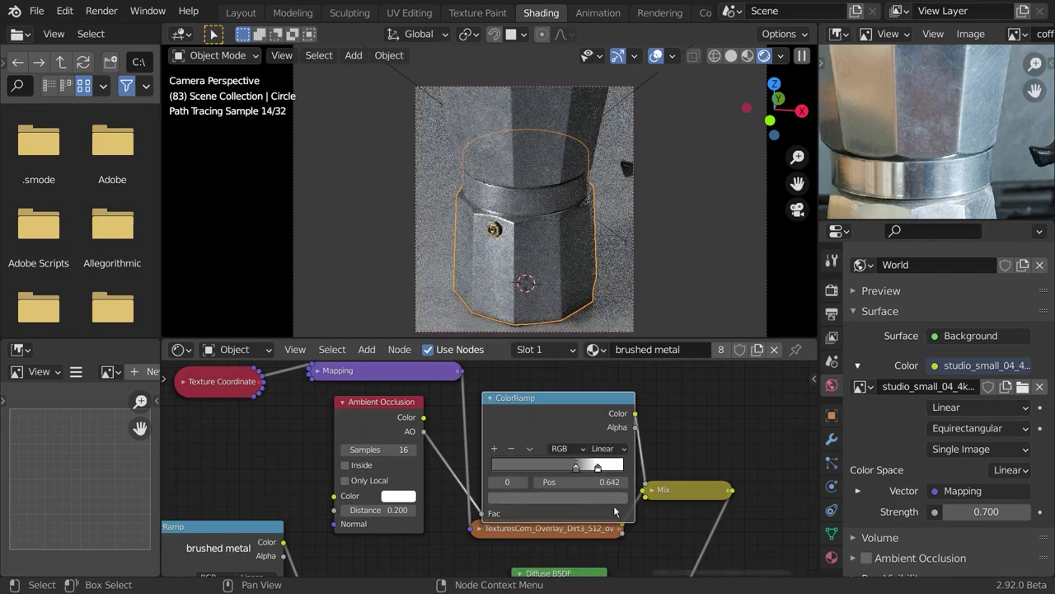
- Set the render region around the whole moka pot
{"action": "left_click", "coordinate": [674, 312]}
{"action": "scroll", "coordinate": [628, 262], "scroll_direction": "down", "scroll_amount": 1}
{"action": "key", "text": "ctrl+b"}
{"action": "left_click_drag", "start_coordinate": [619, 310], "coordinate": [389, 17]}
{"action": "middle_click_drag", "start_coordinate": [599, 168], "coordinate": [584, 200], "text": "shift"}
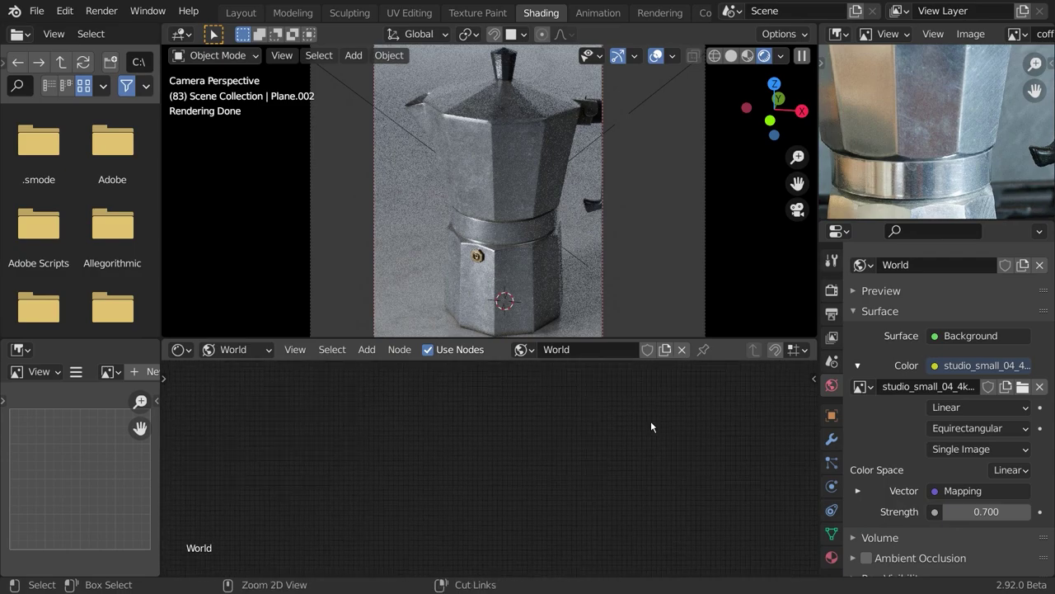
- Render the current frame, inspect the whole pot in the result and close the render window
{"action": "scroll", "coordinate": [238, 350], "scroll_direction": "up", "scroll_amount": 1, "text": "ctrl"}
{"action": "left_click", "coordinate": [586, 265]}
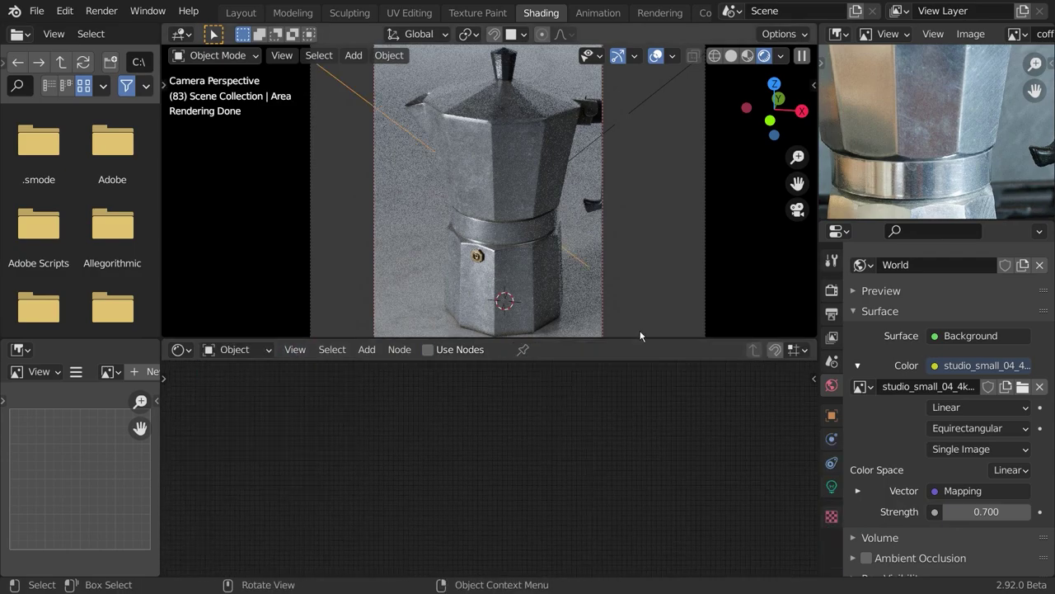
{"action": "key", "text": "F12"}
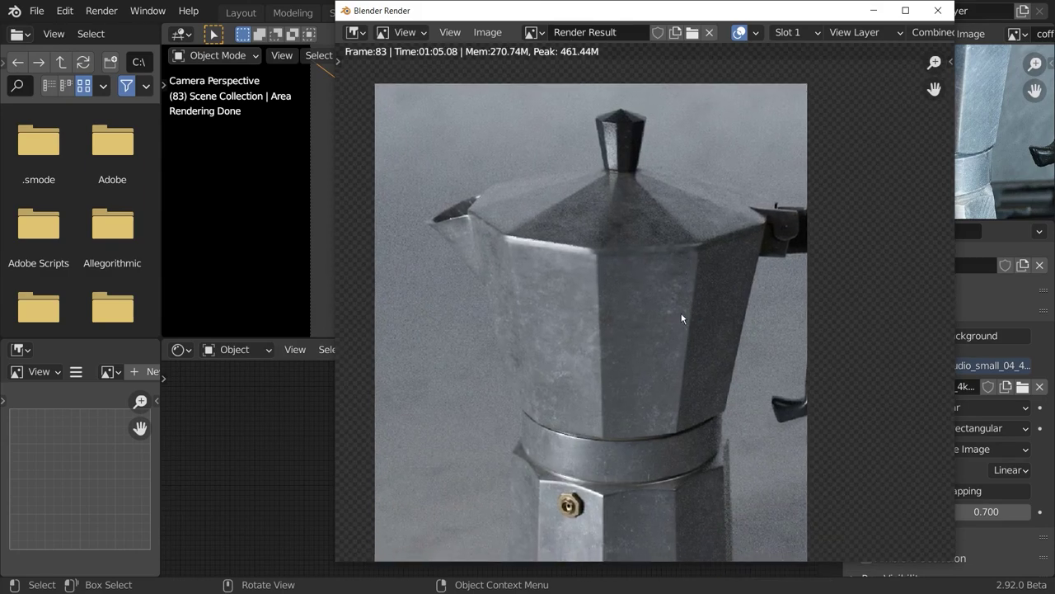
{"action": "scroll", "coordinate": [651, 439], "scroll_direction": "up", "scroll_amount": 3}
{"action": "scroll", "coordinate": [652, 435], "scroll_direction": "down", "scroll_amount": 4}
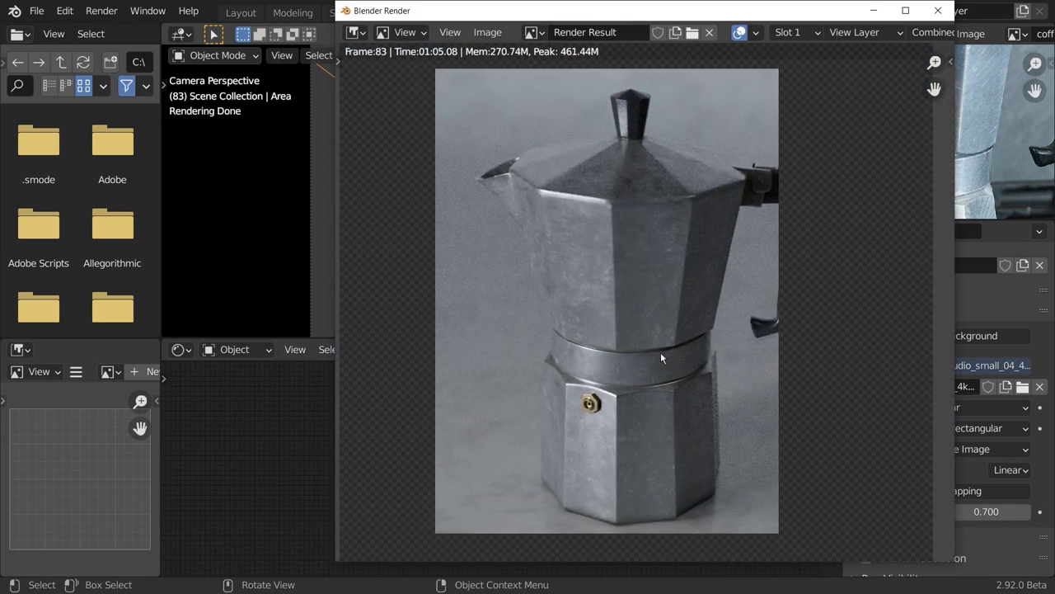
{"action": "left_click", "coordinate": [937, 10]}
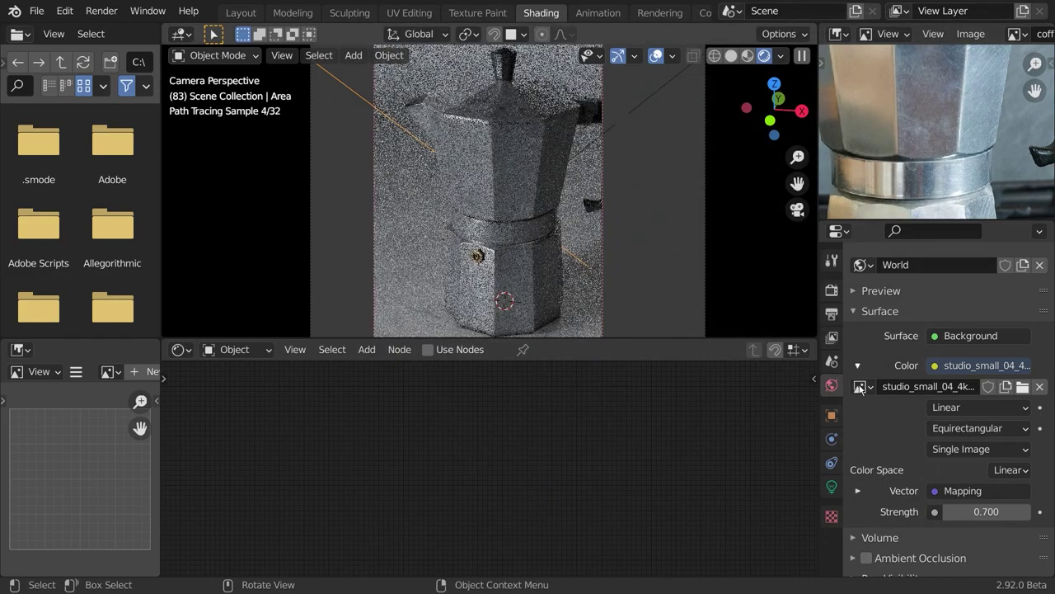
- Set the camera's depth of field F-Stop to 0.5
{"action": "left_click", "coordinate": [705, 290]}
{"action": "left_click", "coordinate": [831, 487]}
{"action": "scroll", "coordinate": [916, 459], "scroll_direction": "down", "scroll_amount": 5}
{"action": "double_click", "coordinate": [949, 483]}
{"action": "type", "text": "0.5"}
{"action": "key", "text": "Return"}
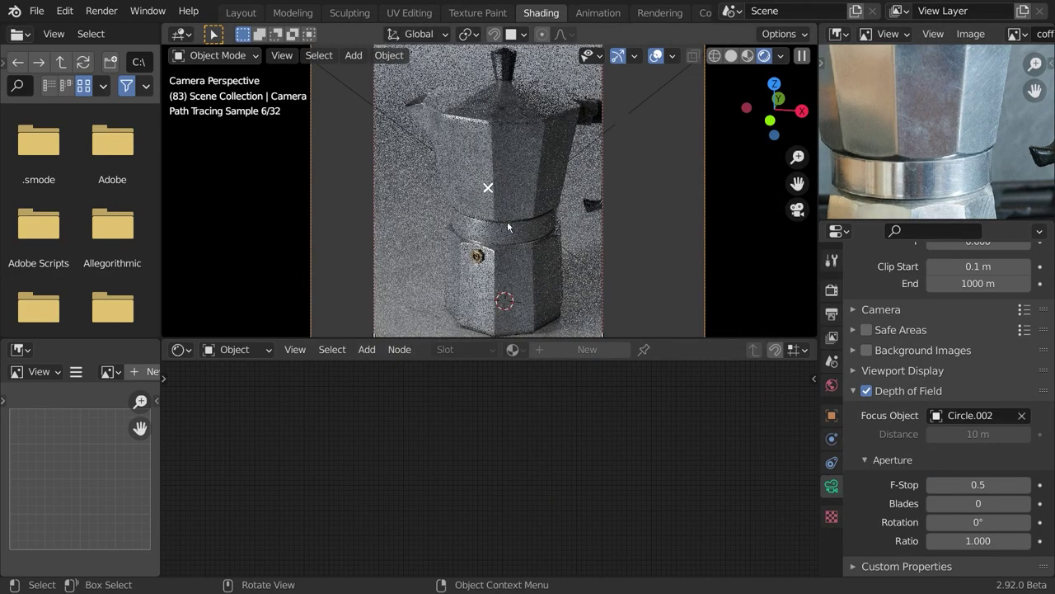
- Limit the render region to the middle of the pot's upper body and view the last render result
{"action": "key", "text": "ctrl+b"}
{"action": "left_click_drag", "start_coordinate": [464, 113], "coordinate": [558, 253]}
{"action": "key", "text": "F12"}
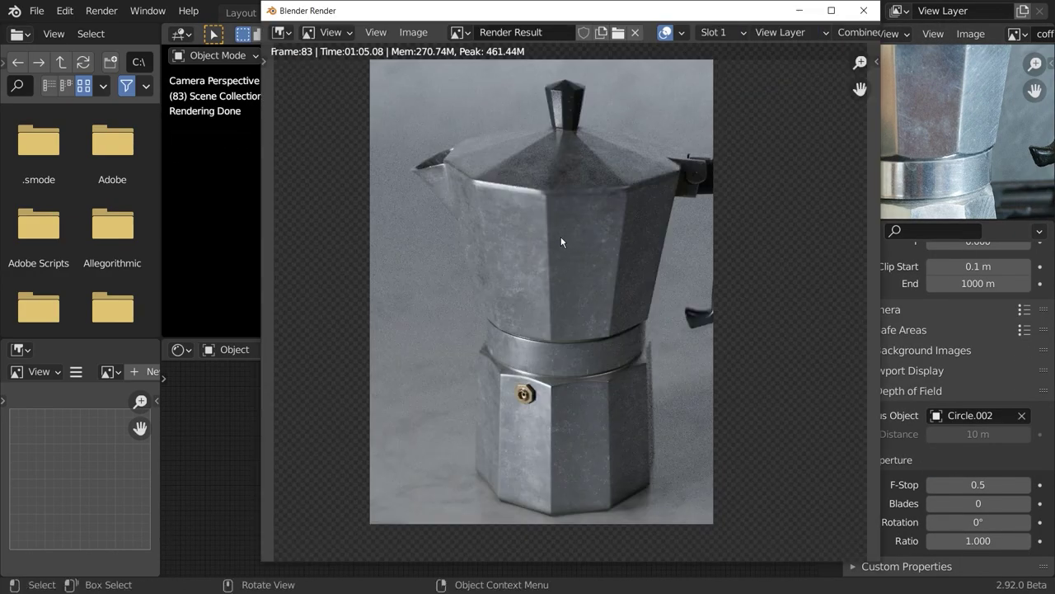
{"action": "scroll", "coordinate": [561, 242], "scroll_direction": "down", "scroll_amount": 1}
{"action": "scroll", "coordinate": [662, 329], "scroll_direction": "up", "scroll_amount": 1}
{"action": "left_click", "coordinate": [863, 9]}
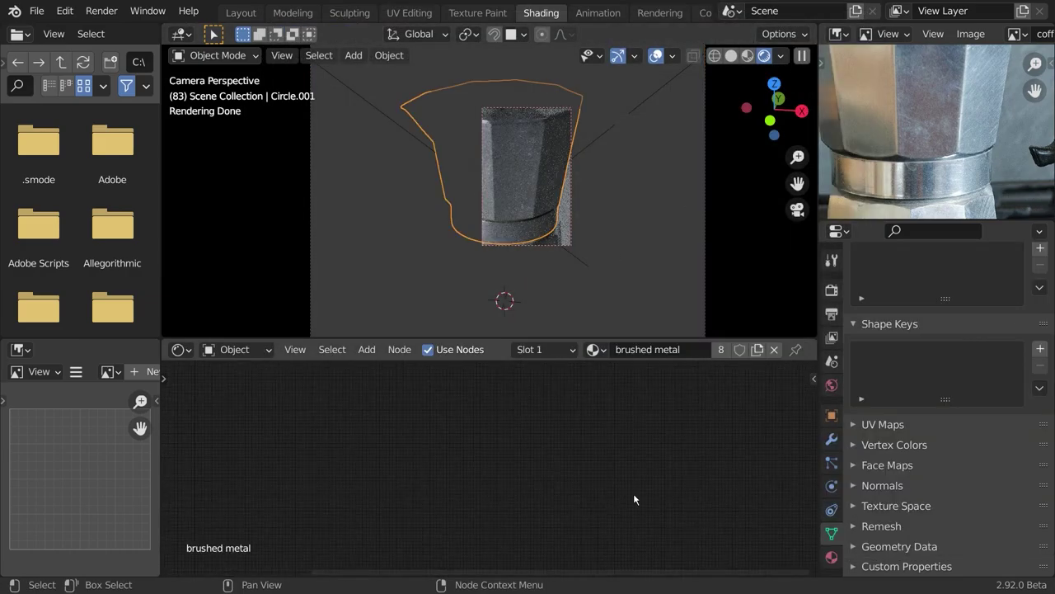
- Preview the output of the stains texture's ColorRamp on the pot's upper body
{"action": "middle_click_drag", "start_coordinate": [634, 499], "coordinate": [605, 544]}
{"action": "scroll", "coordinate": [504, 502], "scroll_direction": "up", "scroll_amount": 3}
{"action": "scroll", "coordinate": [379, 503], "scroll_direction": "up", "scroll_amount": 3}
{"action": "scroll", "coordinate": [486, 474], "scroll_direction": "up", "scroll_amount": 1}
{"action": "left_click", "coordinate": [499, 431], "text": "ctrl+shift"}
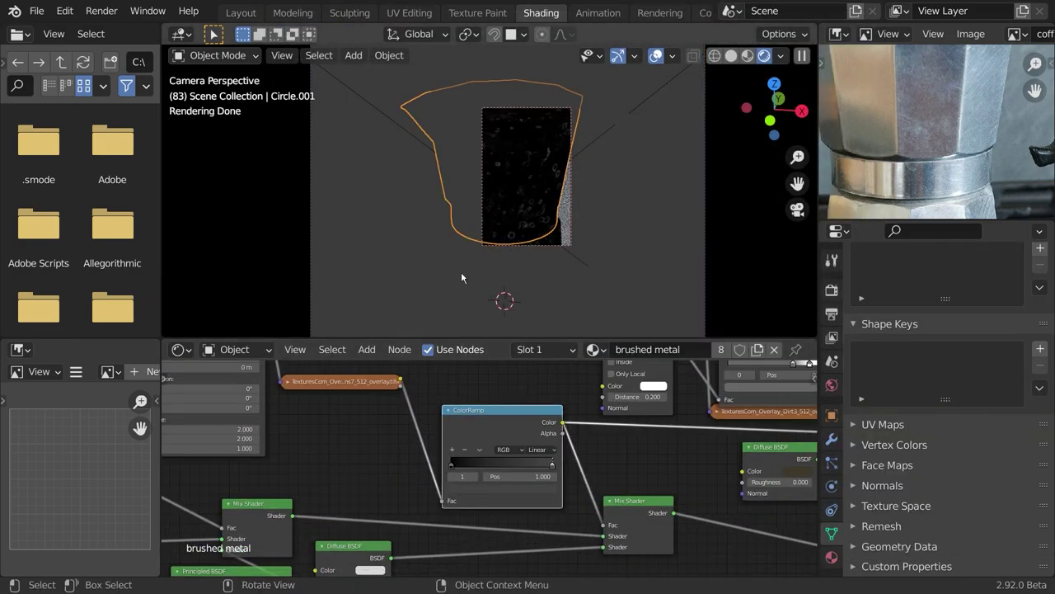
{"action": "scroll", "coordinate": [468, 424], "scroll_direction": "down", "scroll_amount": 5}
{"action": "scroll", "coordinate": [327, 417], "scroll_direction": "up", "scroll_amount": 4}
{"action": "left_click", "coordinate": [327, 418], "text": "ctrl+shift"}
- Preview the scratches overlay texture on its own on the upper body
{"action": "scroll", "coordinate": [494, 214], "scroll_direction": "up", "scroll_amount": 2}
{"action": "scroll", "coordinate": [439, 503], "scroll_direction": "up", "scroll_amount": 1}
{"action": "middle_click_drag", "start_coordinate": [450, 514], "coordinate": [531, 503]}
{"action": "scroll", "coordinate": [532, 486], "scroll_direction": "up", "scroll_amount": 2}
{"action": "middle_click_drag", "start_coordinate": [764, 464], "coordinate": [169, 476]}
{"action": "middle_click_drag", "start_coordinate": [632, 499], "coordinate": [812, 544]}
{"action": "middle_click_drag", "start_coordinate": [492, 458], "coordinate": [812, 433]}
{"action": "middle_click_drag", "start_coordinate": [239, 428], "coordinate": [581, 508]}
{"action": "left_click", "coordinate": [207, 441], "text": "ctrl+shift"}
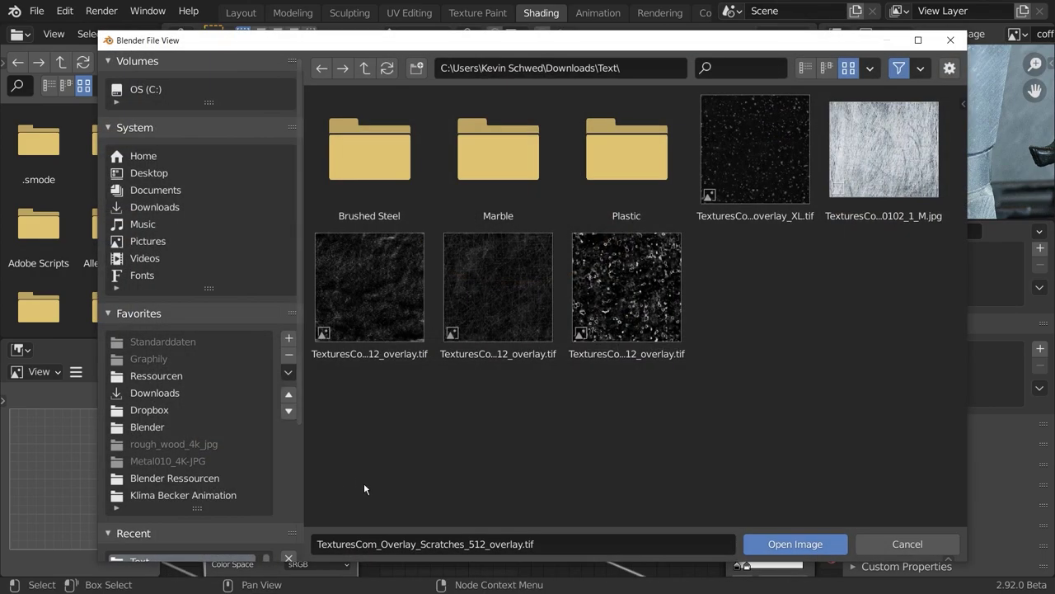
- Replace the scratches texture's image with another overlay image from the Text folder
{"action": "key", "text": "BackSpace"}
{"action": "scroll", "coordinate": [660, 305], "scroll_direction": "down", "scroll_amount": 2}
{"action": "left_click", "coordinate": [794, 544]}
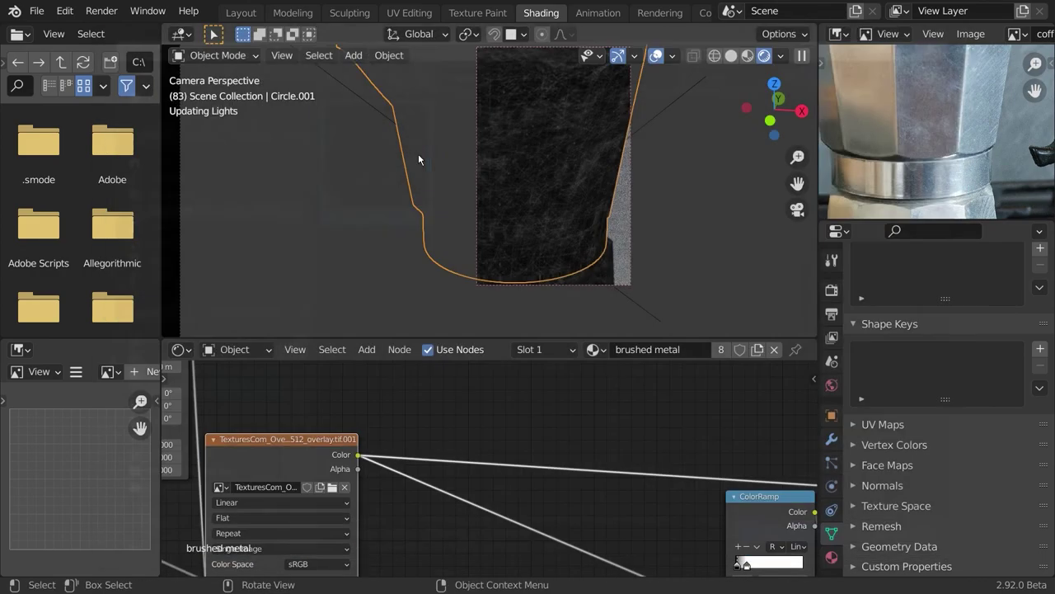
- Preview the final Mix Shader and move the render region to the left half of the upper body
{"action": "middle_click_drag", "start_coordinate": [391, 528], "coordinate": [169, 498]}
{"action": "scroll", "coordinate": [739, 492], "scroll_direction": "down", "scroll_amount": 1}
{"action": "mouse_move", "coordinate": [739, 492]}
{"action": "middle_mouse_down"}
{"action": "mouse_move", "coordinate": [613, 499]}
{"action": "mouse_move", "coordinate": [460, 488]}
{"action": "middle_mouse_up"}
{"action": "left_click", "coordinate": [420, 486], "text": "ctrl+shift"}
{"action": "key", "text": "ctrl+b"}
{"action": "left_click_drag", "start_coordinate": [347, 71], "coordinate": [574, 218]}
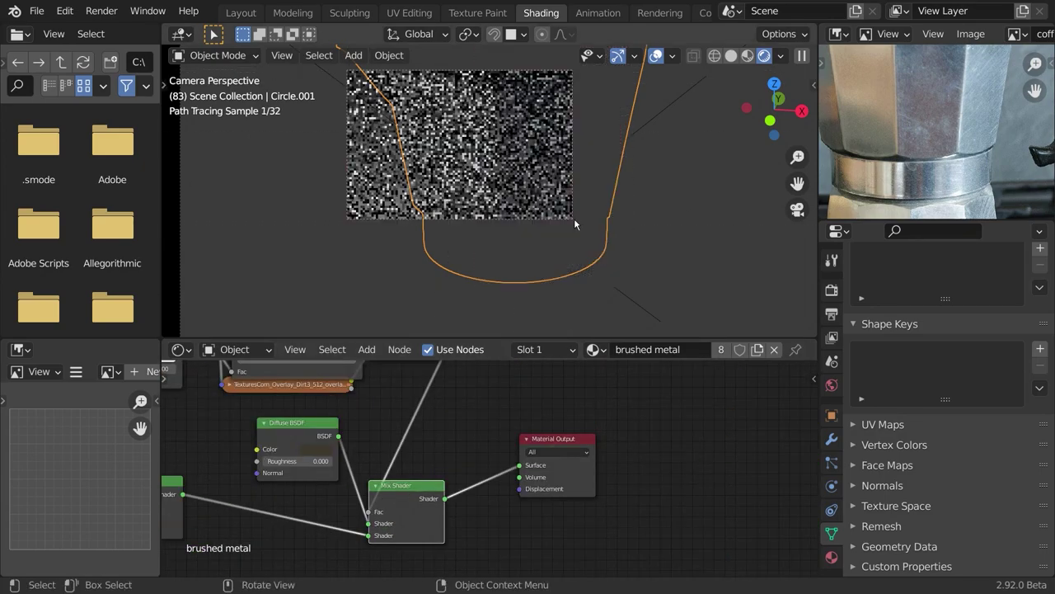
{"action": "middle_click_drag", "start_coordinate": [420, 390], "coordinate": [700, 397]}
{"action": "middle_click_drag", "start_coordinate": [365, 477], "coordinate": [573, 473]}
{"action": "middle_click_drag", "start_coordinate": [459, 498], "coordinate": [606, 548]}
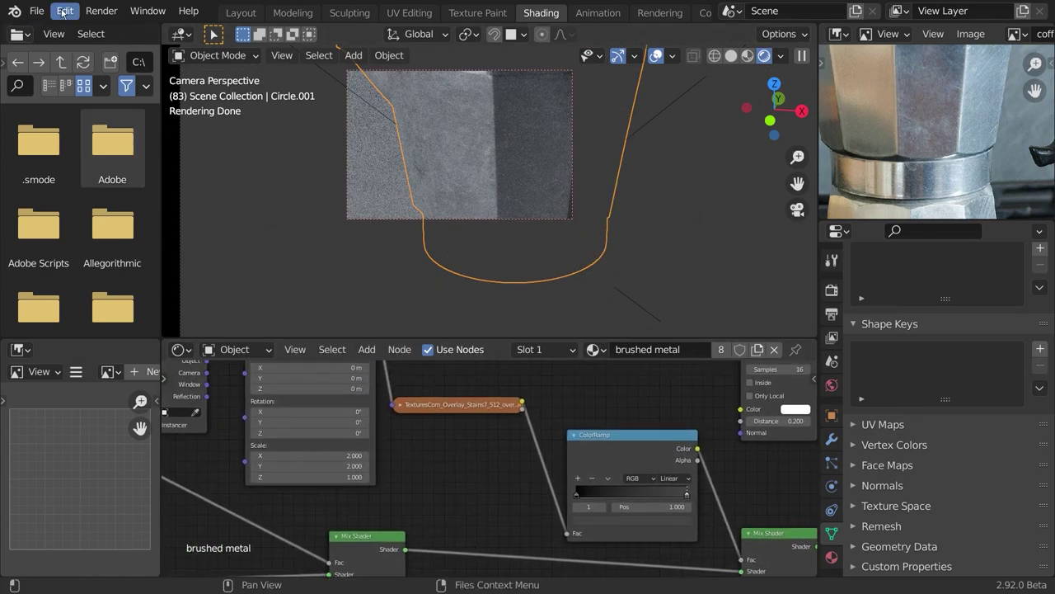
- Undo the latest render region, shader preview and texture image changes
{"action": "left_click", "coordinate": [65, 12]}
{"action": "left_click", "coordinate": [74, 33]}
{"action": "left_click", "coordinate": [65, 12]}
{"action": "left_click", "coordinate": [75, 32]}
{"action": "left_click", "coordinate": [66, 11]}
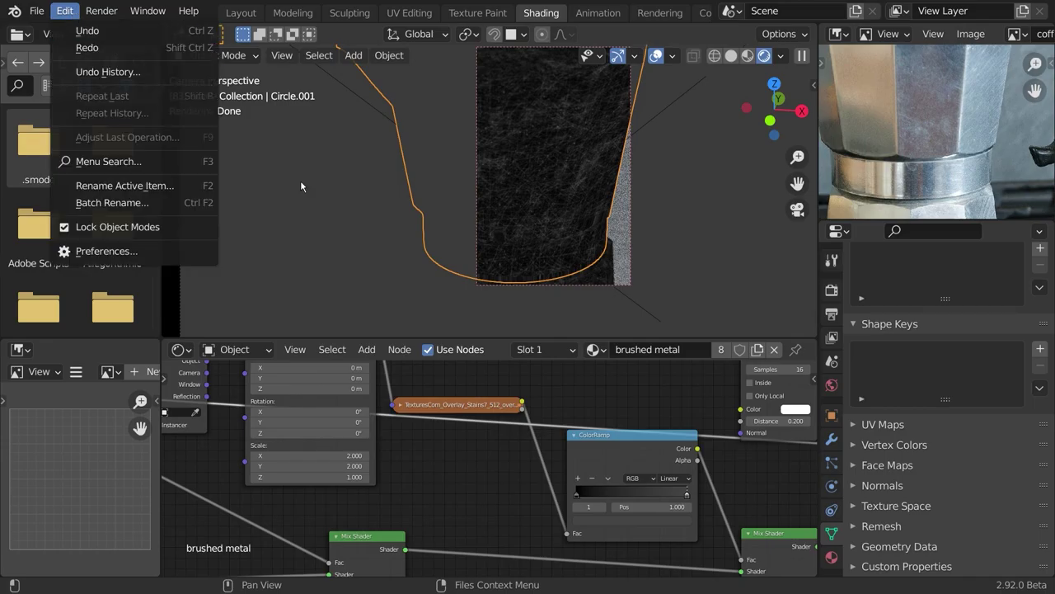
- Preview the final Mix Shader and set the render region around the pot's middle, from the upper body down to the valve
{"action": "middle_click_drag", "start_coordinate": [701, 462], "coordinate": [313, 425]}
{"action": "middle_click_drag", "start_coordinate": [660, 495], "coordinate": [289, 458]}
{"action": "left_click", "coordinate": [291, 463], "text": "ctrl+shift"}
{"action": "key", "text": "ctrl+b"}
{"action": "left_click_drag", "start_coordinate": [360, 69], "coordinate": [649, 322]}
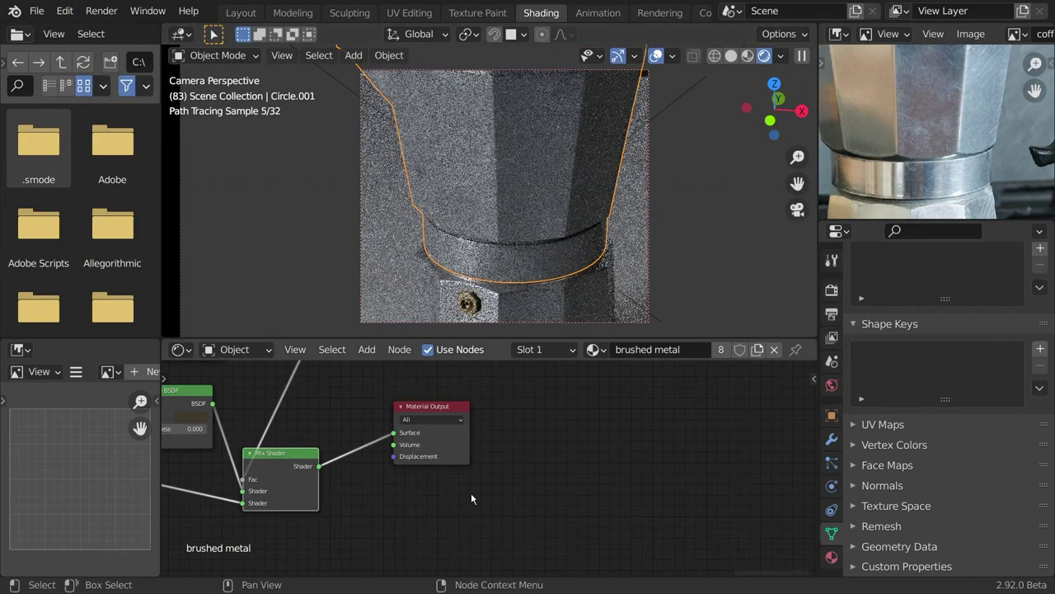
- Prepare the upper body's mesh for vertex selection in a maximised viewport and deselect everything
{"action": "middle_click_drag", "start_coordinate": [589, 280], "coordinate": [554, 248]}
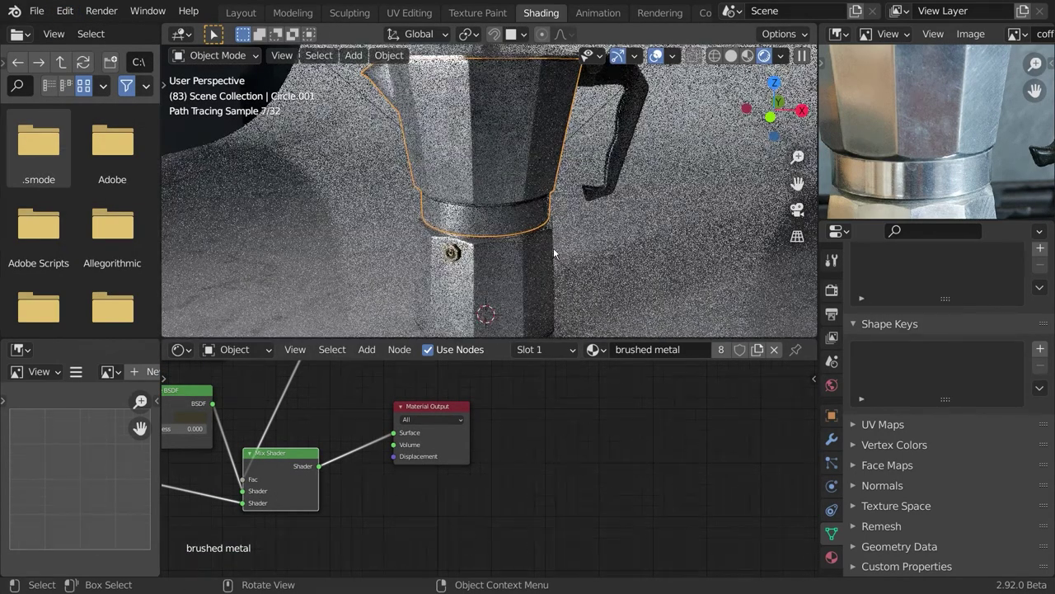
{"action": "key", "text": "KP_0"}
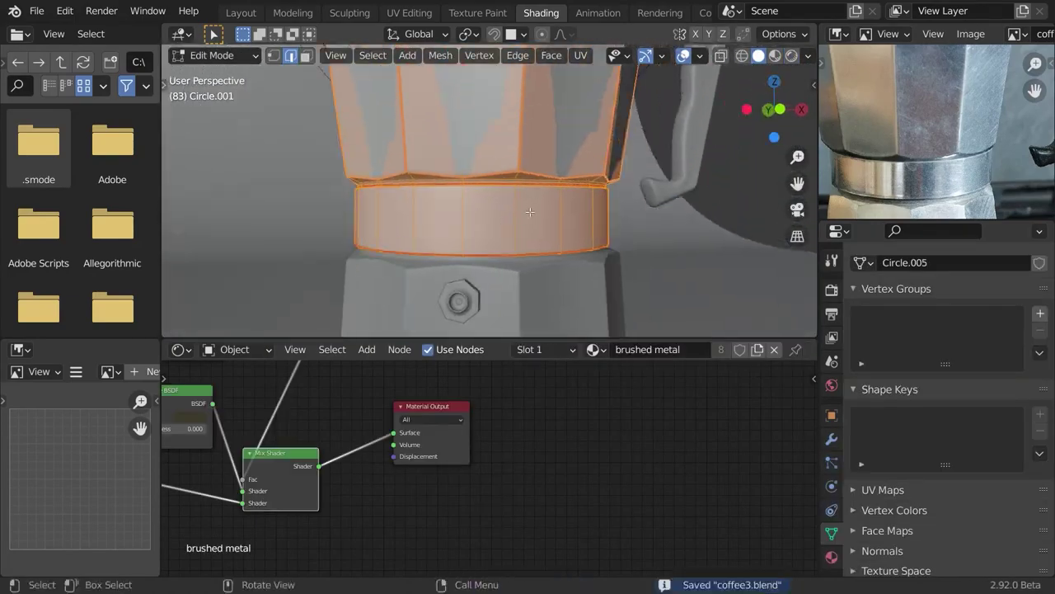
{"action": "key", "text": "ctrl+space"}
{"action": "middle_click_drag", "start_coordinate": [530, 212], "coordinate": [799, 87]}
{"action": "left_click", "coordinate": [113, 56]}
{"action": "key", "text": "alt+a"}
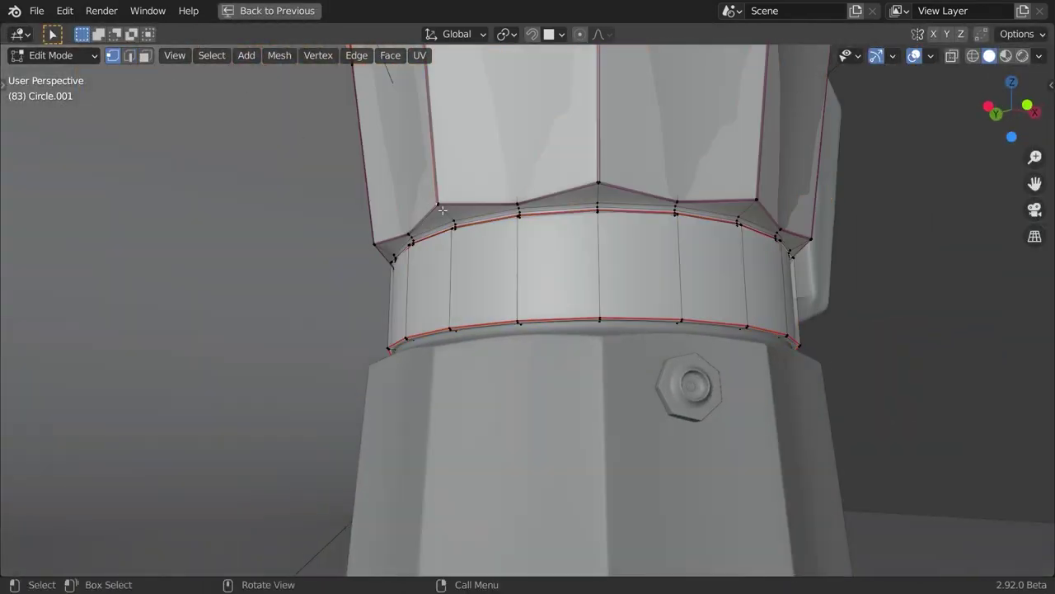
- Select the outer corner vertices around the upper body's lower edge, just above the ring
{"action": "left_click", "coordinate": [596, 228]}
{"action": "middle_click_drag", "start_coordinate": [577, 248], "coordinate": [371, 235]}
{"action": "left_click", "coordinate": [361, 194], "text": "shift"}
{"action": "middle_click_drag", "start_coordinate": [471, 196], "coordinate": [475, 301]}
{"action": "middle_click_drag", "start_coordinate": [15, 158], "coordinate": [621, 314]}
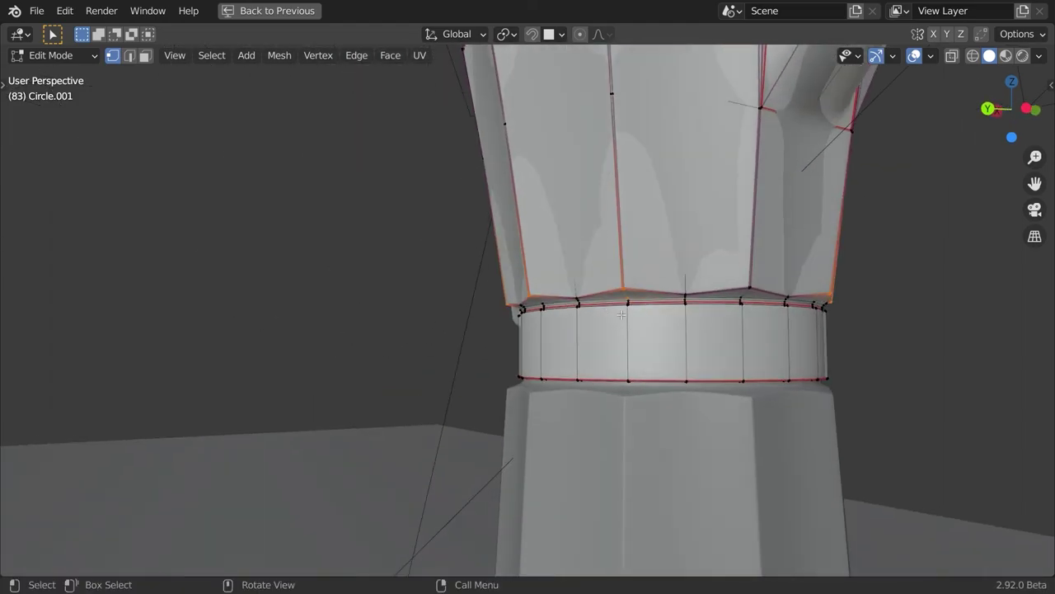
- Move the selected corner vertices vertically in the rendered camera view and limit the render region to the upper body's left half
{"action": "key", "text": "KP_0"}
{"action": "key", "text": "z"}
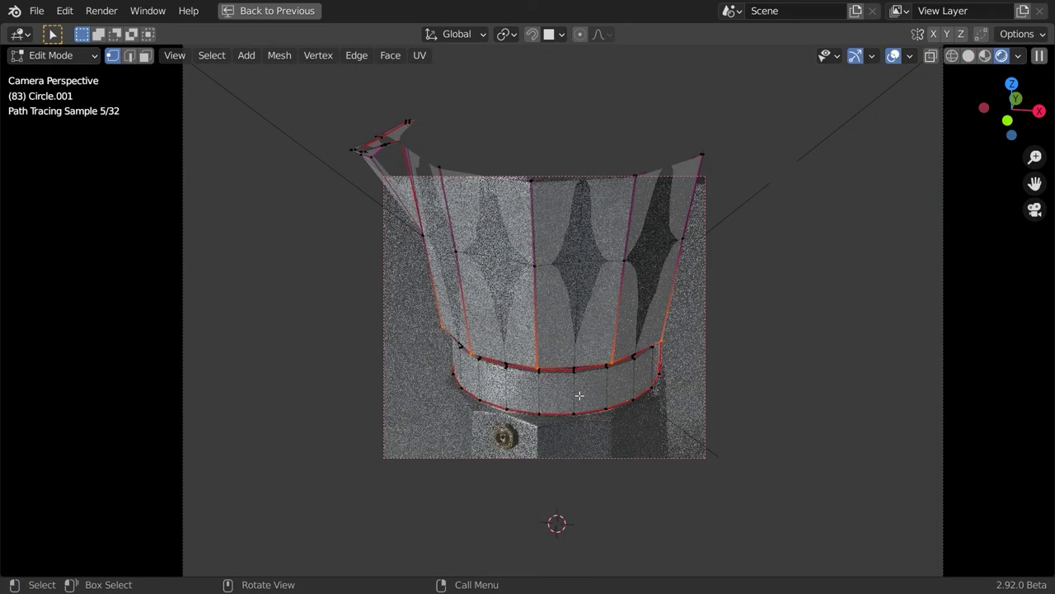
{"action": "key", "text": "z"}
{"action": "key", "text": "g"}
{"action": "key", "text": "z"}
{"action": "left_click", "coordinate": [669, 334]}
{"action": "key", "text": "Tab"}
{"action": "key", "text": "z"}
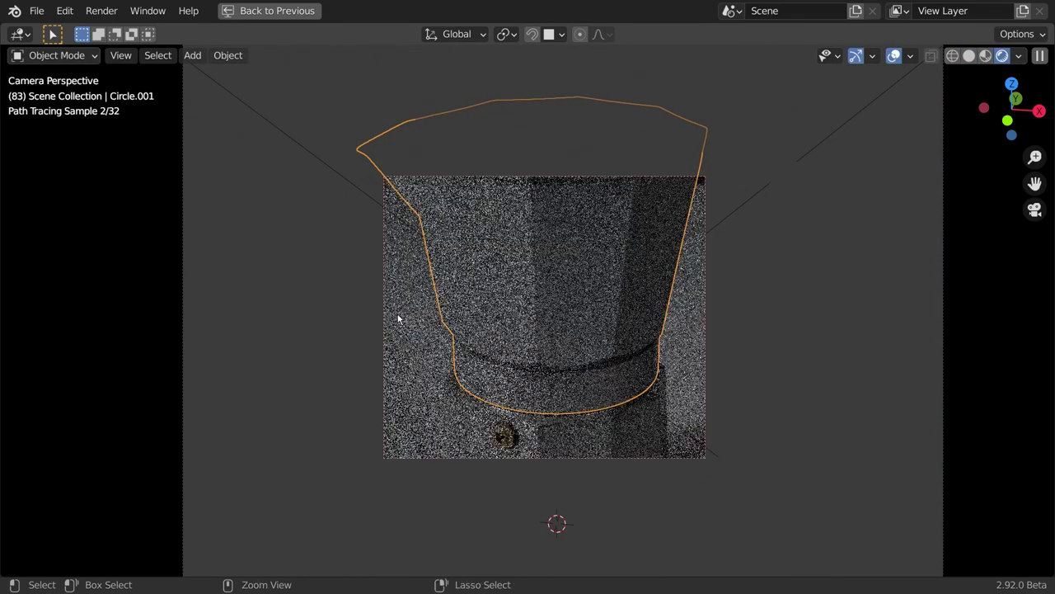
{"action": "key", "text": "ctrl+b"}
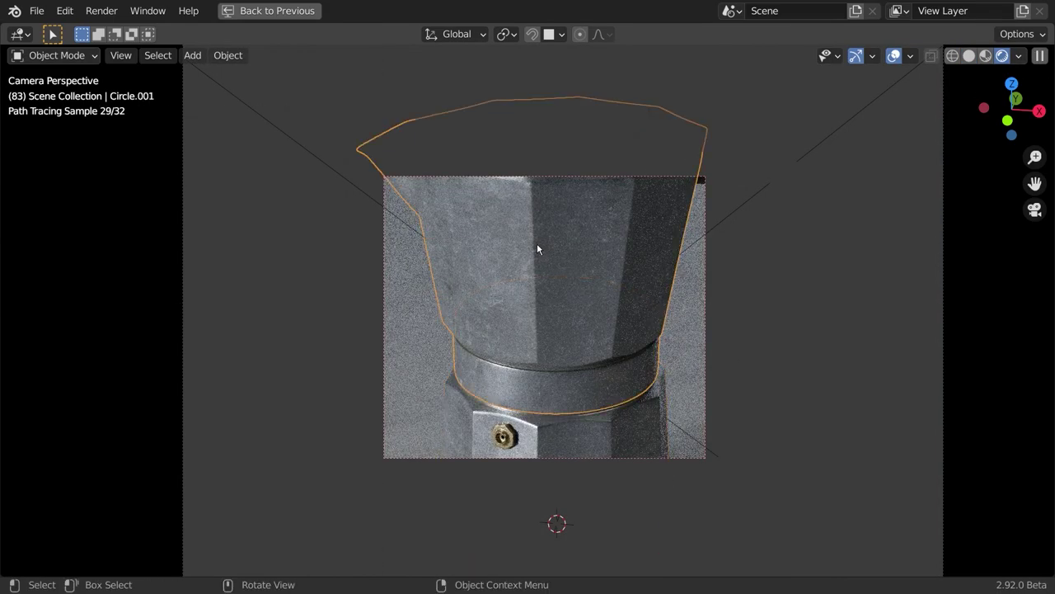
- Restore the full workspace layout and set the world background's strength to 0.5
{"action": "key", "text": "ctrl+space"}
{"action": "left_click", "coordinate": [831, 385]}
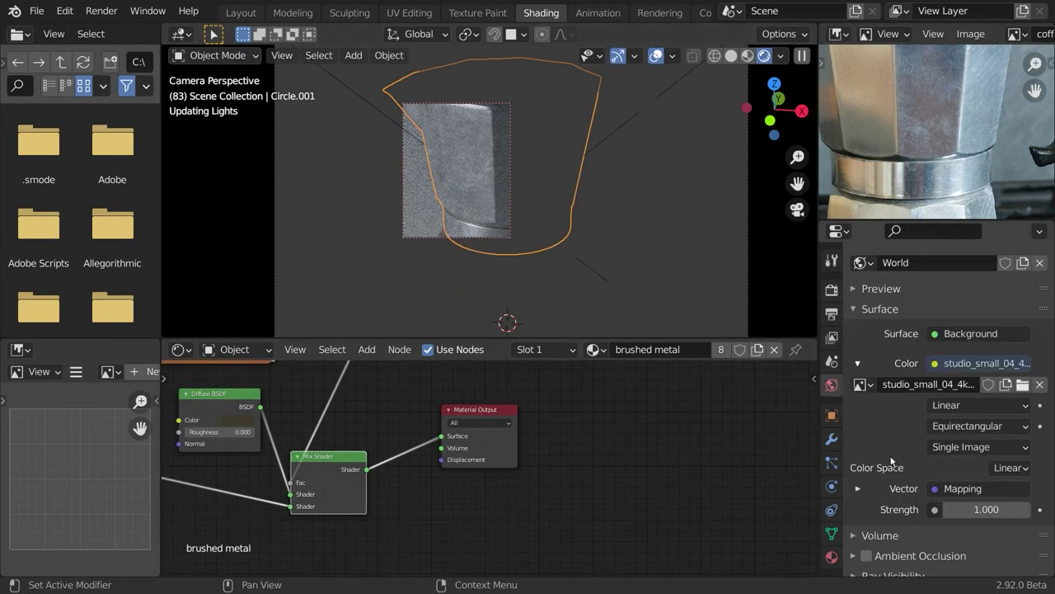
{"action": "type", "text": ".5"}
{"action": "key", "text": "Return"}
- Check the area light's settings and reselect the pot's upper body
{"action": "left_click", "coordinate": [373, 113]}
{"action": "left_click", "coordinate": [832, 486]}
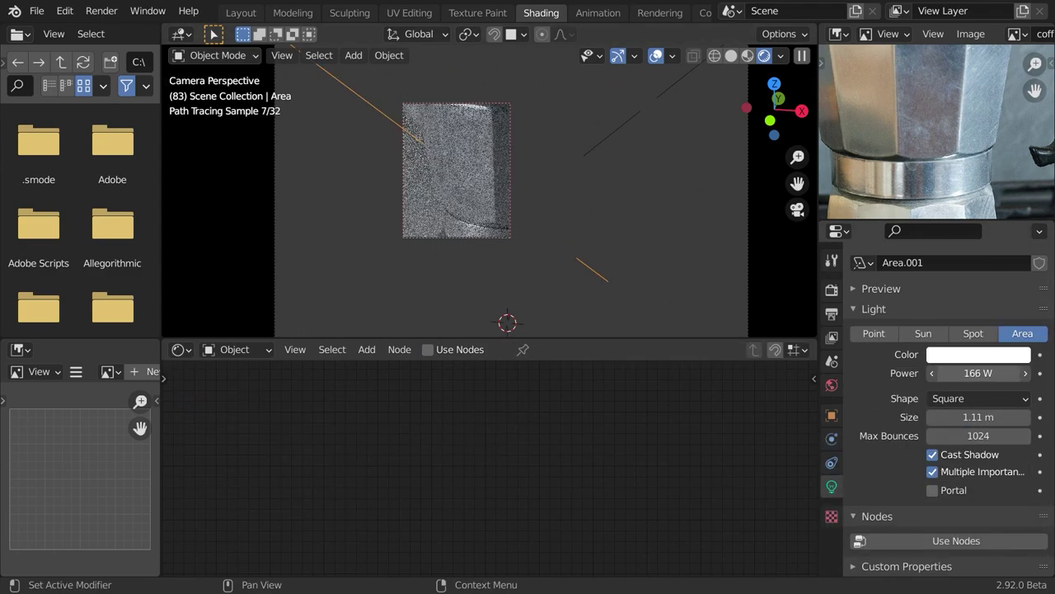
{"action": "left_click", "coordinate": [486, 177]}
- Set the strength of the brushed metal's Bump node to about 0.274
{"action": "middle_click_drag", "start_coordinate": [429, 550], "coordinate": [441, 511]}
{"action": "left_click_drag", "start_coordinate": [367, 449], "coordinate": [396, 450]}
{"action": "scroll", "coordinate": [490, 191], "scroll_direction": "up", "scroll_amount": 3}
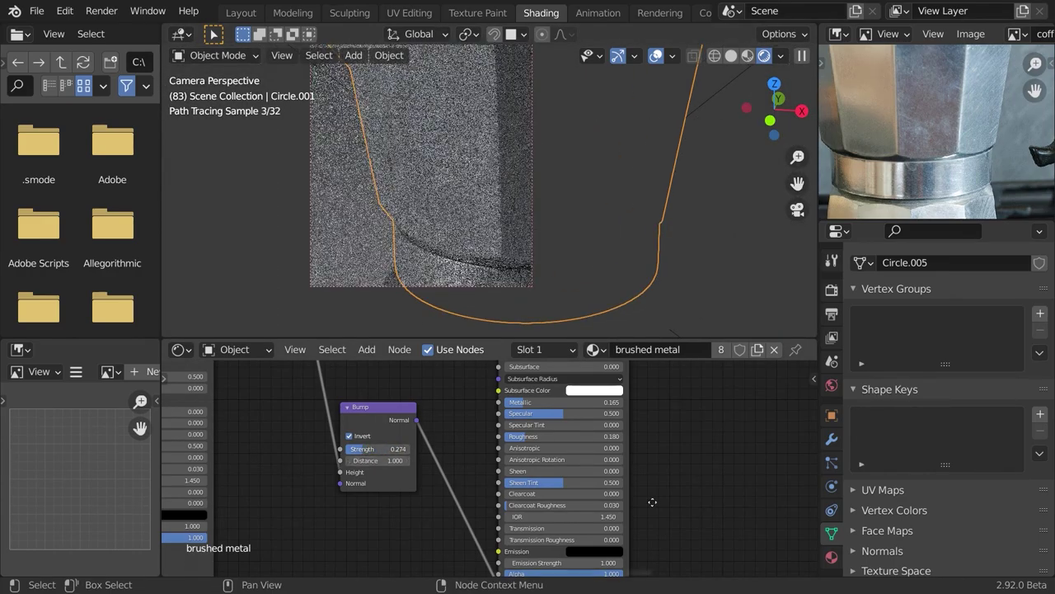
- Try a different strength on the Normal Map node and undo the change
{"action": "scroll", "coordinate": [652, 499], "scroll_direction": "down", "scroll_amount": 3}
{"action": "middle_click_drag", "start_coordinate": [652, 499], "coordinate": [355, 544]}
{"action": "scroll", "coordinate": [355, 544], "scroll_direction": "up", "scroll_amount": 5}
{"action": "left_click_drag", "start_coordinate": [338, 557], "coordinate": [379, 557]}
{"action": "key", "text": "ctrl+z"}
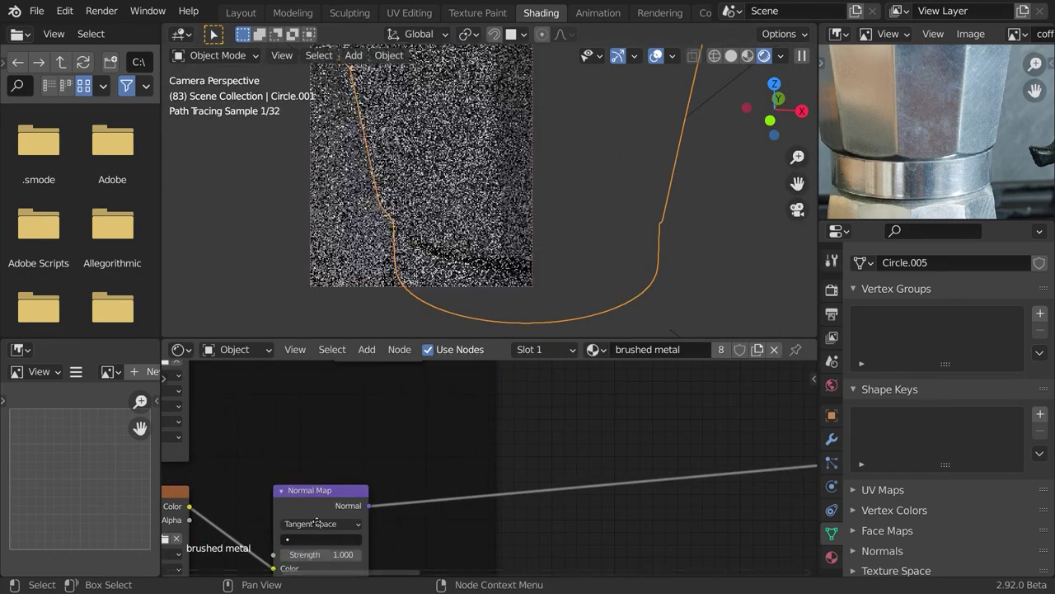
- Set the strength of the brushed metal's Bump node to 0.1
{"action": "scroll", "coordinate": [354, 527], "scroll_direction": "down", "scroll_amount": 5}
{"action": "scroll", "coordinate": [554, 437], "scroll_direction": "up", "scroll_amount": 4}
{"action": "double_click", "coordinate": [555, 423]}
{"action": "type", "text": ".1"}
{"action": "key", "text": "Return"}
- Save the file, fit the whole camera frame in a solid-shaded viewport and render the image
{"action": "key", "text": "ctrl+s"}
{"action": "key", "text": "z"}
{"action": "key", "text": "Home"}
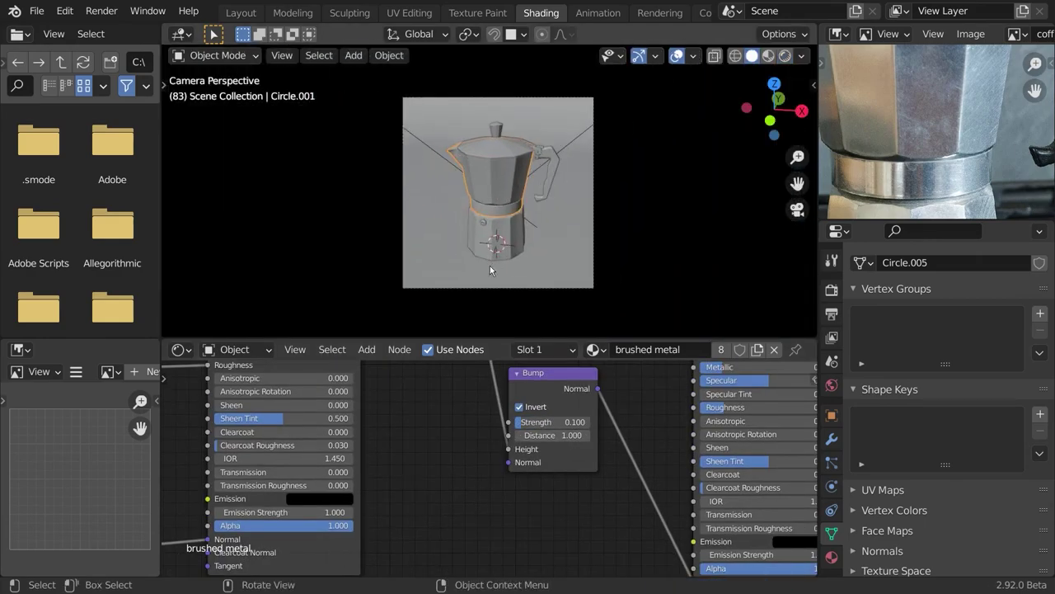
{"action": "key", "text": "F12"}
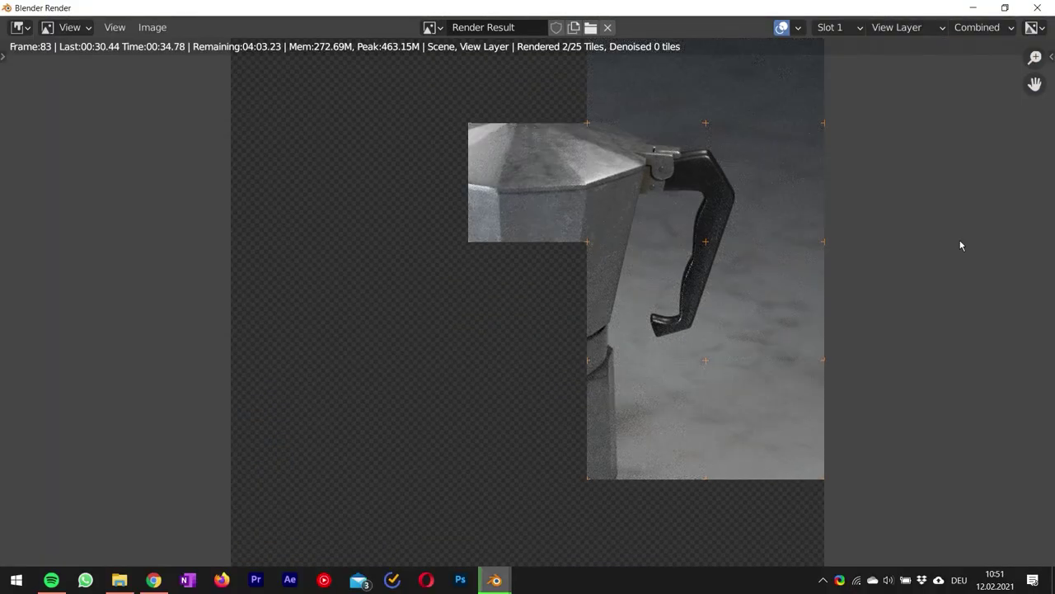